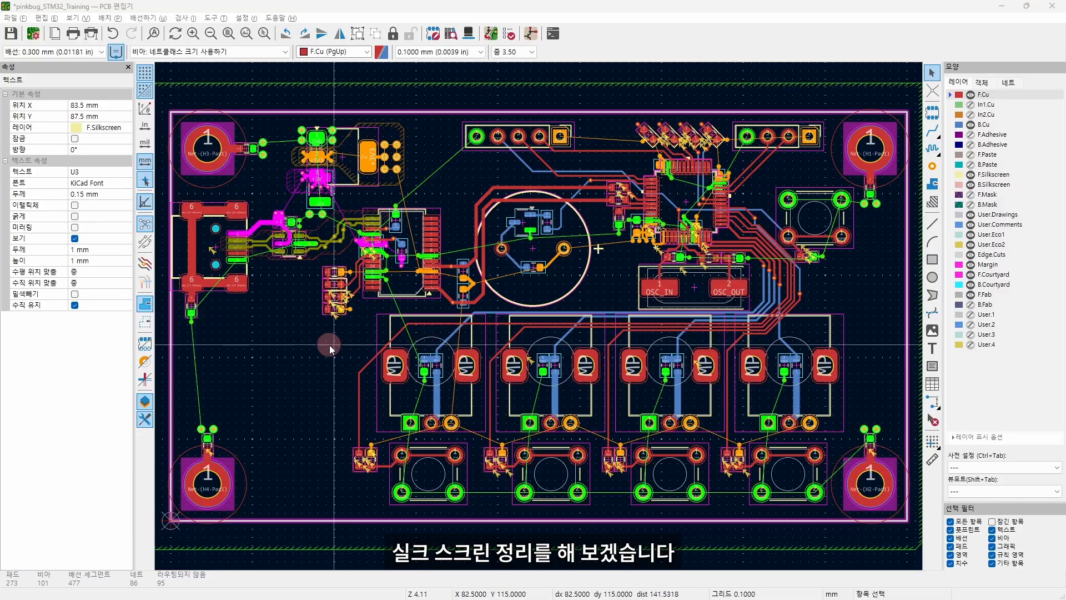
Examine the placement of the silkscreen reference texts on the board in the 3D viewer, then close it.
click(329, 345)
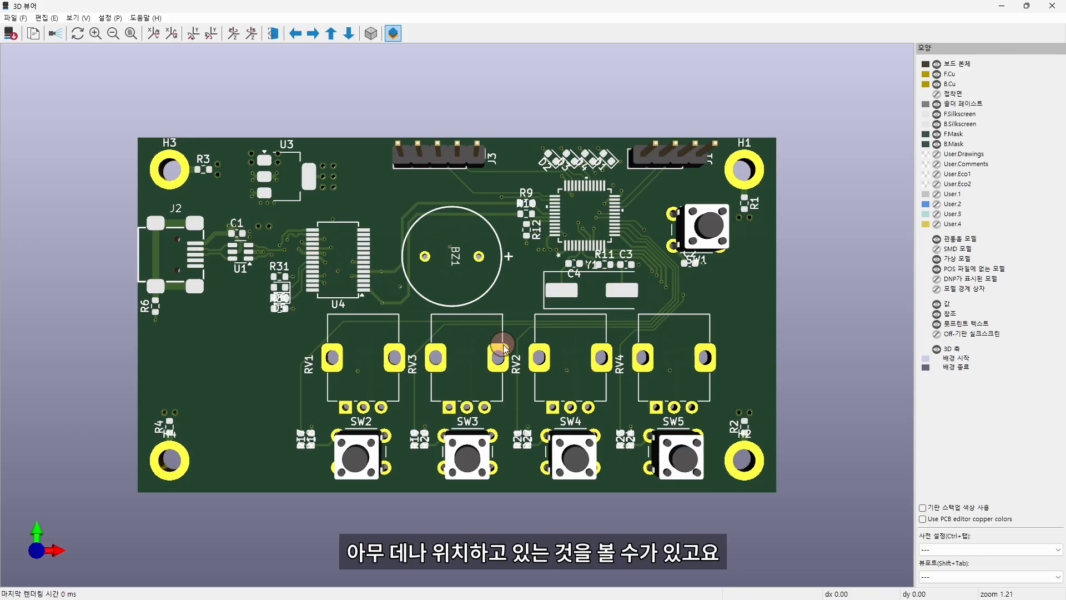
scroll(705, 270, up, 8)
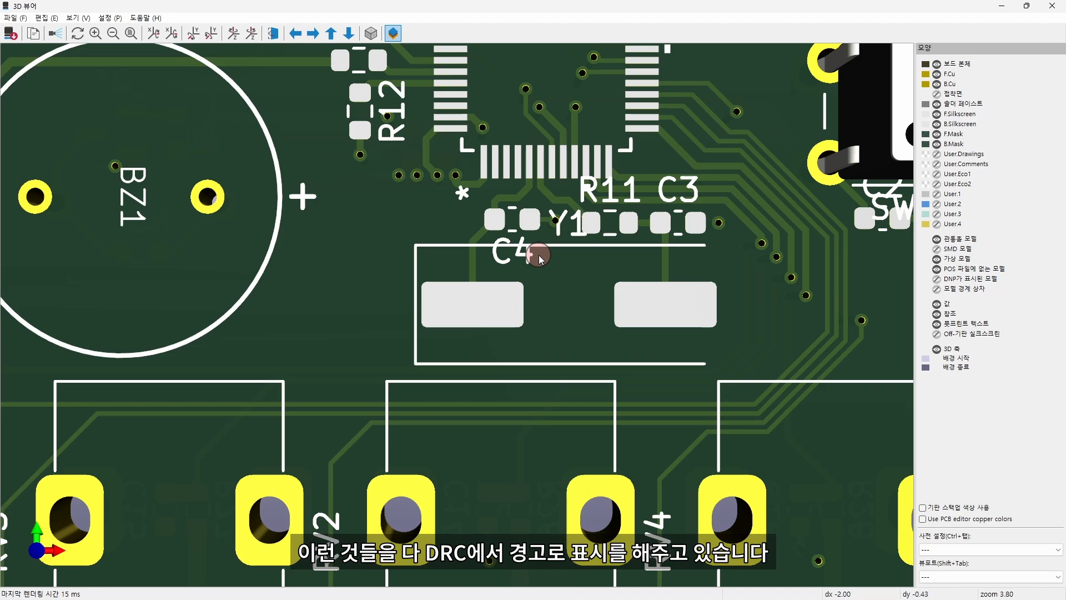
click(1052, 6)
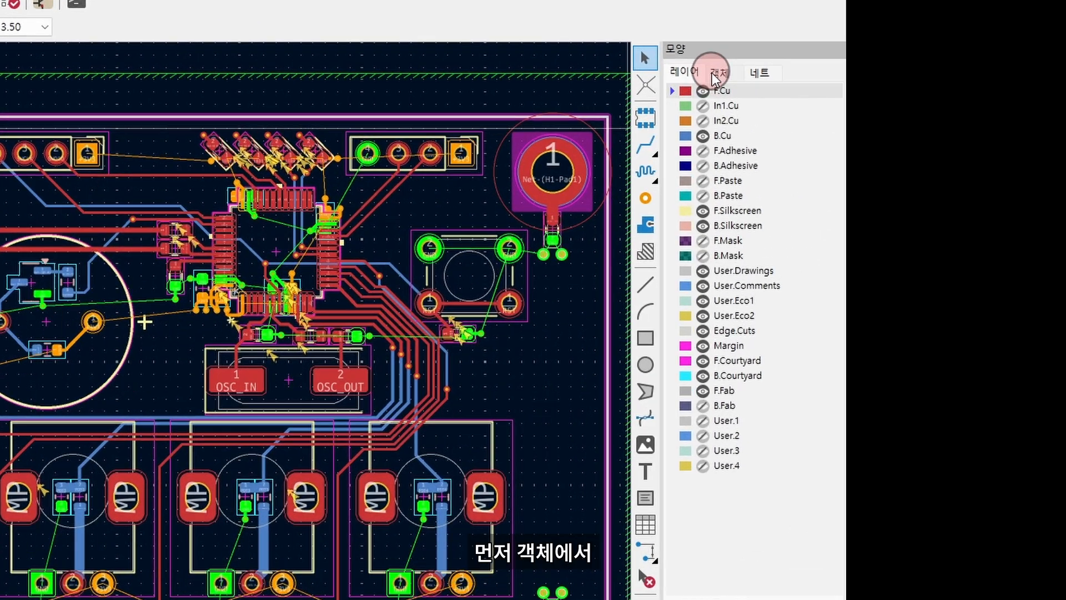
Show the footprint reference texts and hide the B.Cu, B.Silkscreen, B.Courtyard and B.Fab layers.
click(717, 73)
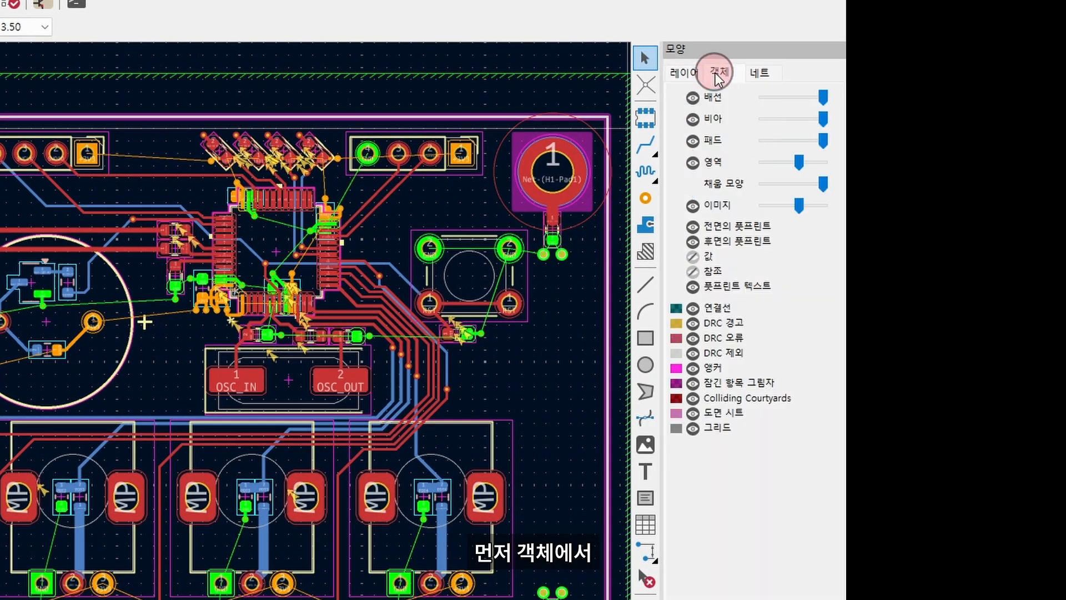
click(692, 272)
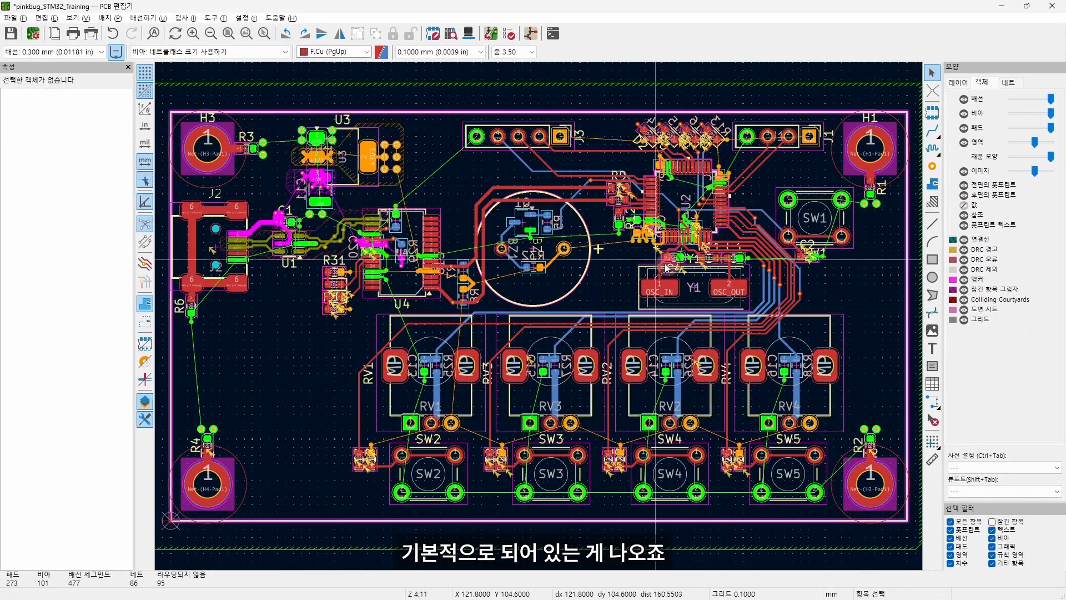
click(962, 84)
click(970, 124)
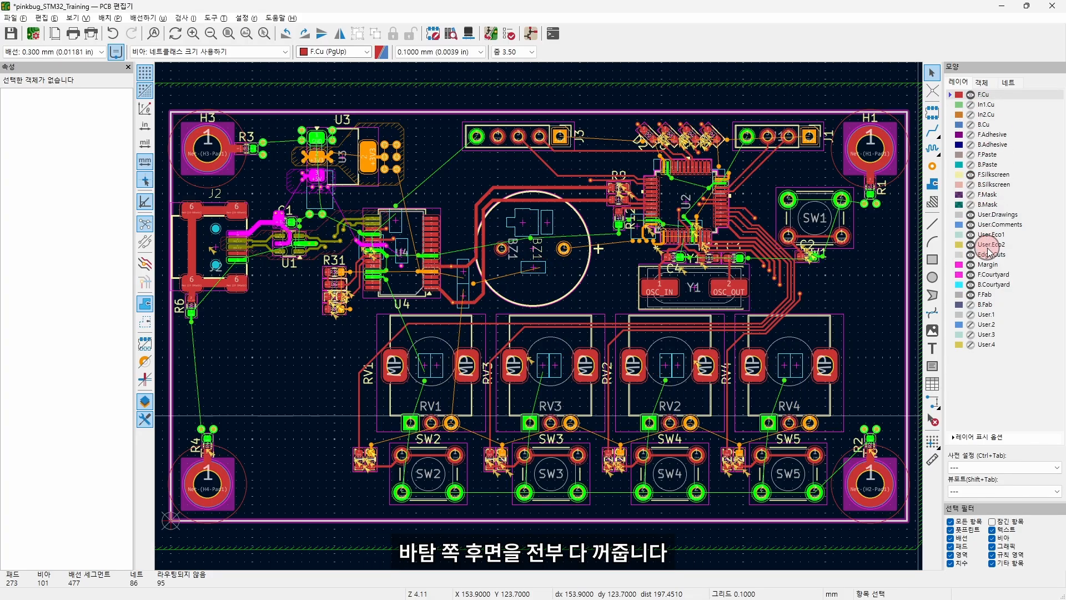
click(981, 187)
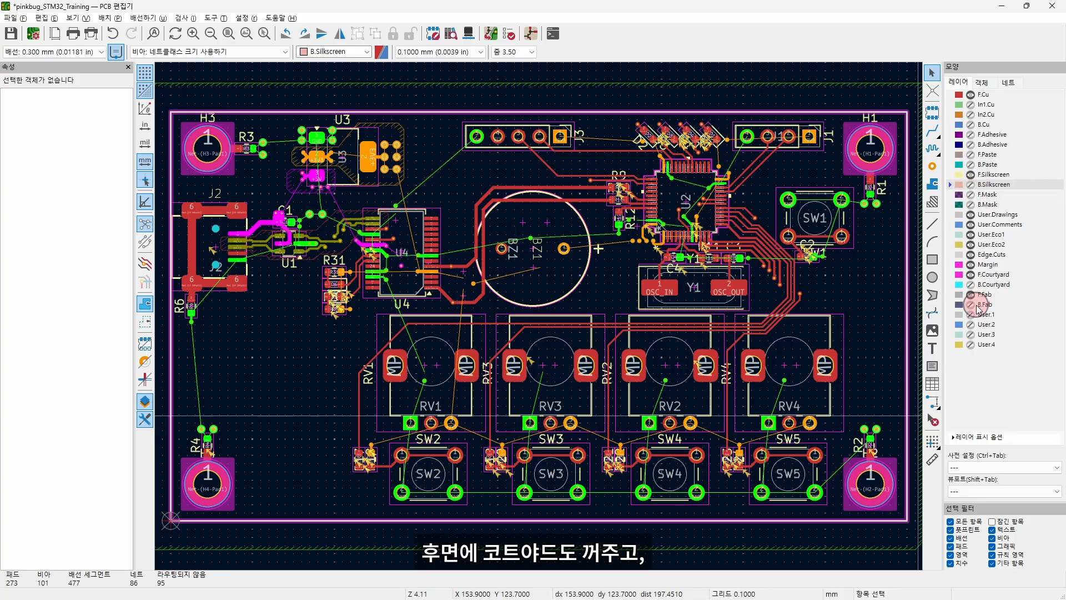
click(972, 305)
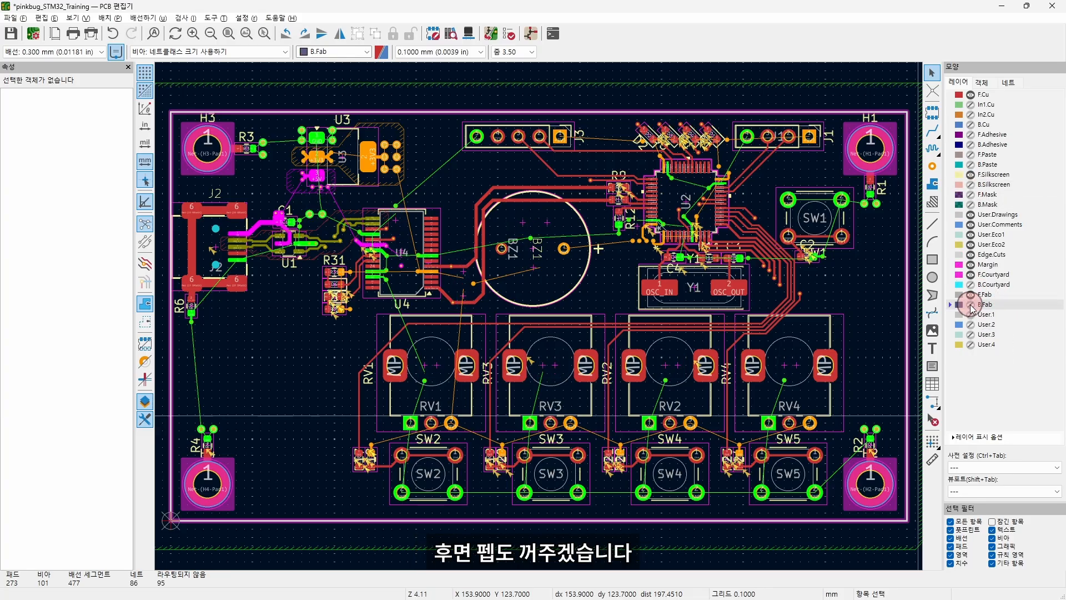
Make F.Silkscreen the active layer and limit the selection filter to text, graphics and locked items.
click(989, 175)
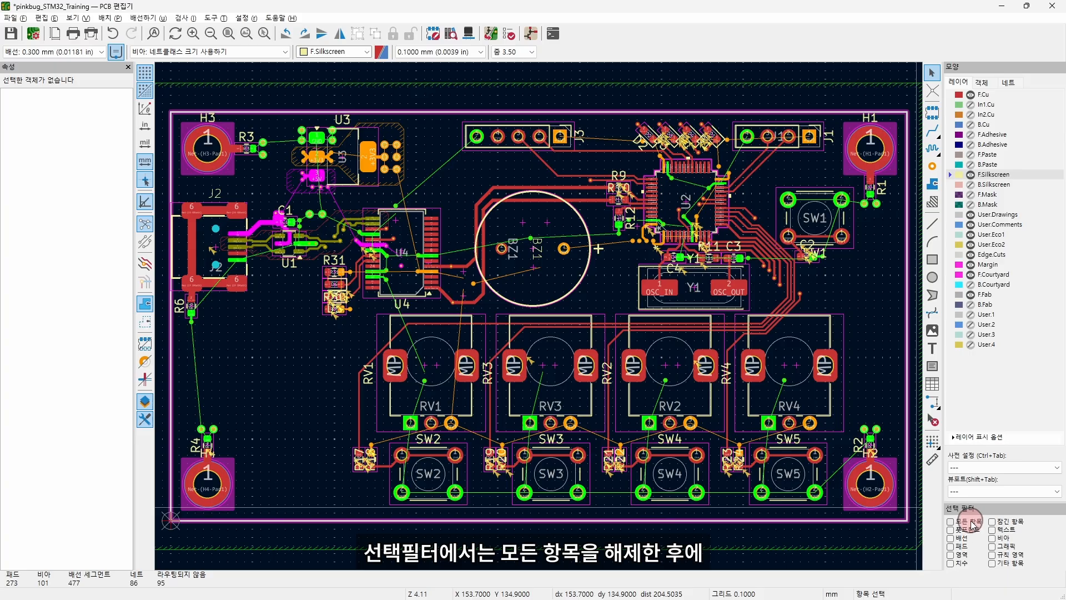
click(1008, 530)
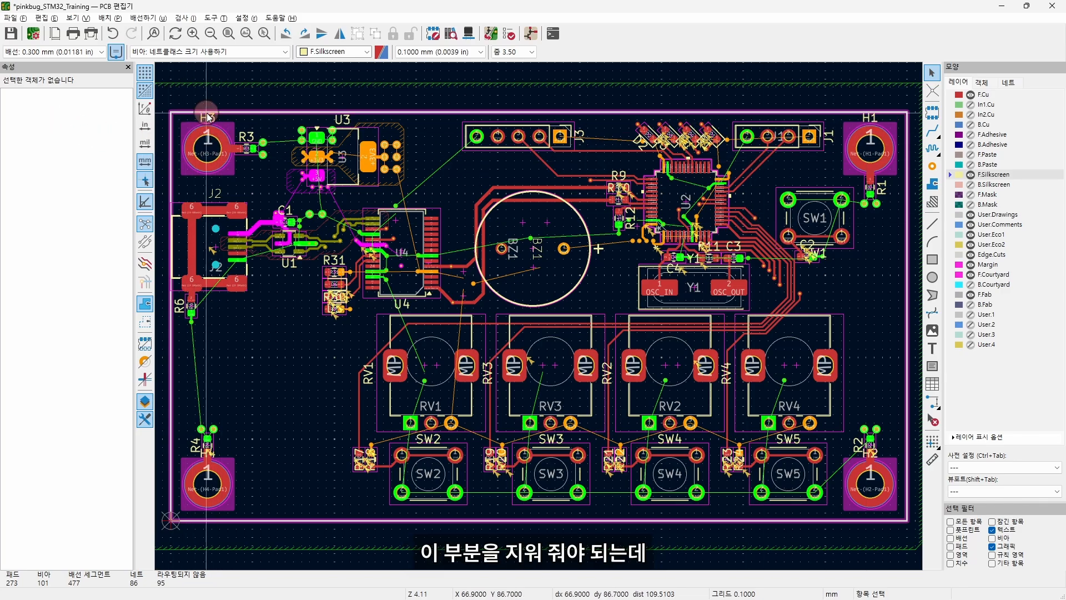
scroll(206, 118, up, 6)
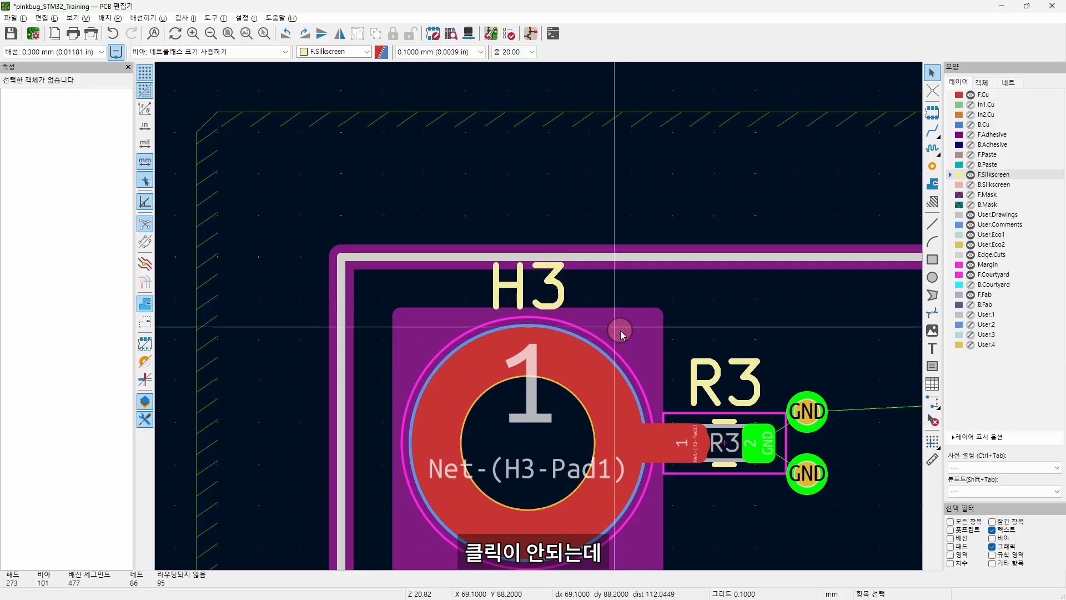
middle_drag(609, 453, 595, 409)
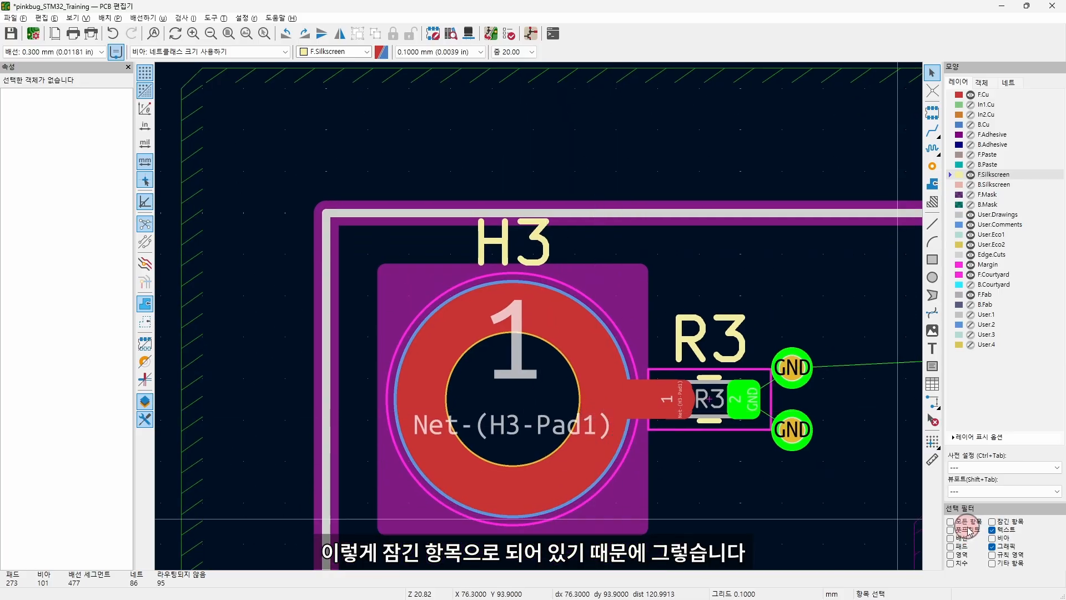
click(992, 523)
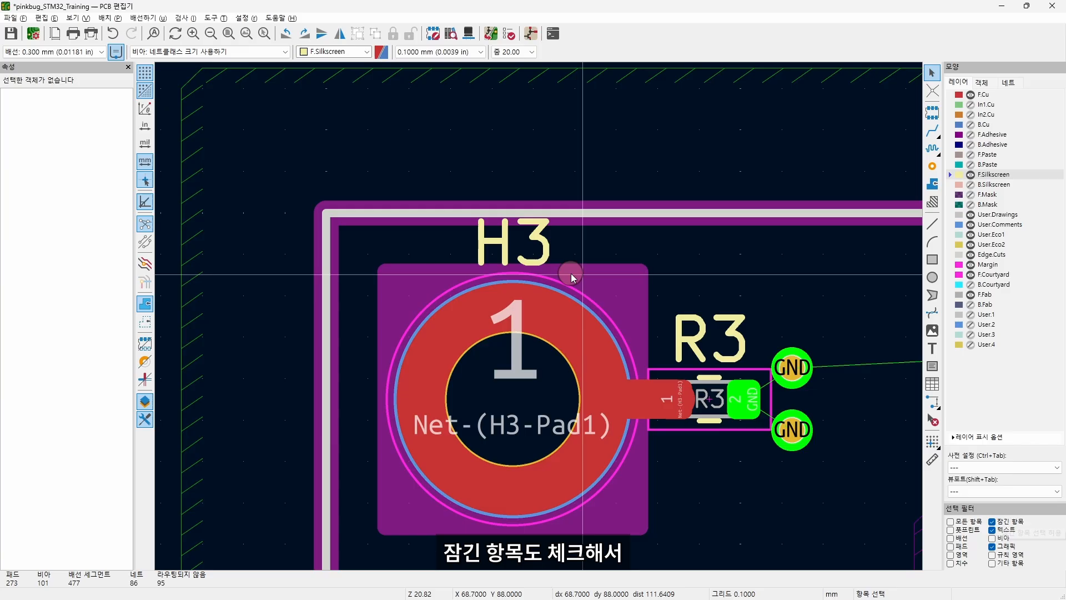
Delete the silkscreen reference texts H3 and H4 of the two left-hand mounting holes.
click(541, 245)
key(Delete)
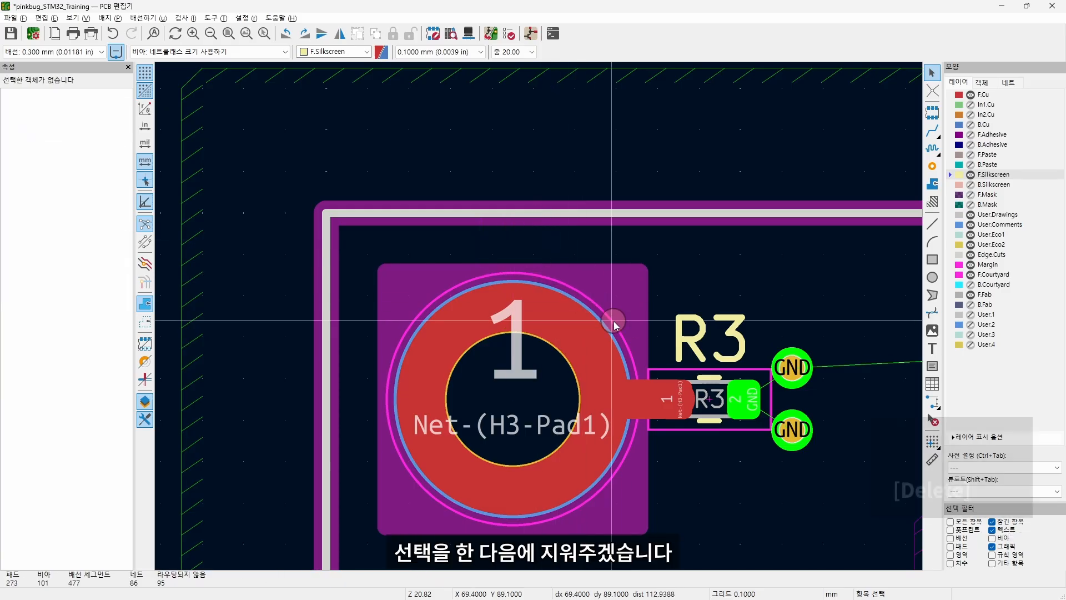
scroll(539, 327, down, 10)
scroll(527, 398, up, 10)
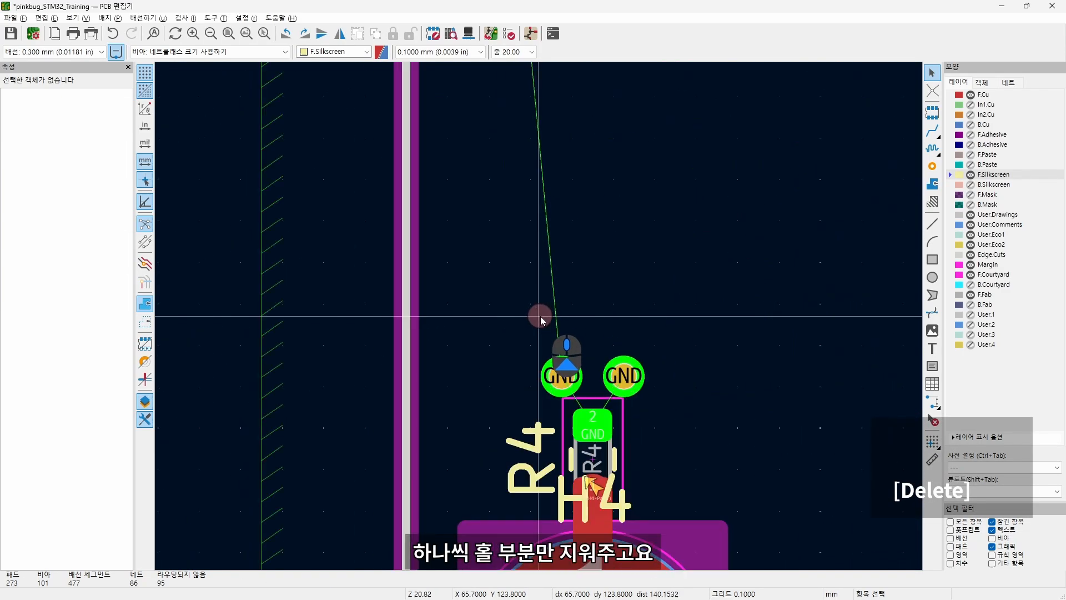
click(568, 496)
key(Delete)
scroll(544, 309, down, 10)
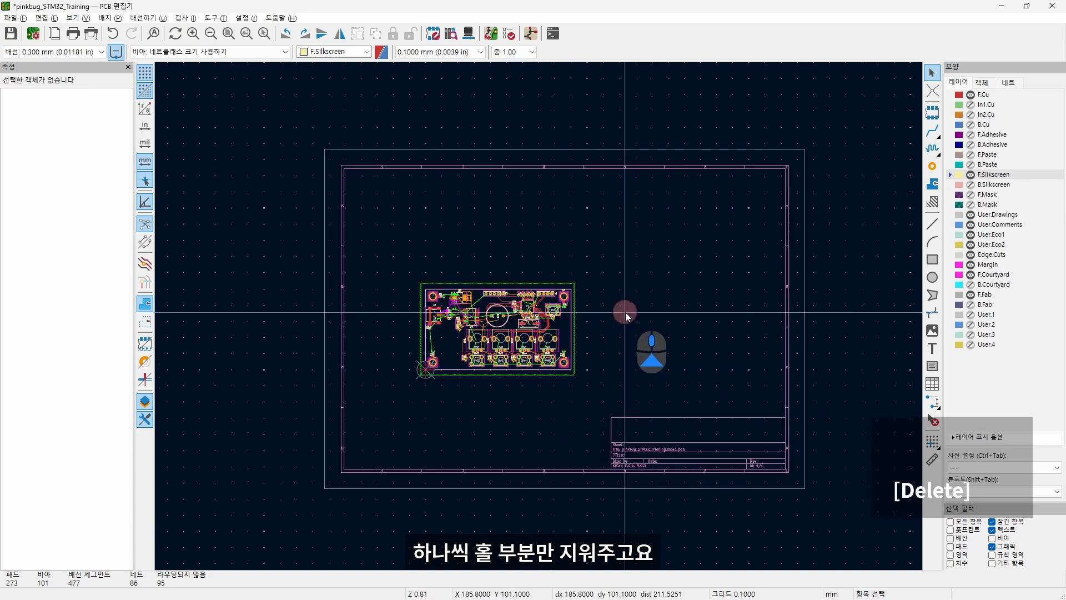
Delete the silkscreen reference texts H2 and H1 of the right-hand mounting holes, and exclude locked items from selection.
scroll(469, 320, up, 10)
click(475, 326)
key(Delete)
scroll(475, 326, down, 2)
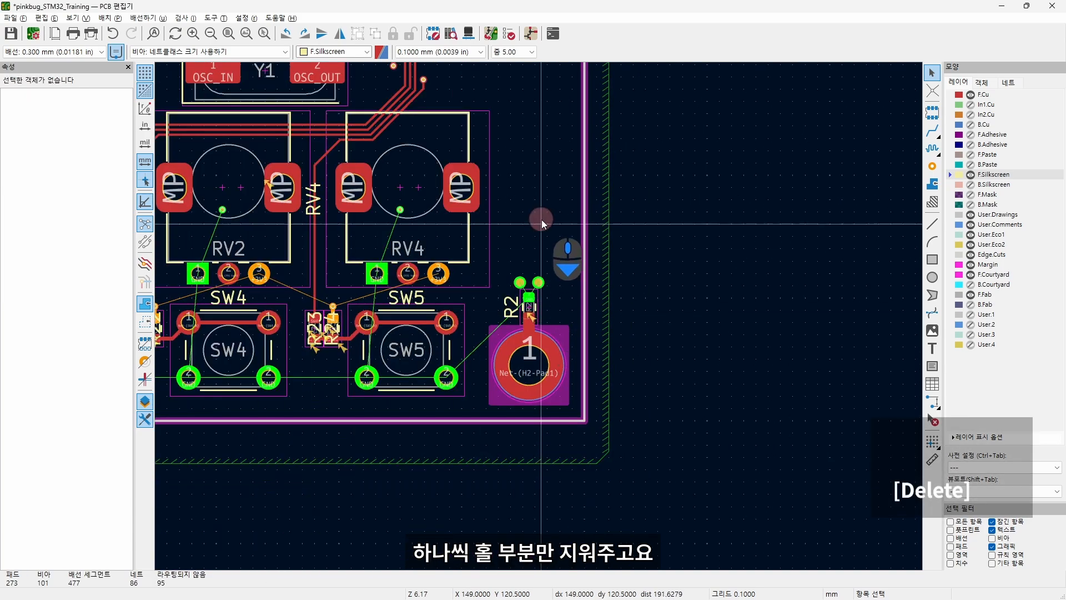
scroll(542, 219, down, 2)
scroll(542, 223, up, 2)
click(512, 118)
key(Delete)
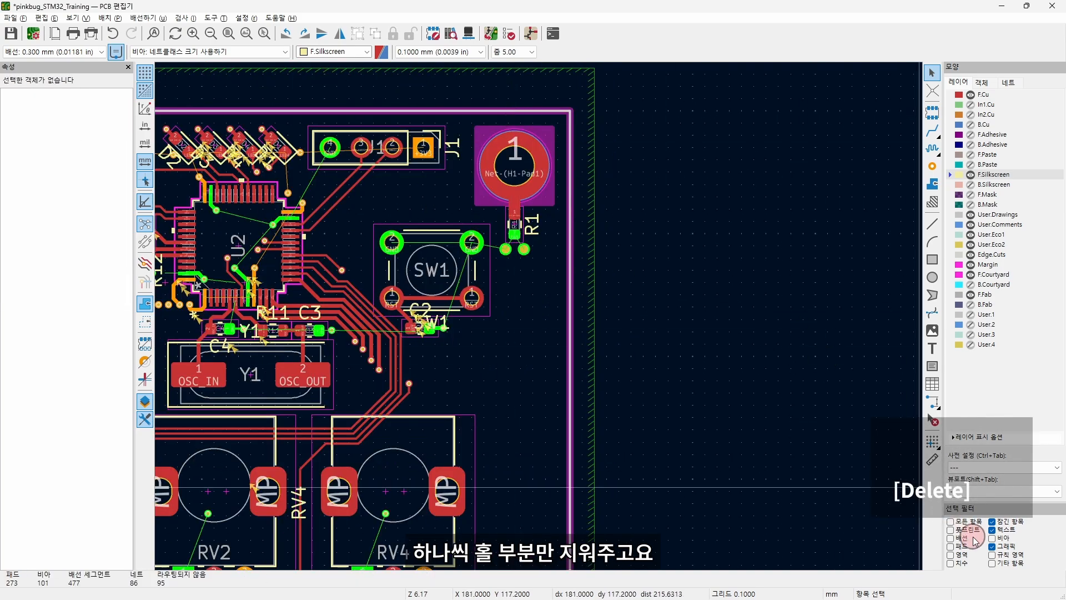
click(992, 522)
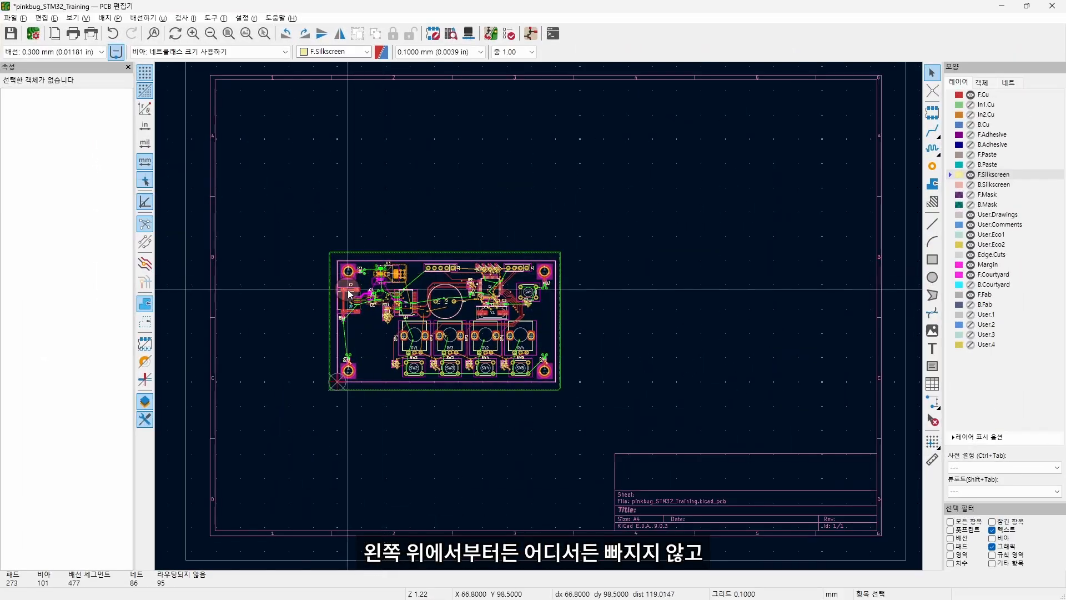
Examine the silkscreen texts at the board's upper-left corner and compare the text thickness of references J2 and C1.
scroll(374, 289, up, 3)
scroll(540, 321, up, 5)
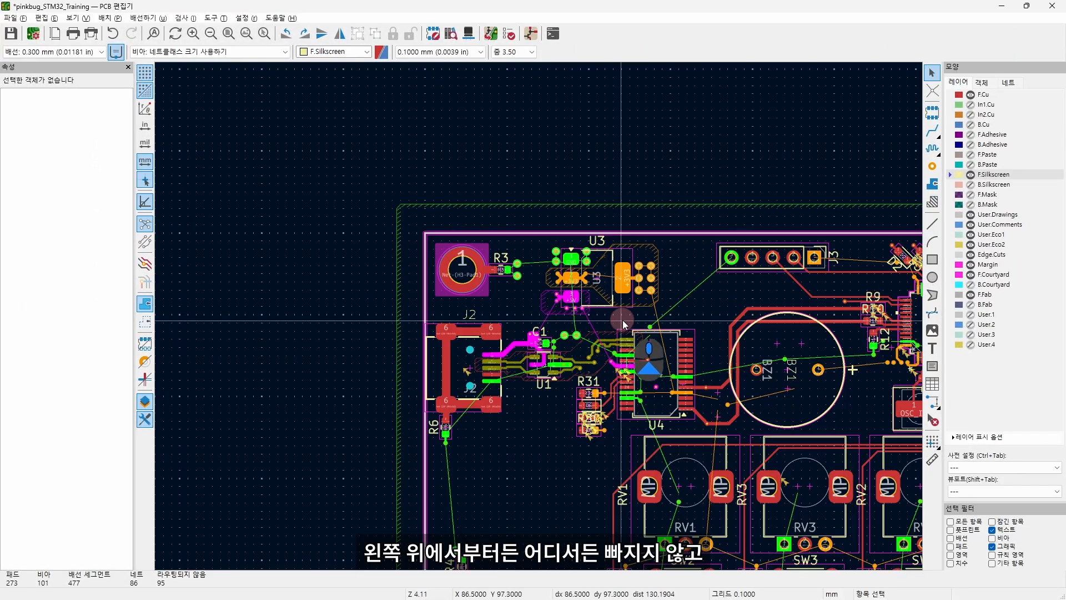
click(444, 256)
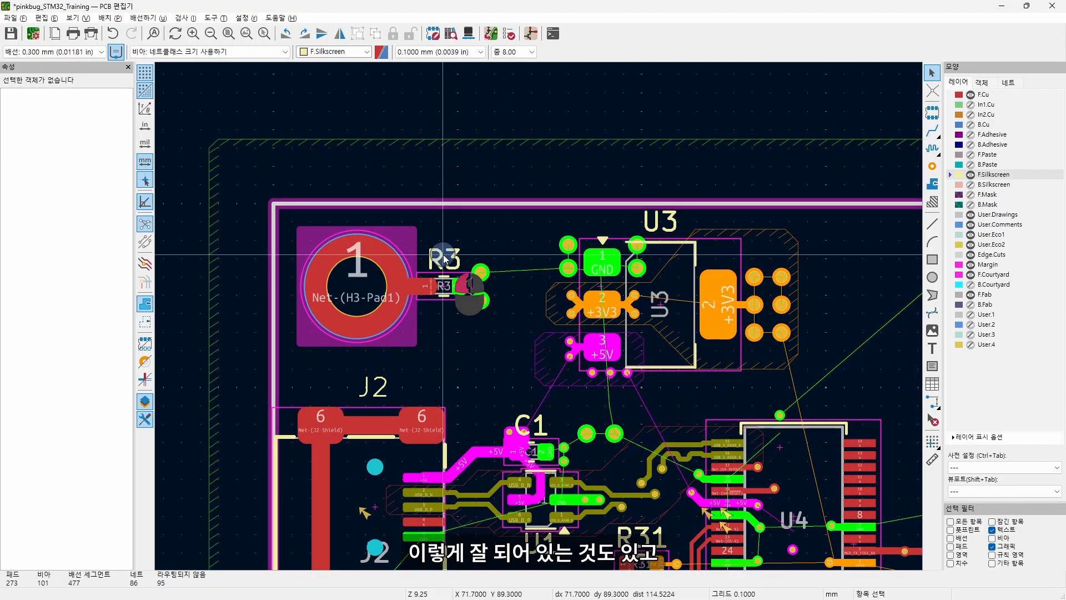
click(500, 344)
middle_drag(663, 357, 642, 287)
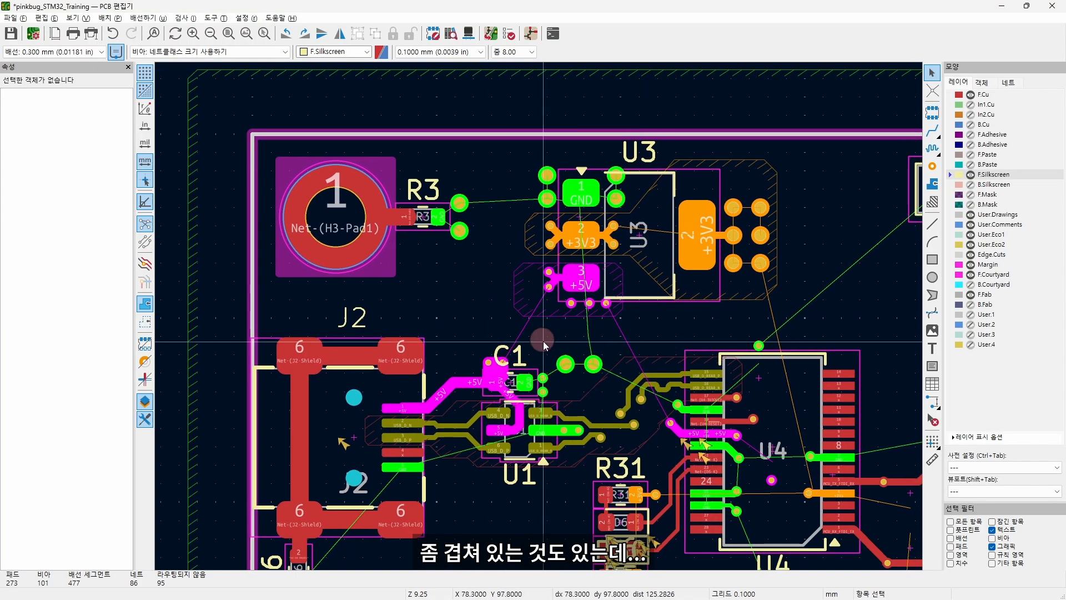
scroll(616, 374, down, 1)
scroll(404, 295, up, 2)
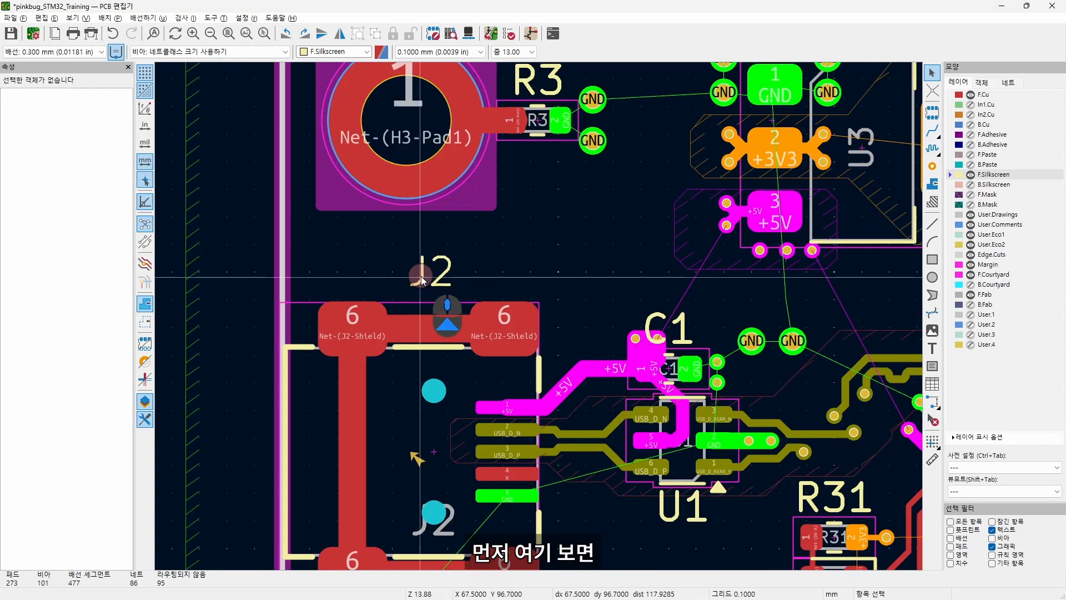
click(444, 273)
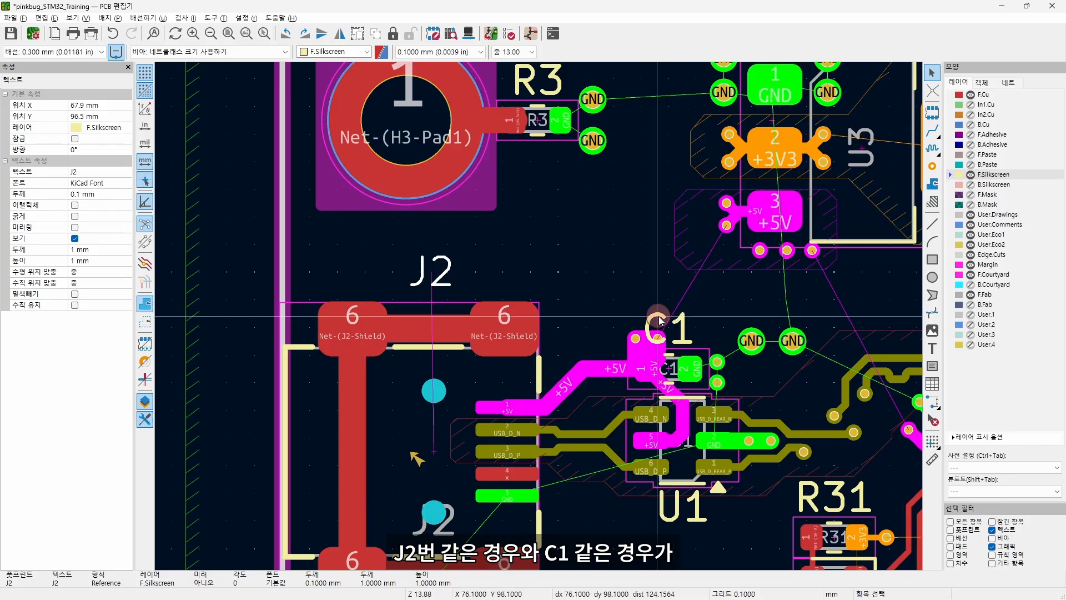
key(Escape)
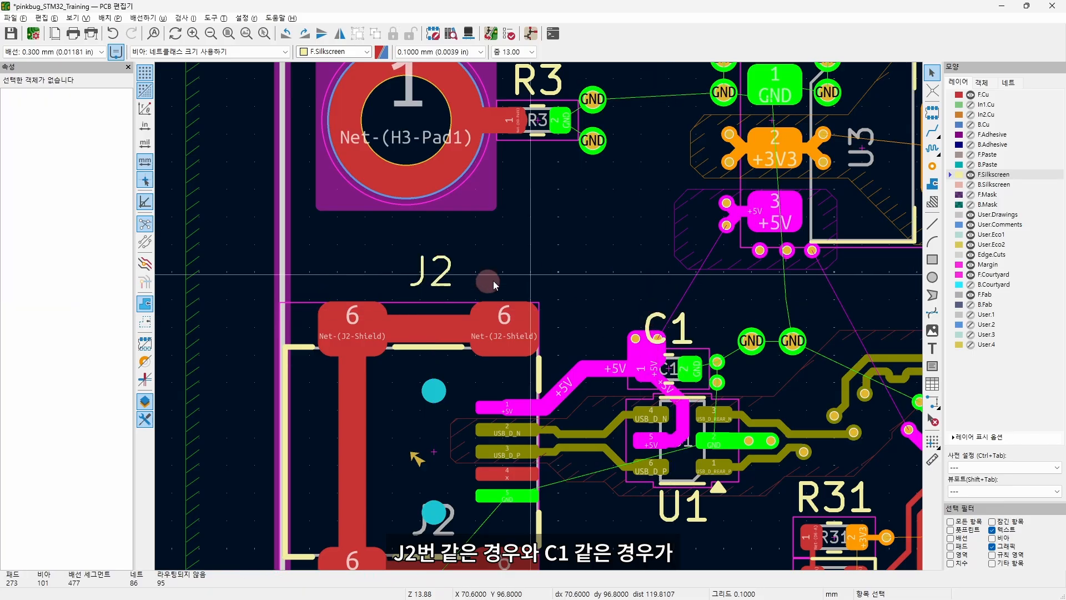
click(653, 319)
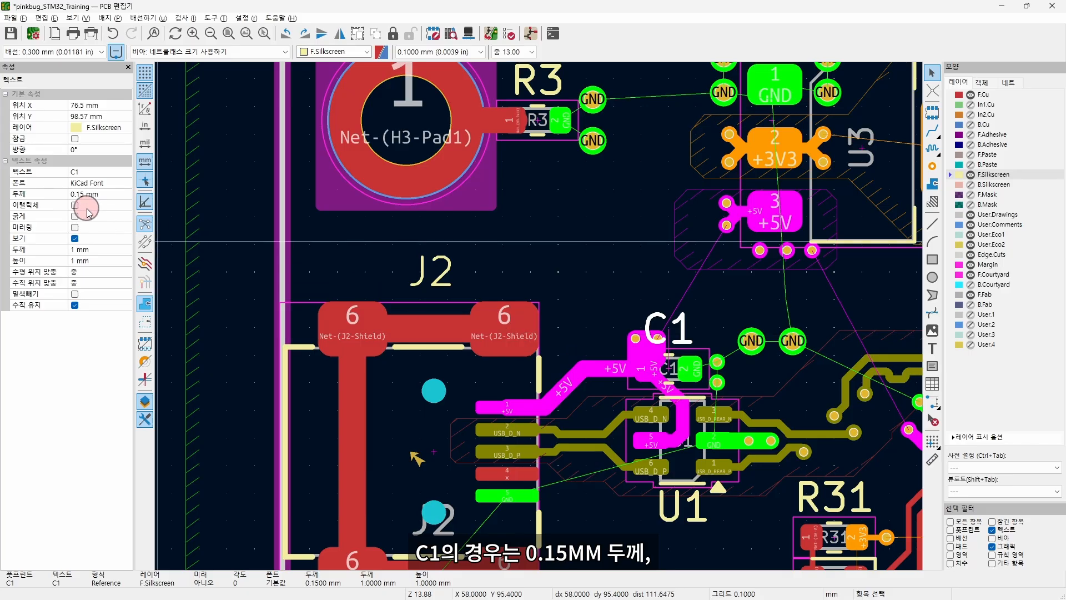
click(423, 269)
click(66, 197)
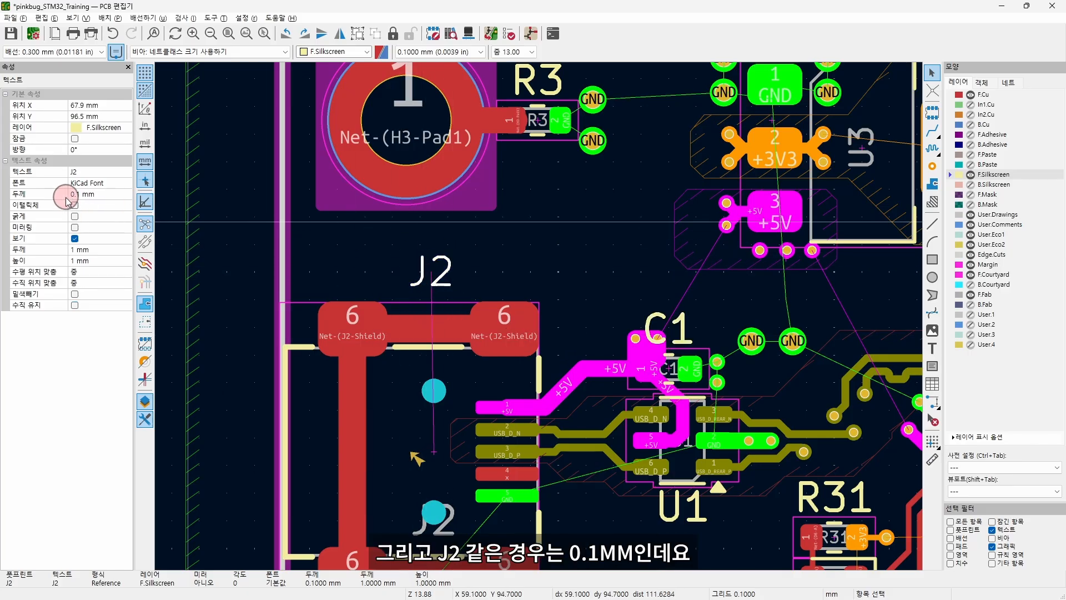
click(582, 257)
Show the B.Silkscreen layer as well and set the thickness of all board texts to 0.15 mm.
scroll(582, 257, down, 5)
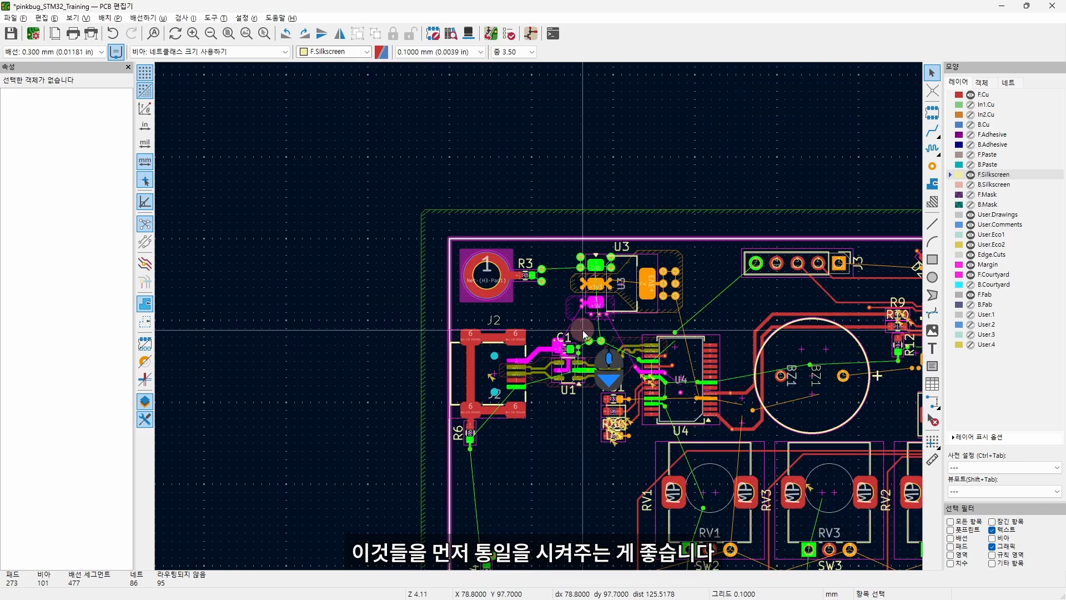
scroll(404, 212, down, 3)
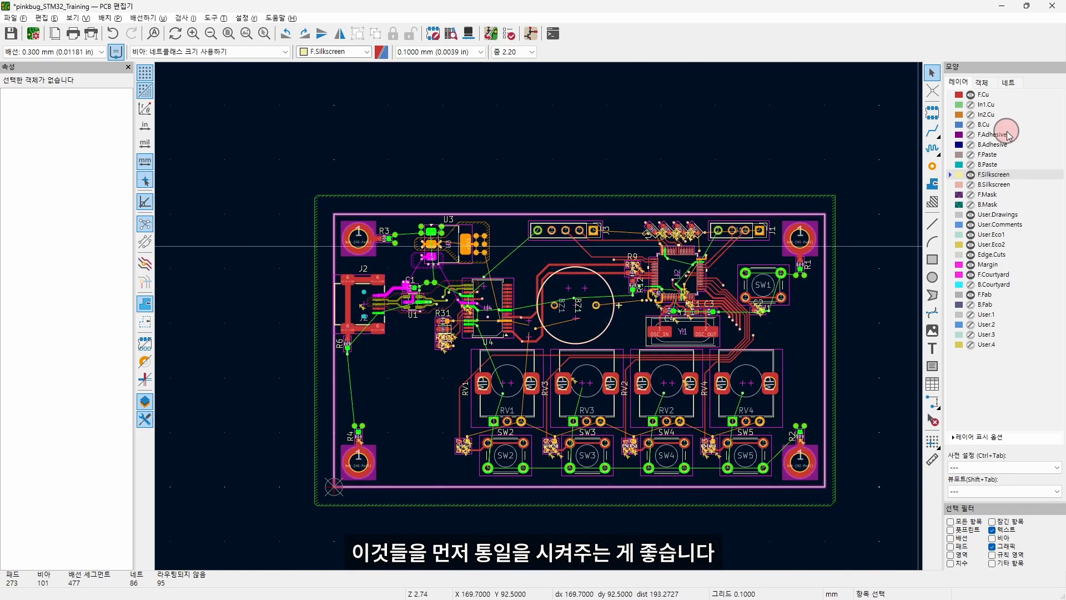
click(970, 185)
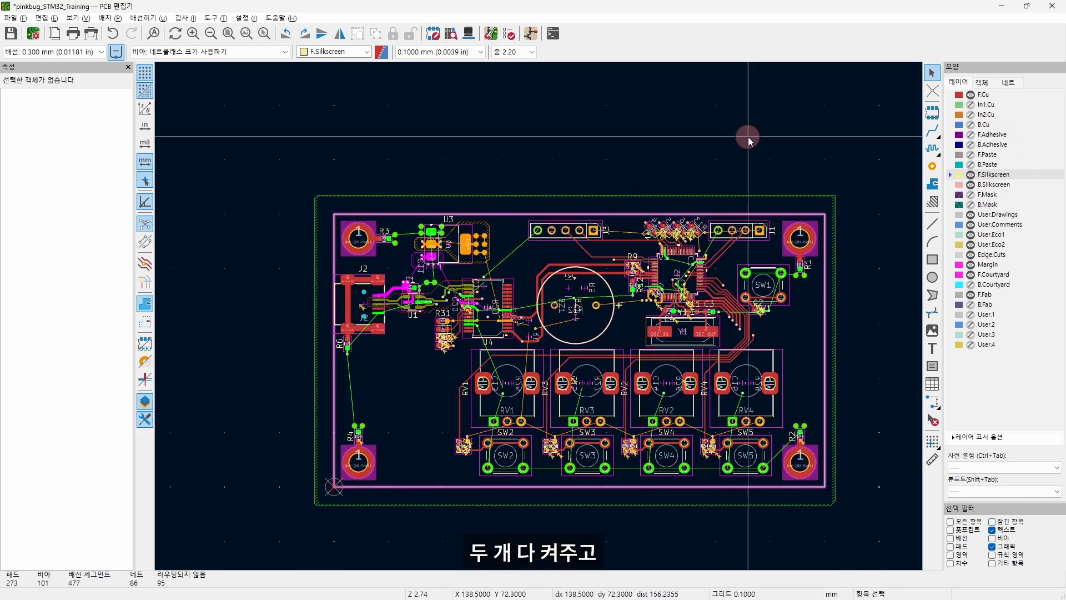
click(994, 175)
key(ctrl+a)
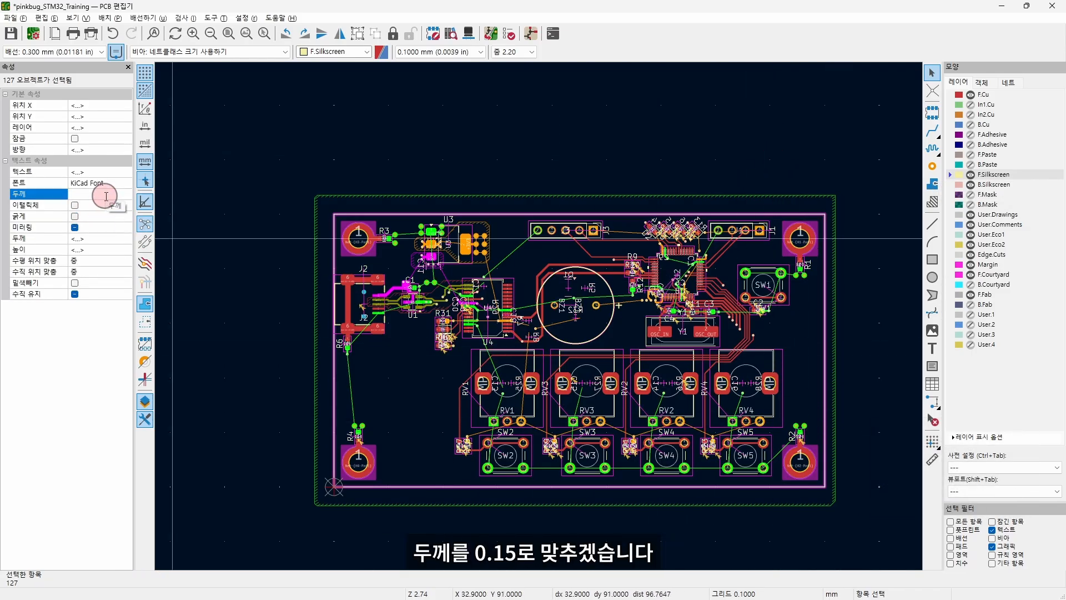
text(0.15)
key(Return)
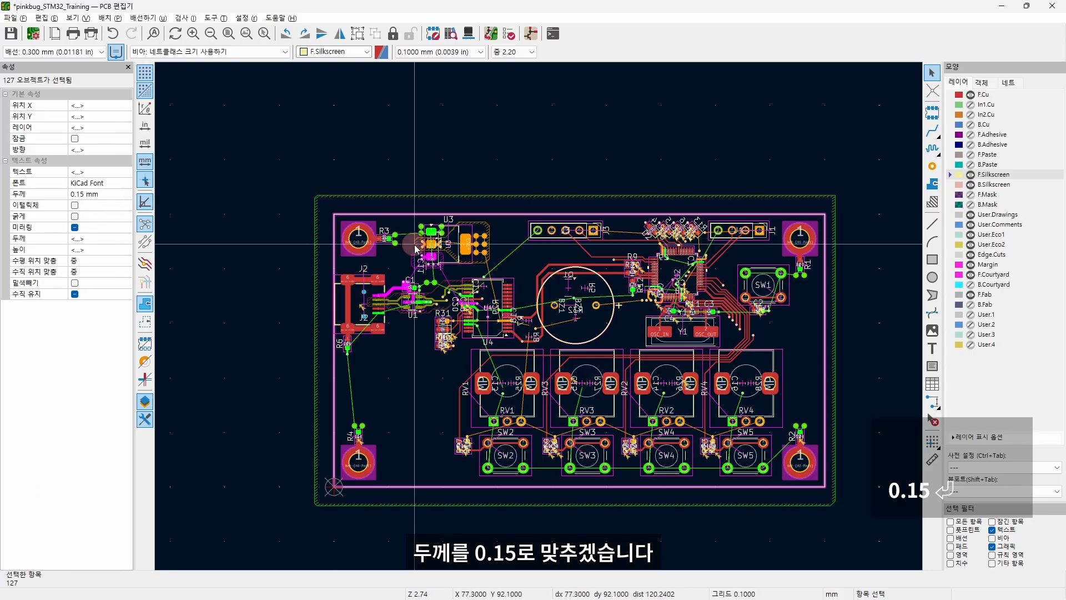
Deselect all the texts and hide the B.Silkscreen layer.
scroll(539, 317, up, 5)
scroll(539, 316, up, 3)
key(Escape)
click(971, 185)
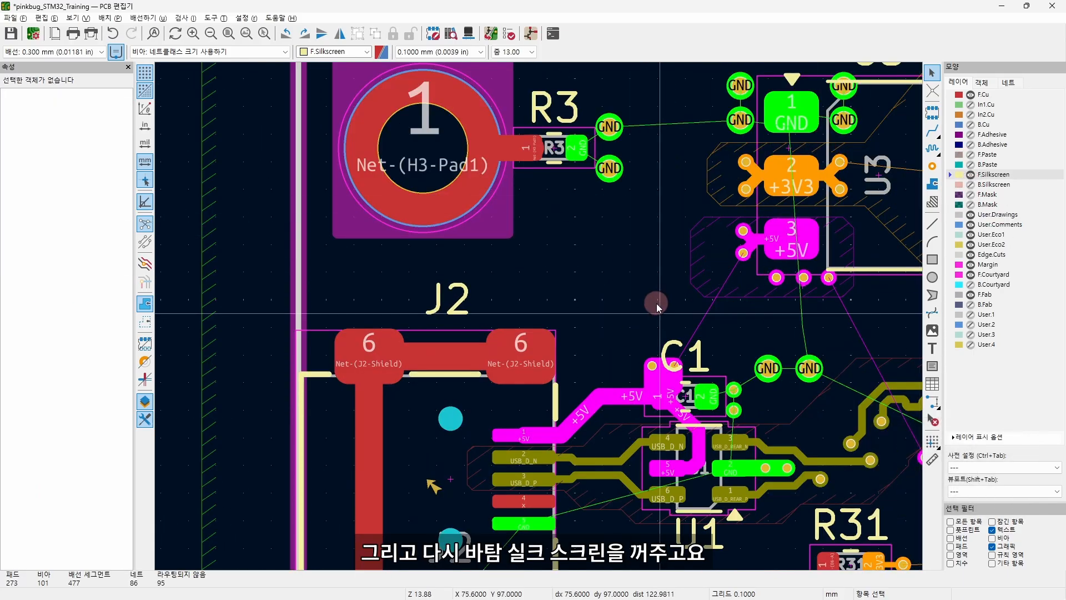
Check the text properties of the J2 reference and survey the silkscreen texts around it.
click(467, 302)
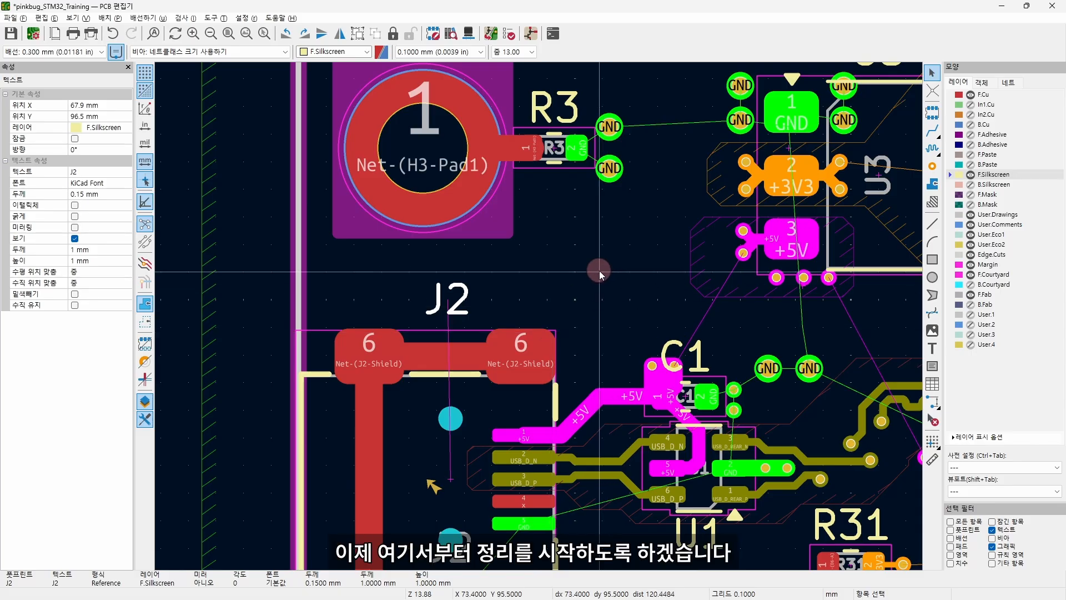
scroll(544, 322, down, 3)
middle_drag(533, 300, 430, 245)
click(430, 245)
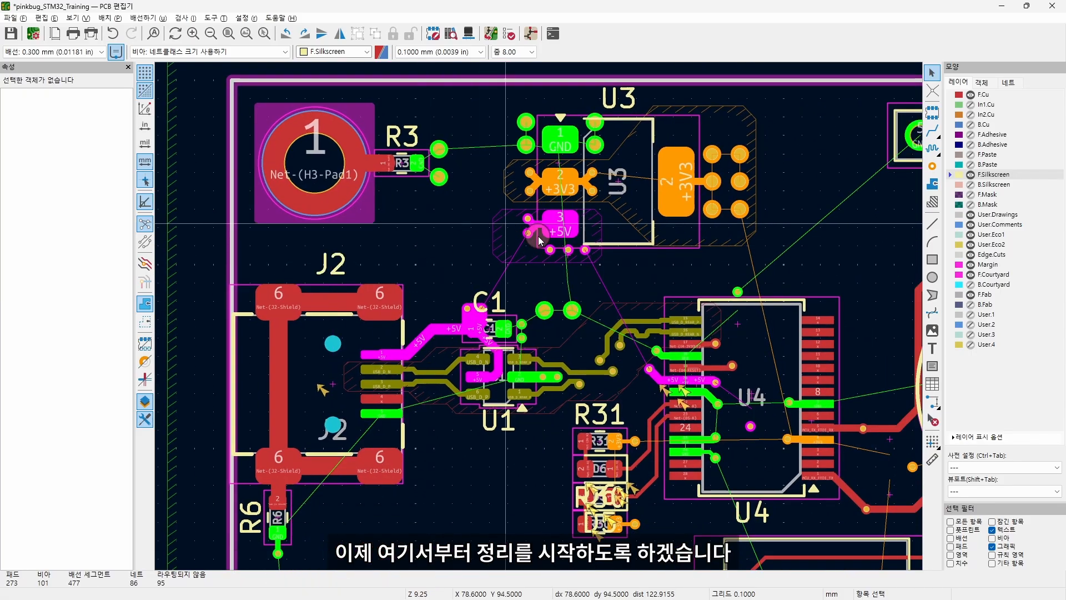
Move the U3 reference from above the regulator to just below its silkscreen outline, at Y 96.5 mm.
middle_drag(550, 225, 520, 257)
click(586, 140)
scroll(586, 141, up, 1)
middle_drag(555, 407, 579, 233)
key(m)
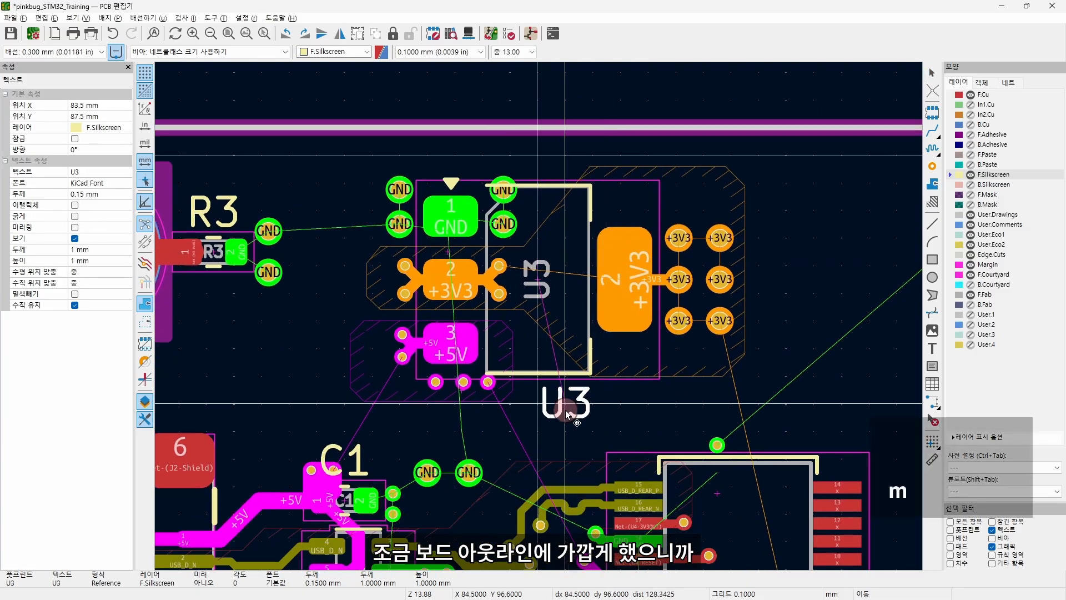
click(551, 410)
middle_drag(552, 409, 584, 338)
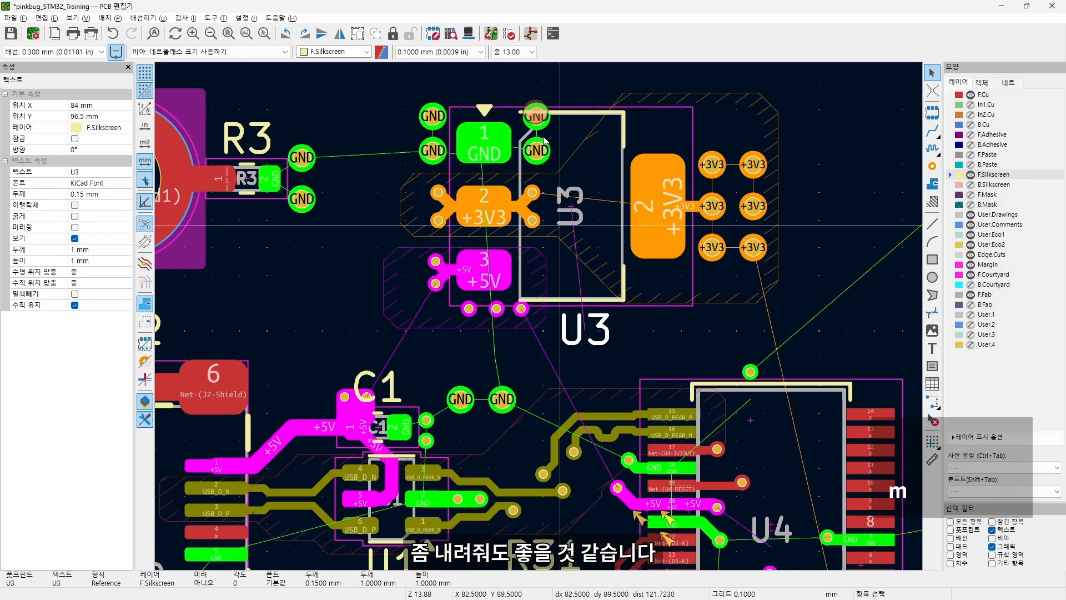
Set the grid to 0.5 mm and nudge the U3 reference to X 83.5 mm.
click(442, 52)
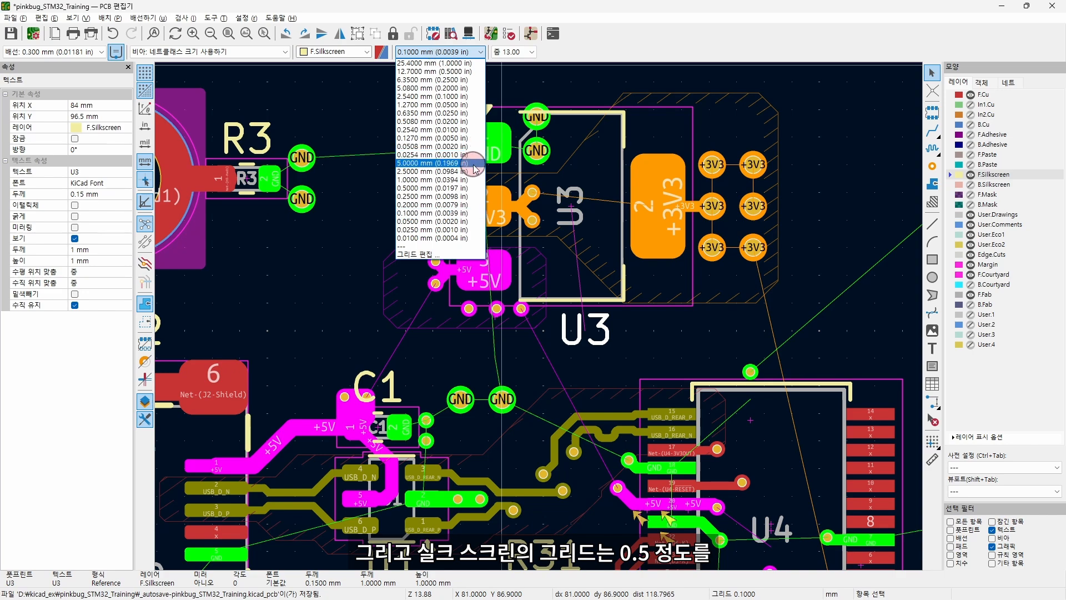
click(453, 189)
scroll(594, 345, down, 2)
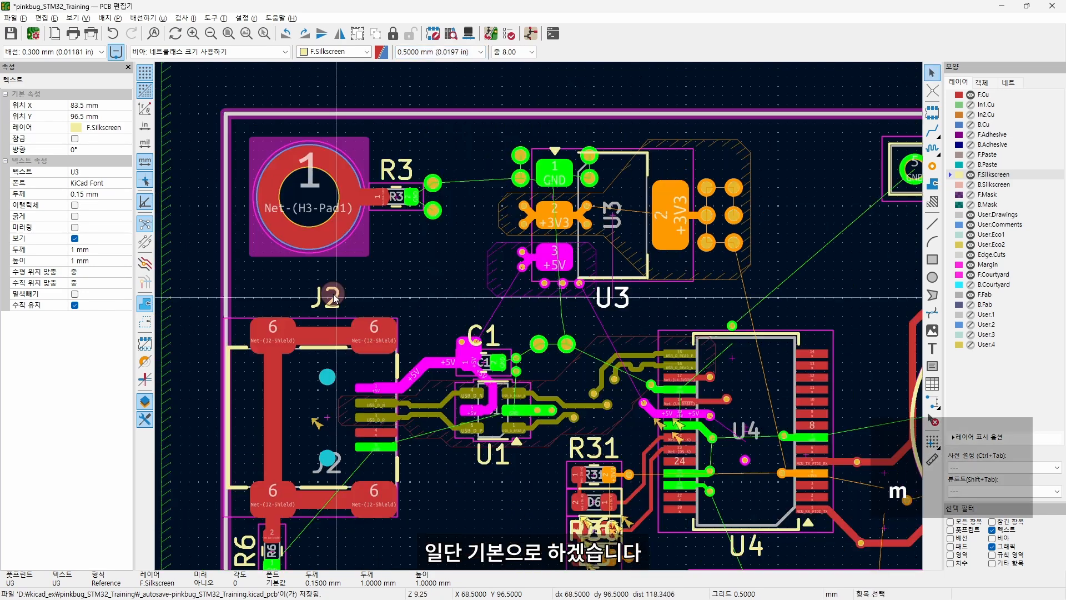
Check the J2 reference's position and shift the C1 reference clear of the +5V vias, to X 77.5 mm.
click(332, 294)
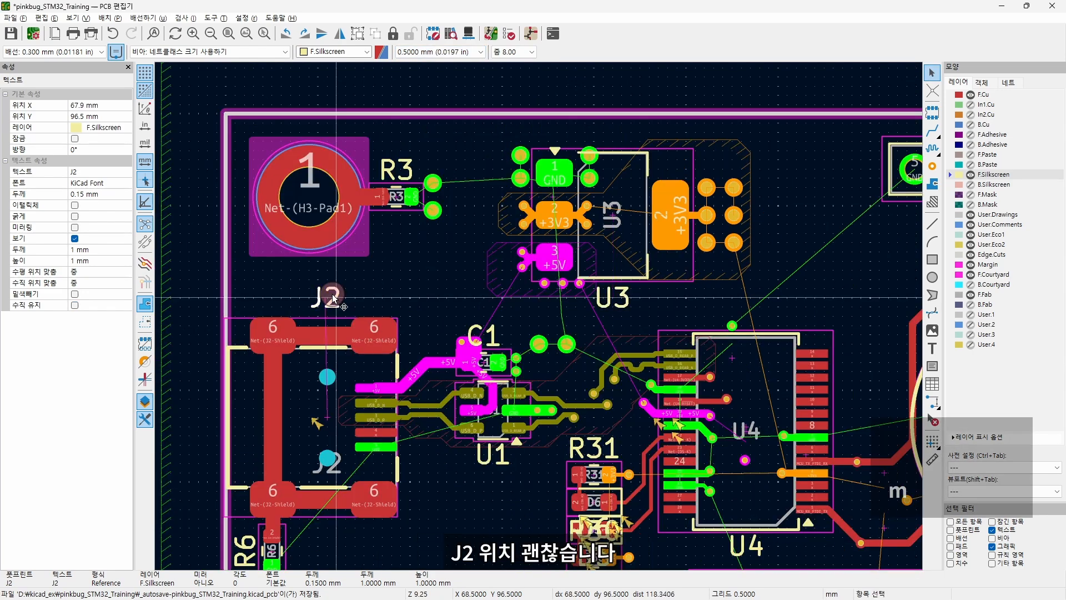
click(494, 334)
scroll(494, 334, up, 5)
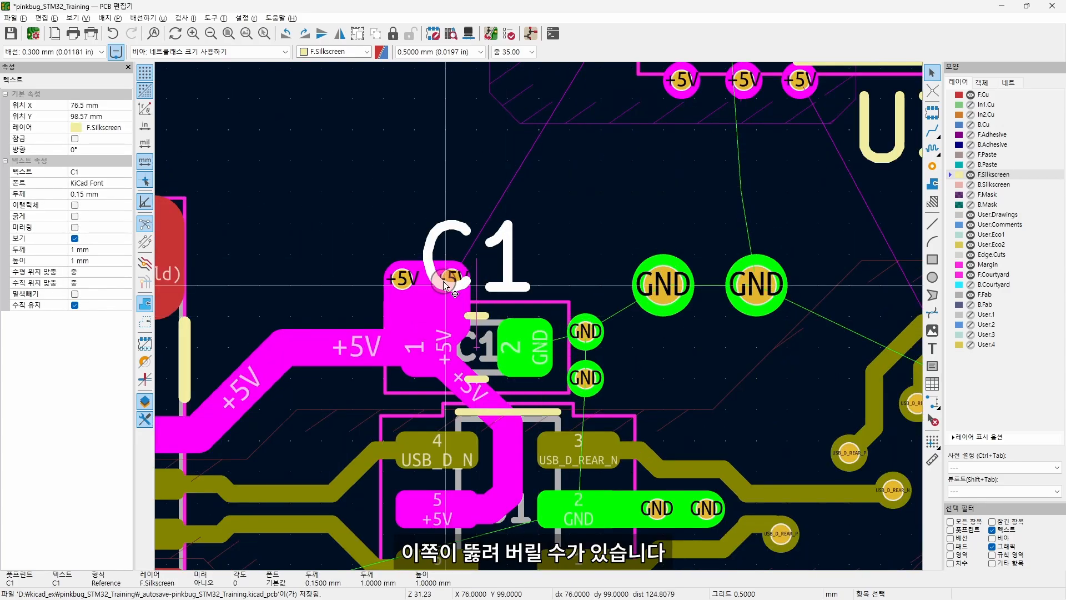
scroll(473, 284, down, 4)
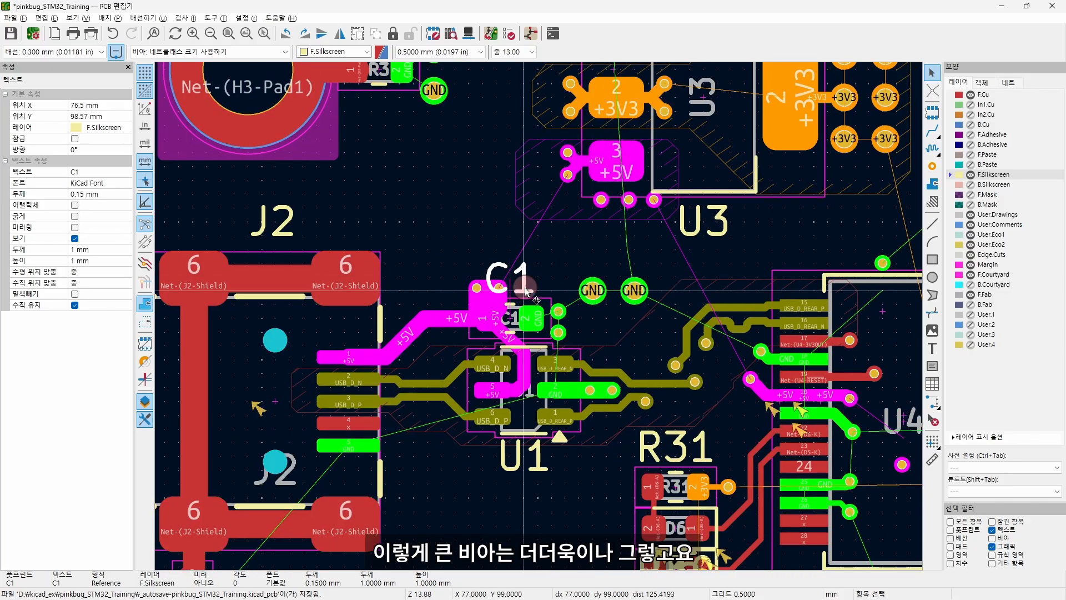
key(m)
Turn the R6 reference horizontal and place it on the inner side of its resistor, at X 67 mm, Y 111 mm.
middle_drag(618, 344, 596, 271)
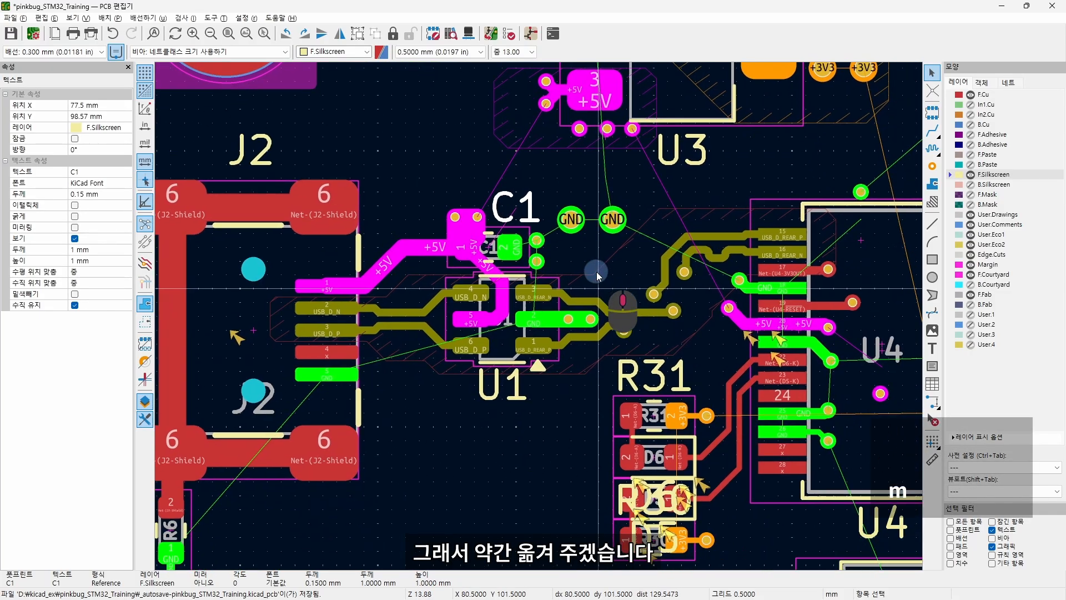
middle_drag(597, 271, 593, 251)
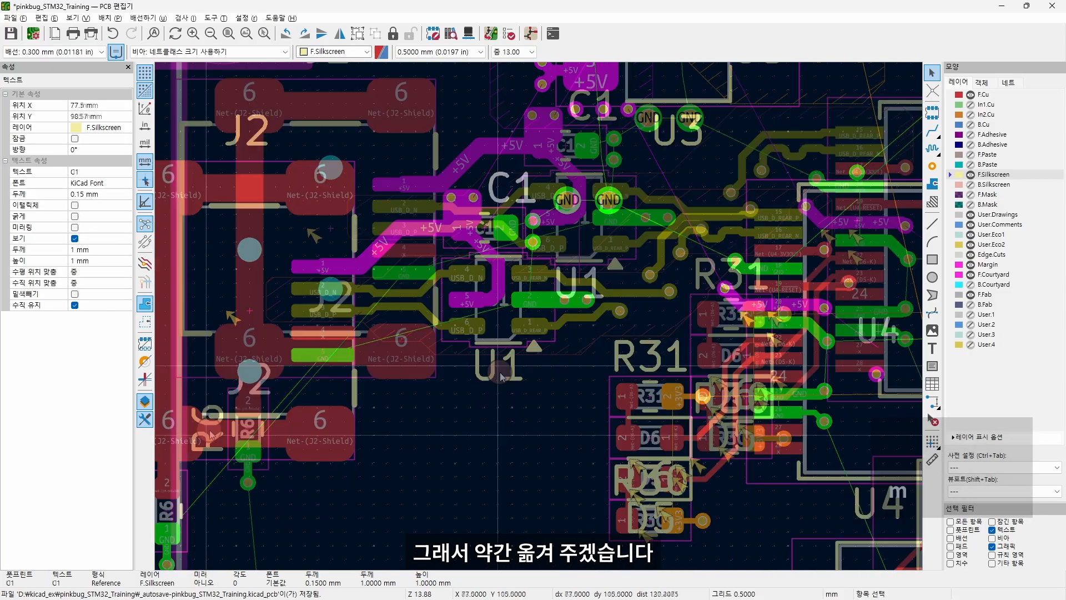
click(210, 433)
key(m)
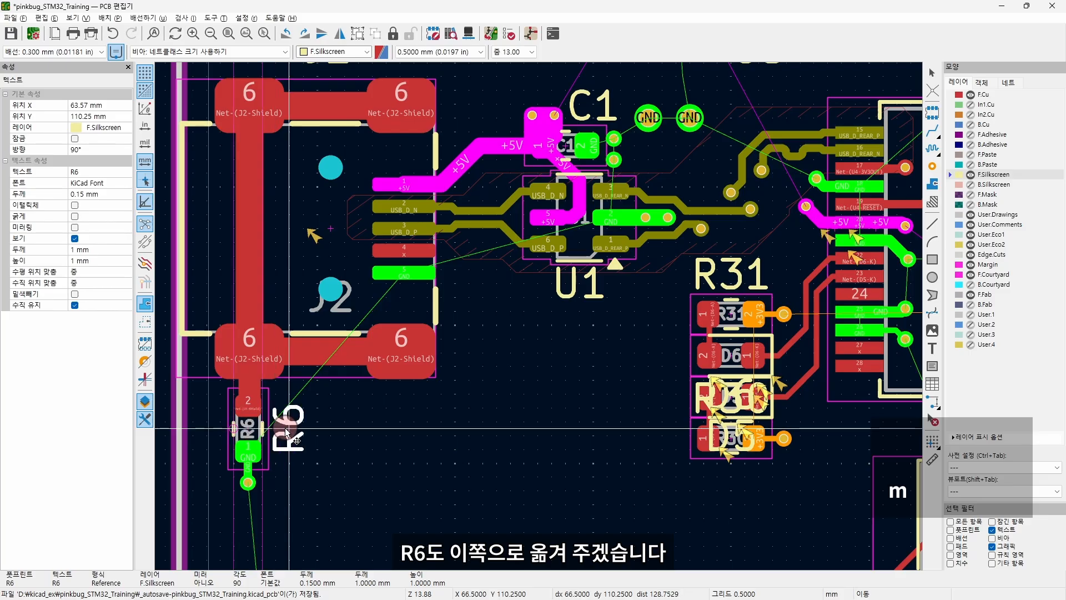
click(302, 451)
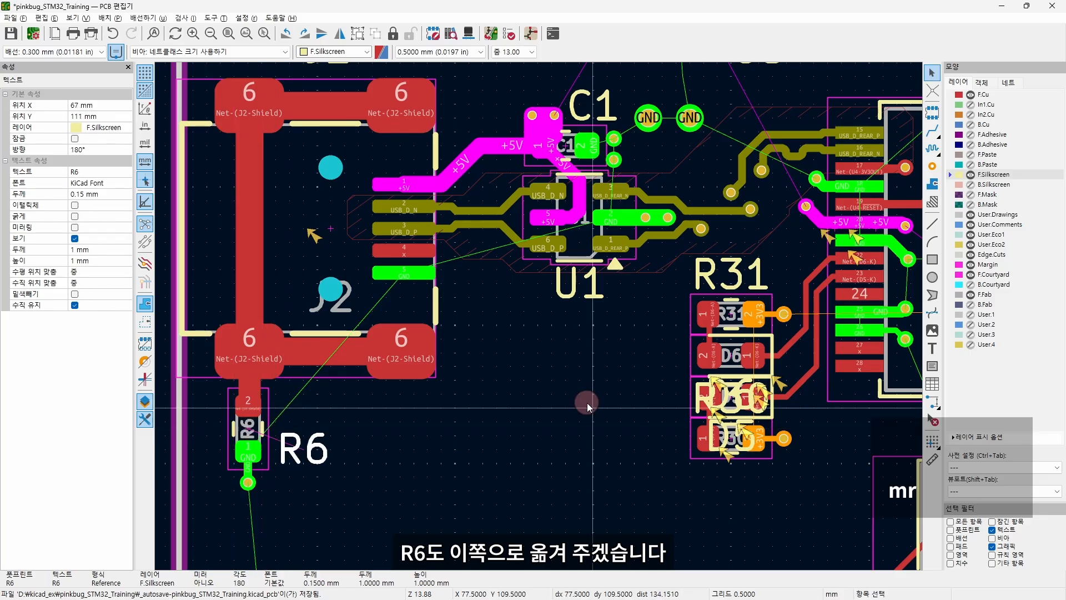
Set the grid to 0.25 mm for finer placement of the texts around R31.
click(440, 52)
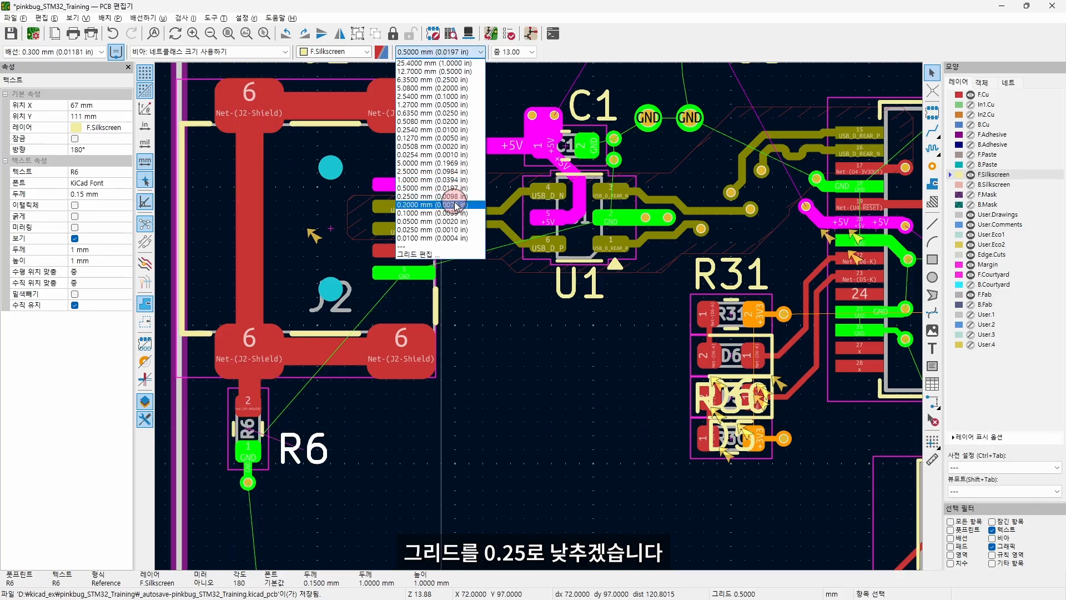
click(451, 198)
middle_drag(691, 336, 583, 299)
scroll(539, 297, down, 1)
scroll(639, 313, up, 2)
Move the R31 reference to the left of its resistor and shift the U1 reference slightly left, away from it.
click(536, 238)
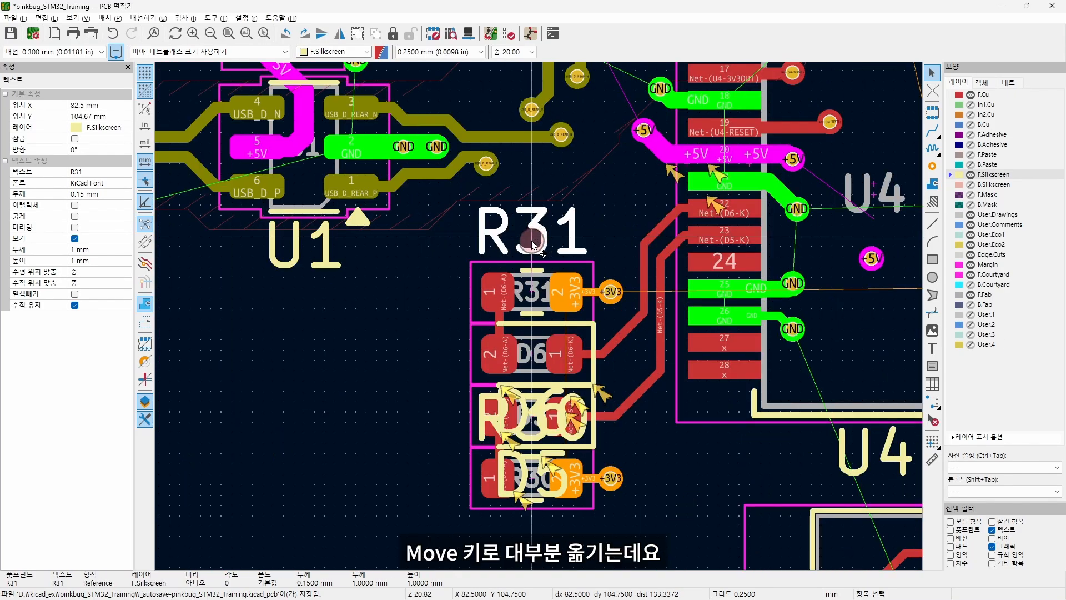
key(m)
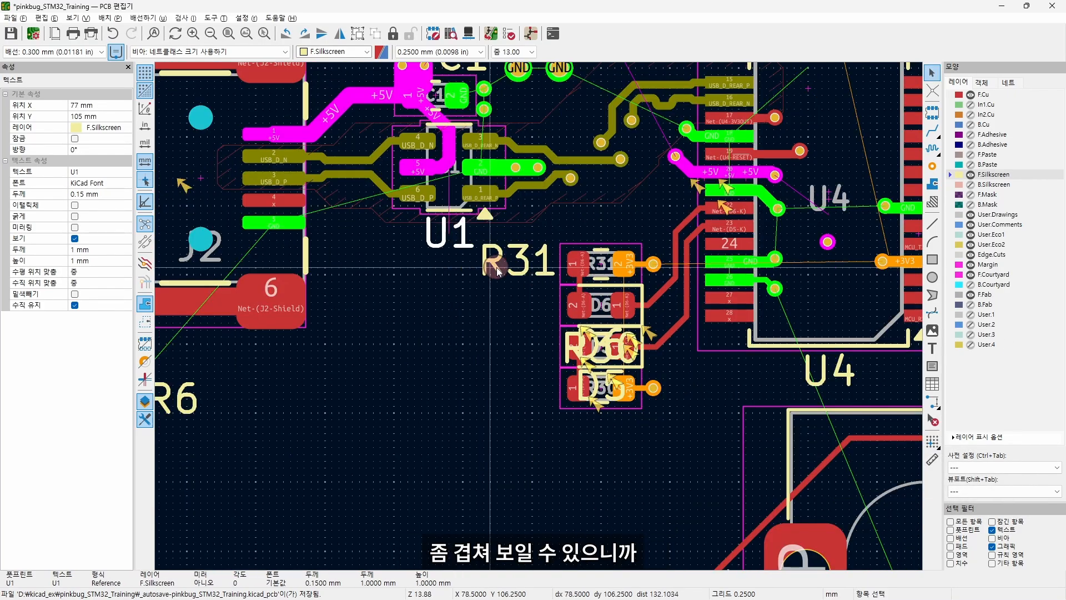
key(m)
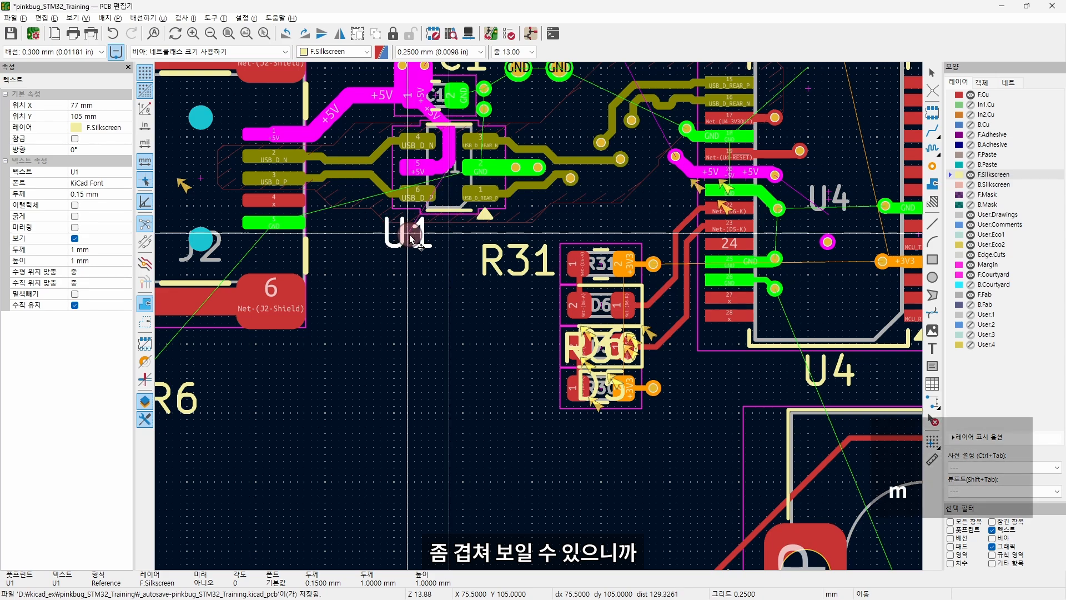
click(415, 240)
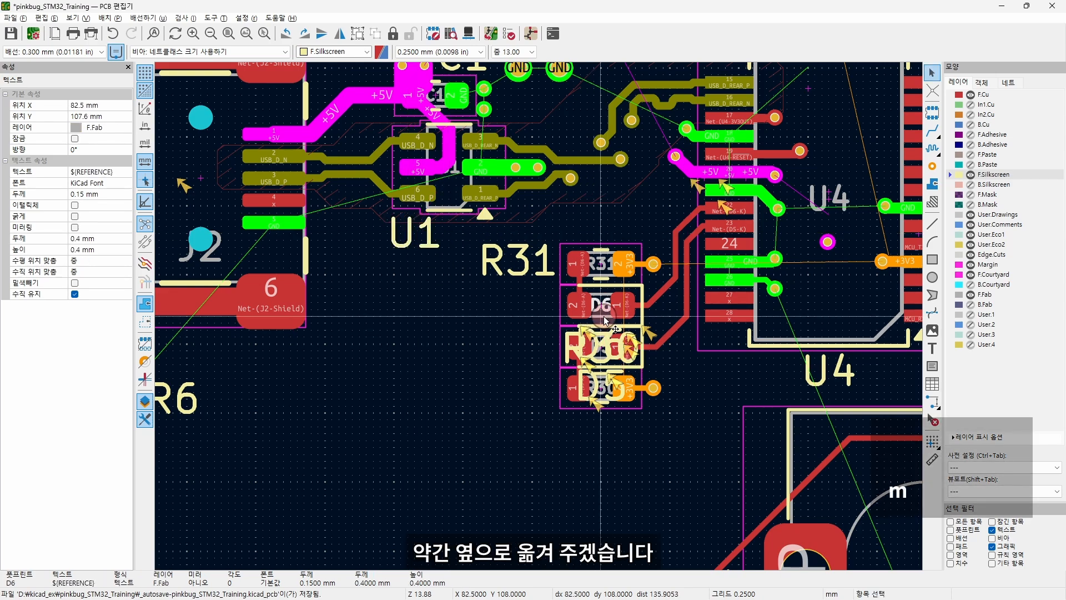
Move the D6 reference to the left of its LED, directly under the R31 text, at X 79.5 mm, Y 107.75 mm.
click(604, 341)
click(661, 348)
key(m)
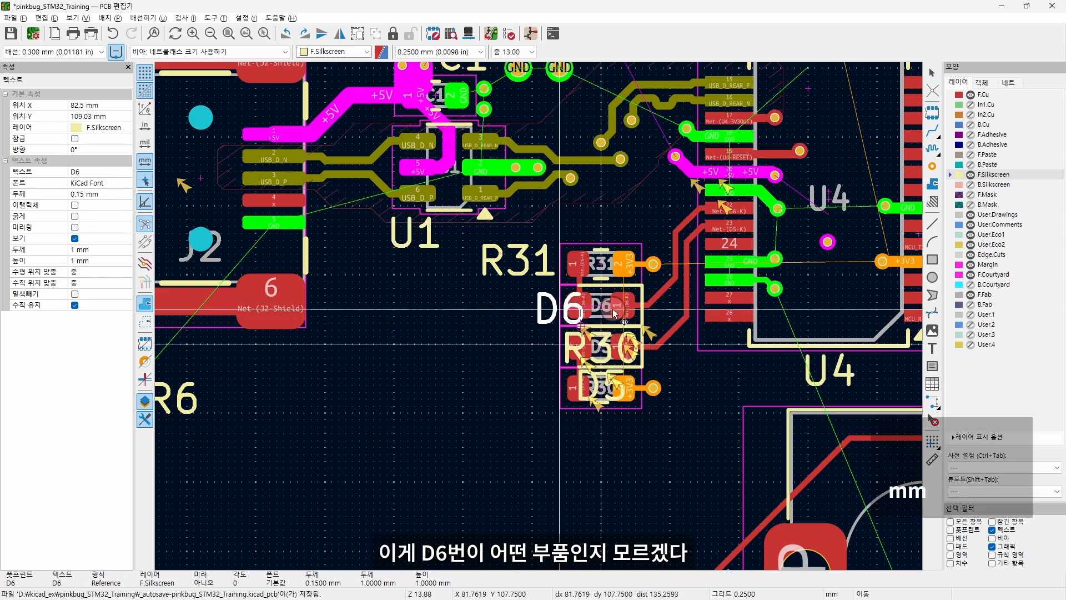
scroll(395, 342, up, 3)
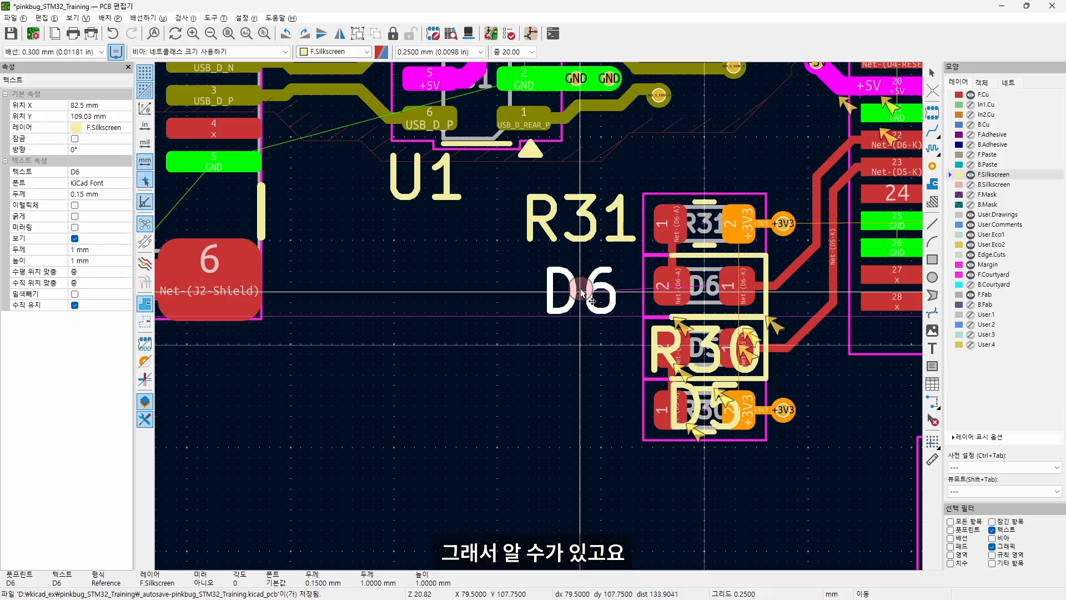
click(583, 291)
Place the D5 and R30 references beside their own components, aligned in a column beneath the D6 text at X 79.5 mm.
key(m)
click(580, 349)
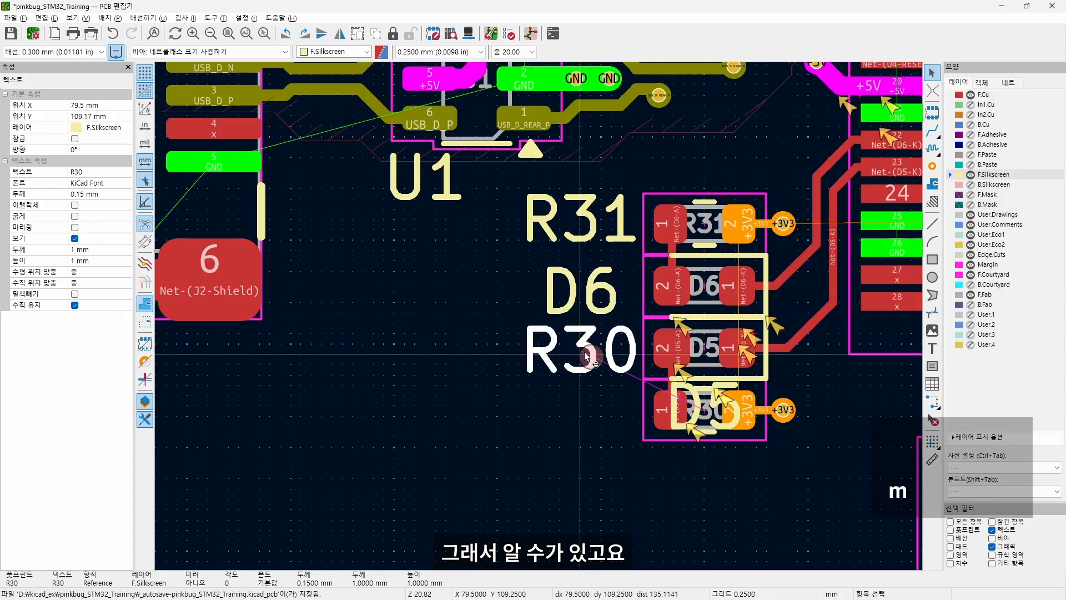
key(m)
click(455, 352)
key(m)
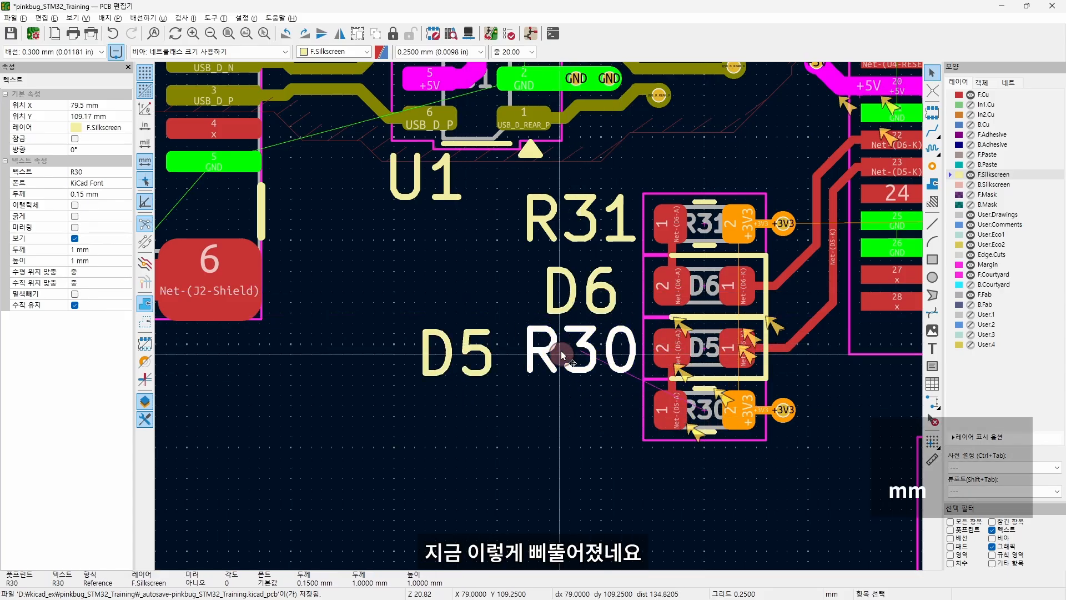
click(580, 417)
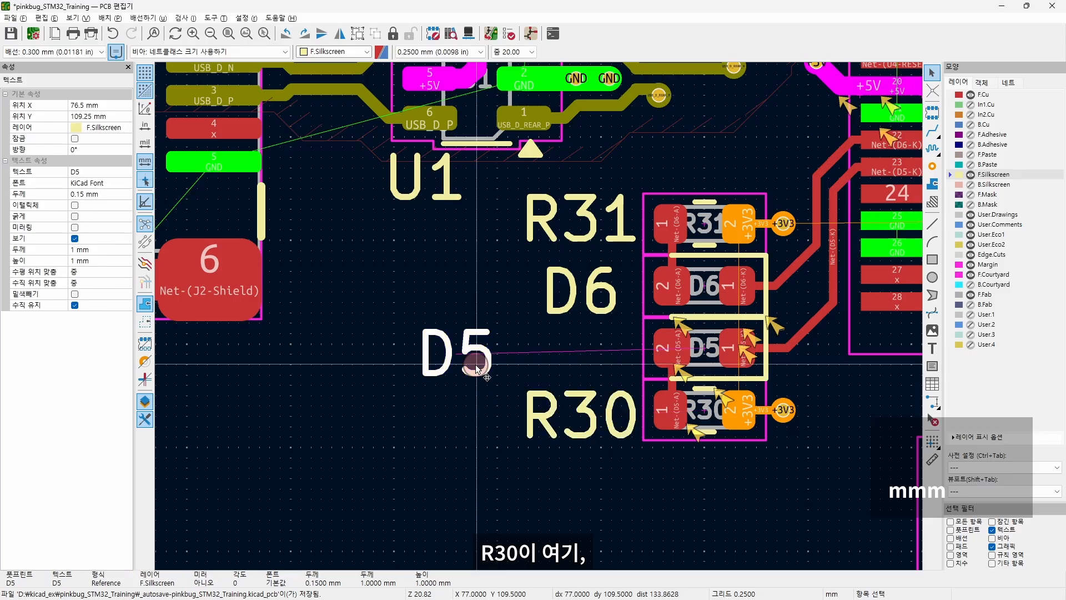
key(m)
click(579, 351)
Move the D2 and D3 references side by side to the left of the diagonal LED row near the board's upper edge.
scroll(578, 351, down, 3)
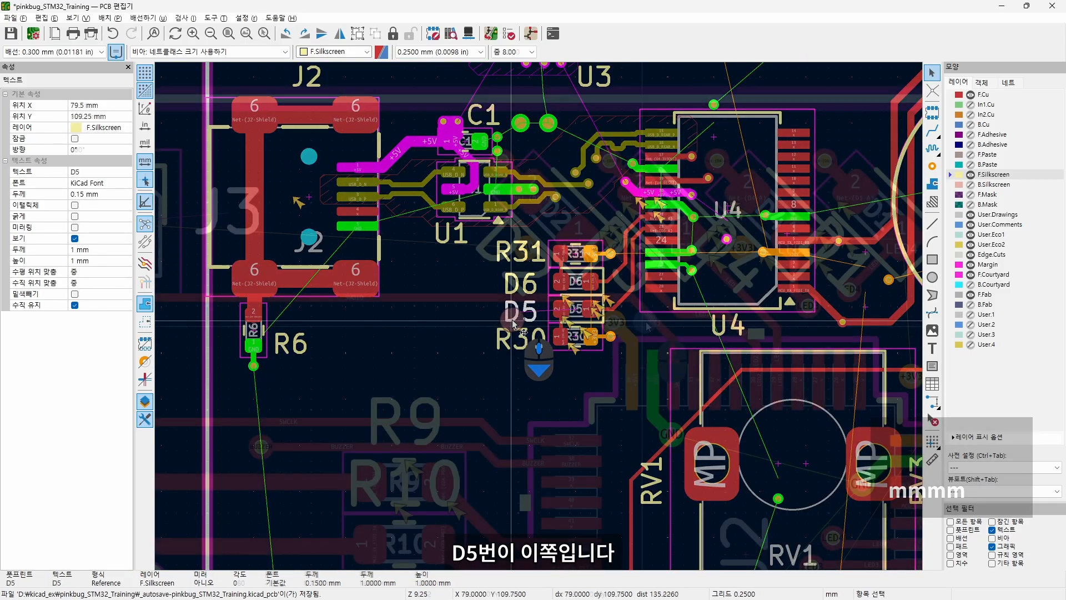
scroll(555, 250, up, 4)
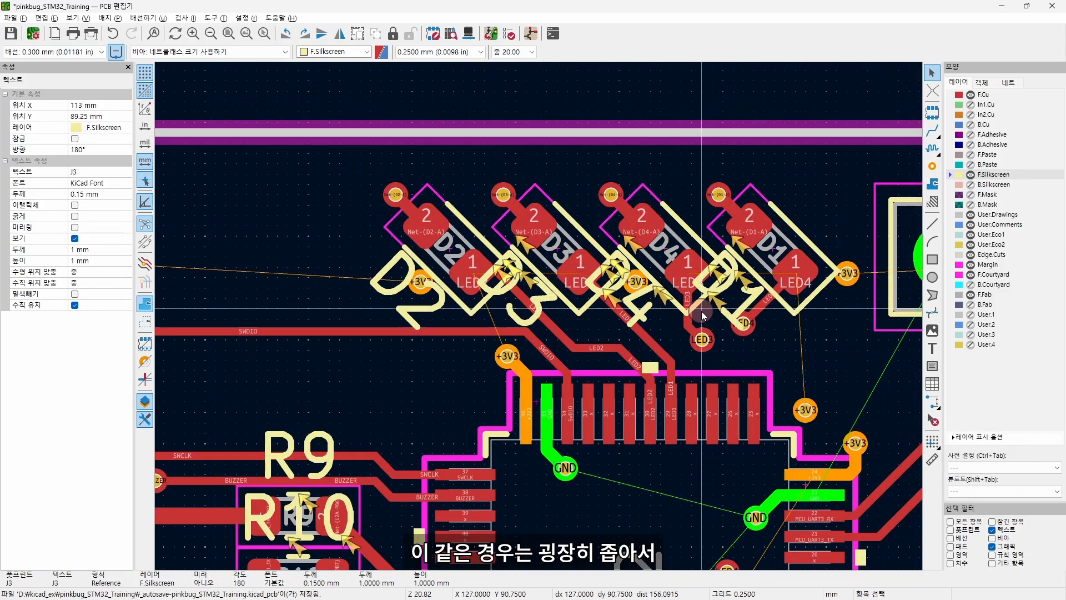
scroll(702, 311, down, 2)
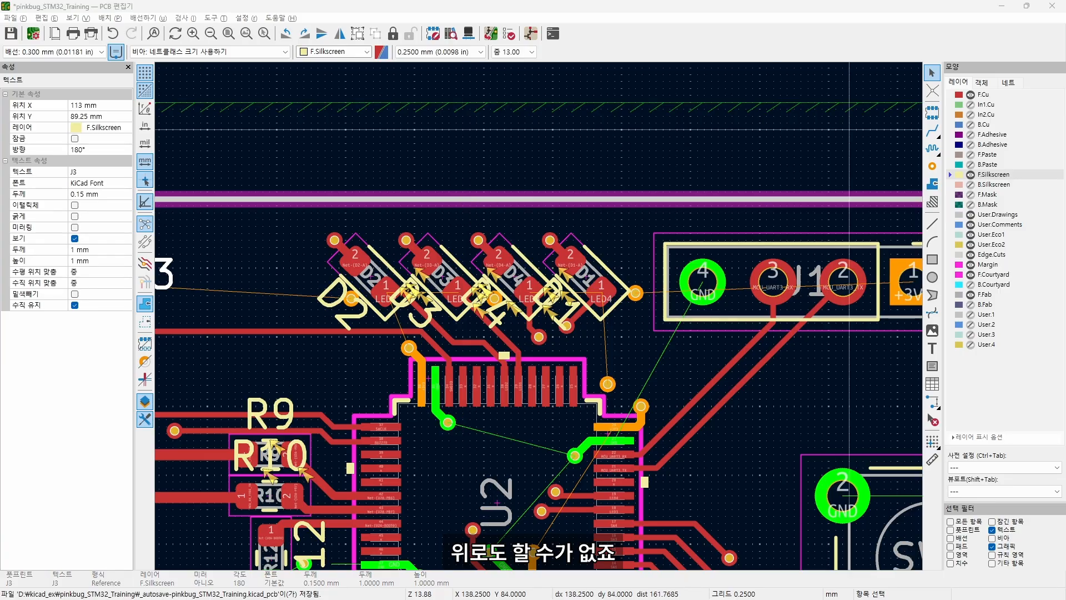
click(345, 323)
key(m)
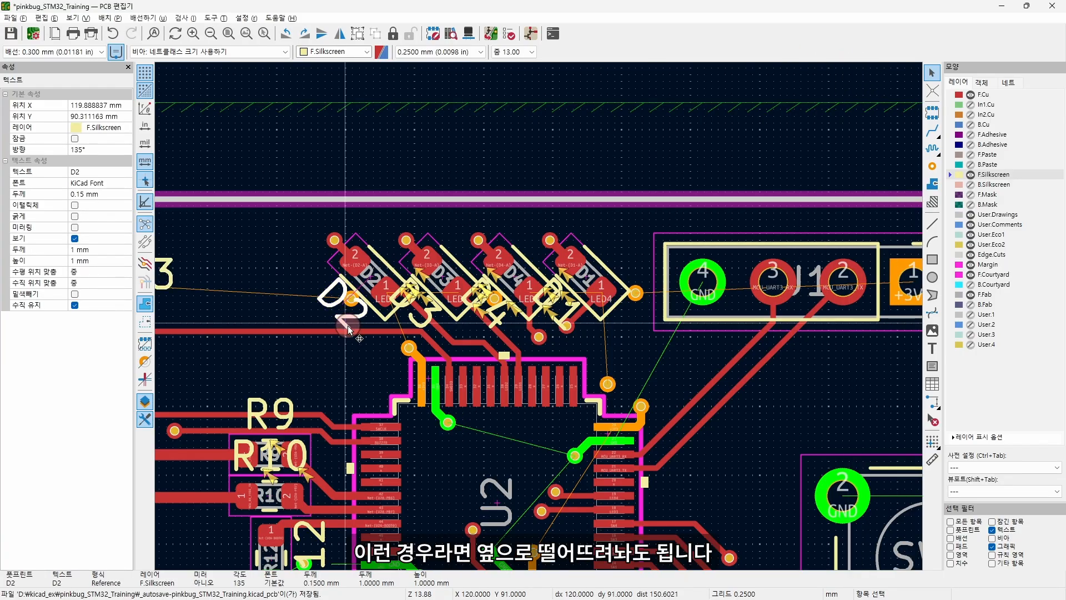
middle_drag(354, 333, 461, 338)
key(m)
click(369, 312)
click(524, 316)
key(m)
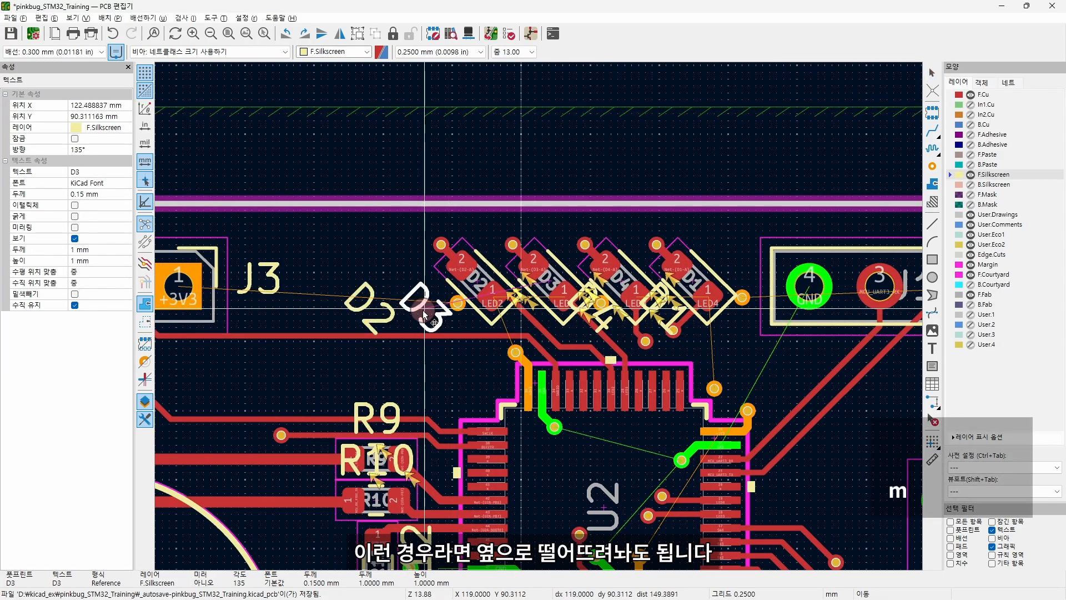
click(423, 311)
Place the D4 and D1 references below the right end of the LED row, at X 129.25 mm and 131.25 mm, Y 92 mm.
click(371, 306)
key(m)
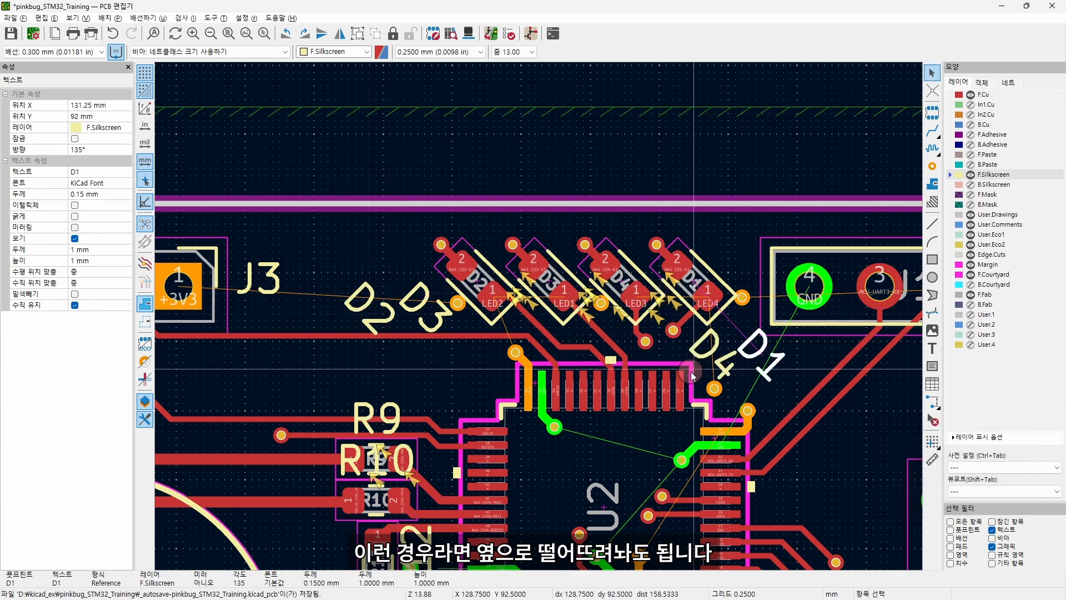
click(691, 376)
scroll(691, 376, up, 3)
scroll(471, 227, down, 3)
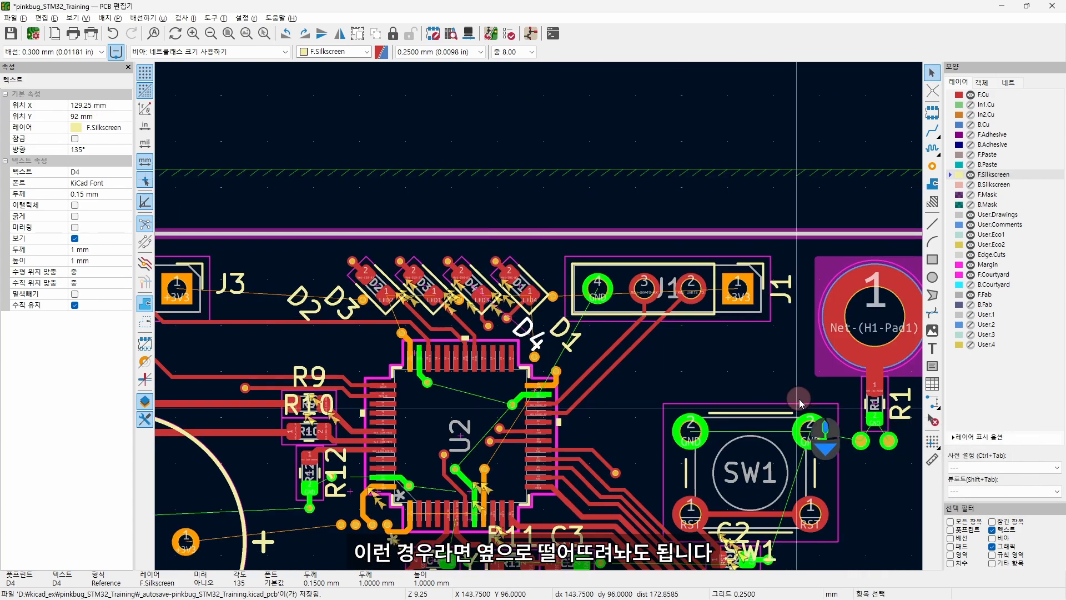
Rotate the J1 reference to horizontal and place it below pin 1 of its header.
click(780, 285)
key(m)
key(r)
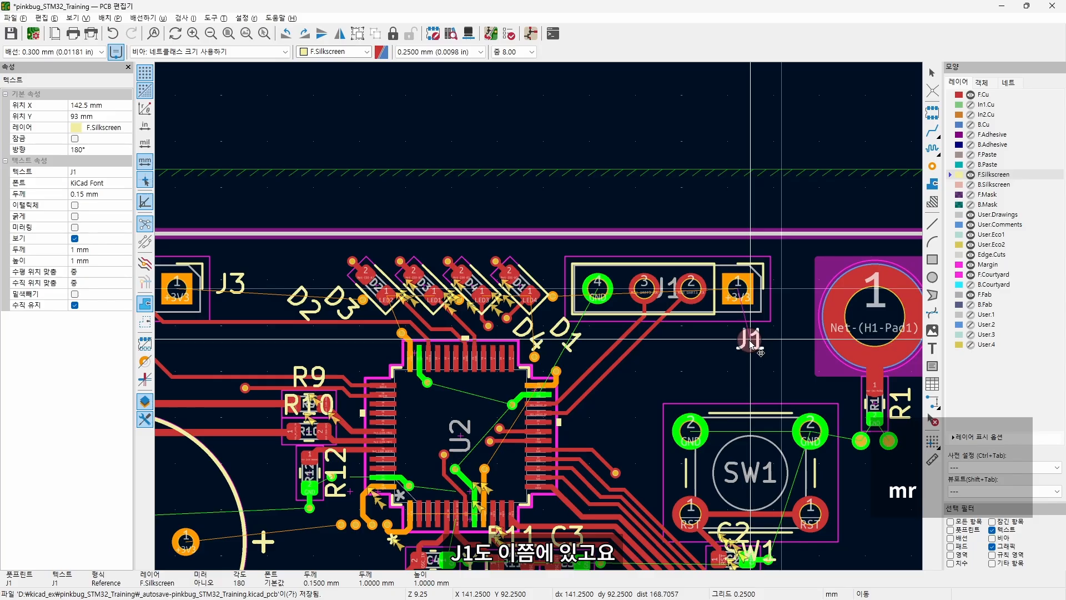
click(751, 343)
Rotate the R1 reference to horizontal and place it to the right of its resistor.
middle_drag(821, 395, 708, 308)
click(900, 403)
key(m)
key(r)
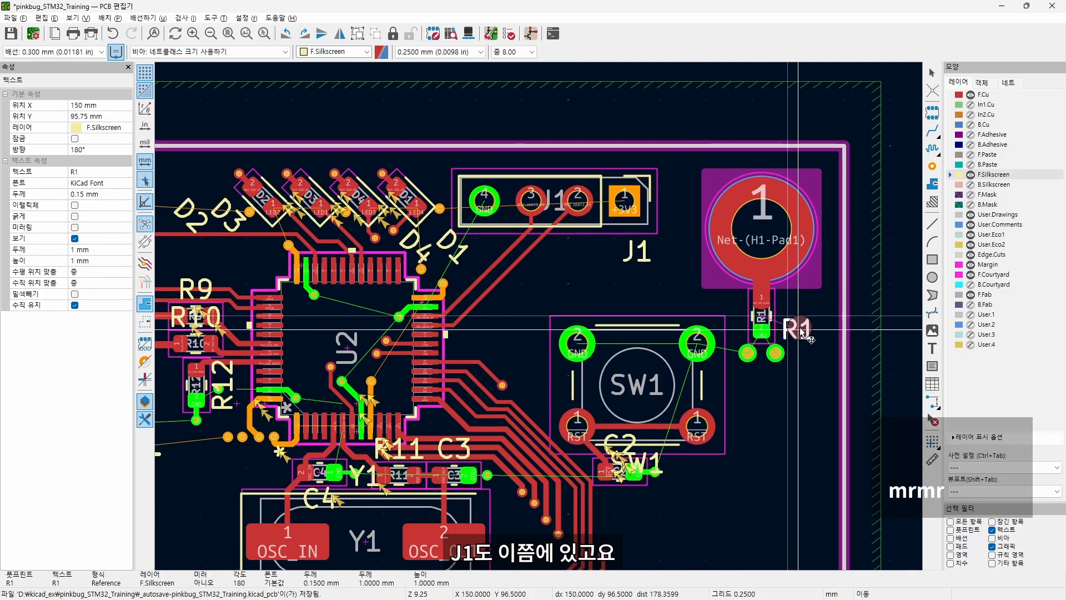
click(803, 332)
Move the C2 reference below its capacitor and the SW1 reference to its right, at X 145 mm, Y 104.25 mm.
middle_drag(803, 332, 838, 230)
click(650, 341)
key(m)
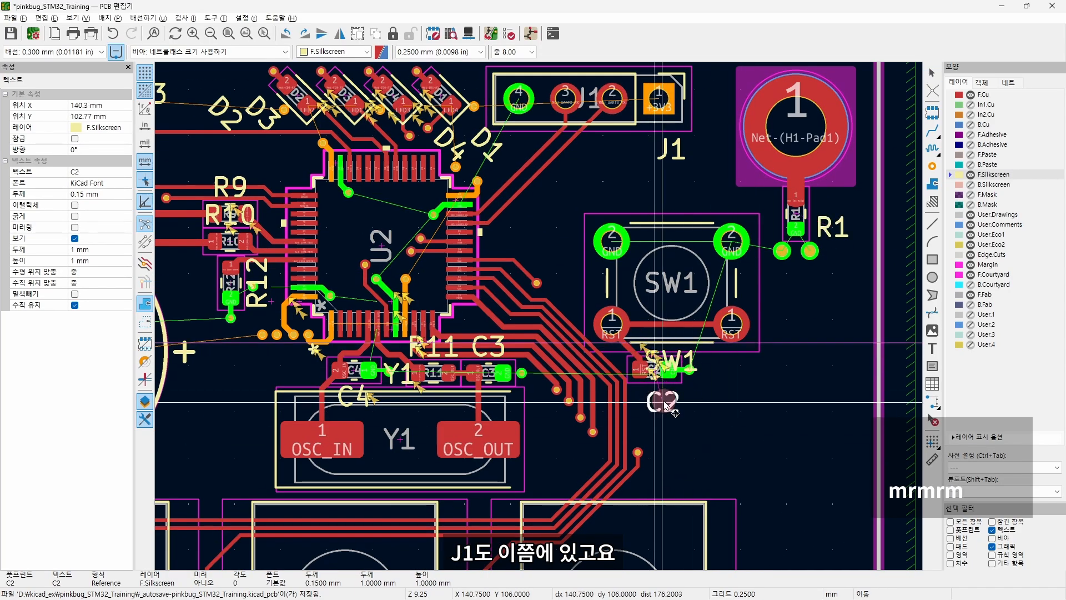
click(665, 404)
click(678, 361)
key(m)
click(741, 372)
Move the R9 reference off the traces to the left of its resistor.
middle_drag(484, 302, 801, 396)
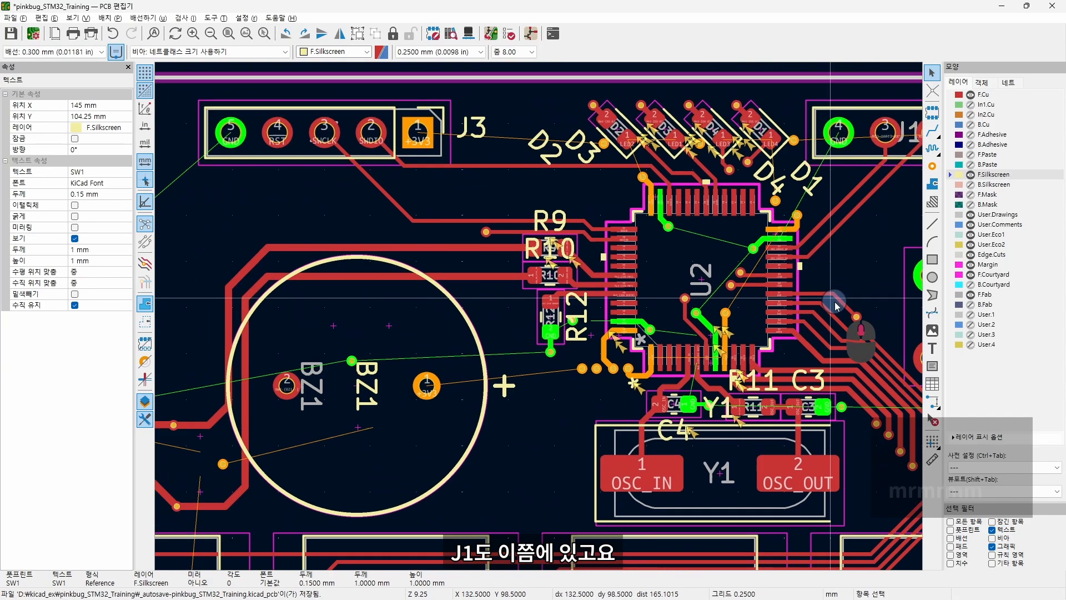
scroll(541, 333, up, 3)
click(464, 360)
scroll(464, 360, up, 6)
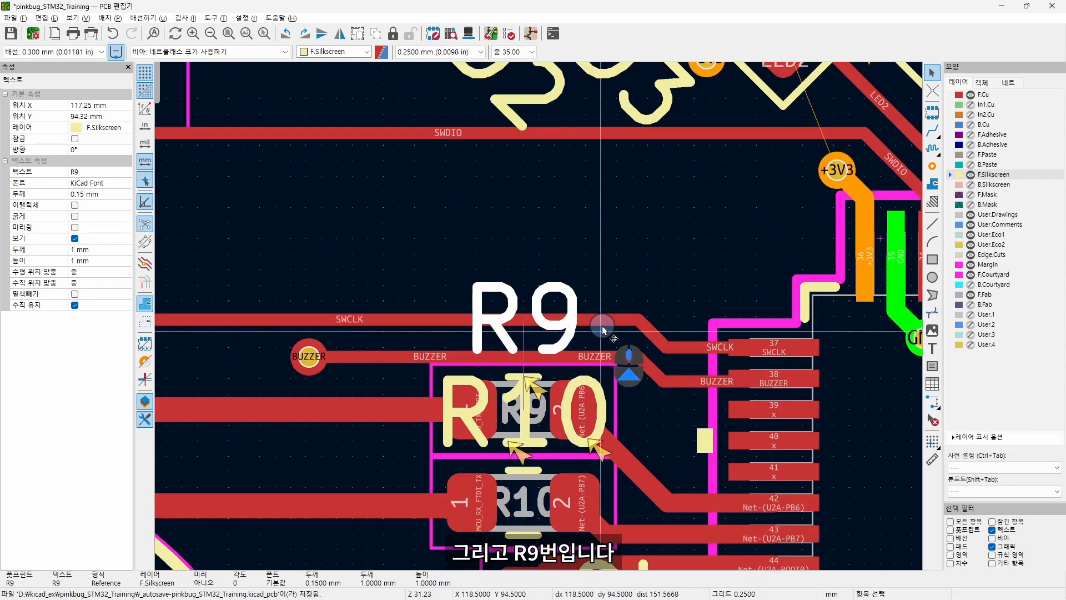
key(m)
click(357, 314)
Move the R10 reference to the left of its resistor, below the R9 text, at X 114.25 mm, Y 97.25 mm.
click(527, 318)
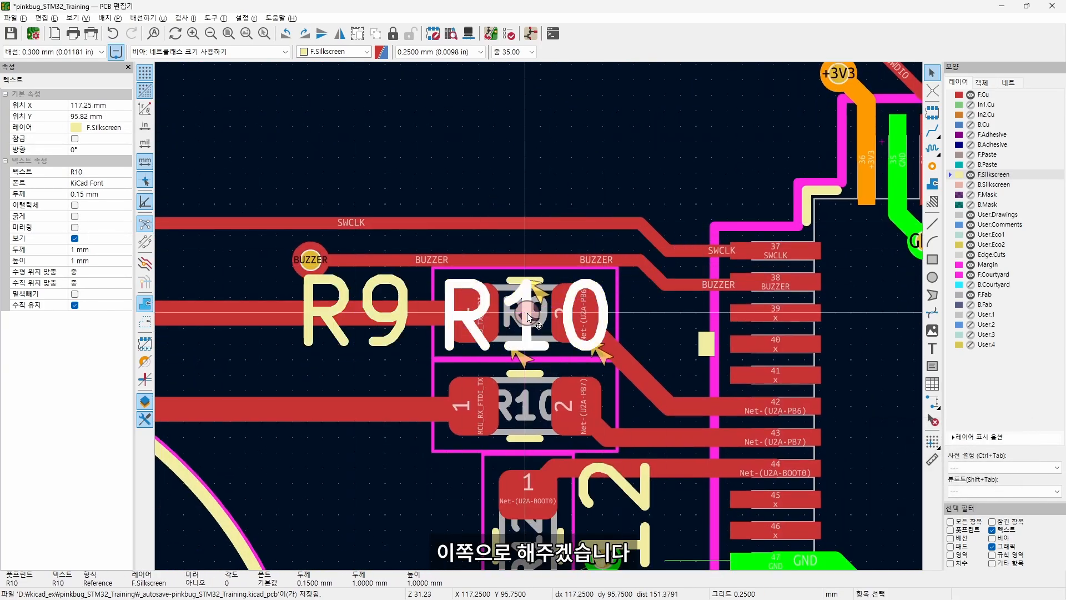
key(m)
click(334, 411)
shift+scroll(462, 366, down, 5)
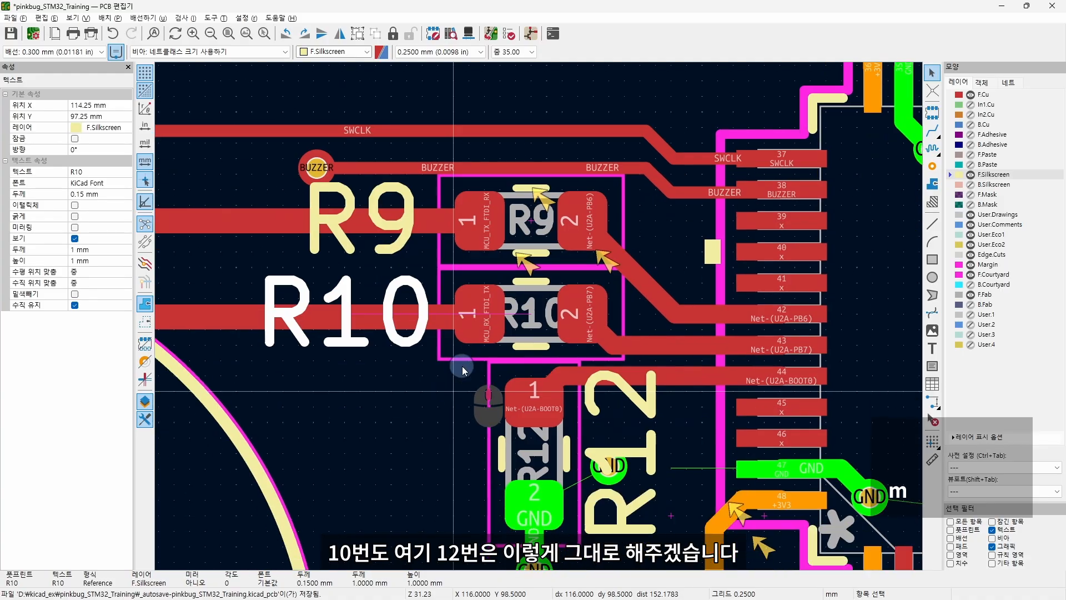
Move the R12 reference to the left of its resistor, keeping it vertical and clear of the GND via.
click(668, 338)
key(m)
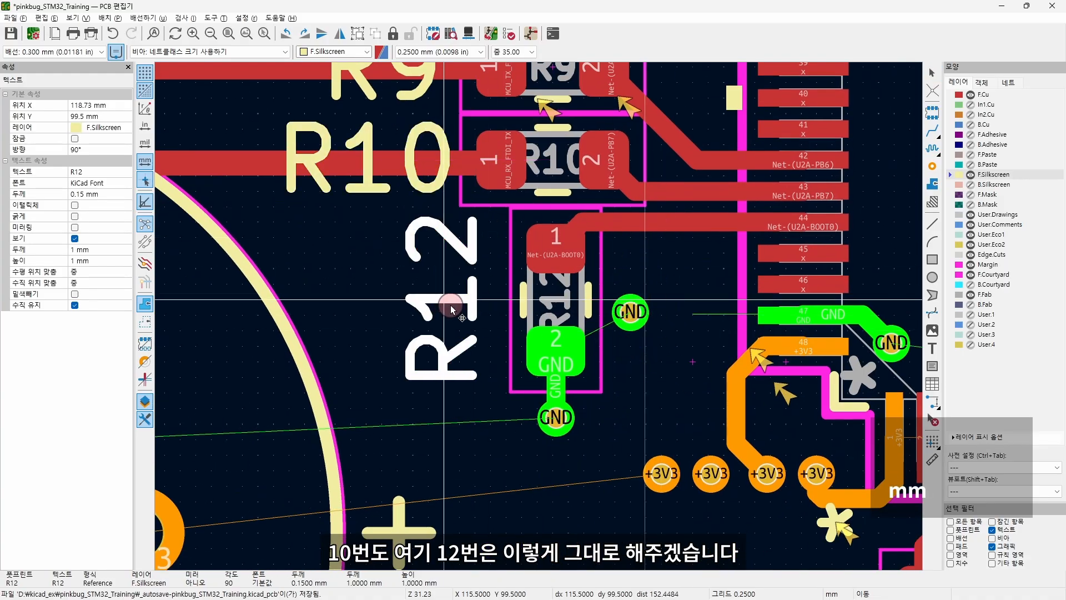
click(454, 311)
Move the BZ1 reference outside the buzzer outline to X 115 mm, Y 106.25 mm and rotate it to horizontal.
scroll(475, 316, up, 2)
scroll(539, 316, down, 5)
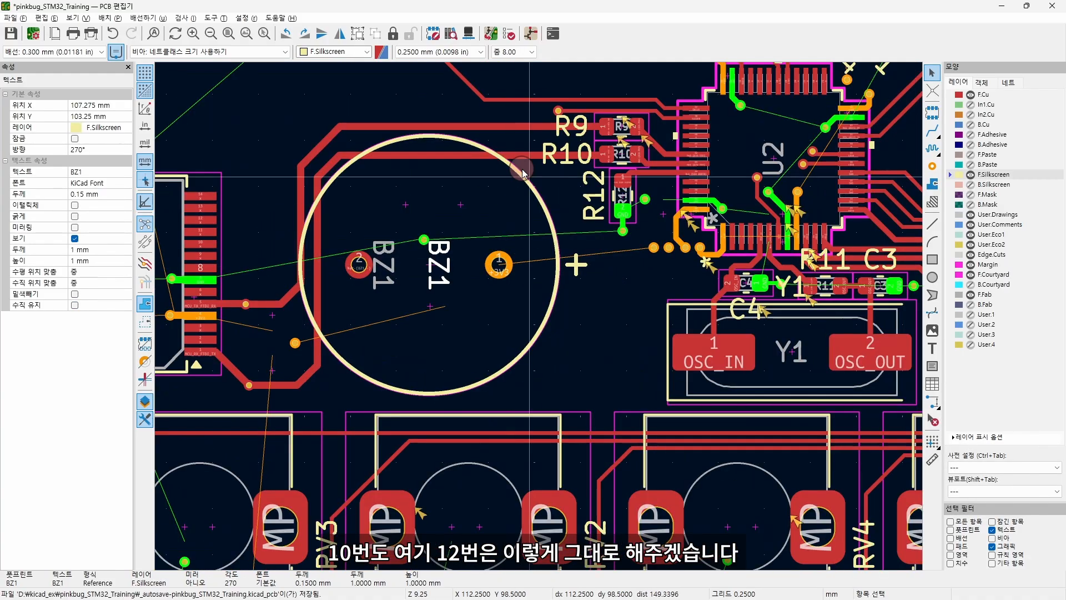
key(m)
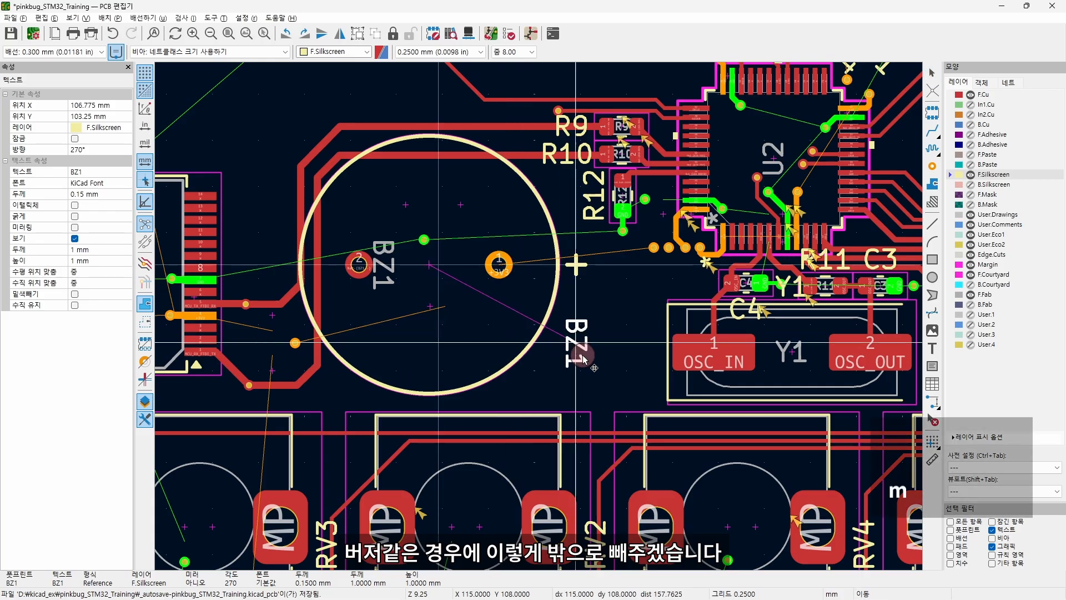
key(r)
click(586, 327)
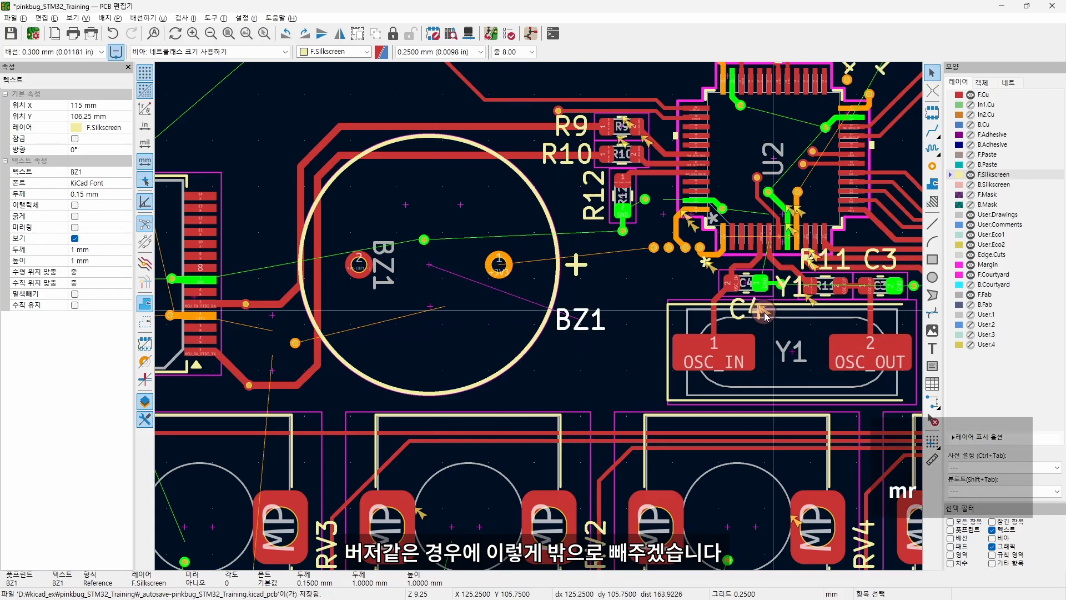
Move the C4 reference to the left of its capacitor and the Y1 reference to the lower left of the crystal outline.
click(747, 310)
scroll(747, 309, up, 3)
key(m)
click(381, 257)
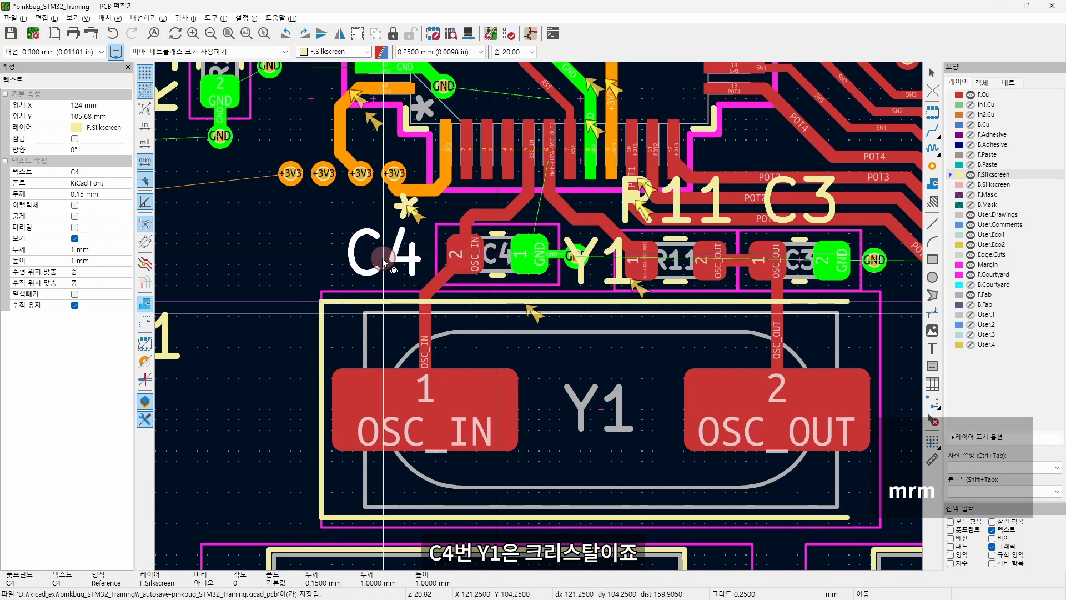
click(589, 261)
key(m)
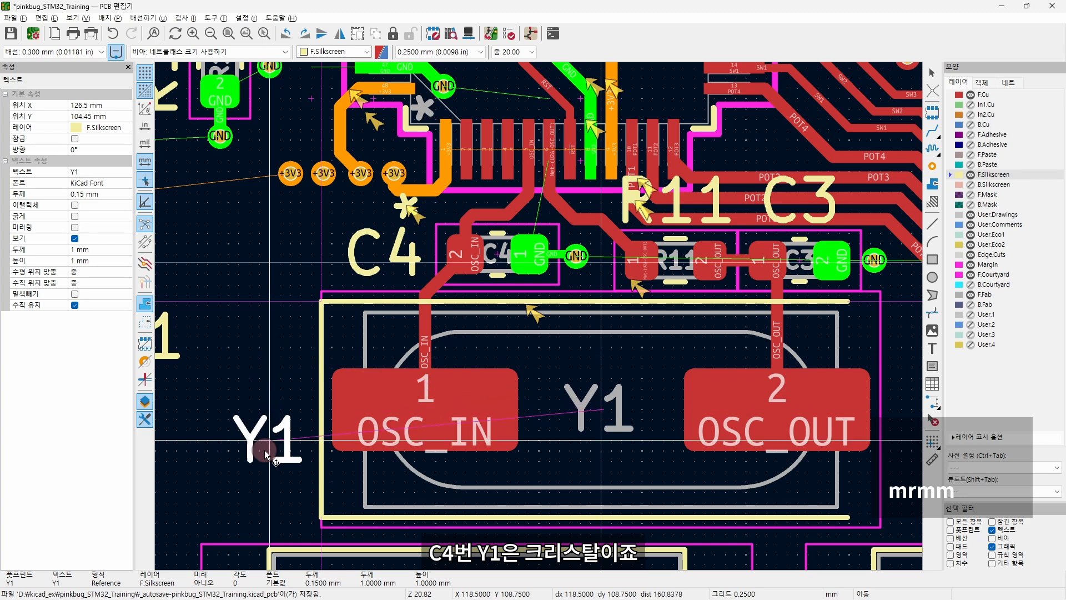
click(278, 487)
Place the R11 and C3 references side by side above their components at Y 103 mm, with C3 at X 132.75 mm.
click(515, 149)
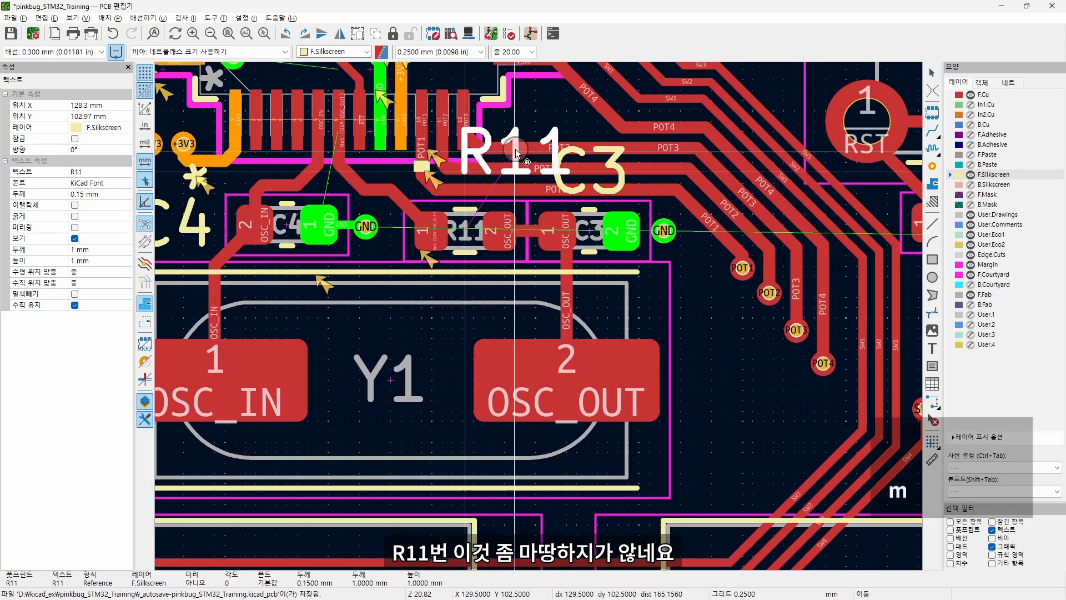
key(m)
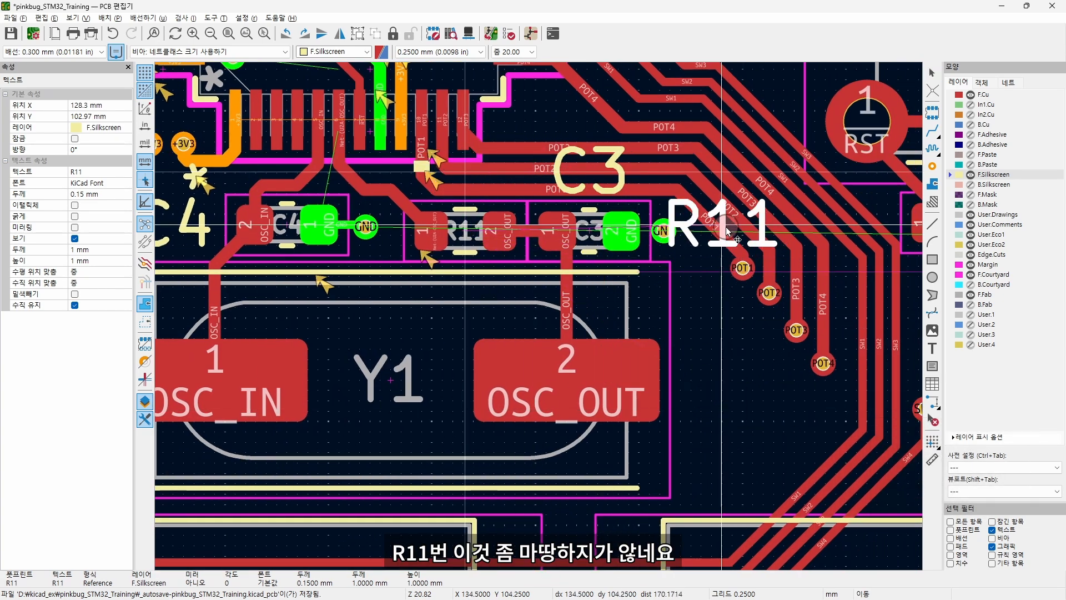
click(542, 166)
click(591, 169)
key(m)
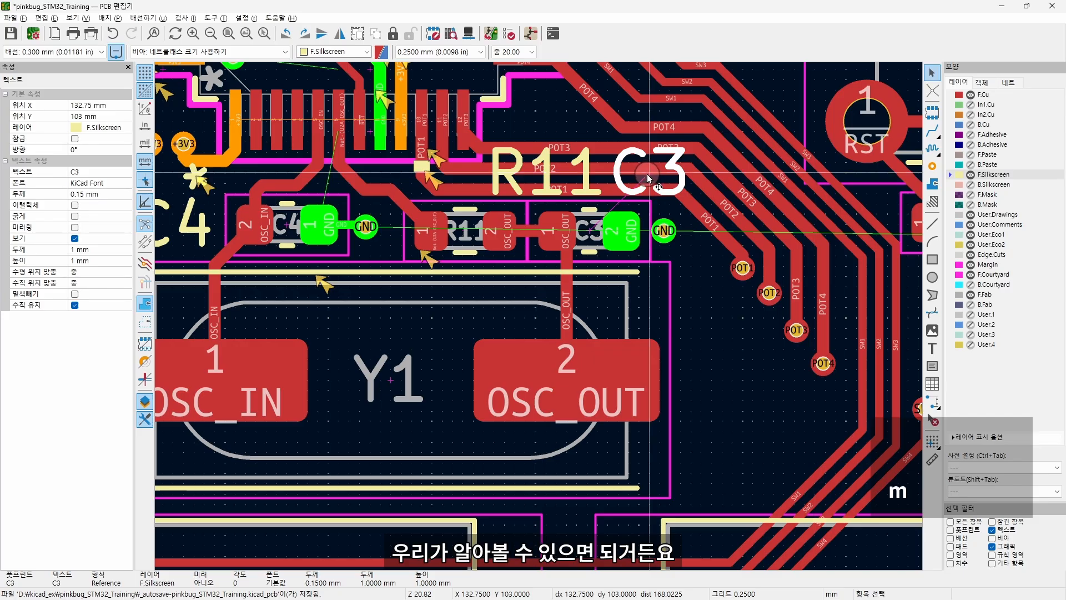
click(651, 180)
Set the orientation of the R11 and C3 references to 45°.
shift+click(586, 175)
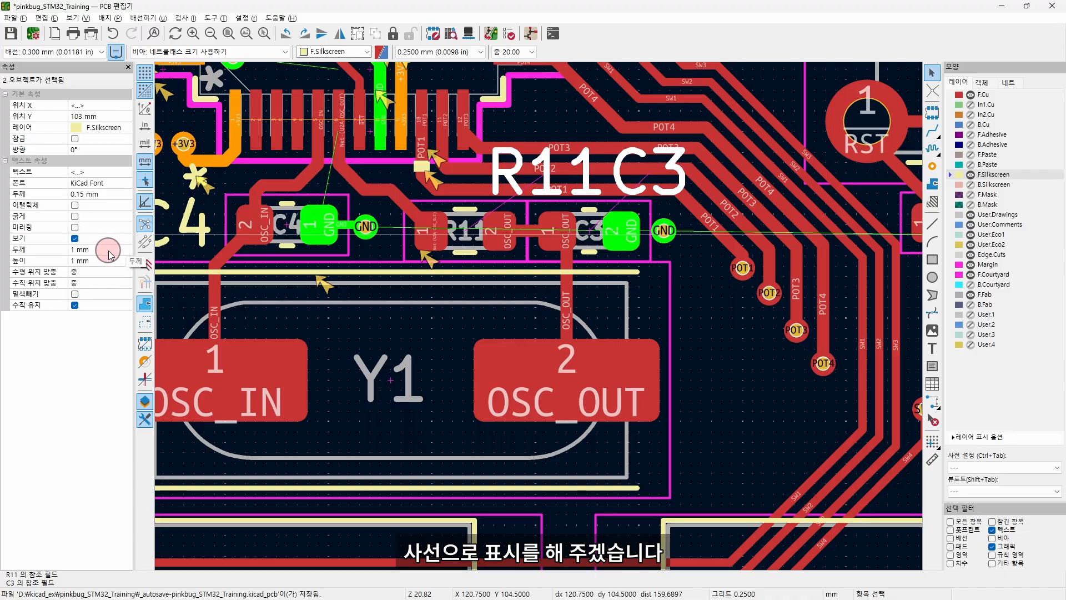
click(83, 151)
text(45)
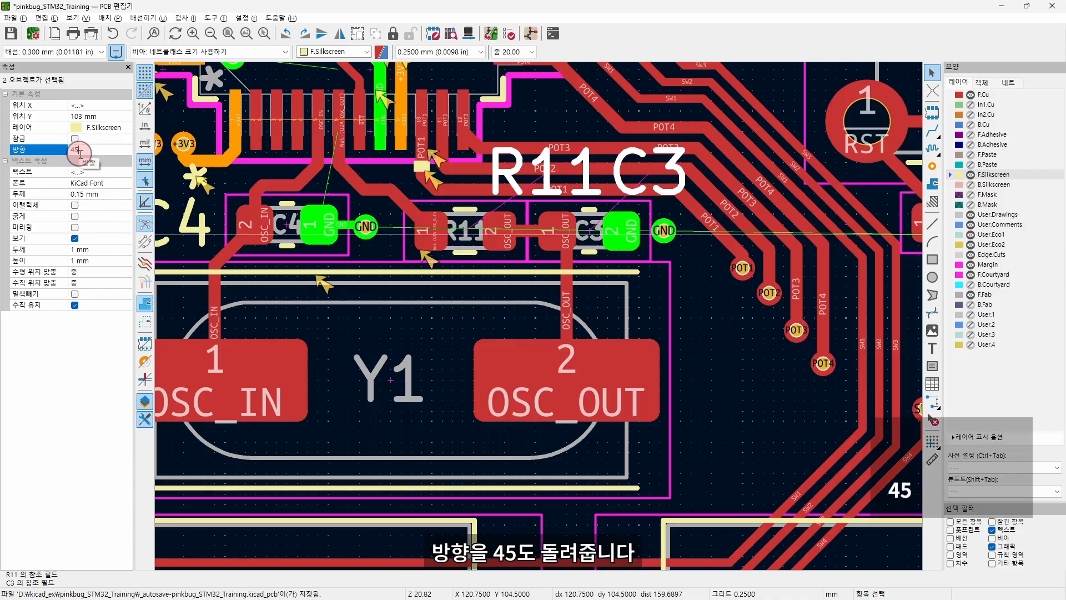
key(Return)
scroll(442, 125, down, 5)
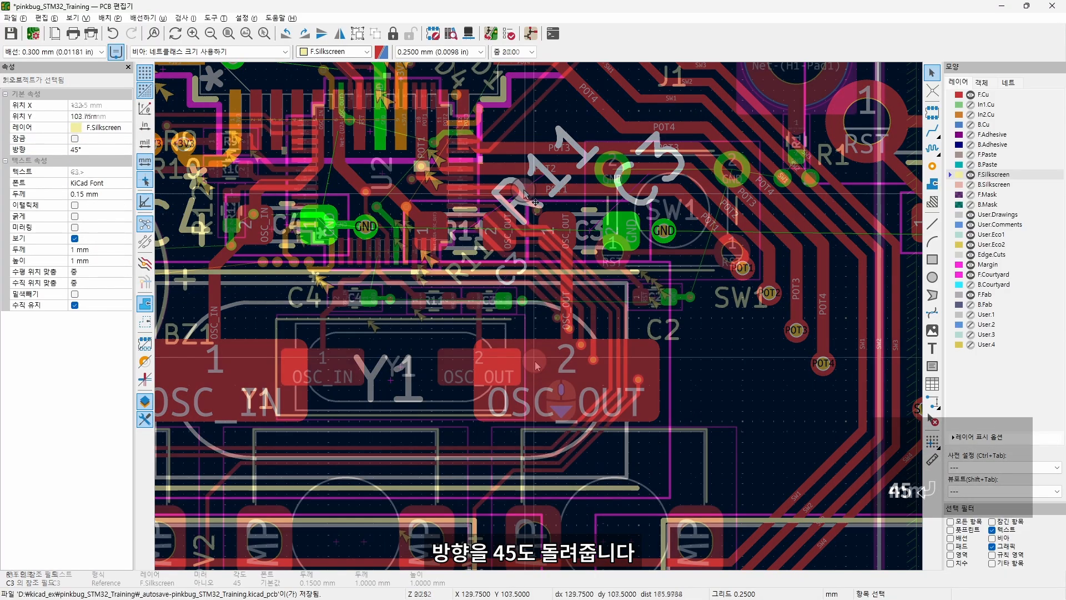
key(Escape)
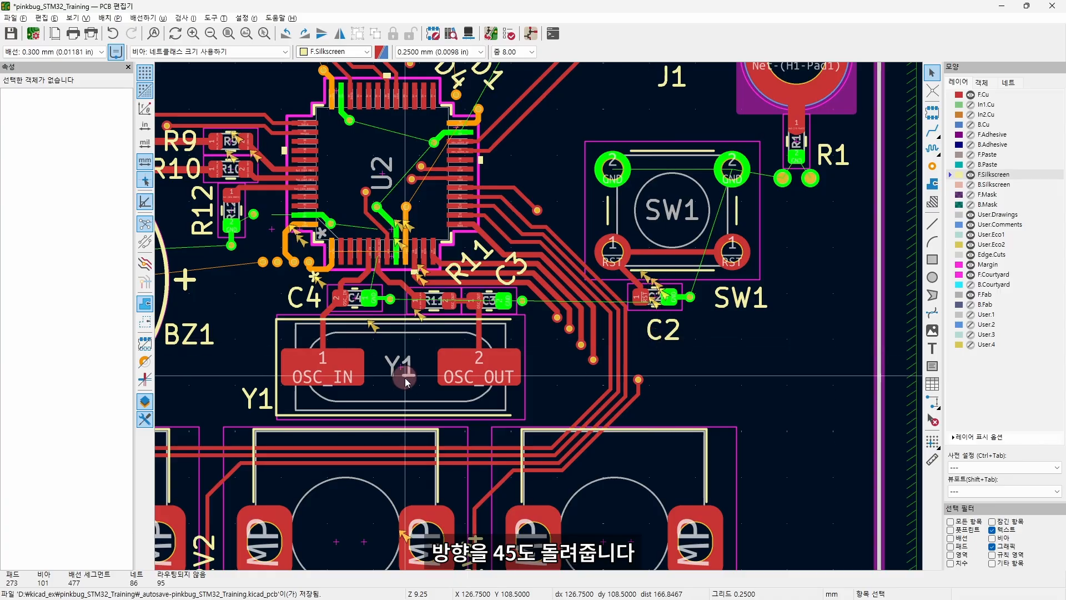
Rotate the R4 reference to horizontal and place it to the right of its resistor.
scroll(504, 311, down, 2)
middle_drag(259, 208, 871, 321)
click(318, 340)
scroll(325, 340, up, 2)
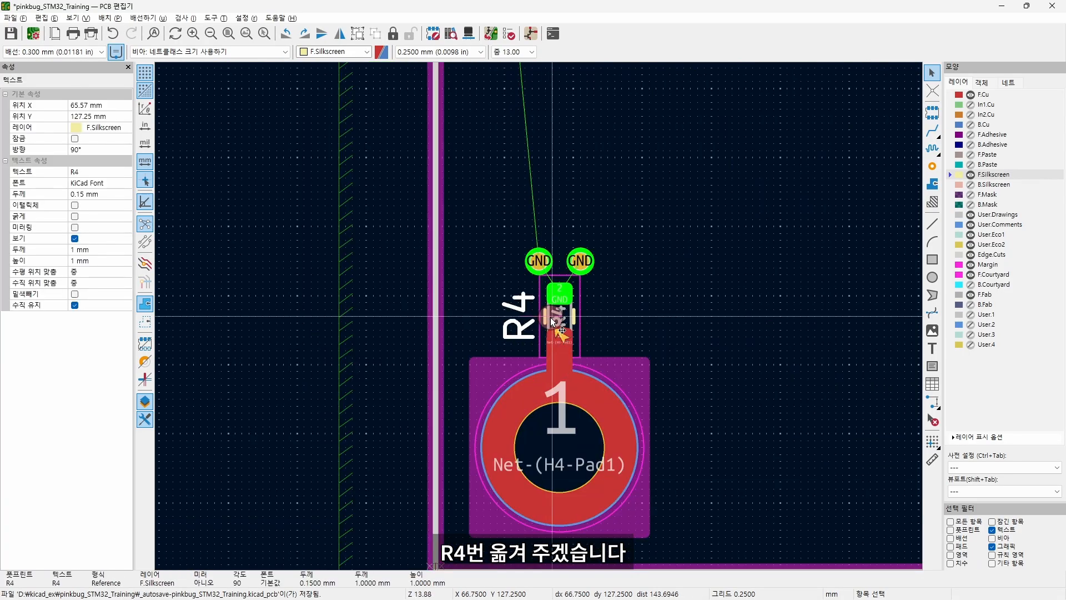
key(m)
key(r)
scroll(602, 361, down, 1)
click(546, 289)
Move the RV1, RV2, RV3 and RV4 references together down beside the potentiometer pins, at Y 124.75 mm.
middle_drag(801, 285, 550, 303)
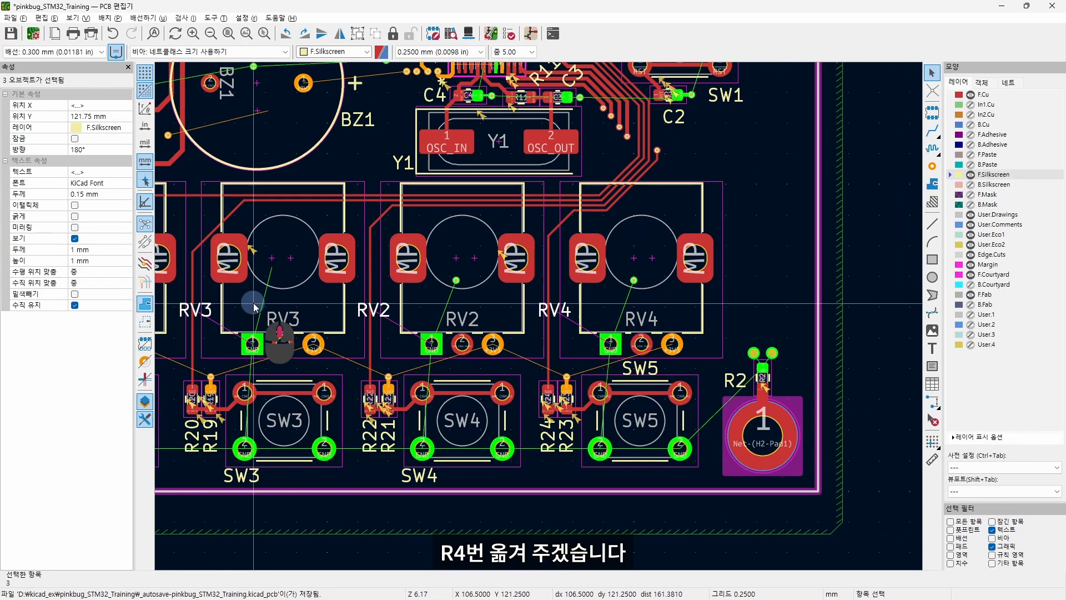
middle_drag(255, 304, 546, 307)
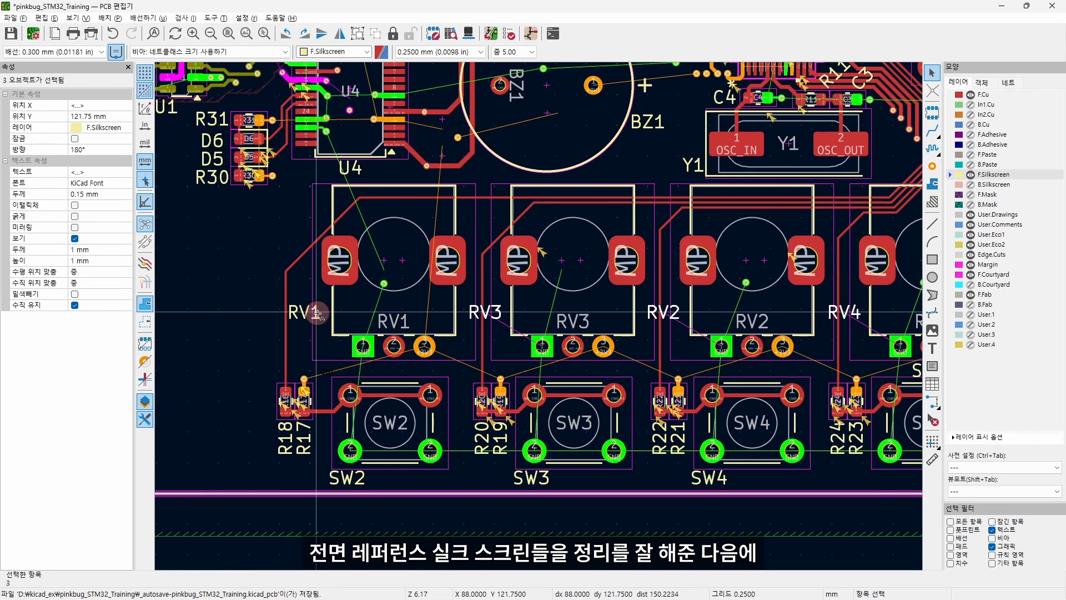
key(m)
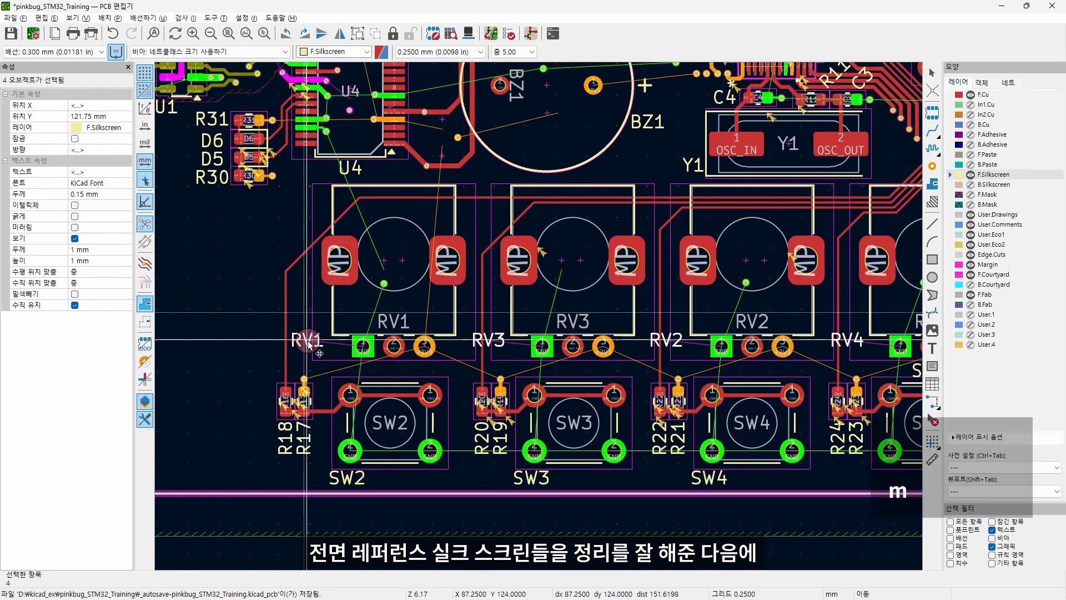
click(309, 351)
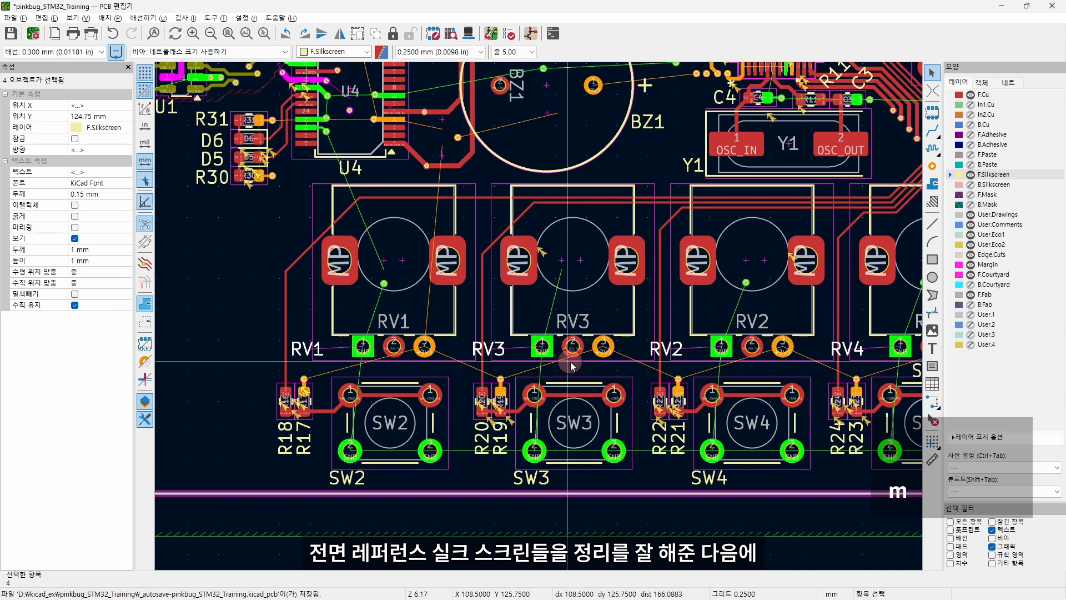
Check the front silkscreen text placement in the 3D viewer and return to the PCB layout.
scroll(376, 256, down, 2)
click(470, 33)
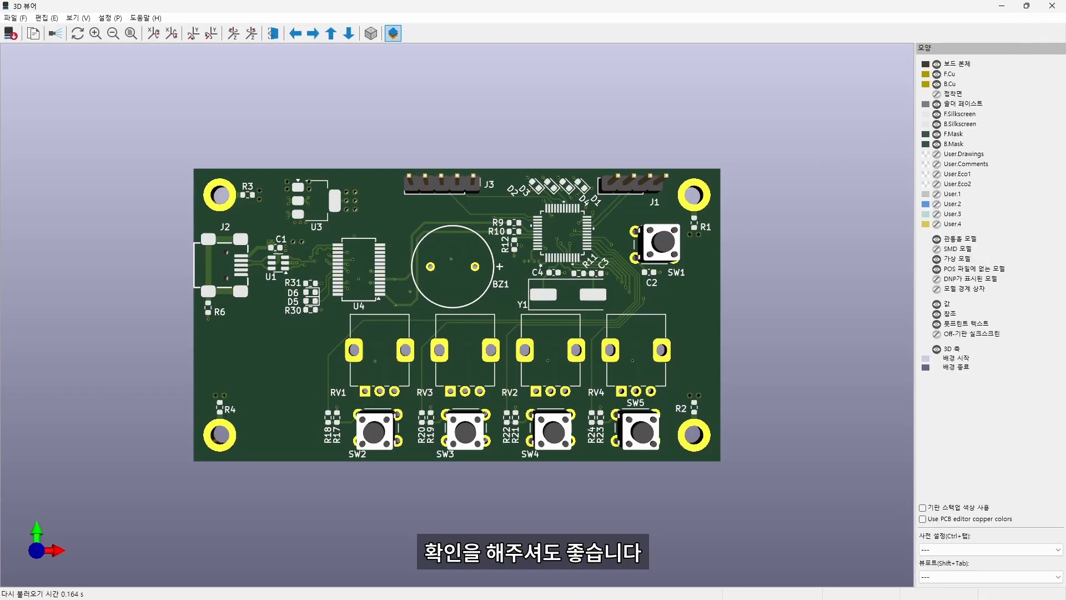
click(1057, 7)
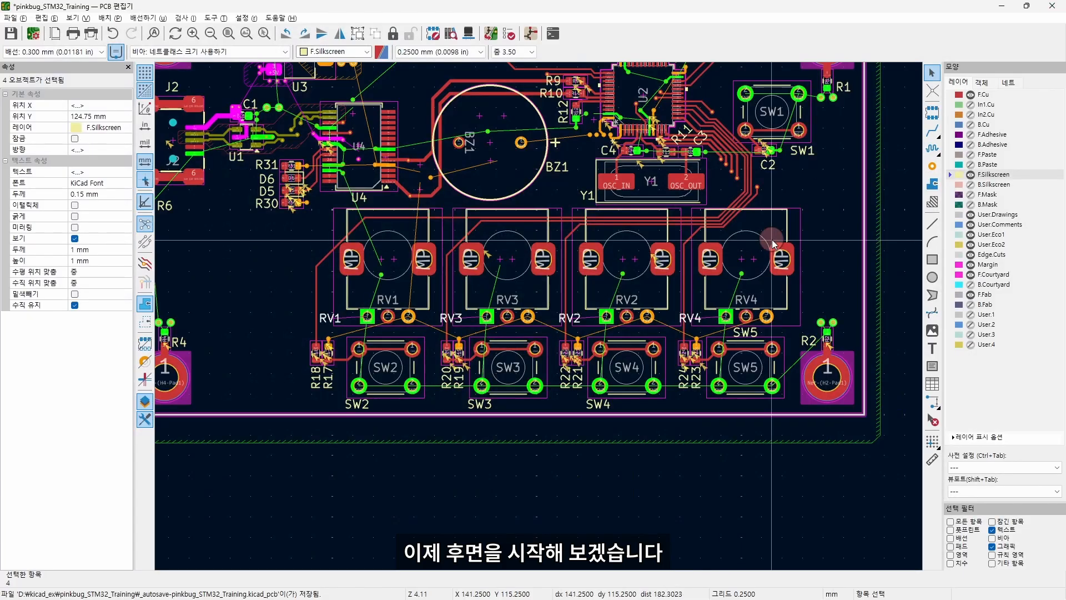
Hide the F.Cu, F.Silkscreen, F.Courtyard and F.Fab layers and show B.Cu, B.Silkscreen, B.Courtyard and B.Fab instead.
scroll(772, 240, down, 2)
middle_drag(229, 314, 416, 298)
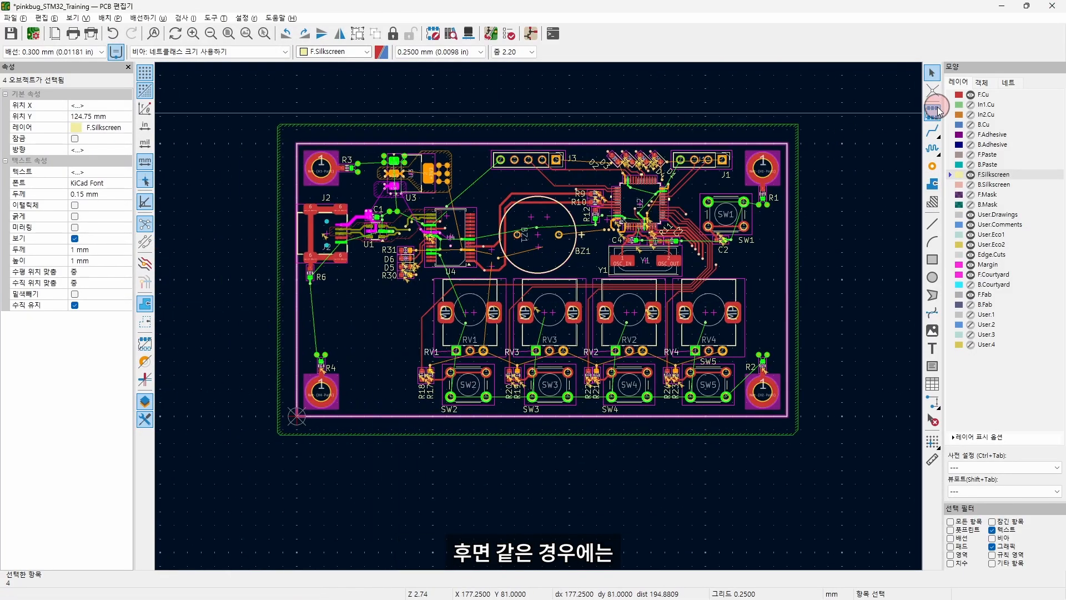
click(970, 95)
click(973, 127)
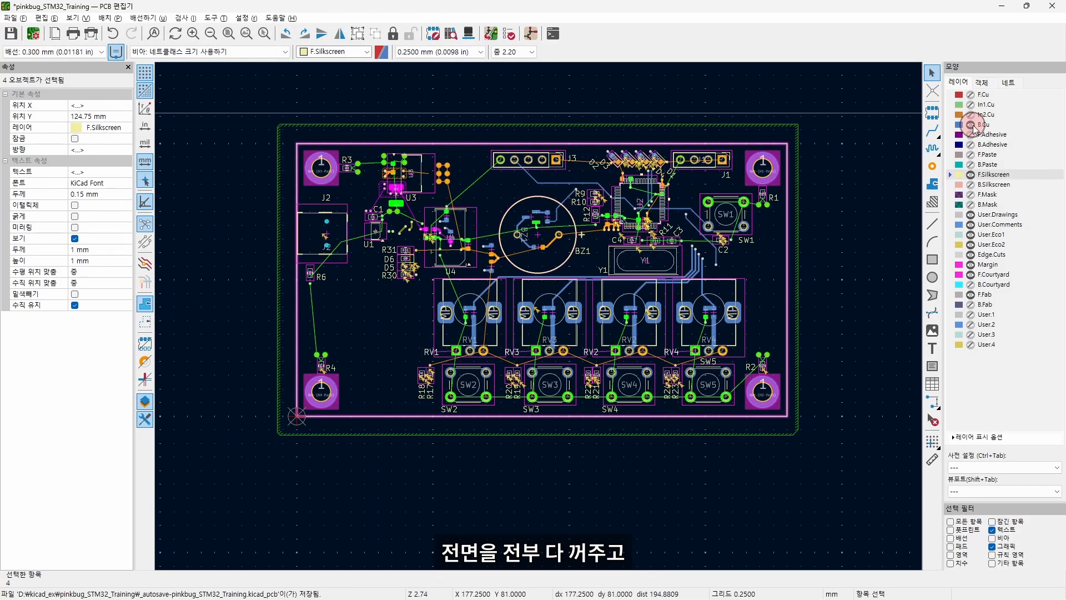
click(970, 174)
click(971, 184)
click(970, 274)
click(971, 284)
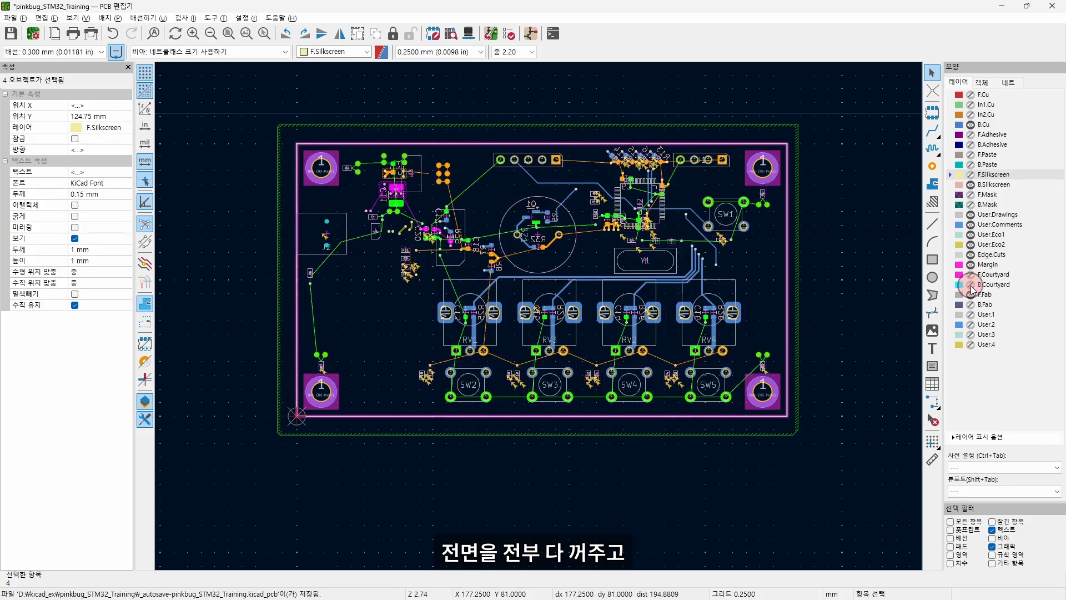
click(971, 294)
click(971, 304)
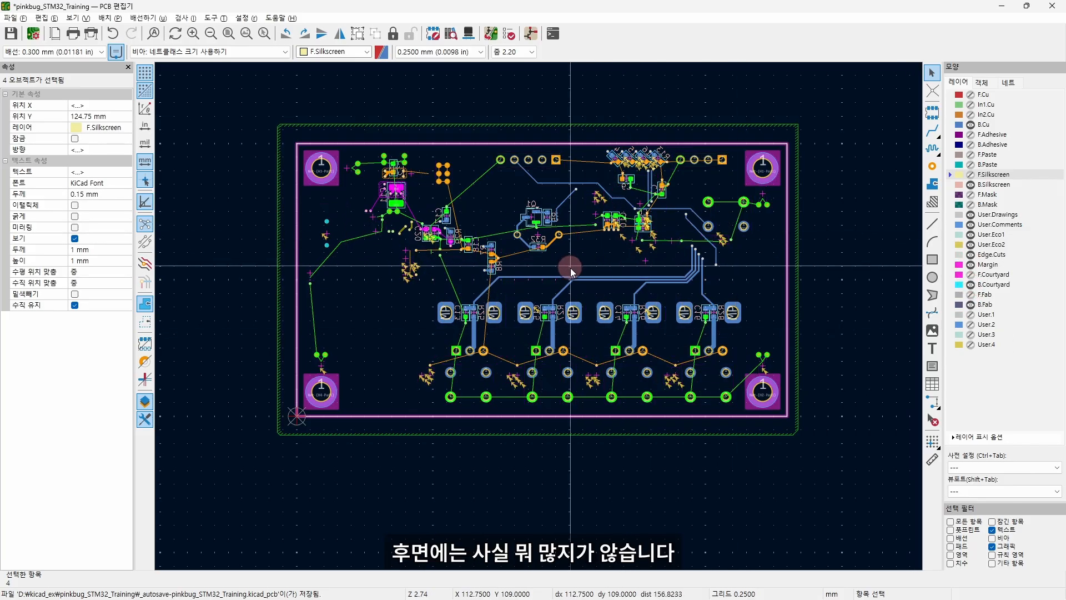
Move the C12 and C11 references to the right of their capacitors, clear of the vias, with C11 at X 83.5 mm, Y 96.25 mm.
scroll(411, 173, up, 5)
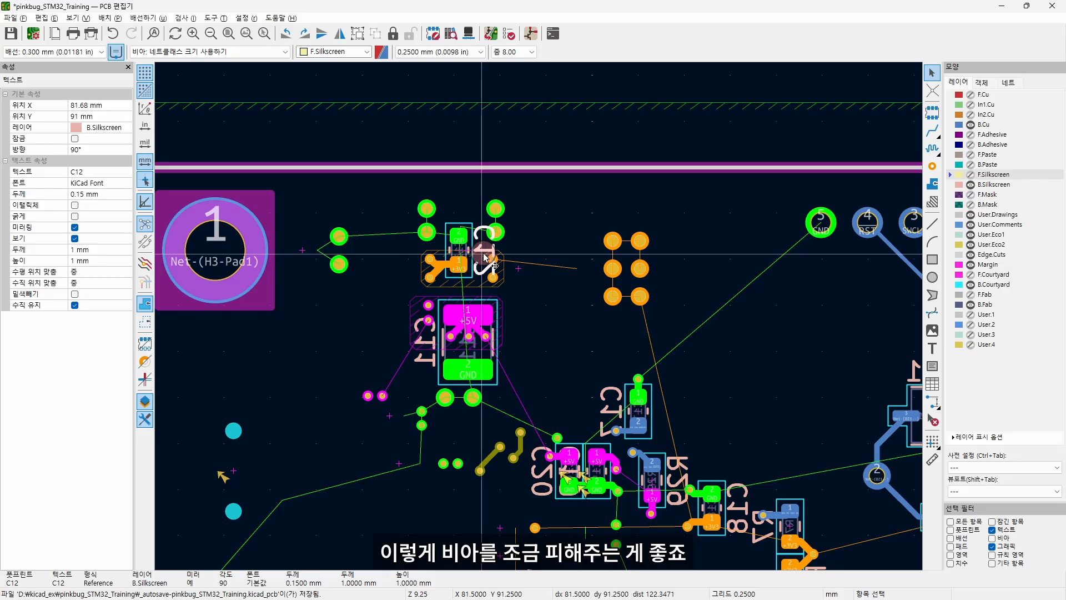
key(m)
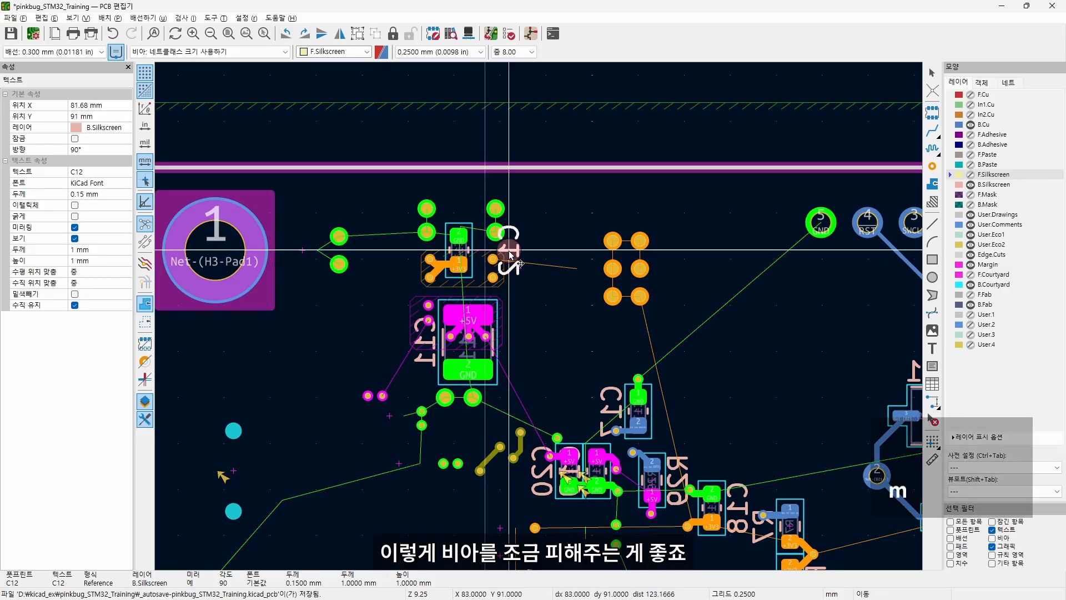
click(518, 254)
click(426, 336)
key(m)
click(518, 347)
Move the C17 reference to the right of its capacitor, at X 91.75 mm, Y 99.75 mm.
middle_drag(610, 397, 558, 314)
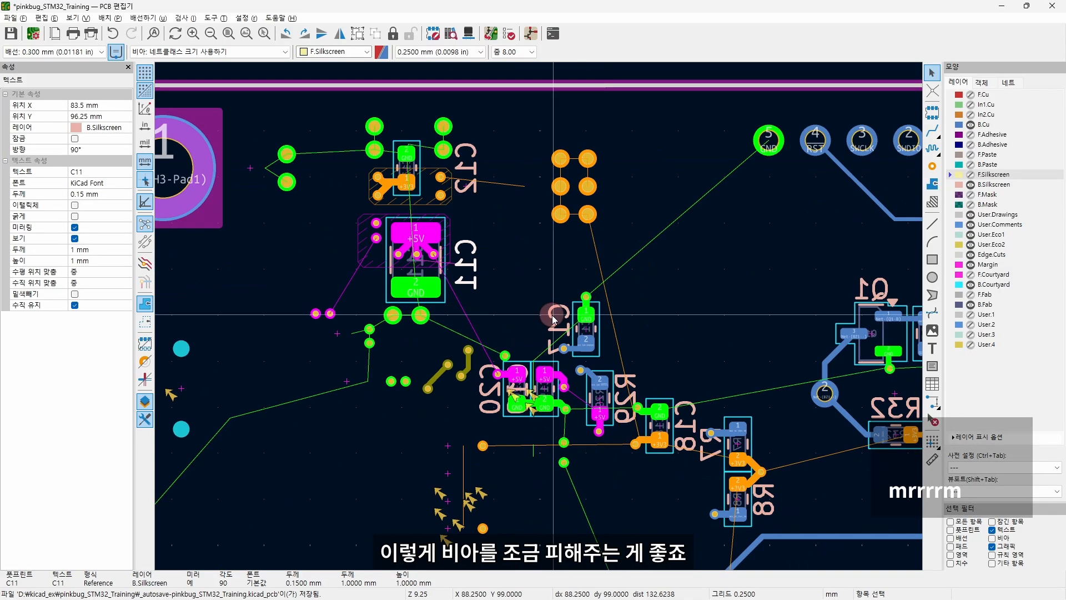
click(558, 315)
key(m)
click(620, 332)
Move the C20 and C19 references side by side below their capacitors, with C20 at X 86.25 mm, Y 106 mm.
middle_drag(626, 357, 615, 263)
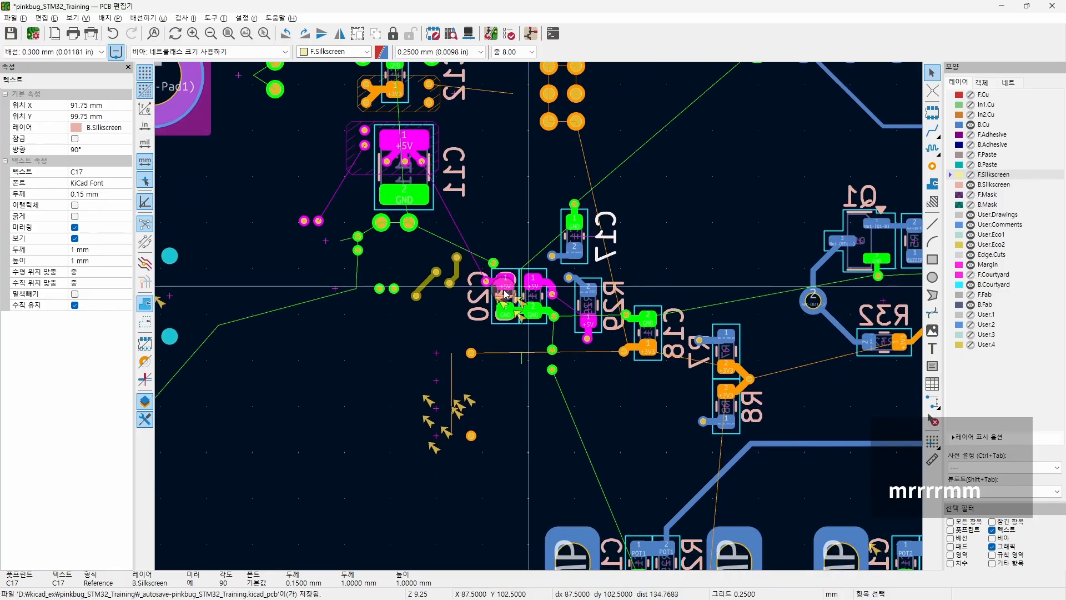
click(474, 311)
scroll(475, 311, up, 1)
scroll(542, 321, up, 1)
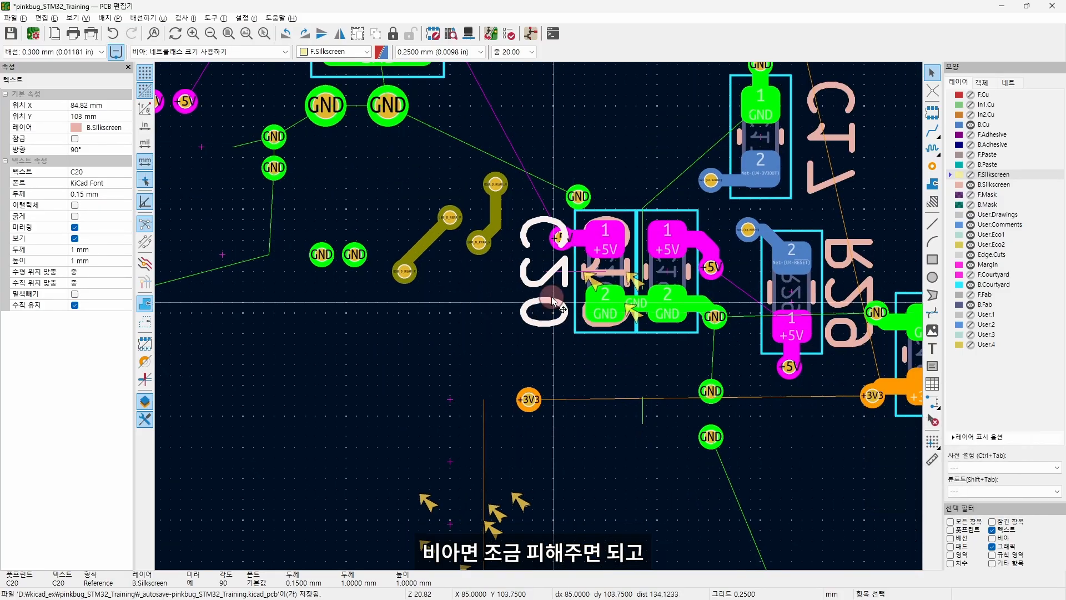
key(m)
click(602, 401)
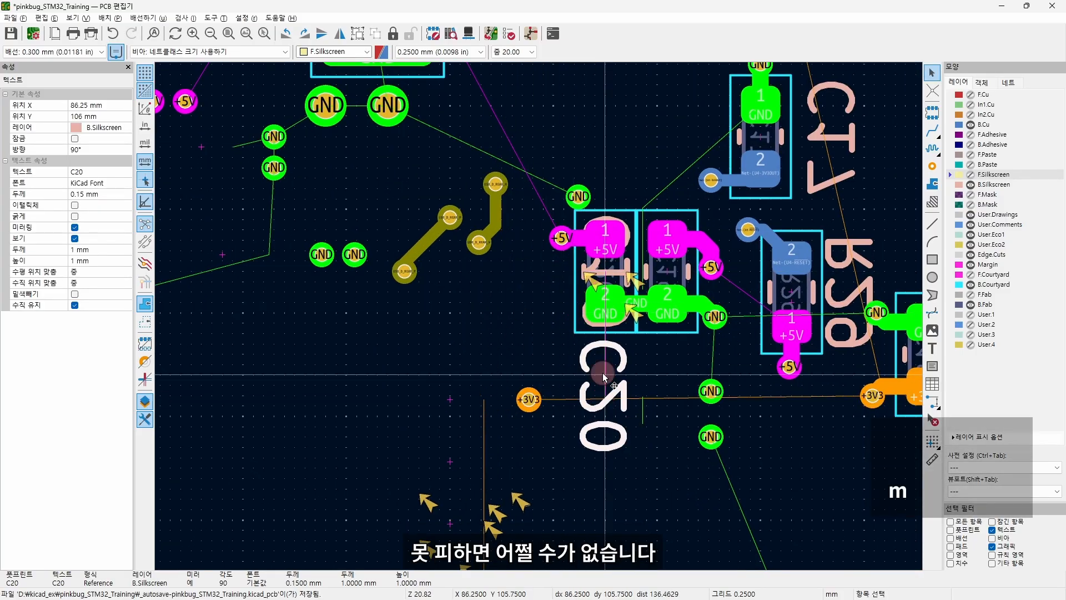
click(598, 281)
key(m)
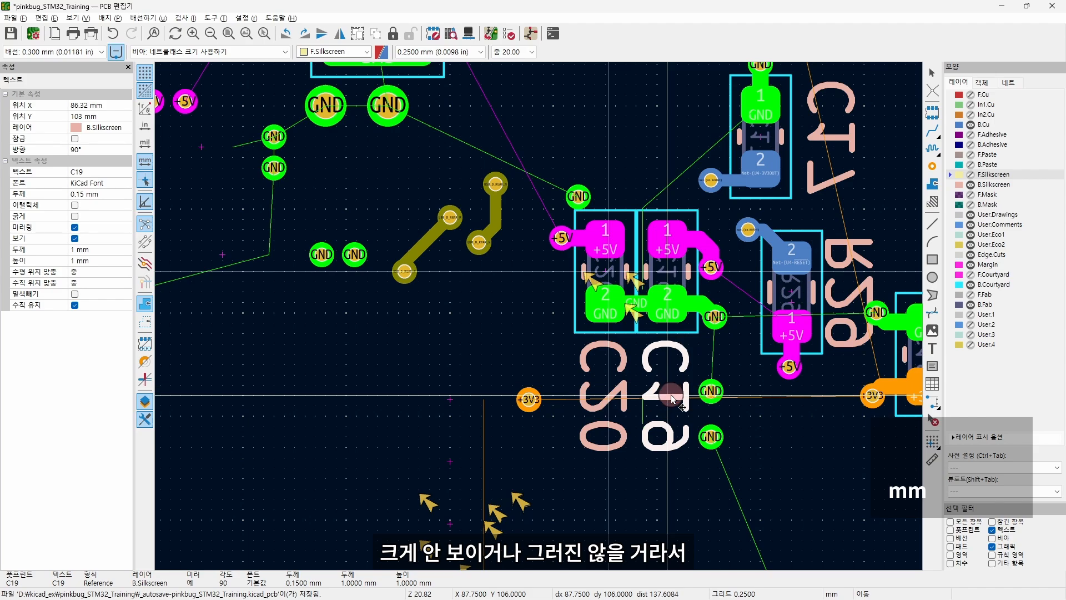
click(672, 398)
Move the R29 reference below its resistor, under the +5V via.
click(688, 363)
key(m)
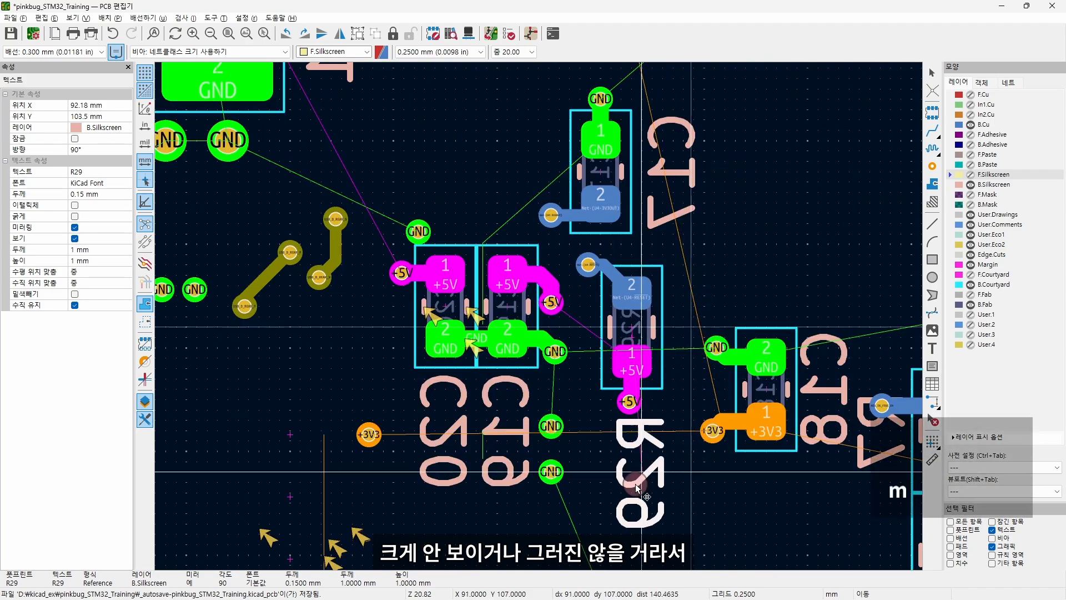
click(634, 479)
Move the R7 and R8 references to the right of their resistors, clear of the +3V3 via, with R8 at X 100 mm, Y 109 mm.
middle_drag(811, 345, 570, 128)
click(717, 295)
click(642, 245)
key(m)
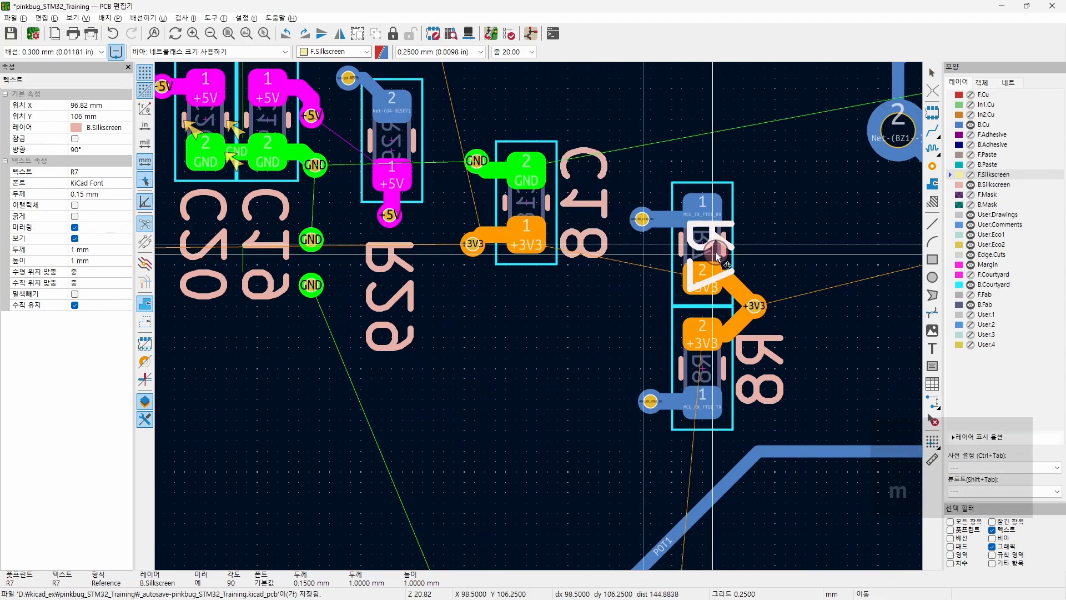
click(774, 245)
click(762, 358)
key(m)
click(773, 367)
scroll(743, 315, down, 2)
scroll(650, 139, up, 3)
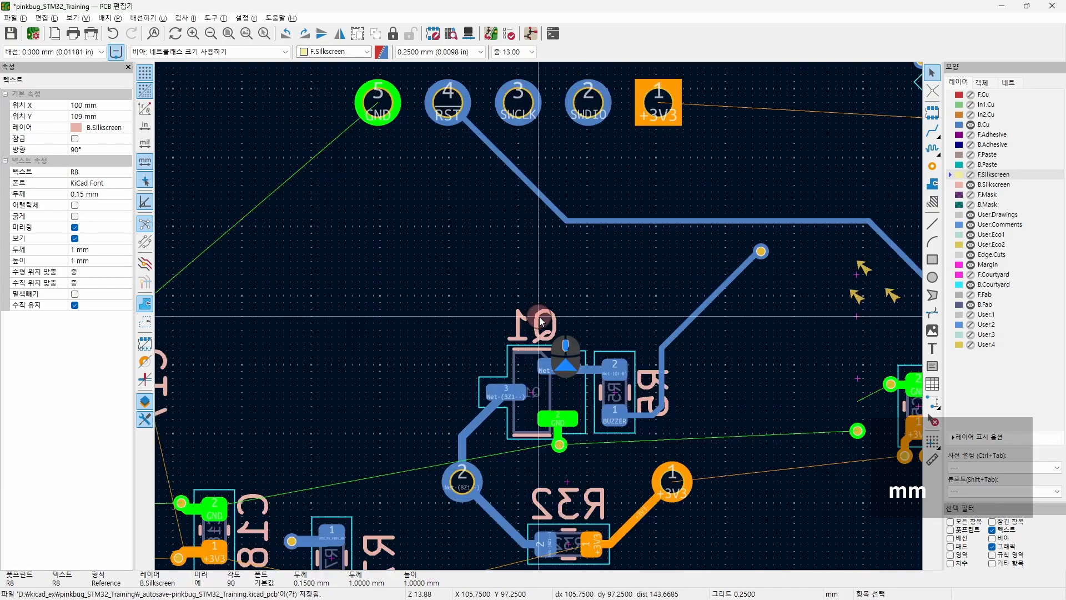
click(725, 419)
scroll(727, 419, down, 3)
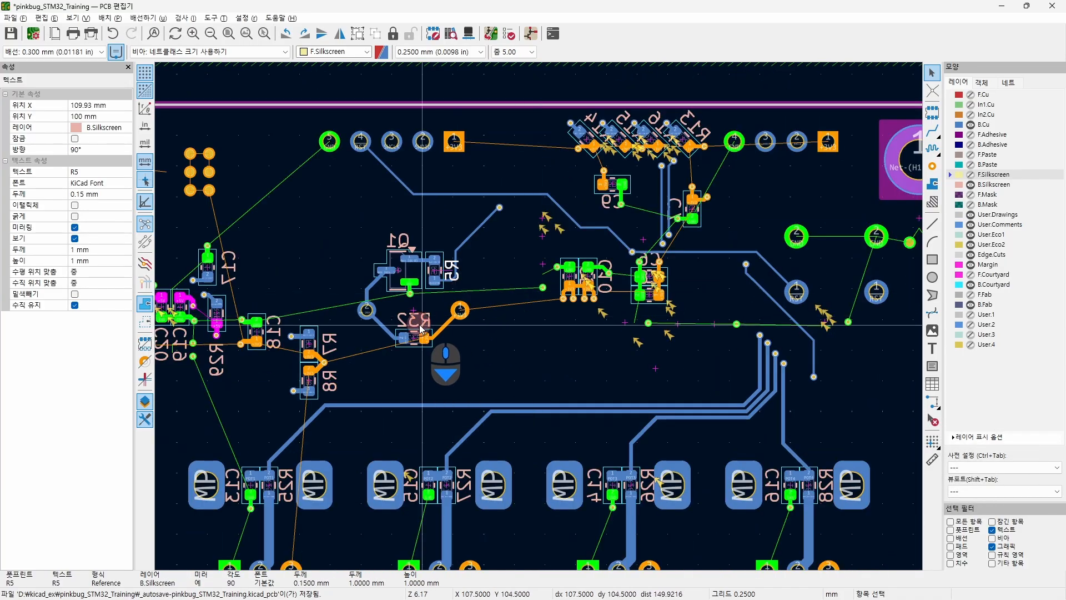
click(416, 319)
Move the R14 and R15 references from above to below their diagonal resistors, with R15 shifted clear of C9 and its +3V3 via.
scroll(637, 138, up, 3)
click(395, 276)
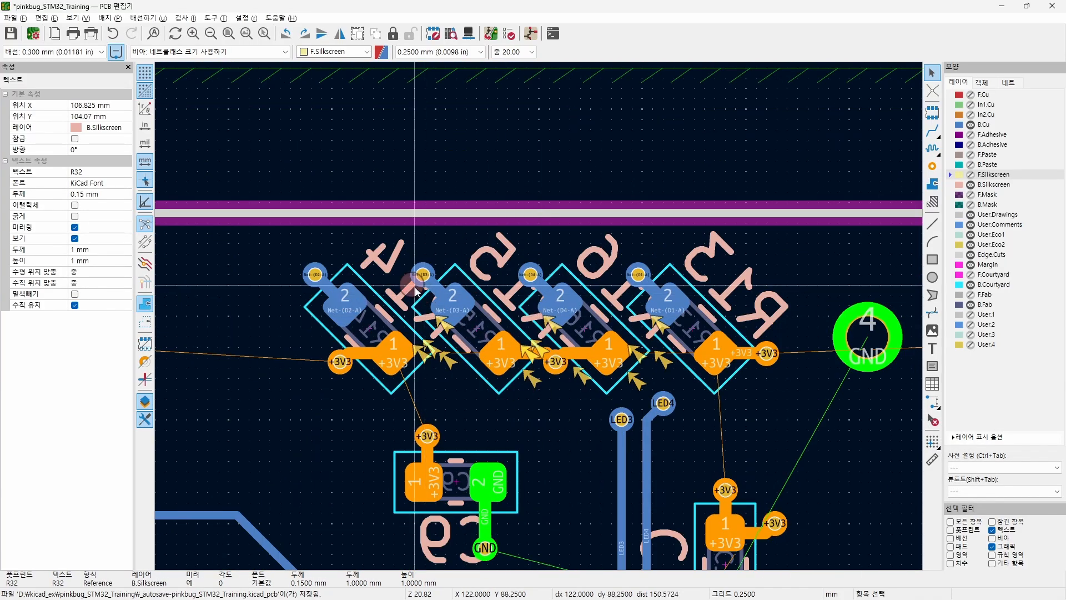
shift+click(529, 290)
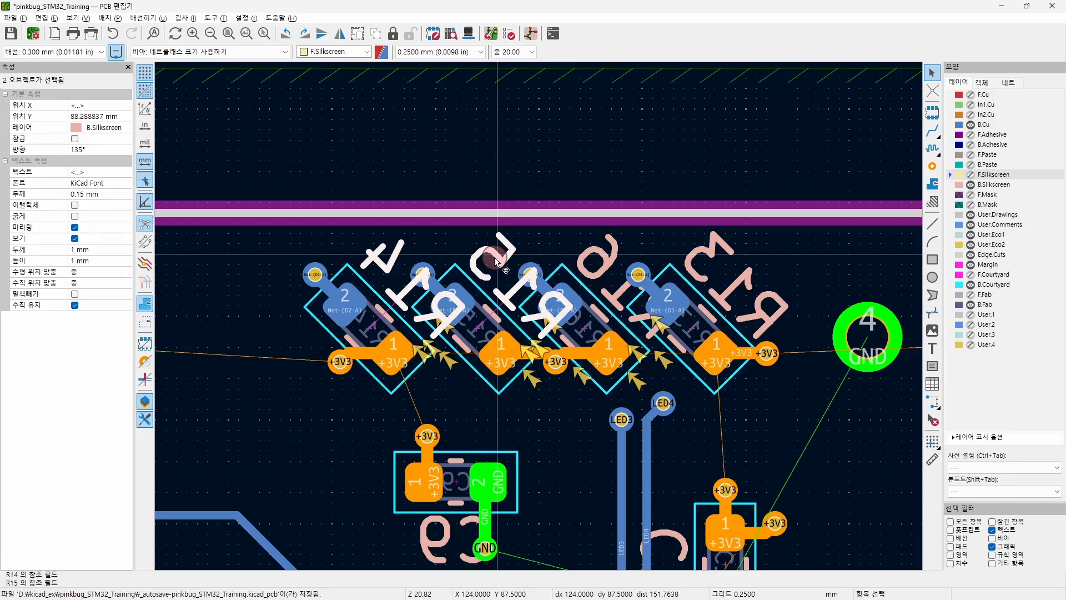
key(m)
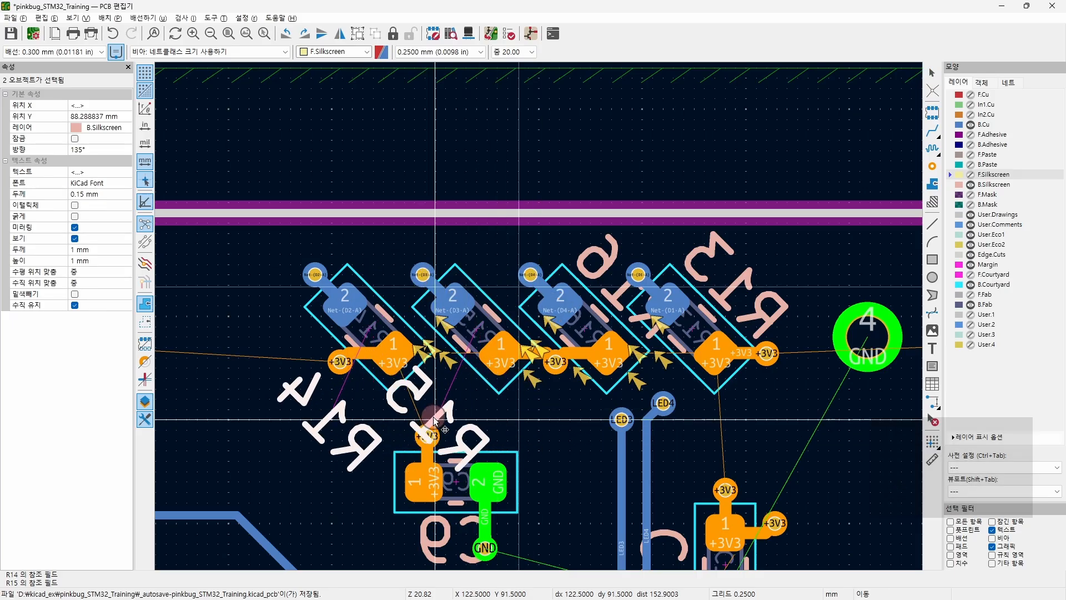
click(455, 418)
click(456, 419)
key(m)
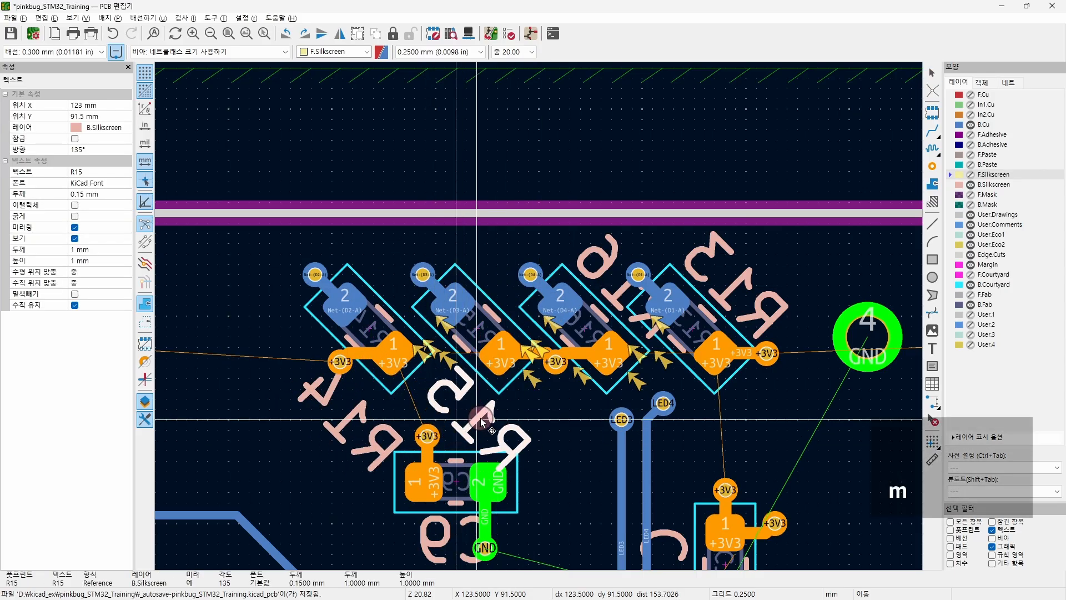
click(562, 429)
Move the R16 and R13 references from above to below their diagonal resistors, in line with R14 and R15.
click(600, 272)
key(m)
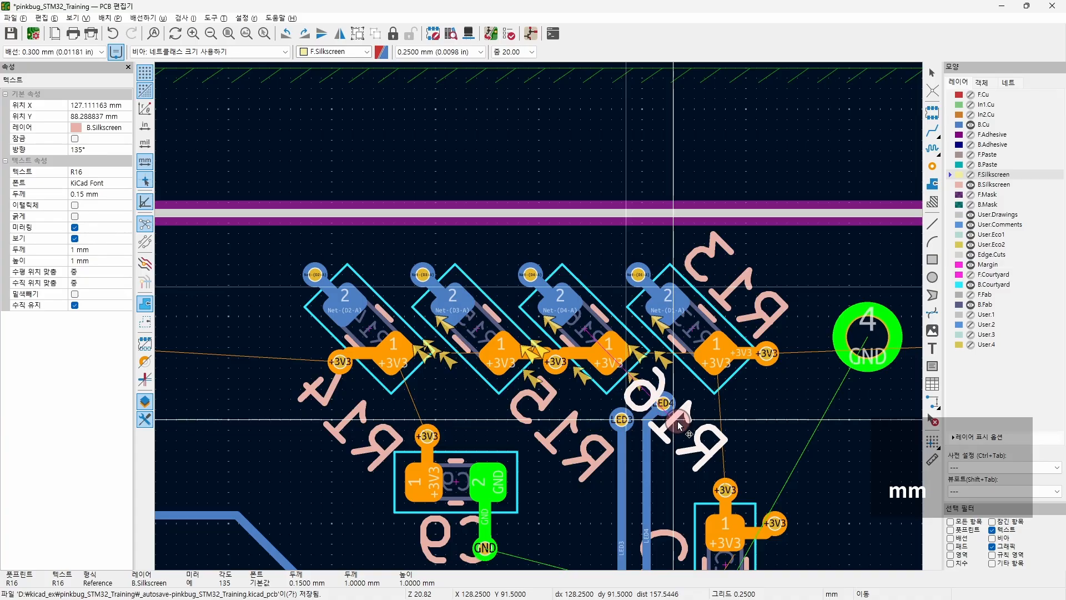
click(678, 426)
click(737, 290)
key(m)
click(780, 423)
Shift the C9 reference sideways off the GND via below its capacitor, and nudge the C7 reference slightly up beside its capacitor.
middle_drag(525, 431, 454, 345)
click(381, 462)
key(m)
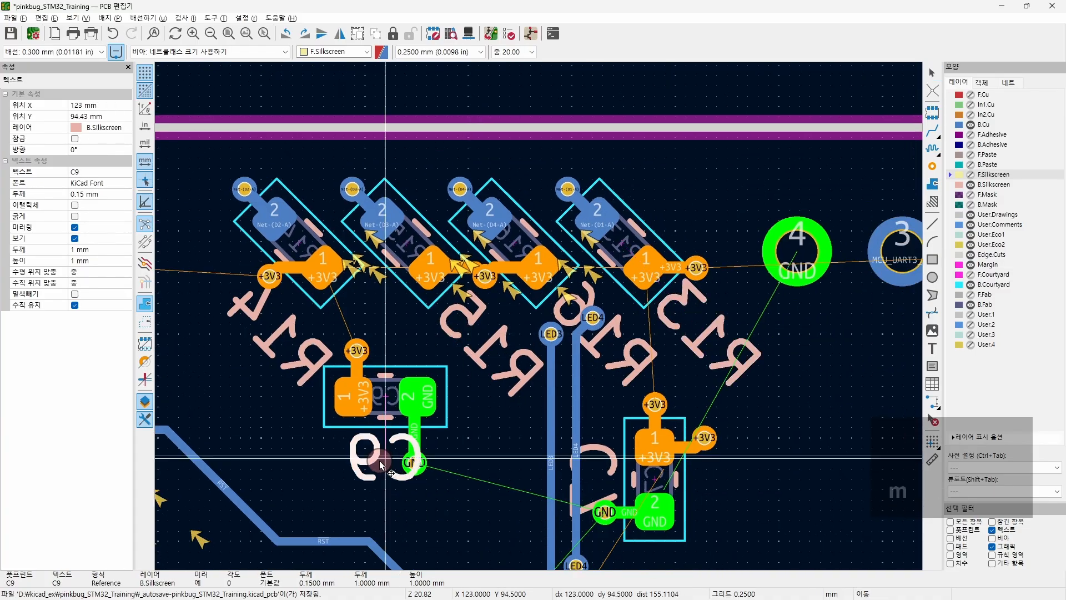
click(361, 461)
click(589, 484)
middle_drag(590, 479, 582, 413)
key(m)
click(587, 400)
Move the C6 and C8 references to the right of their stacked capacitors, with C8 at about X 128.5 mm, Y 102 mm.
scroll(749, 244, down, 3)
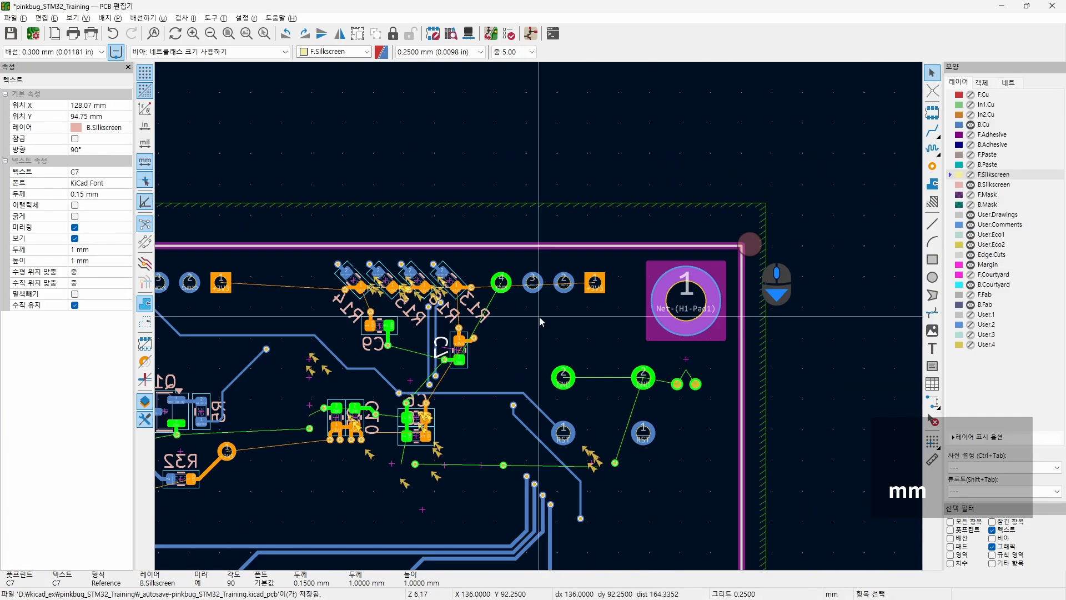
middle_drag(512, 415, 637, 291)
scroll(563, 304, up, 3)
click(475, 238)
key(m)
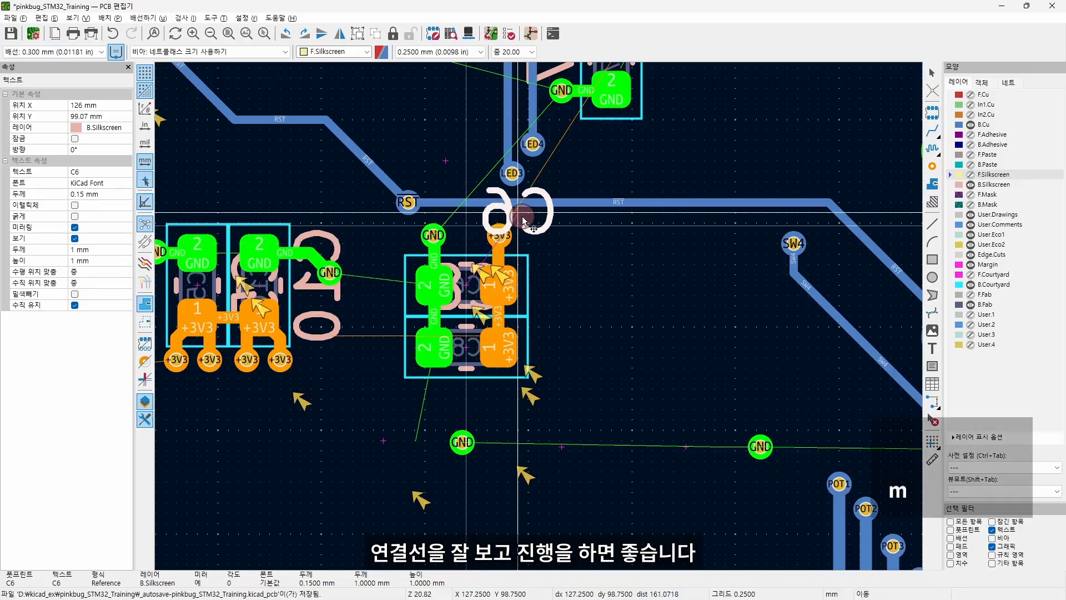
click(574, 289)
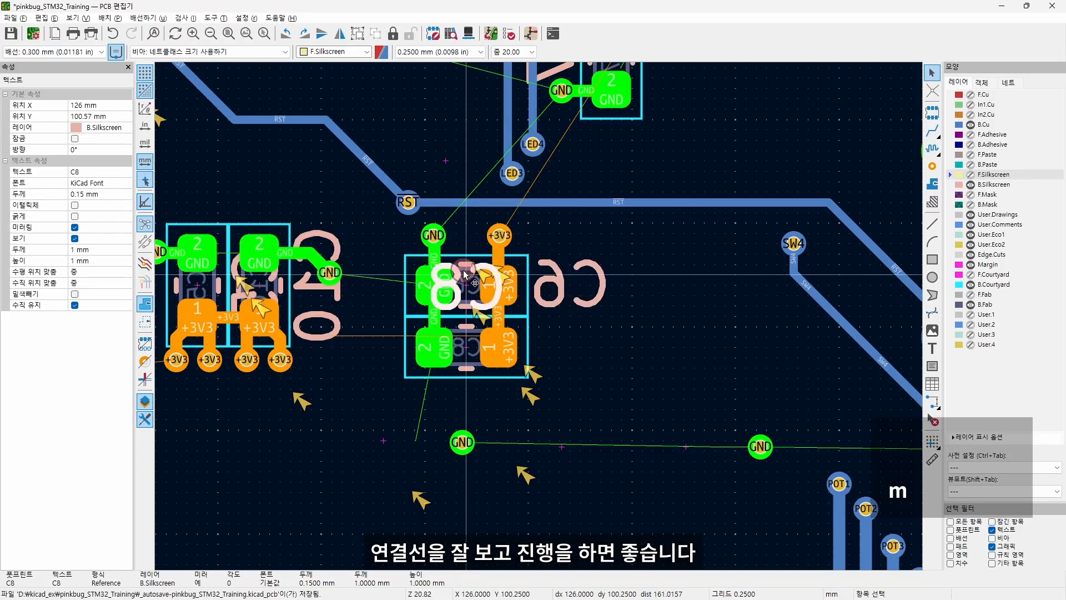
key(m)
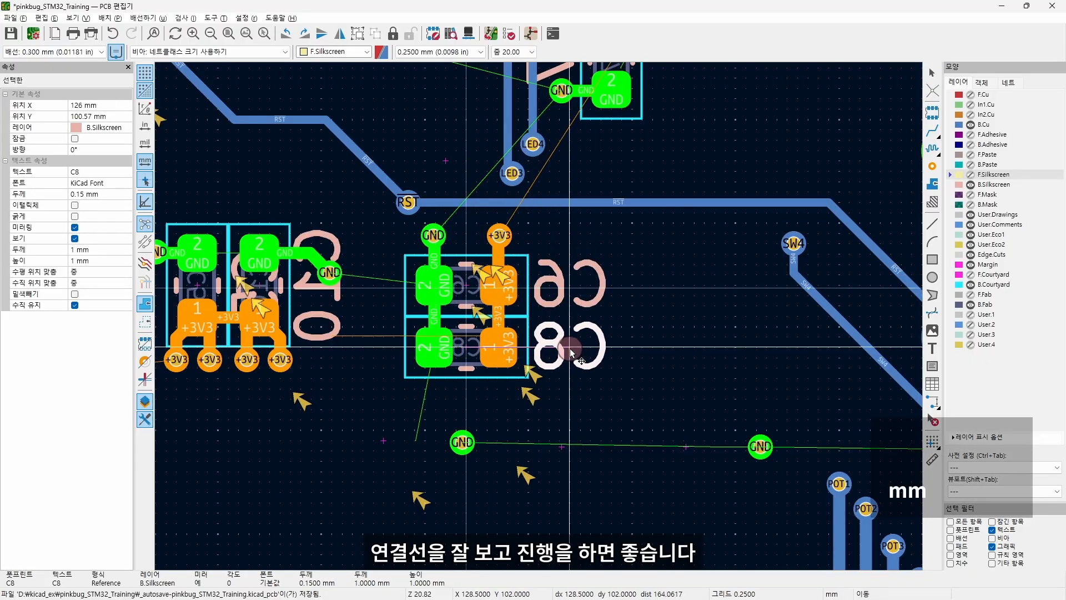
click(570, 349)
Move the C10 and C5 references side by side above their capacitors, with C5 at X 119.5 mm, Y 97.75 mm.
click(320, 297)
middle_drag(275, 333, 637, 330)
key(m)
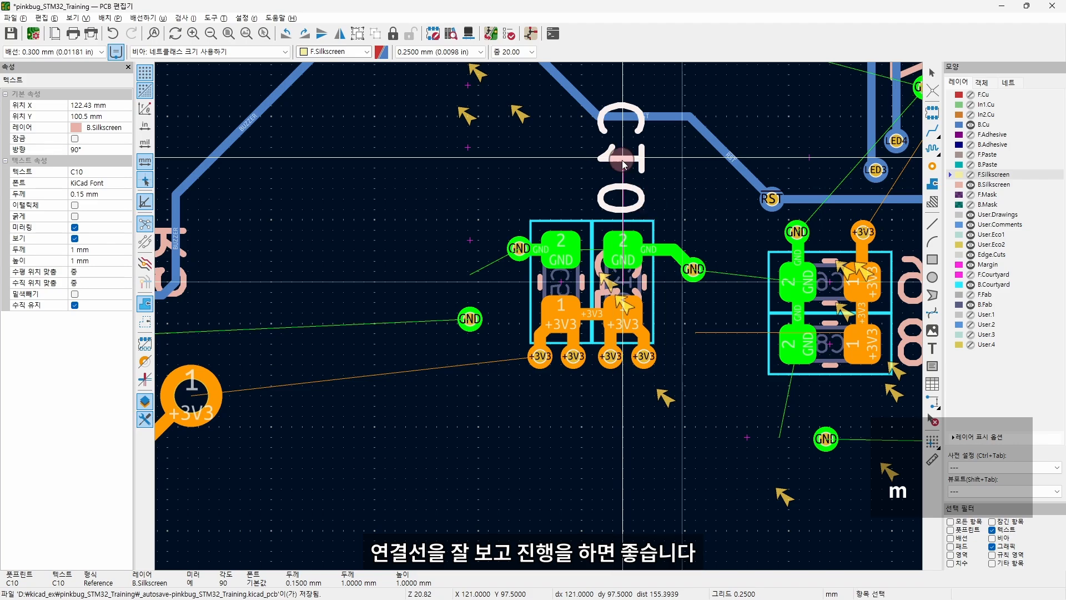
click(626, 295)
key(m)
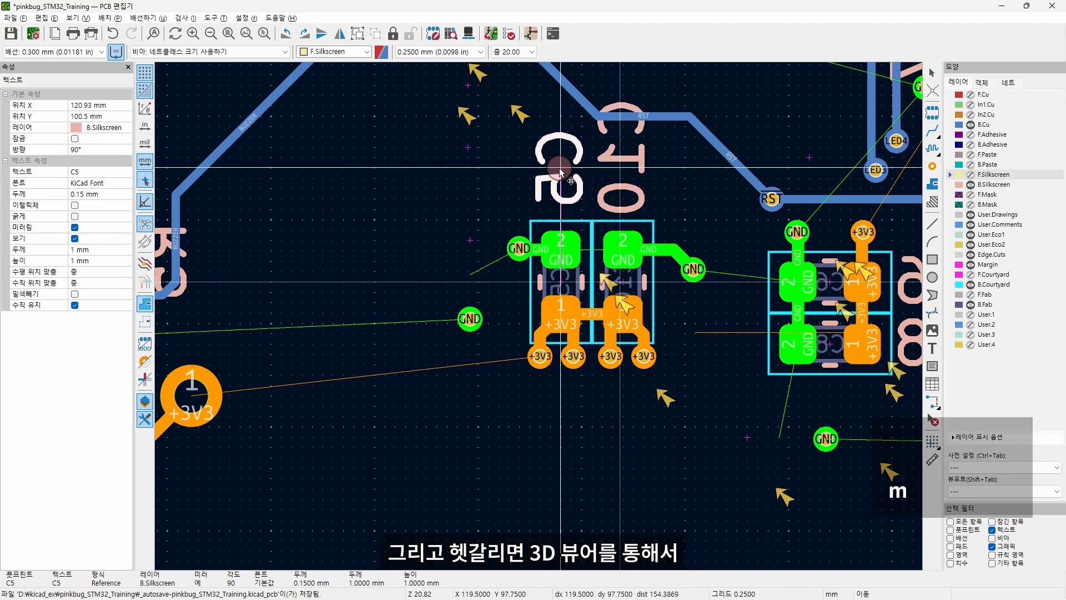
click(560, 172)
Move the C13 and R25 references side by side above their components, out from between the potentiometer's MP pads.
scroll(559, 172, down, 8)
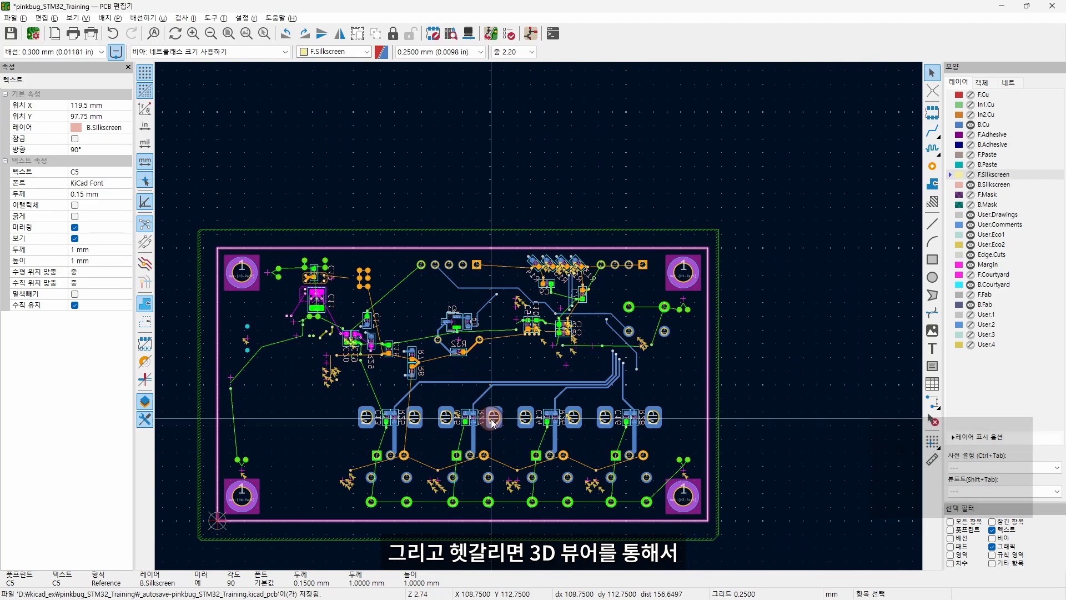
scroll(547, 312, up, 5)
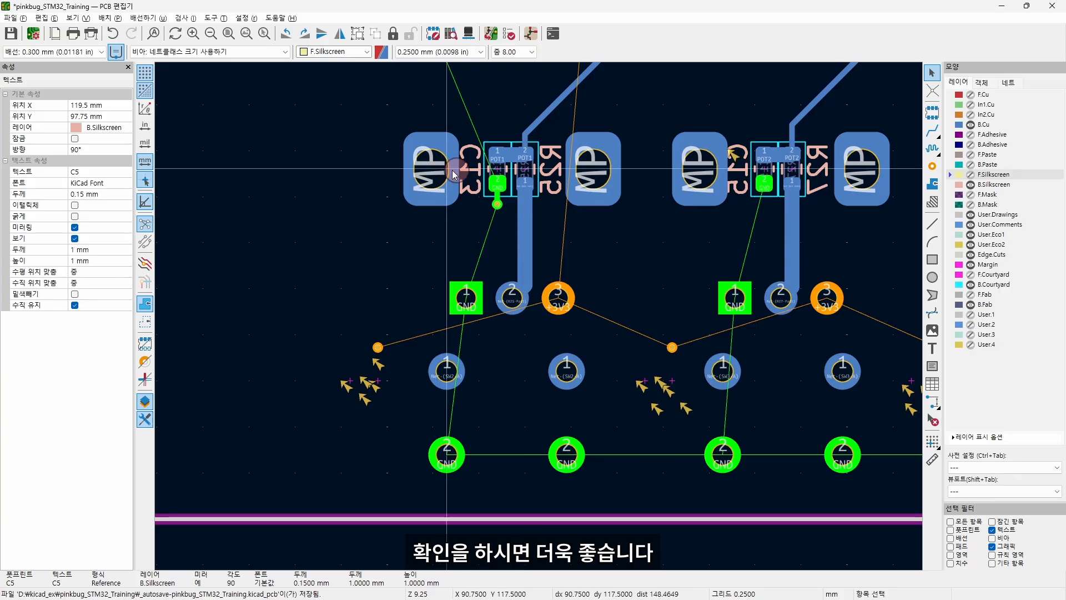
middle_drag(729, 204, 708, 310)
click(452, 275)
key(m)
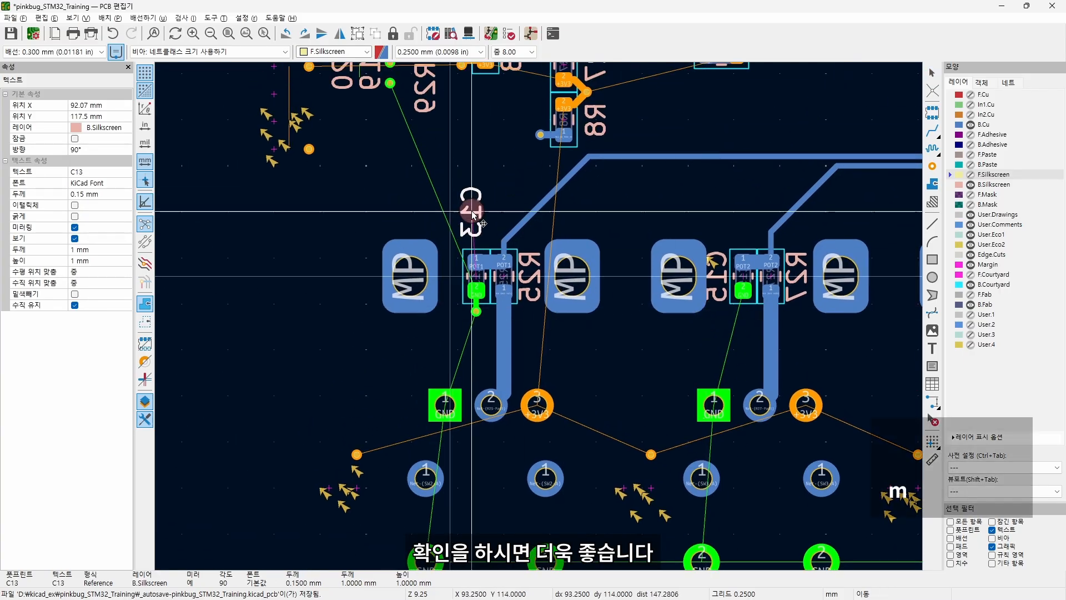
click(485, 228)
key(m)
Move the C15 and R27 references side by side above their components, matching the C13 and R25 arrangement.
key(m)
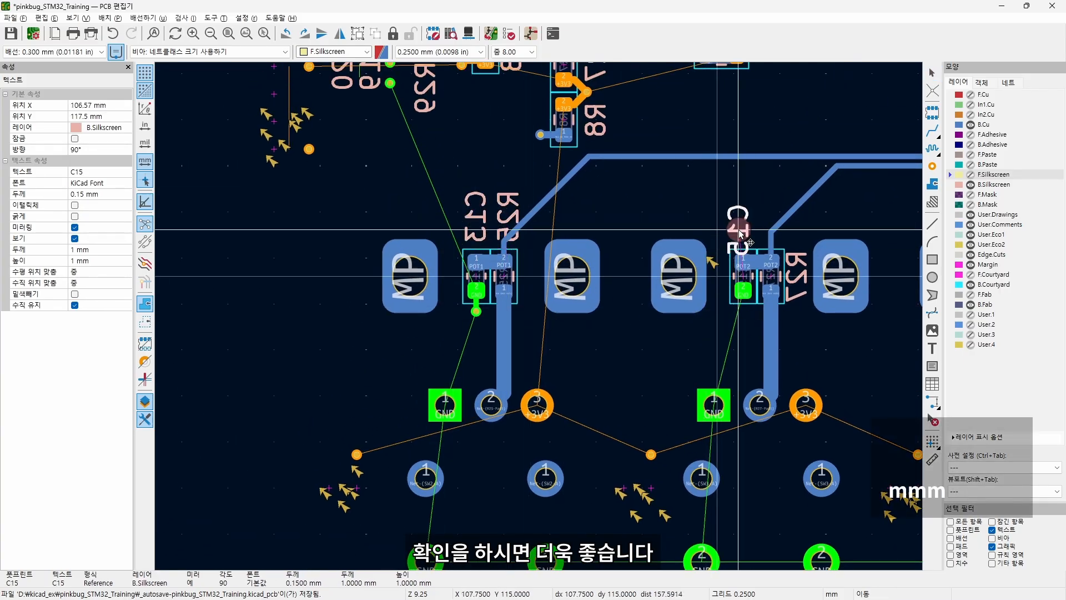
click(745, 222)
key(m)
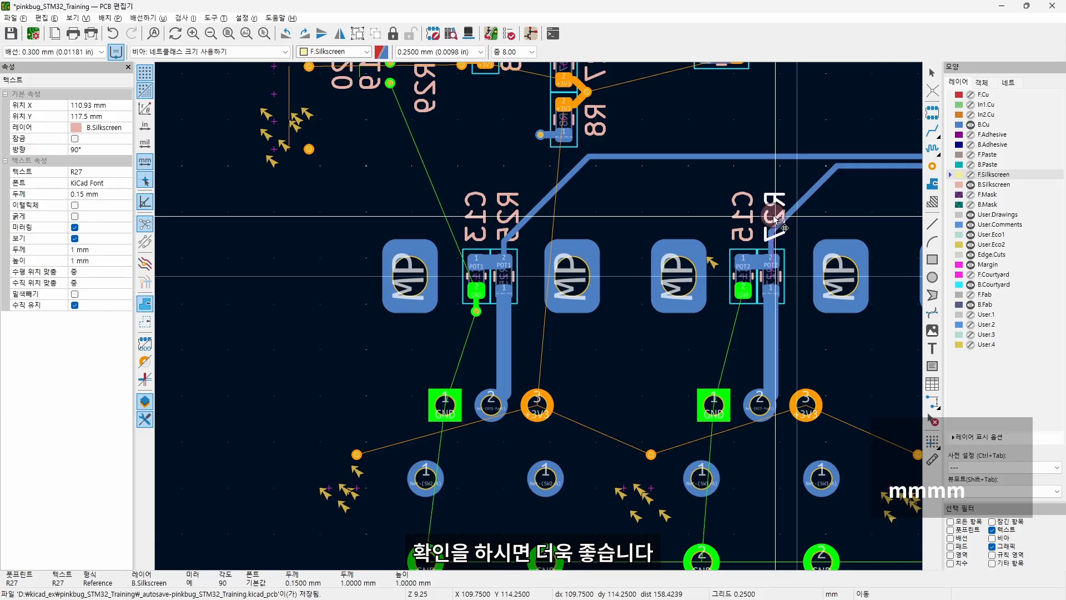
click(771, 216)
Move the C14 and R26 references side by side above their components, with C14 at X 123 mm, Y 114.25 mm.
middle_drag(849, 271, 492, 305)
click(638, 305)
key(m)
click(663, 252)
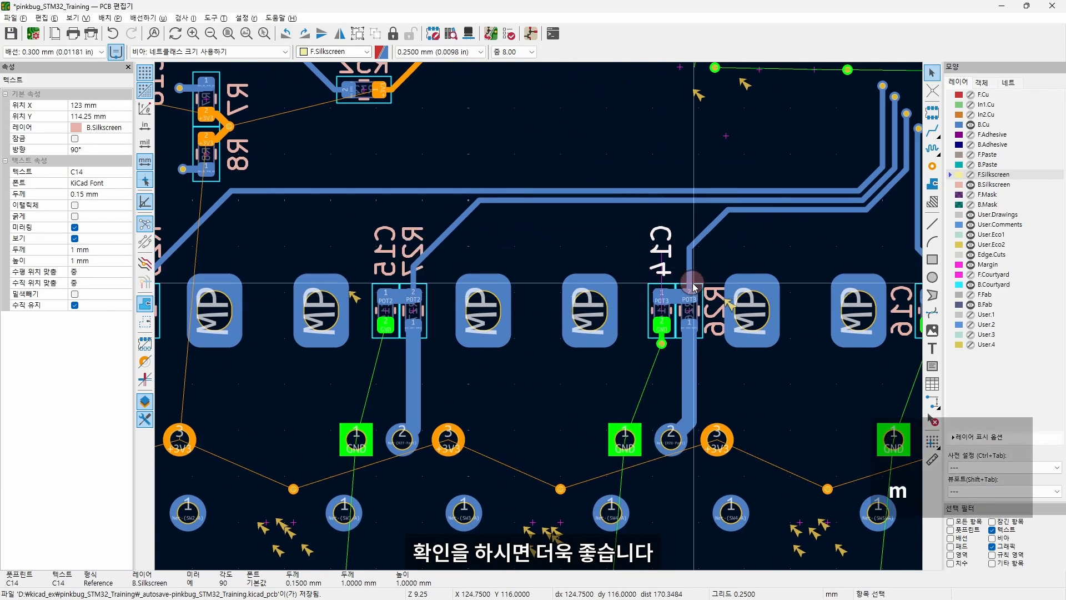
key(m)
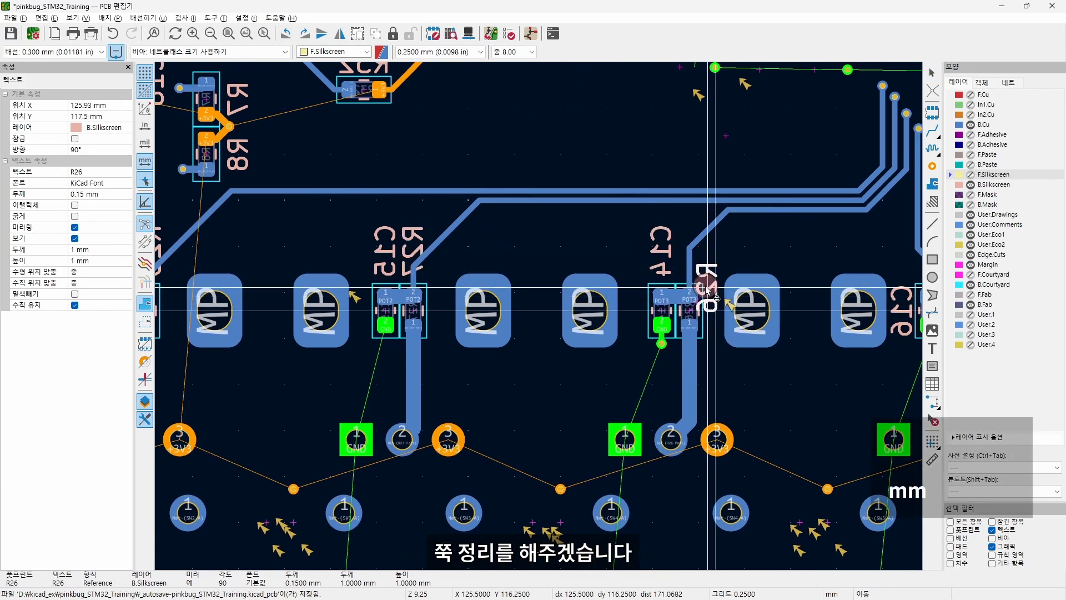
click(693, 252)
middle_drag(801, 255, 738, 262)
key(m)
click(626, 255)
Move the C16 and R28 references side by side above their components, with R28 at X 139 mm, Y 114.25 mm.
middle_drag(841, 318, 621, 322)
click(622, 322)
key(m)
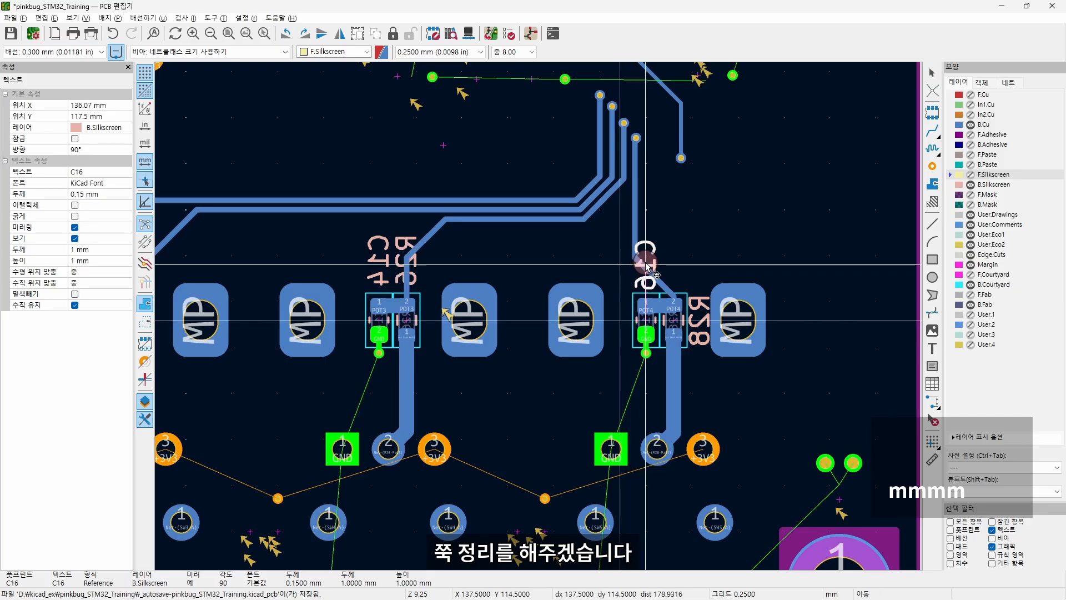
click(645, 261)
click(694, 319)
key(m)
click(673, 260)
Inspect the reference placement on the board's back and front and the shape of its corners in the 3D viewer, then close it.
middle_drag(709, 438, 521, 407)
scroll(521, 407, down, 1)
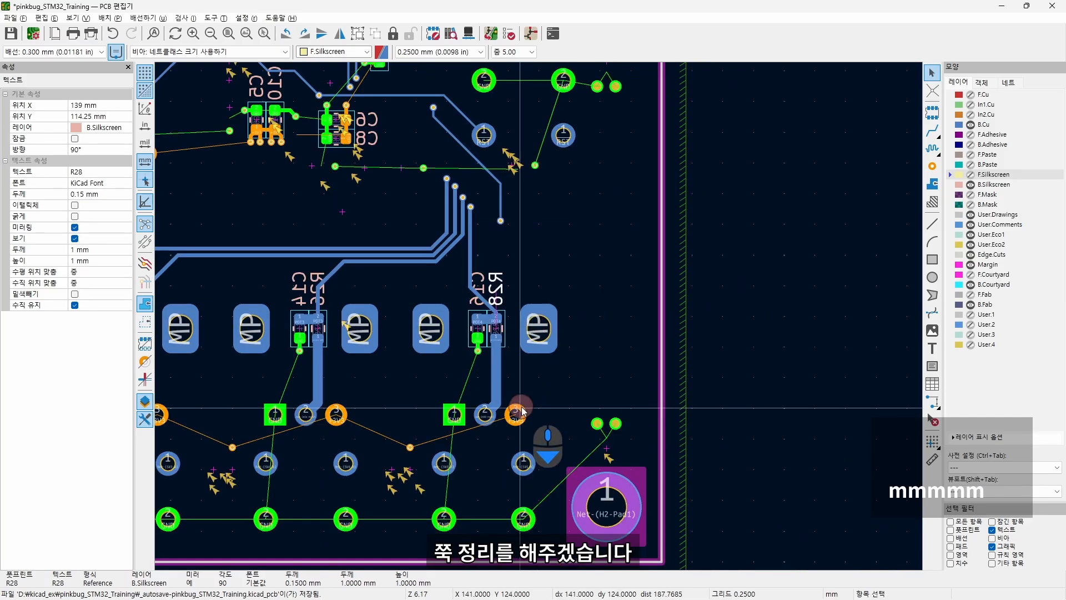
scroll(522, 407, down, 2)
middle_drag(334, 245, 588, 375)
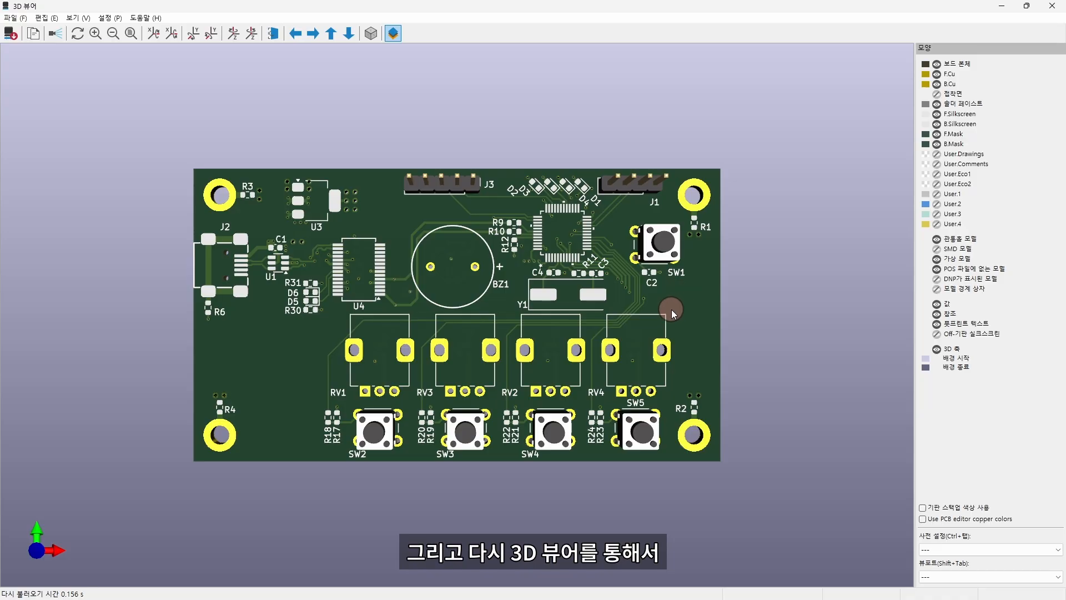
drag(671, 309, 629, 317)
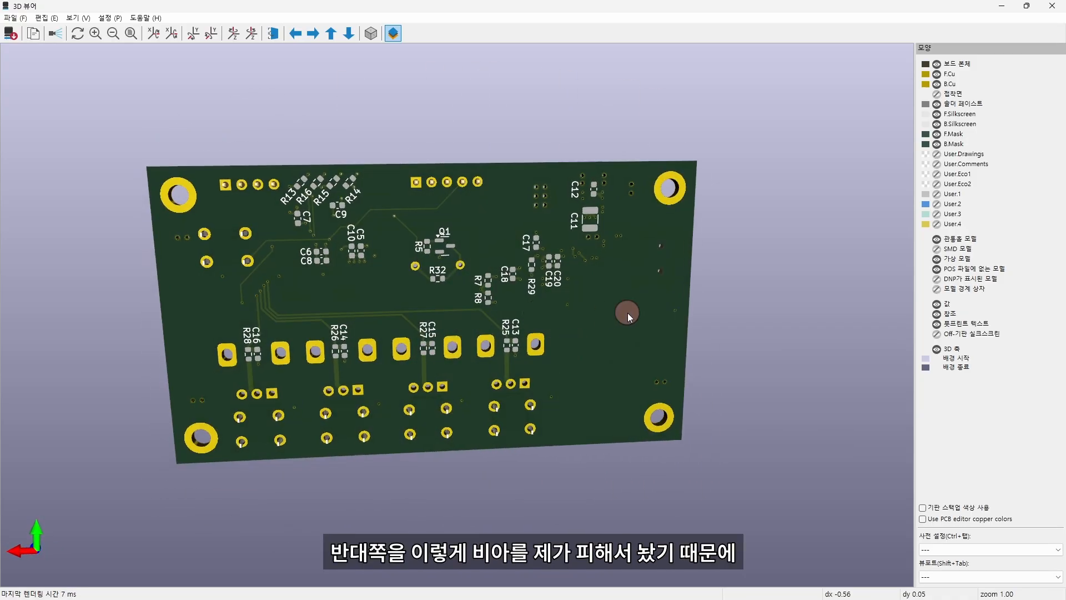
scroll(607, 207, up, 5)
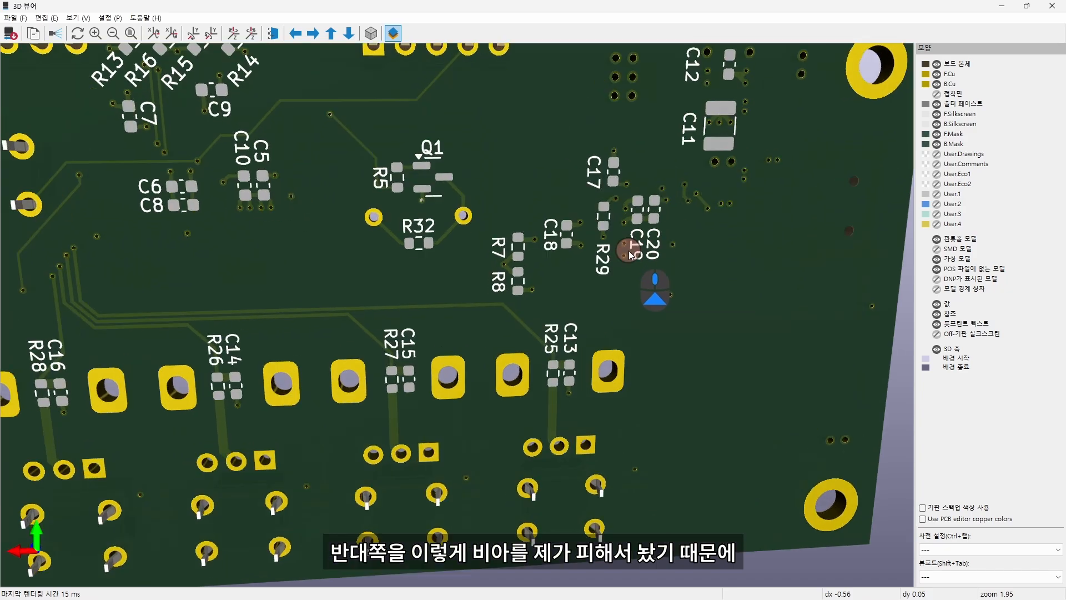
scroll(628, 305, up, 3)
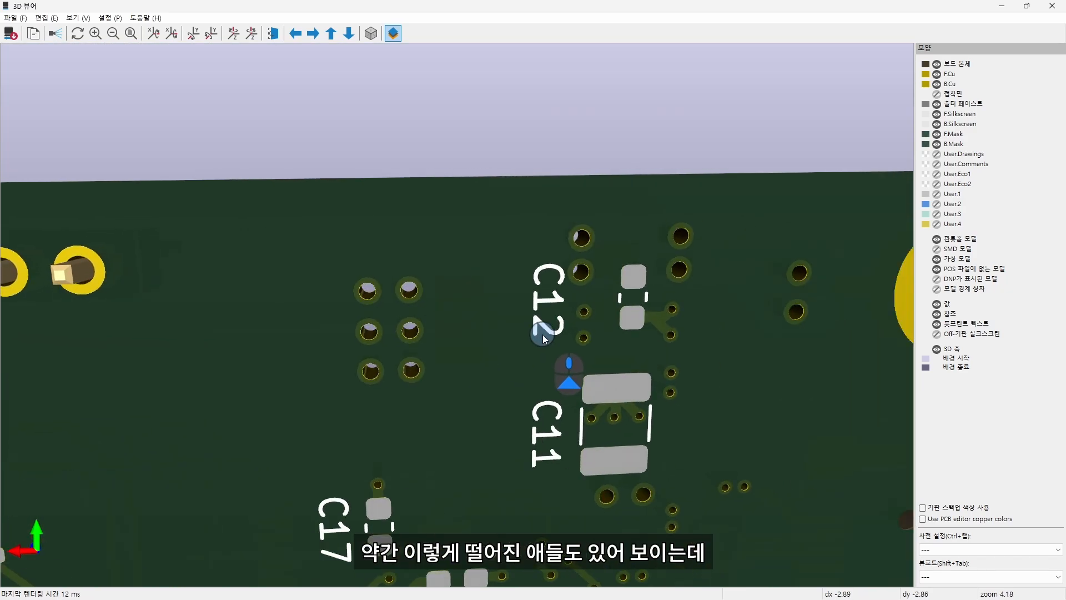
scroll(492, 359, down, 6)
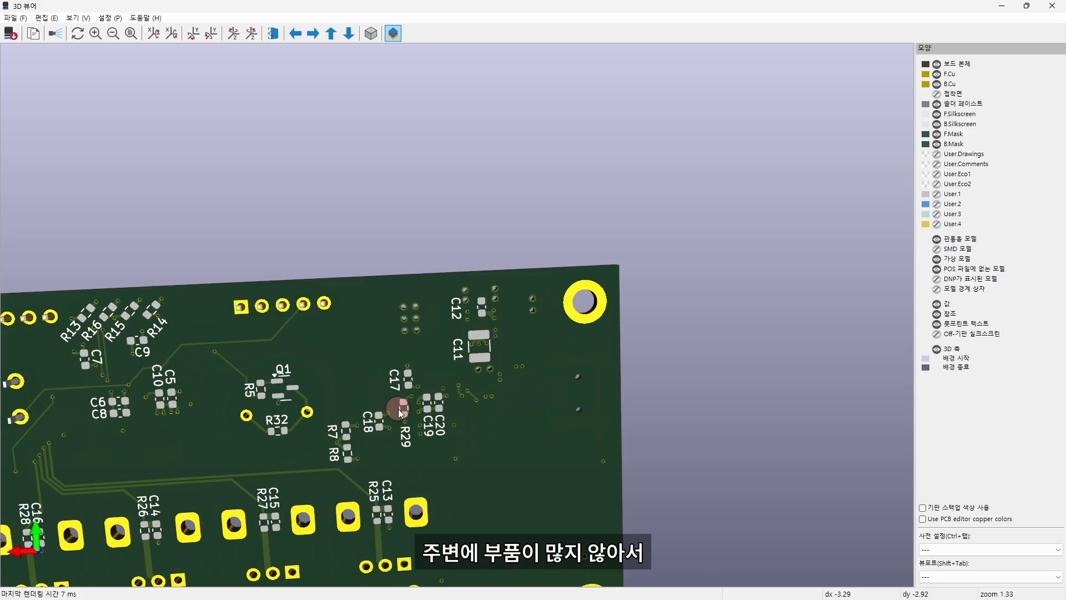
middle_drag(398, 409, 564, 364)
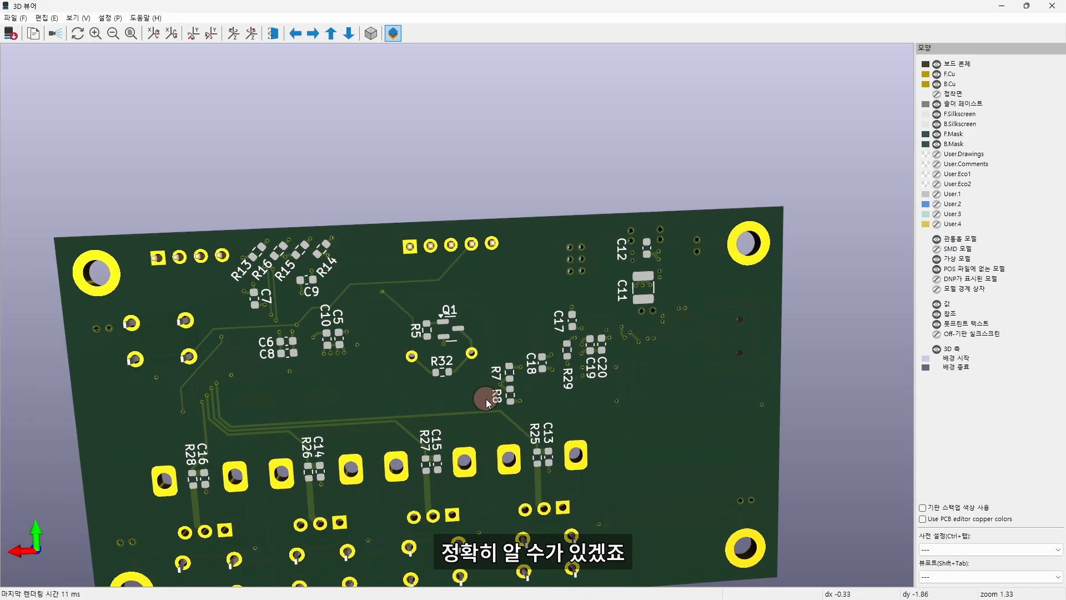
middle_drag(485, 399, 485, 346)
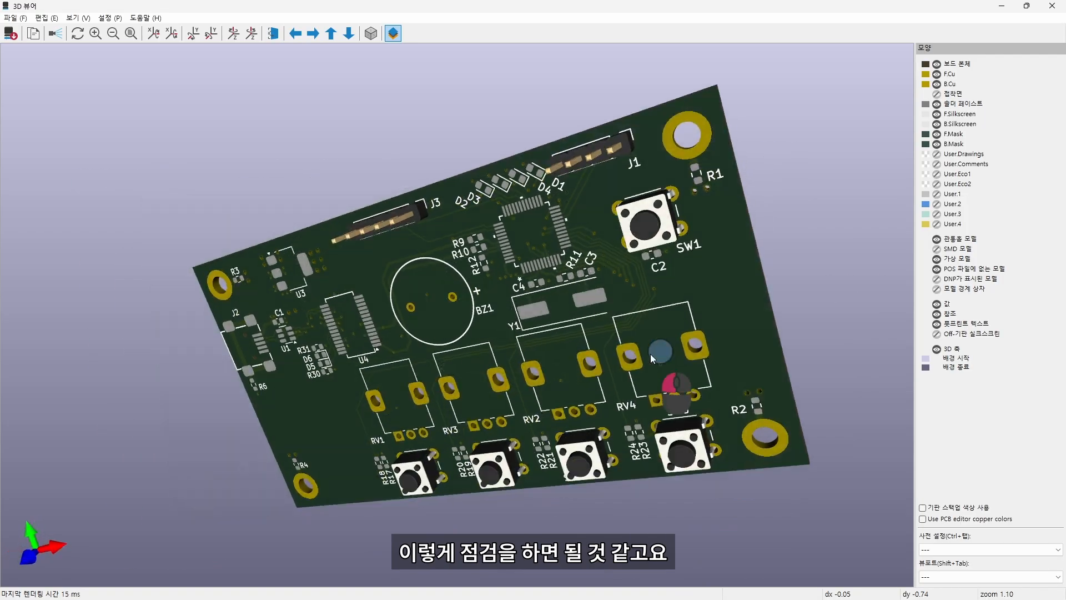
drag(651, 354, 525, 313)
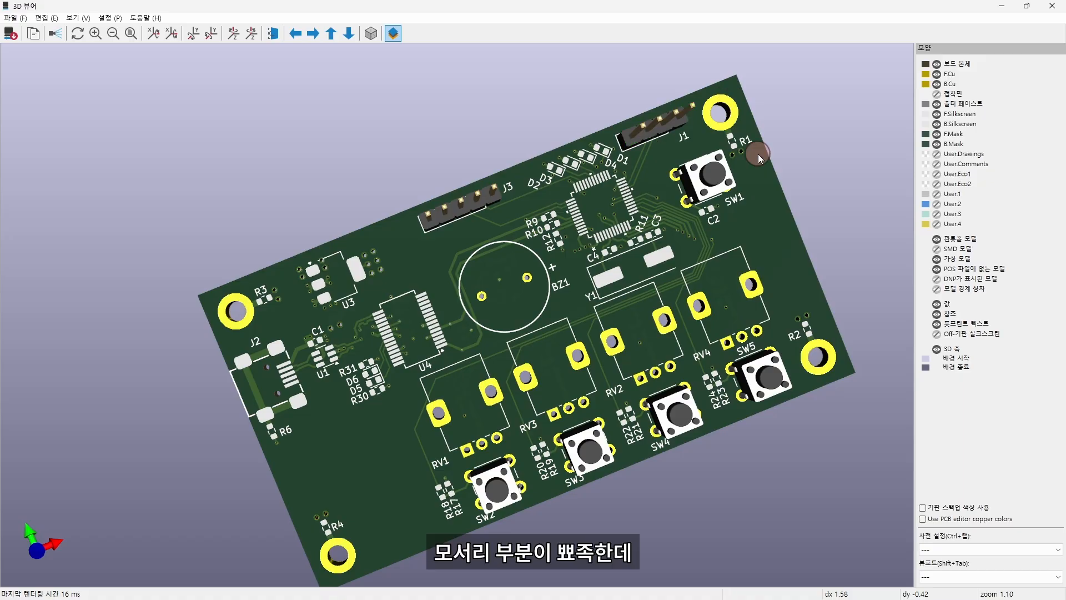
click(1053, 10)
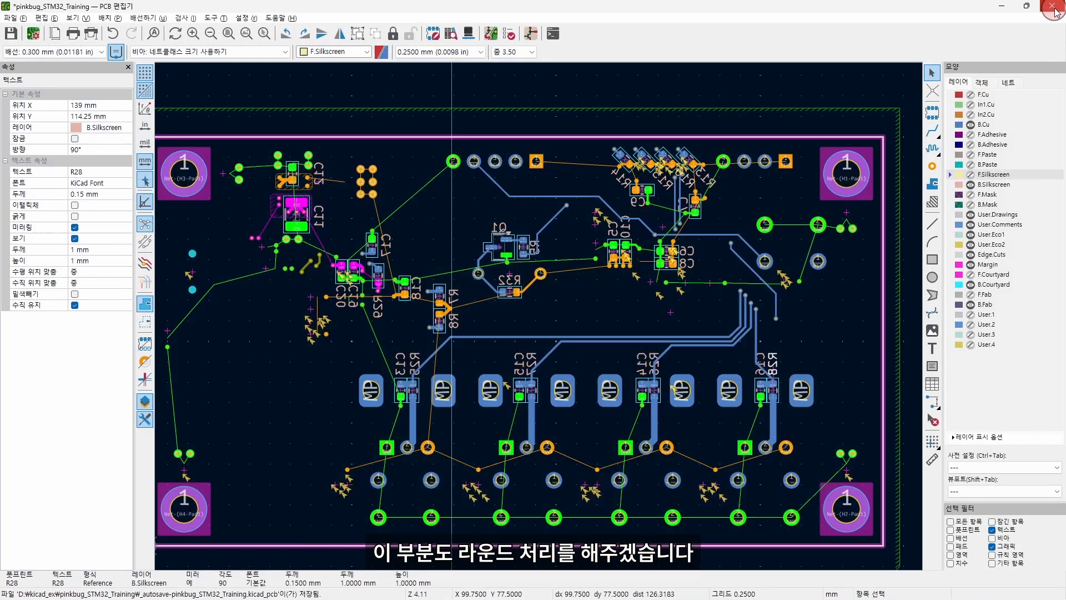
Show the F.Cu, F.Silkscreen, F.Courtyard and F.Fab layers again.
click(970, 95)
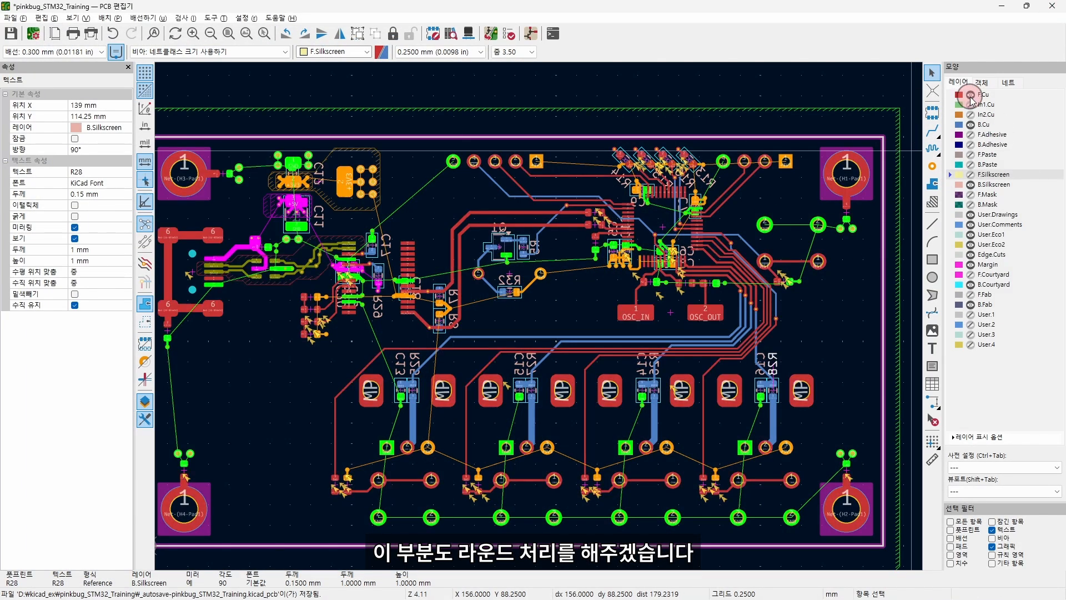
click(971, 175)
click(970, 275)
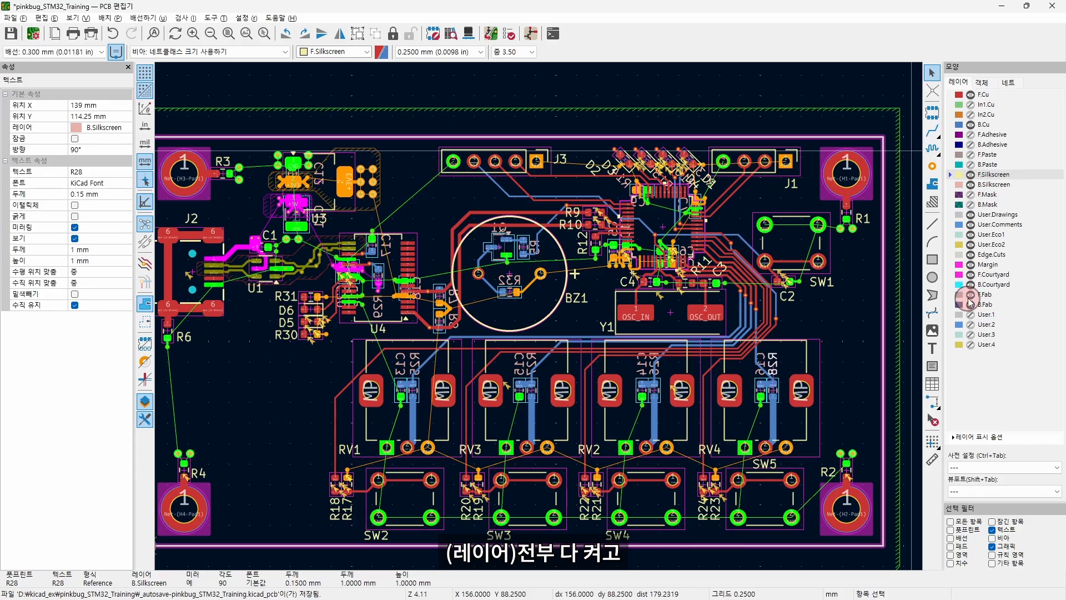
click(968, 298)
scroll(519, 236, down, 2)
scroll(727, 361, up, 1)
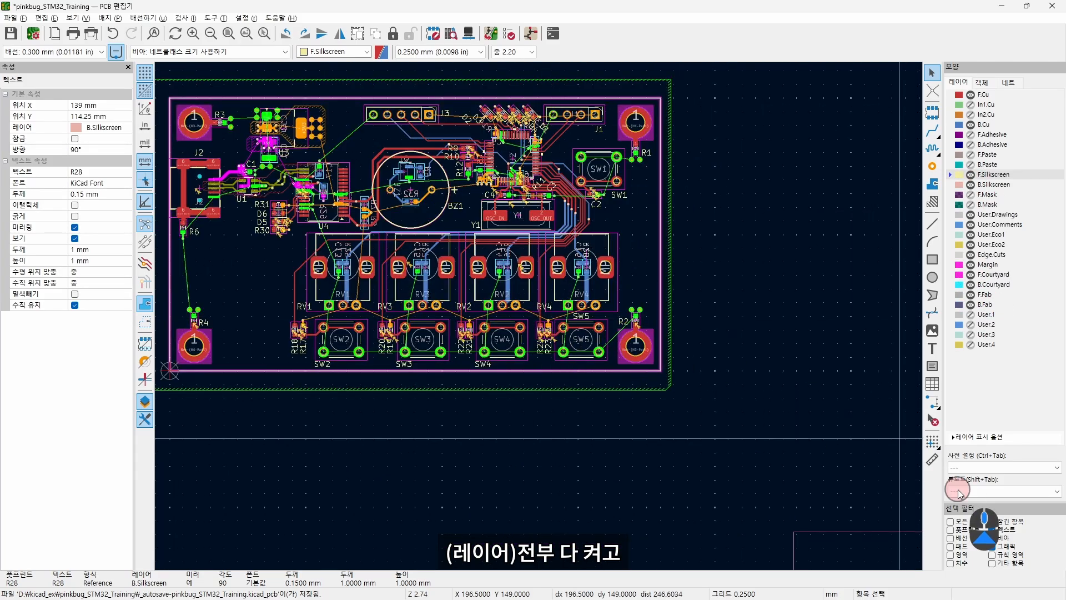
Make all item types selectable on the board, including locked items.
click(950, 522)
scroll(531, 314, down, 2)
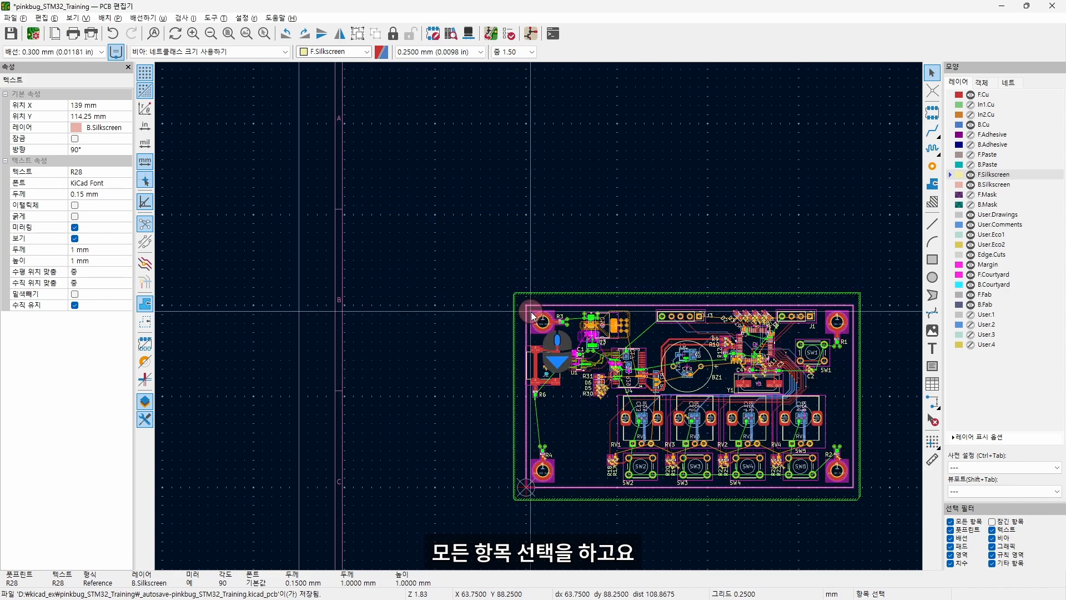
scroll(531, 315, up, 10)
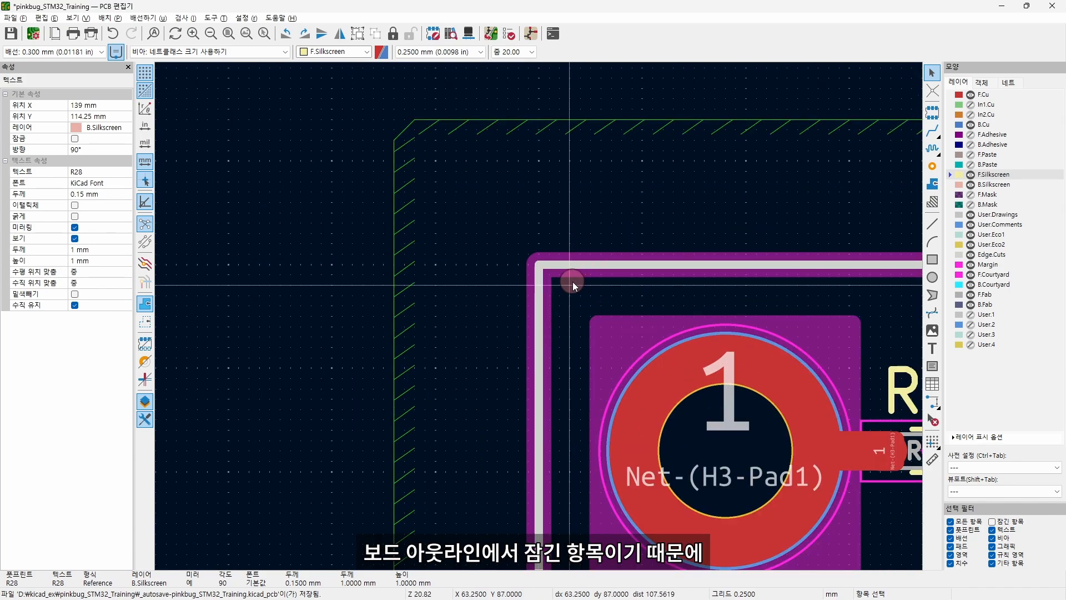
click(572, 282)
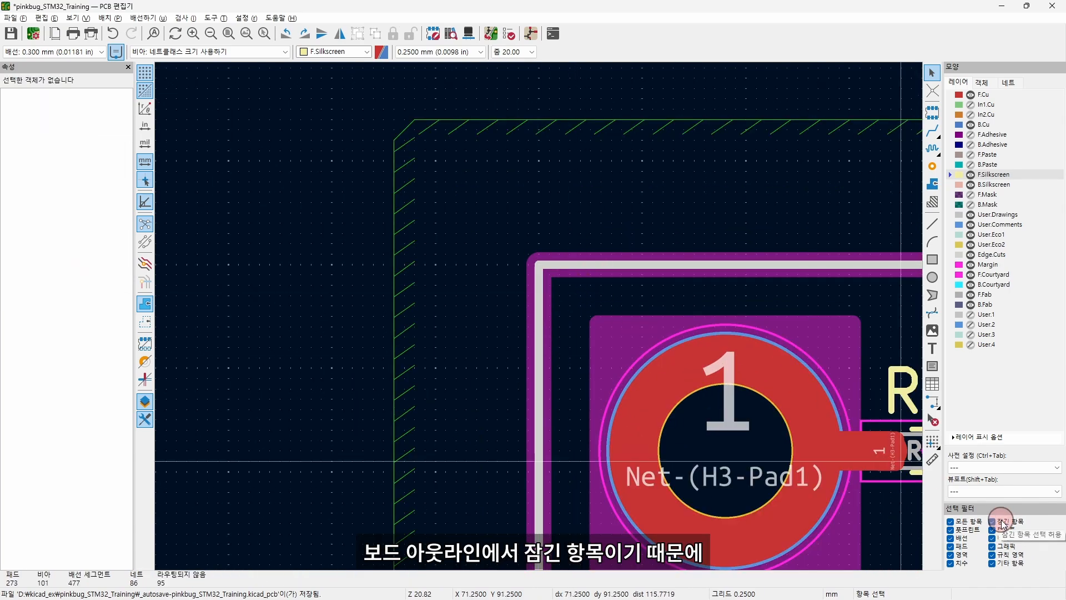
scroll(571, 274, down, 2)
Fillet the corners of the board outline rectangle with a 3 mm radius, overriding its lock.
click(564, 270)
right_click(546, 202)
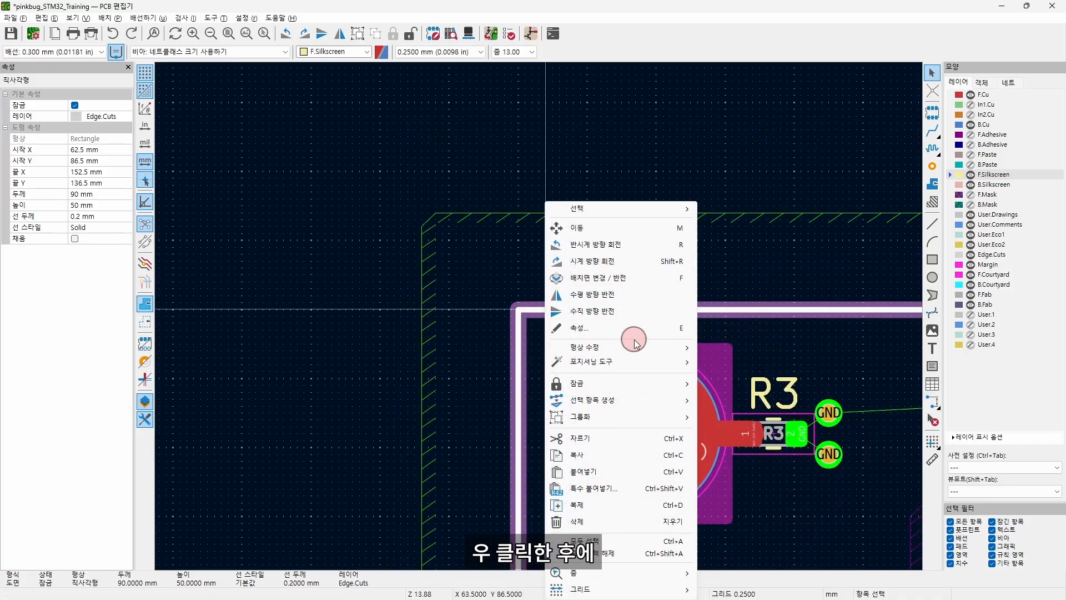
mouse_move(635, 346)
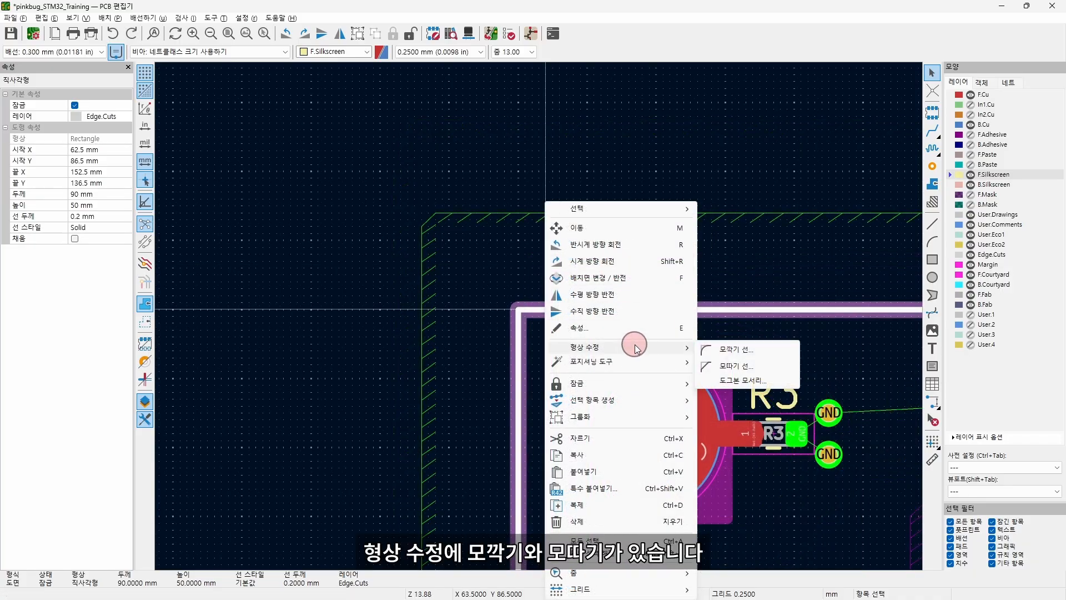
click(764, 355)
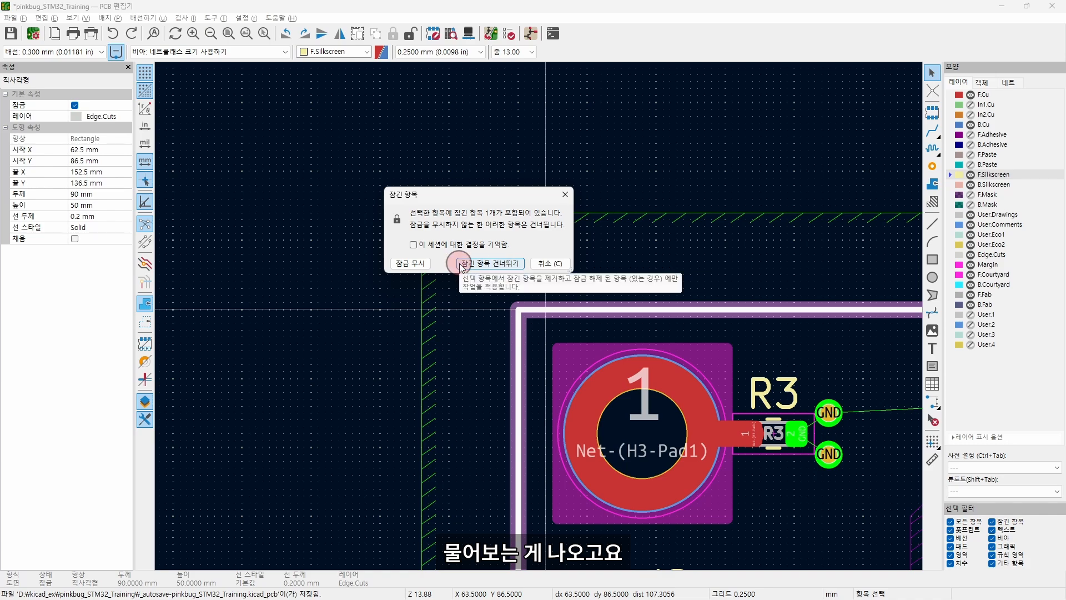
click(409, 263)
text(1)
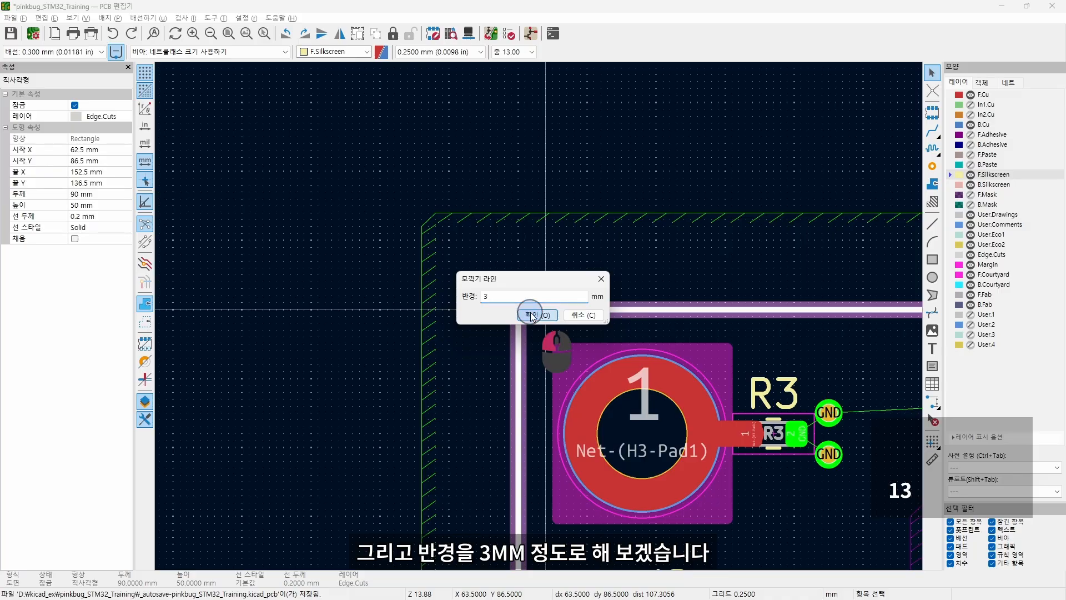
click(532, 315)
Examine the rounded corners of the board outline.
scroll(704, 338, down, 5)
scroll(542, 321, up, 3)
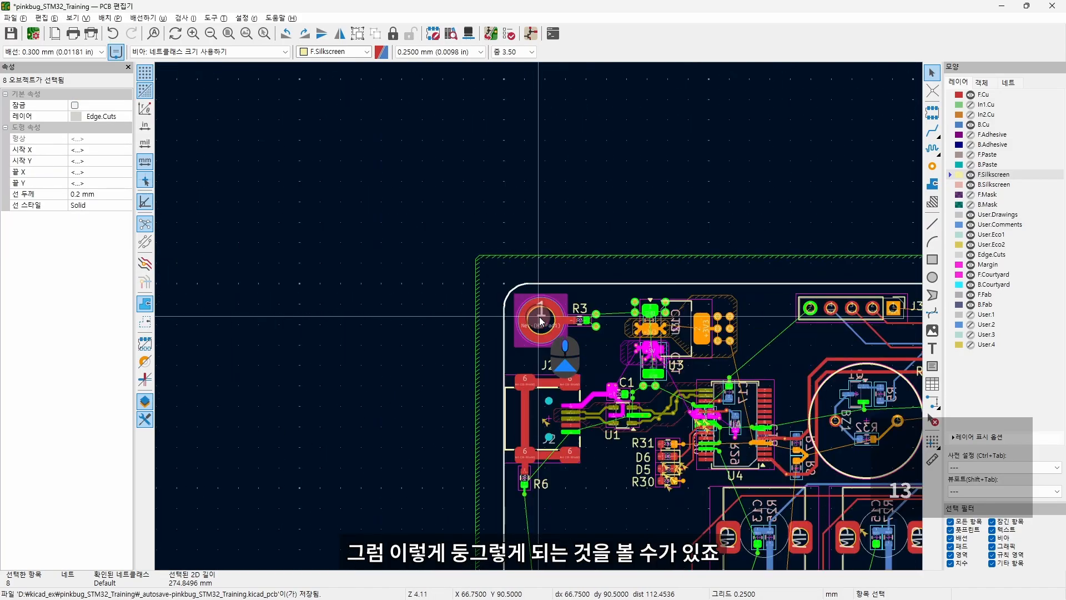
scroll(541, 321, up, 4)
scroll(370, 225, down, 6)
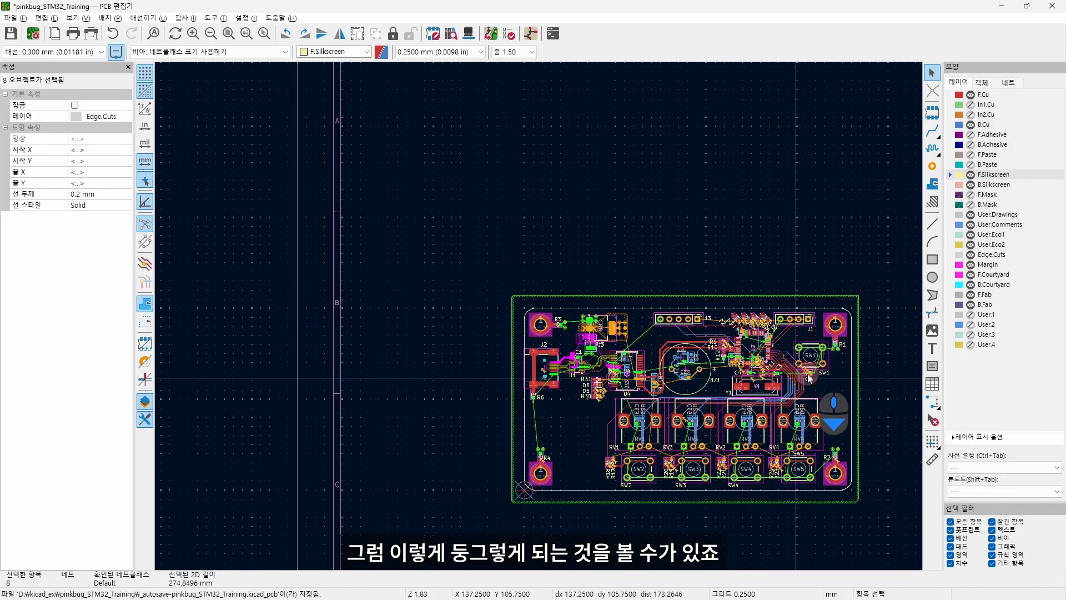
scroll(534, 478, up, 5)
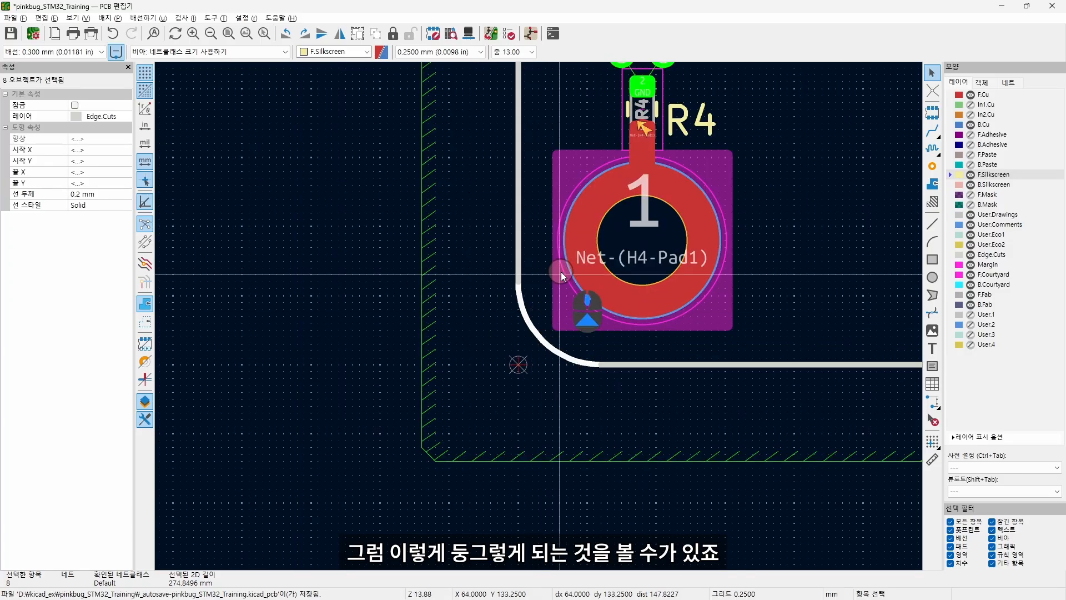
scroll(608, 362, down, 3)
scroll(539, 320, down, 3)
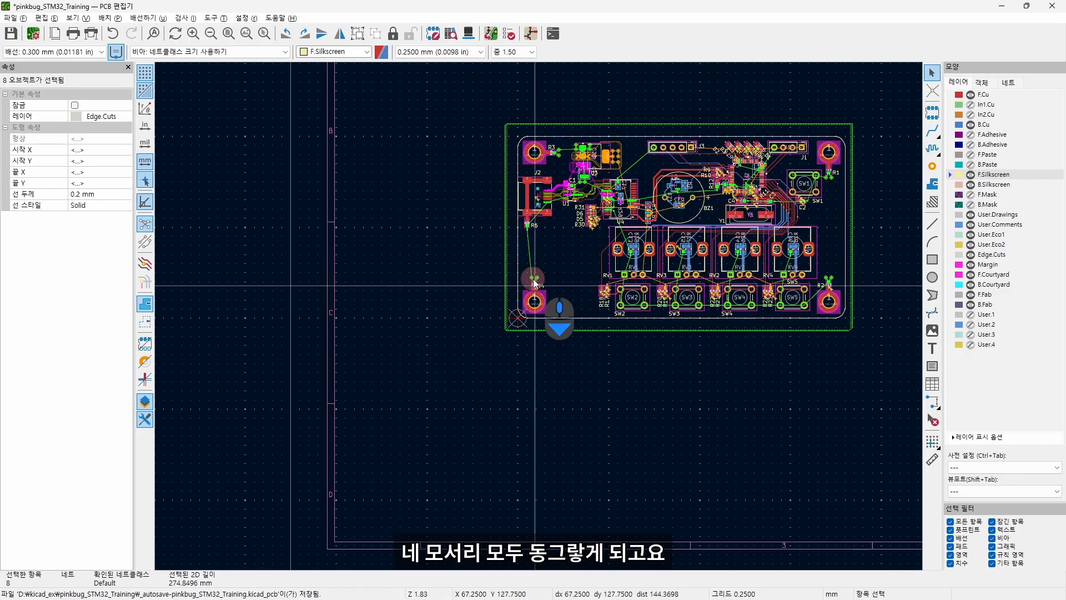
scroll(561, 266, up, 5)
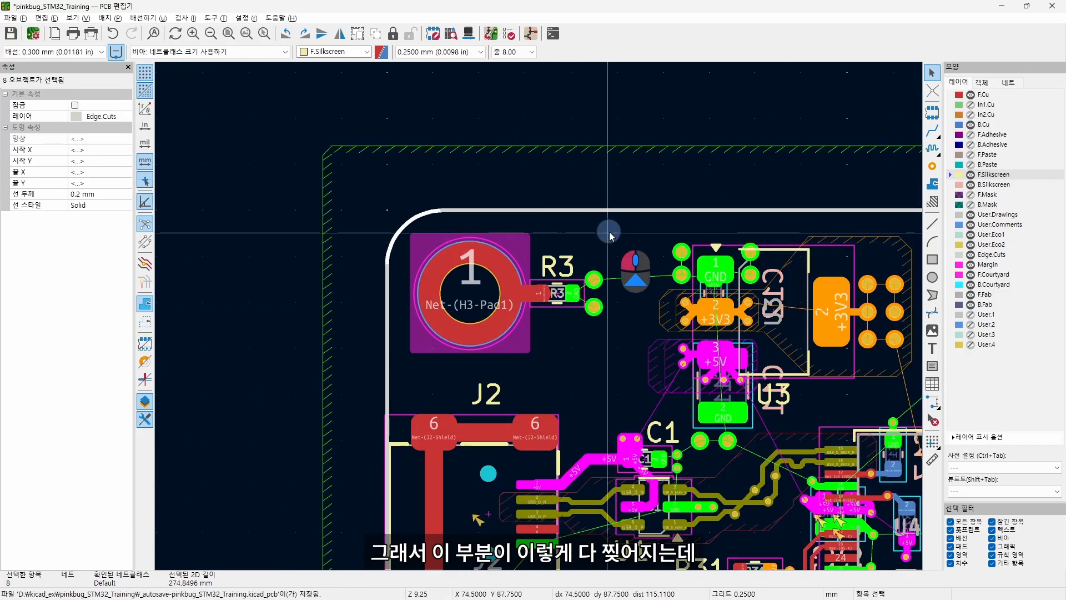
Select all the straight segments and corner arcs of the Edge.Cuts outline together and lock them.
click(592, 211)
drag(434, 192, 426, 208)
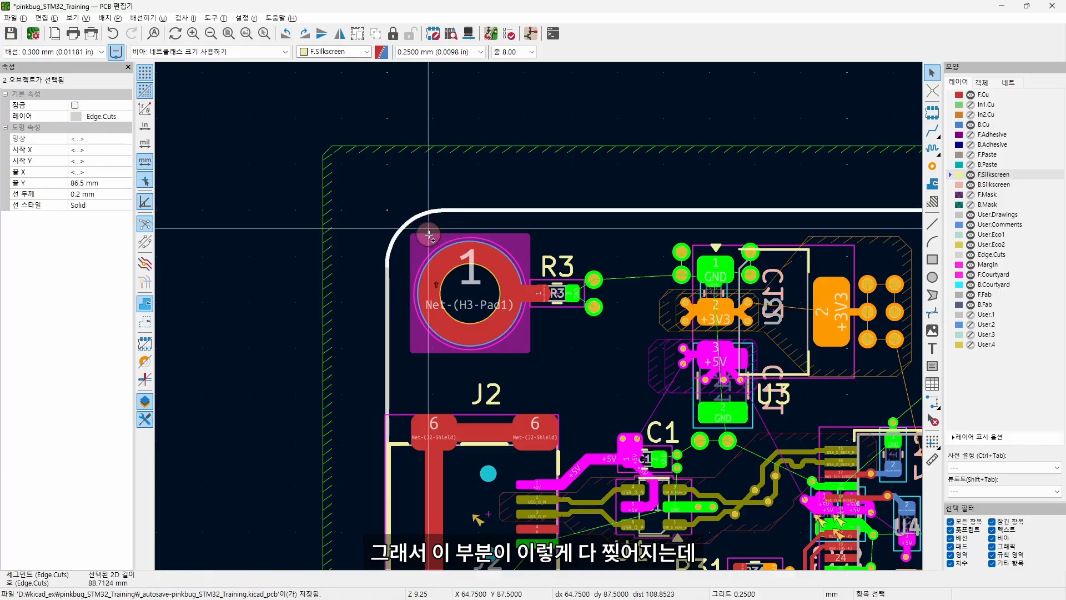
click(389, 286)
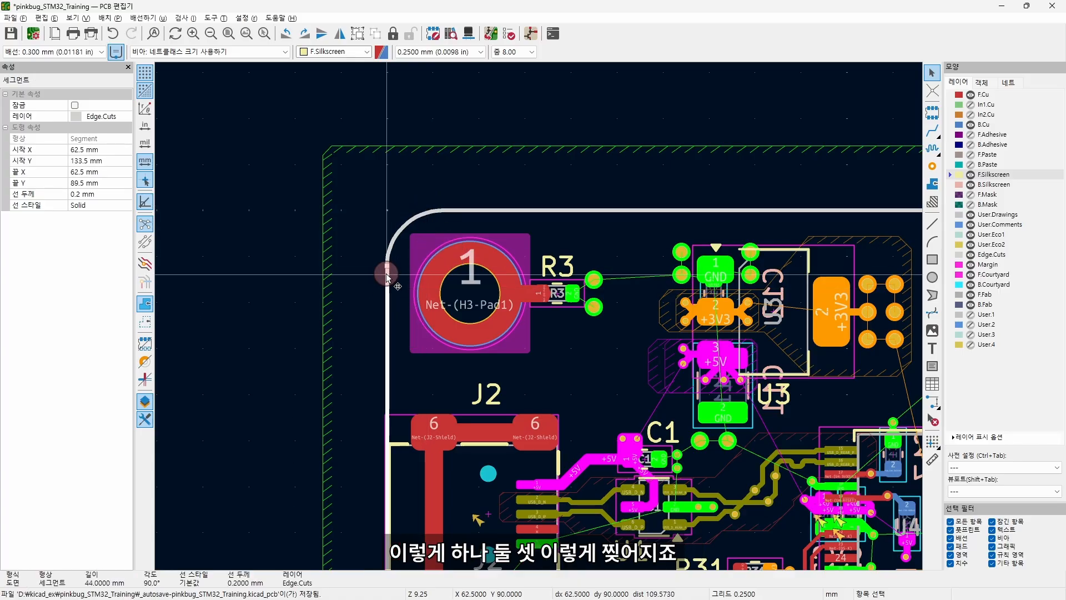
ctrl+click(393, 245)
ctrl+click(478, 214)
scroll(492, 218, down, 6)
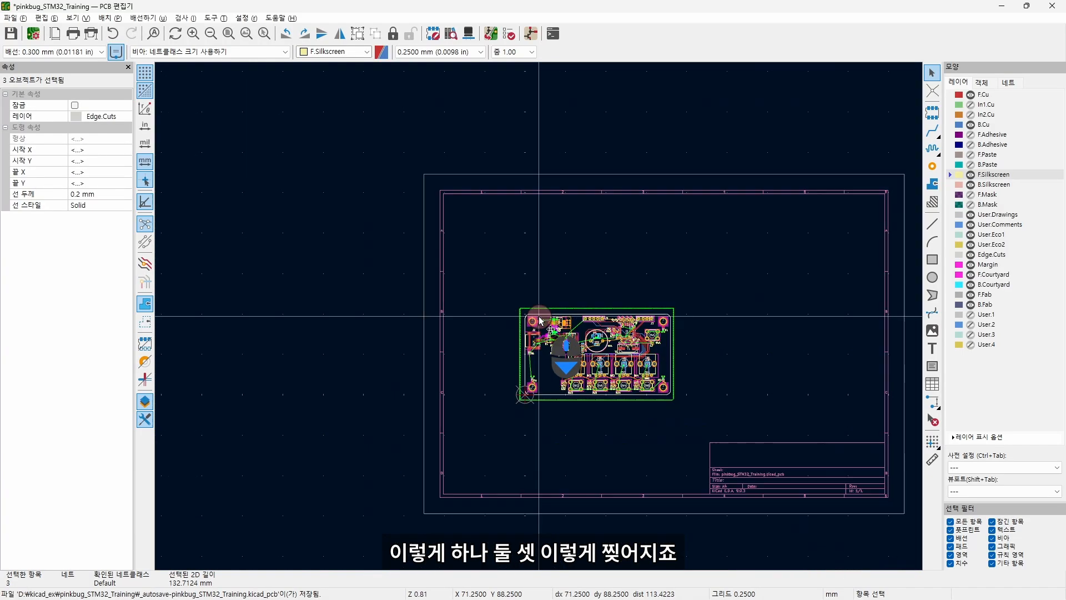
scroll(543, 314, up, 10)
ctrl+click(324, 440)
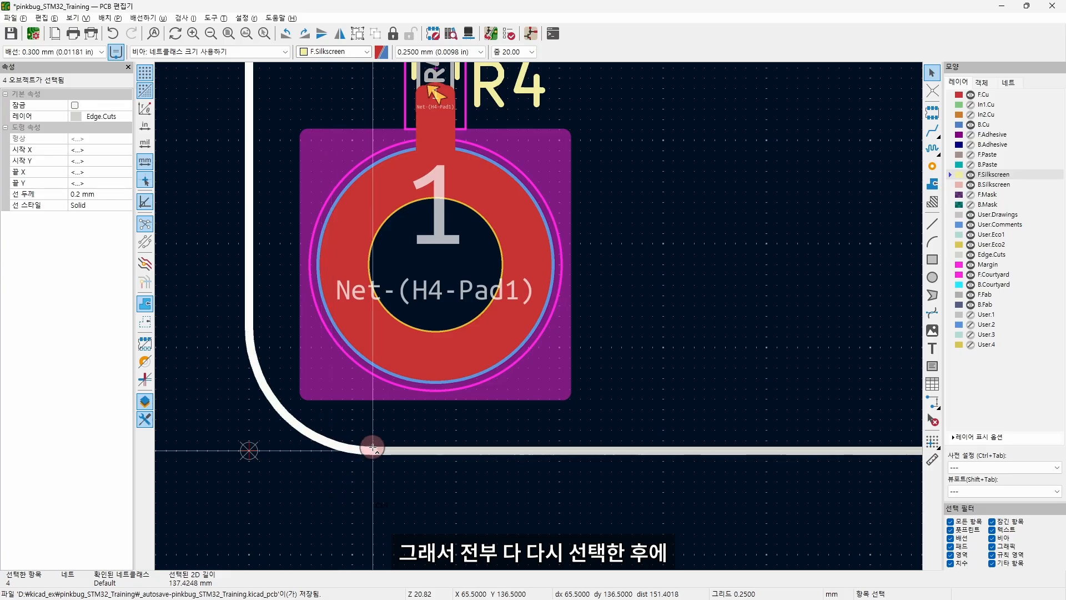
ctrl+click(409, 452)
scroll(409, 452, down, 8)
scroll(810, 308, up, 8)
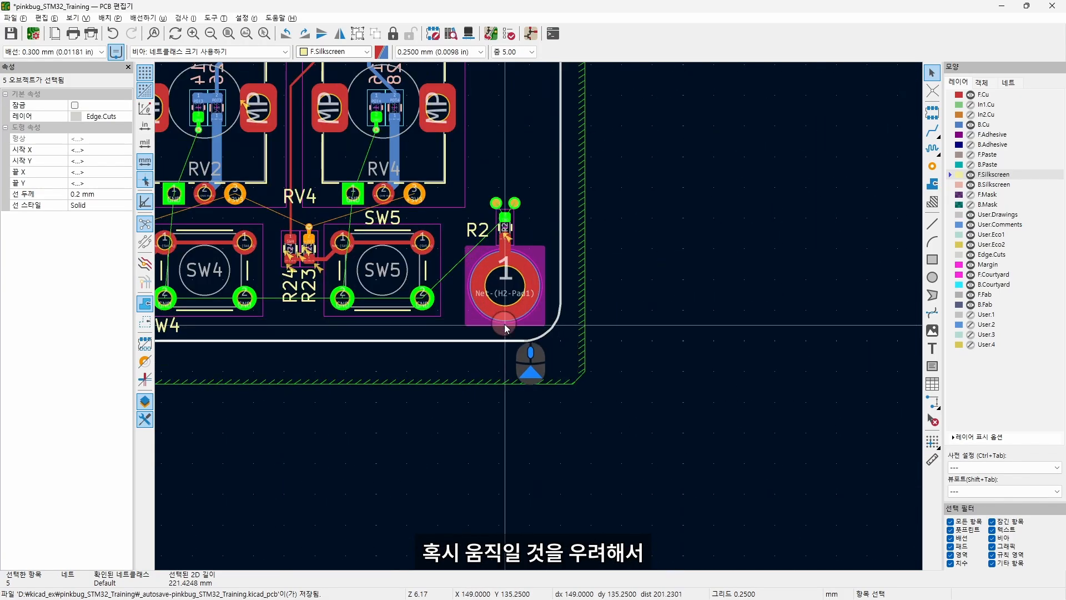
ctrl+click(653, 356)
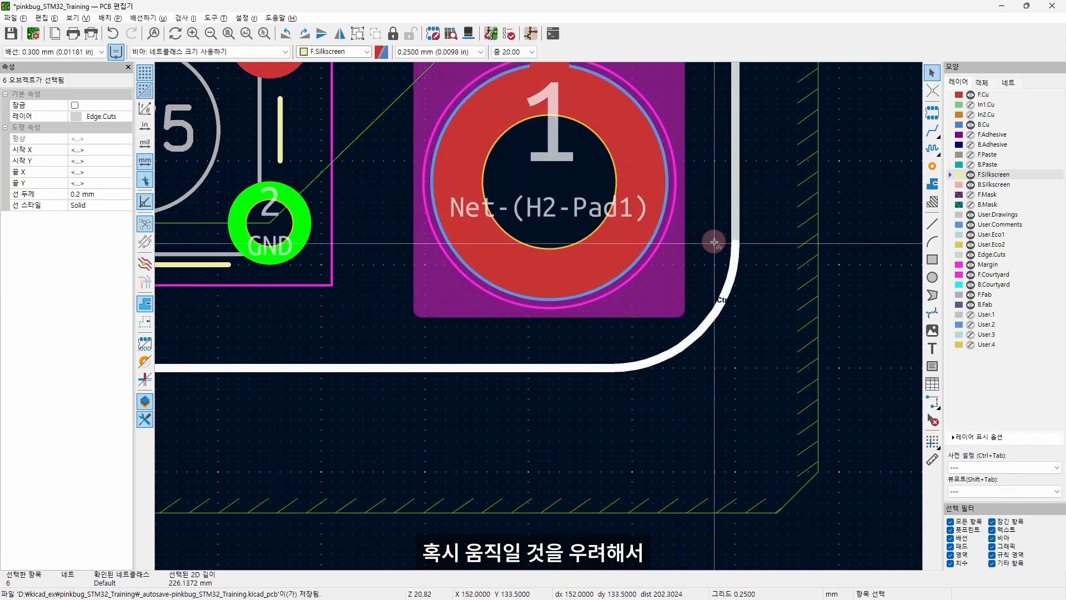
ctrl+click(732, 206)
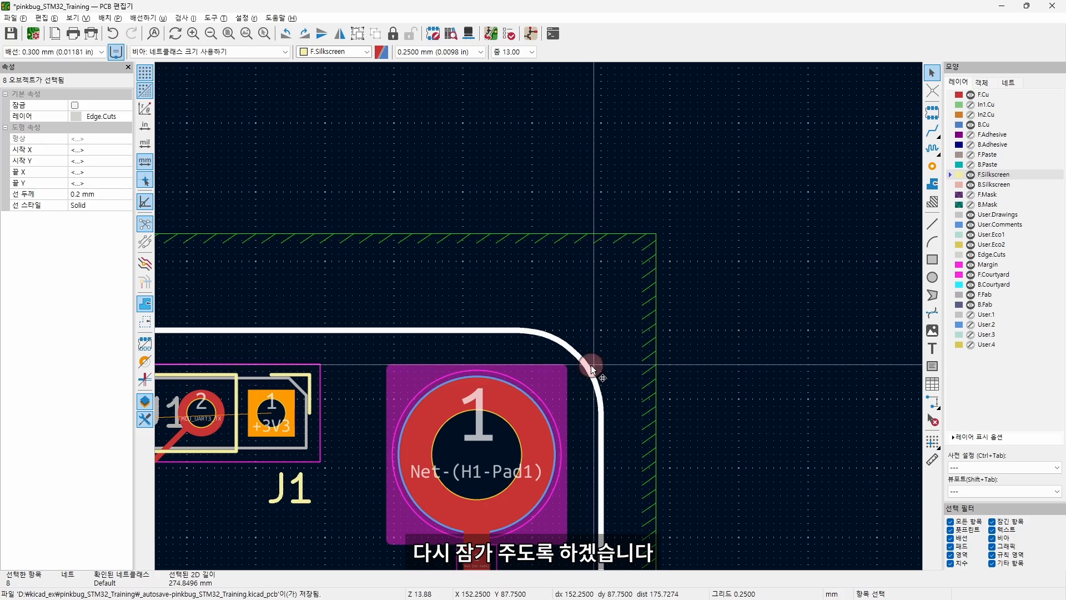
right_click(587, 368)
mouse_move(617, 372)
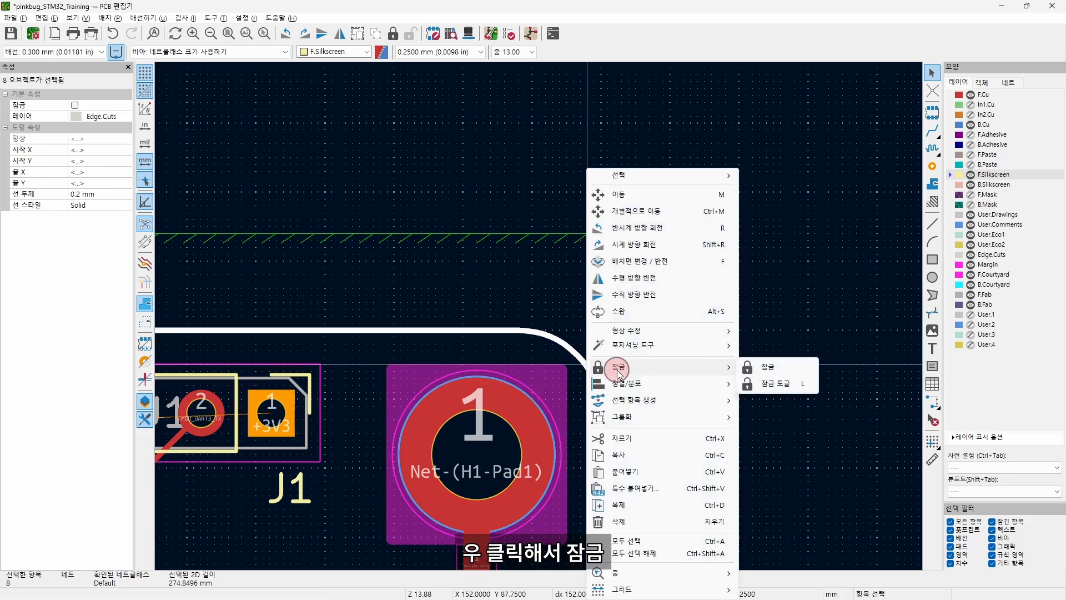
click(763, 367)
Fill all copper zones and run the design rule check again.
scroll(729, 355, down, 7)
key(b)
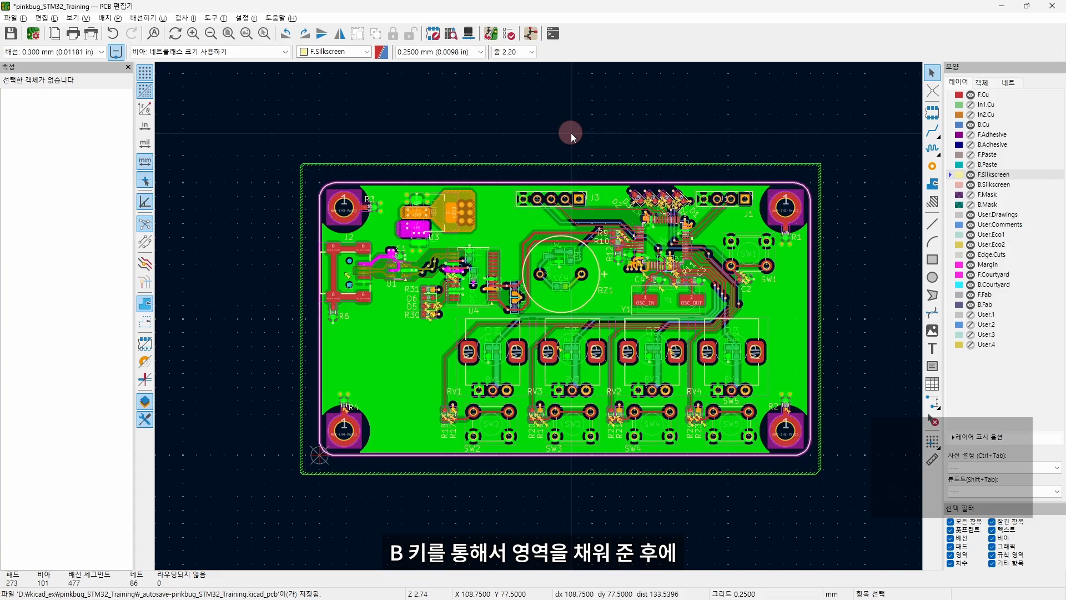
click(509, 33)
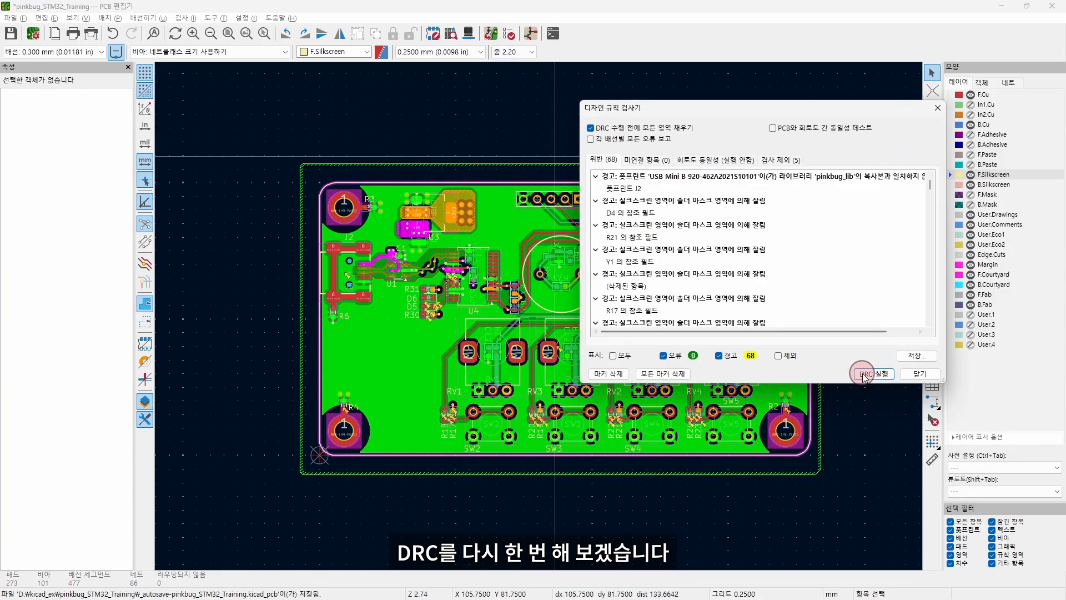
click(870, 374)
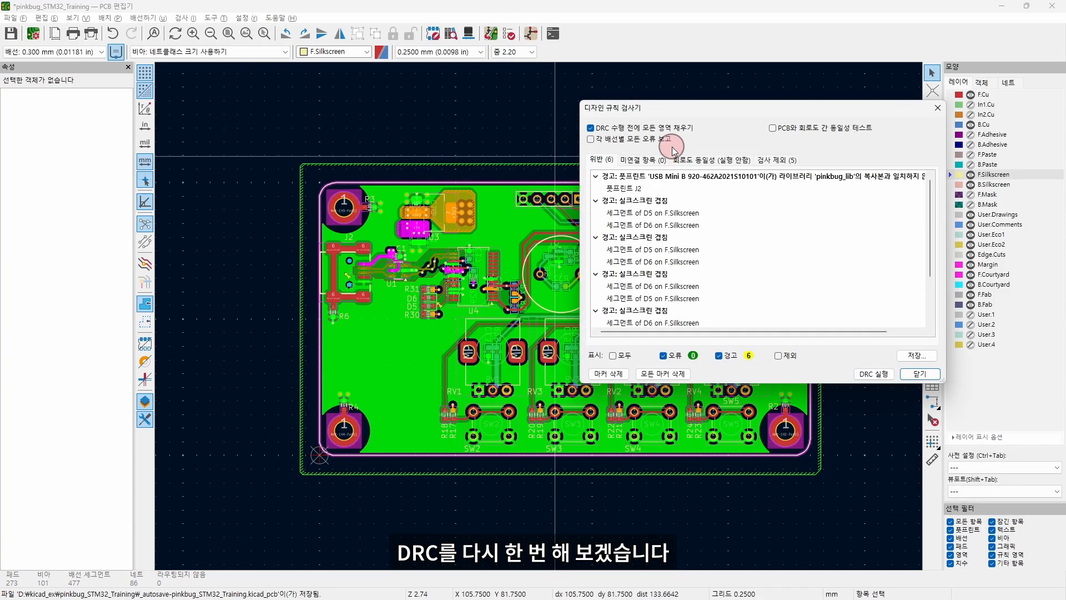
Review the J2 footprint warning and the silkscreen overlap warnings between D5 and D6 on the board.
mouse_move(674, 113)
mouse_down()
mouse_move(650, 106)
mouse_move(670, 113)
mouse_up()
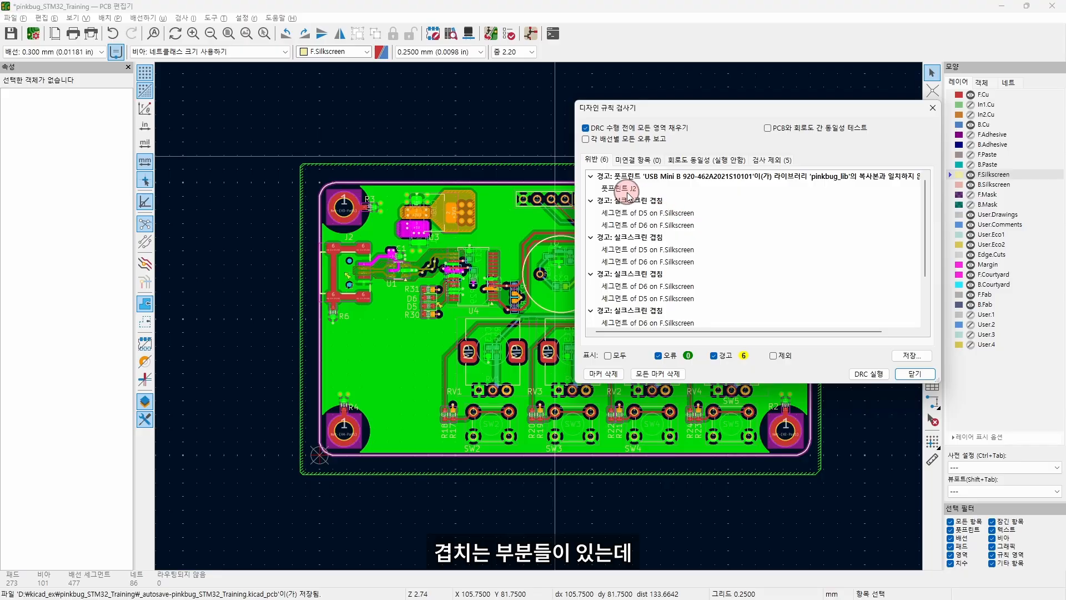
click(628, 189)
click(652, 225)
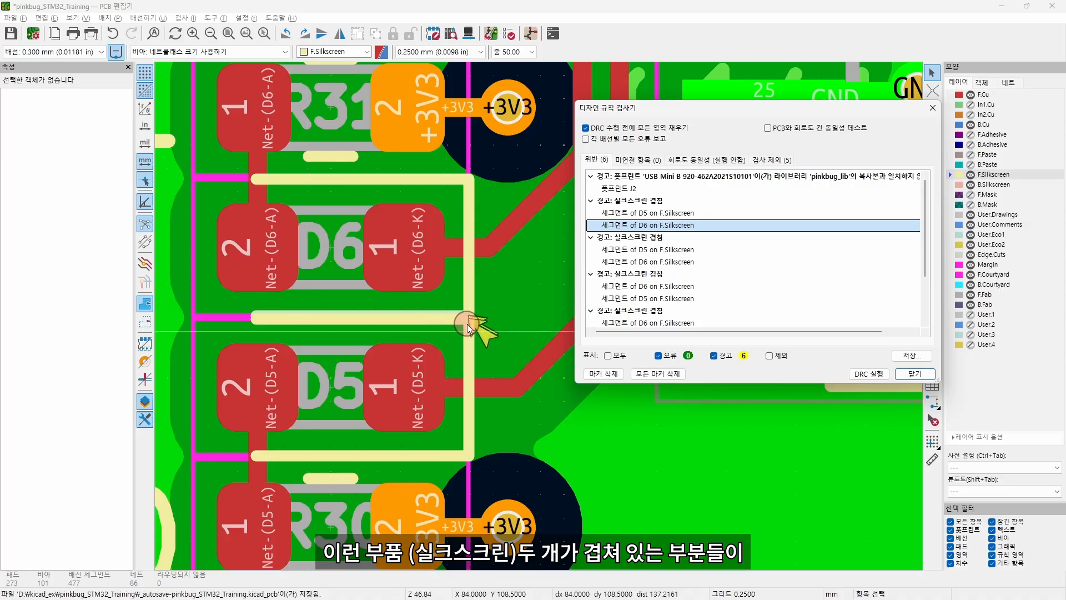
scroll(649, 247, down, 1)
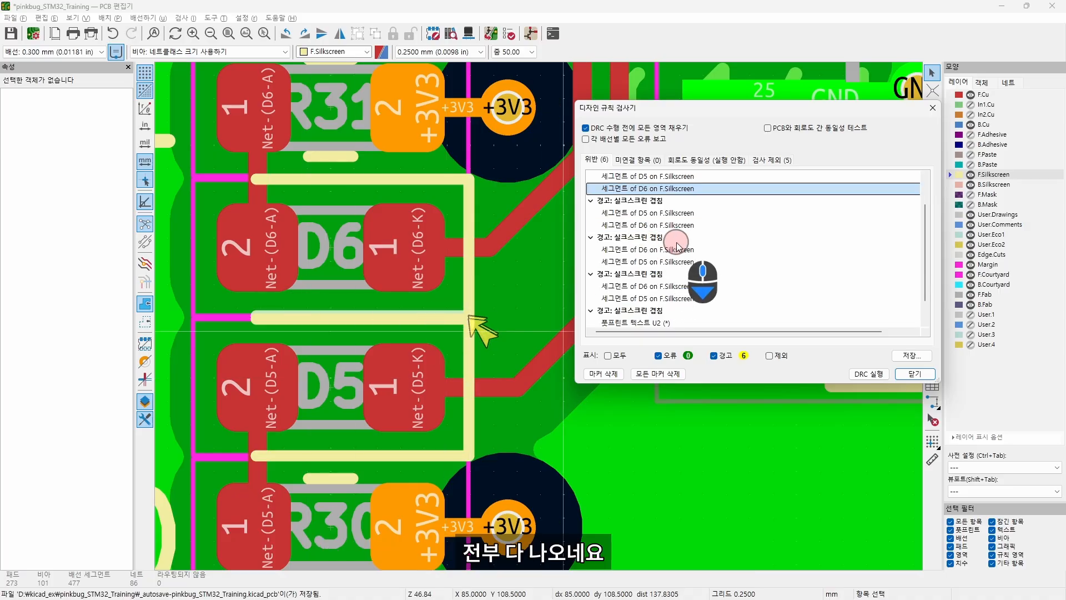
click(677, 250)
click(678, 263)
click(676, 287)
click(673, 298)
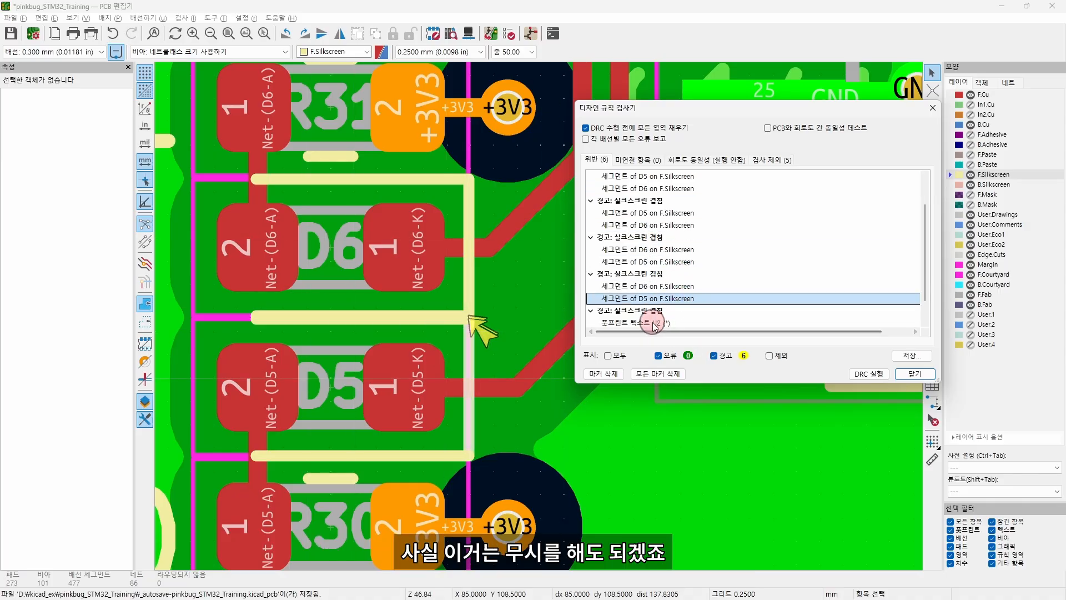
Locate the overlapping U2 asterisk texts from the check results and delete one of the duplicates near C4.
click(653, 324)
scroll(643, 314, down, 1)
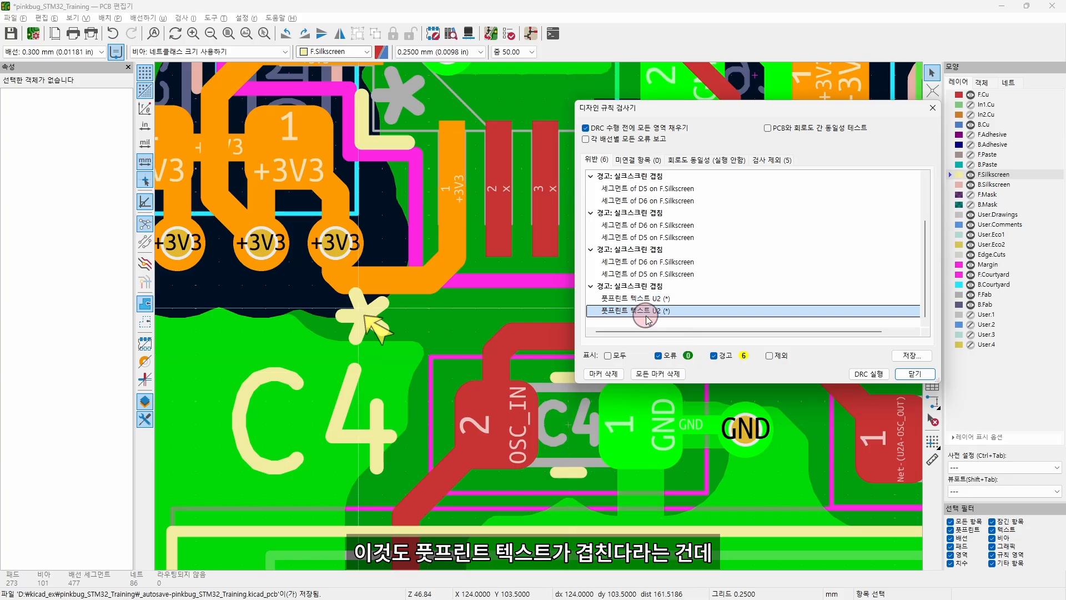
click(639, 315)
double_click(638, 299)
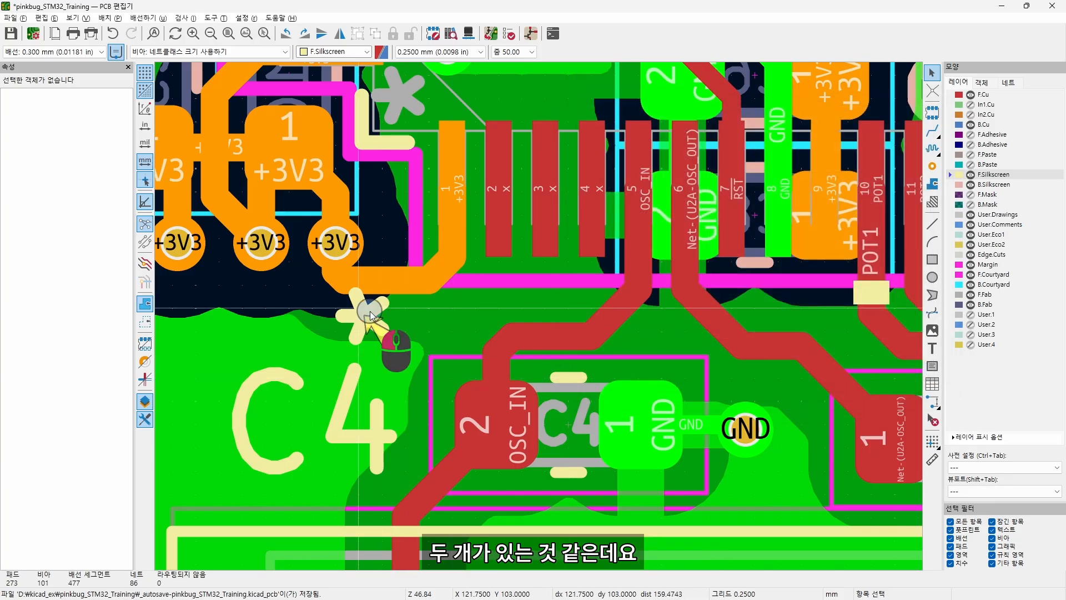
click(370, 315)
click(409, 322)
key(Delete)
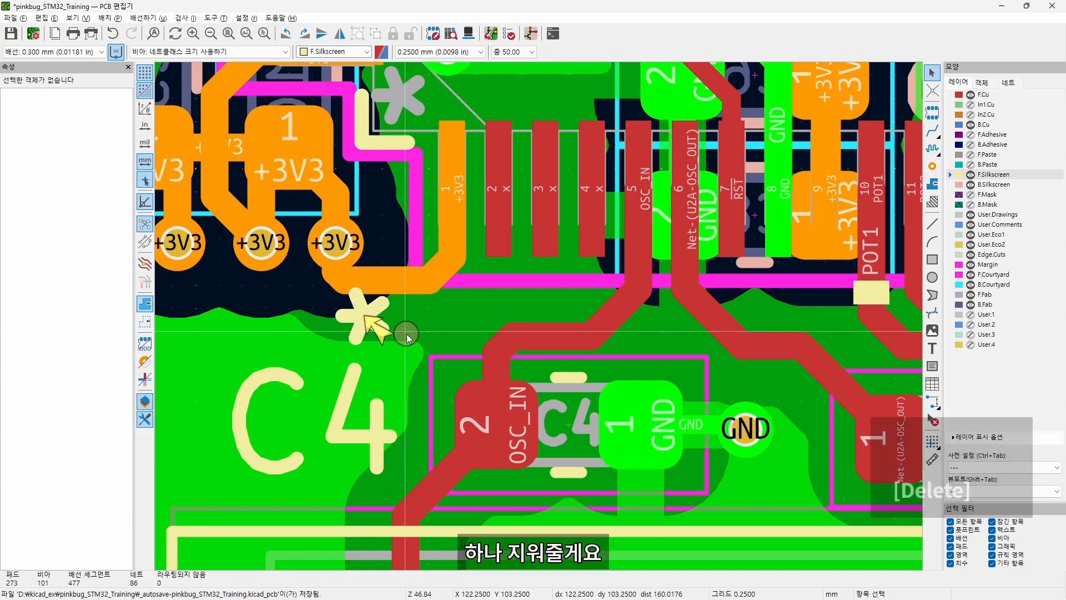
Unfill all copper zones on the board.
scroll(542, 314, down, 10)
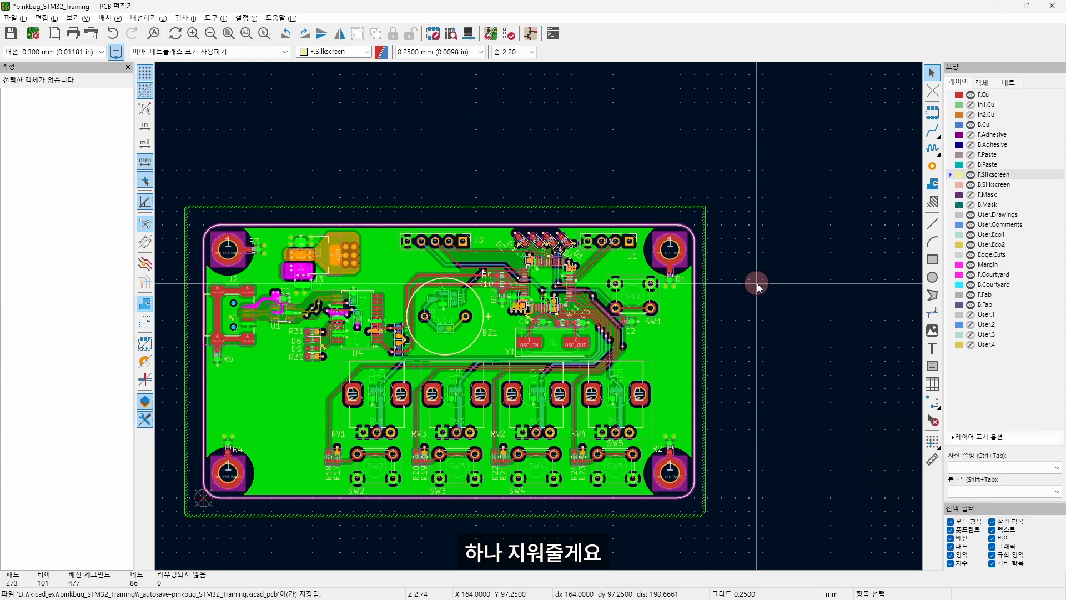
key(ctrl+b)
middle_drag(413, 362, 493, 336)
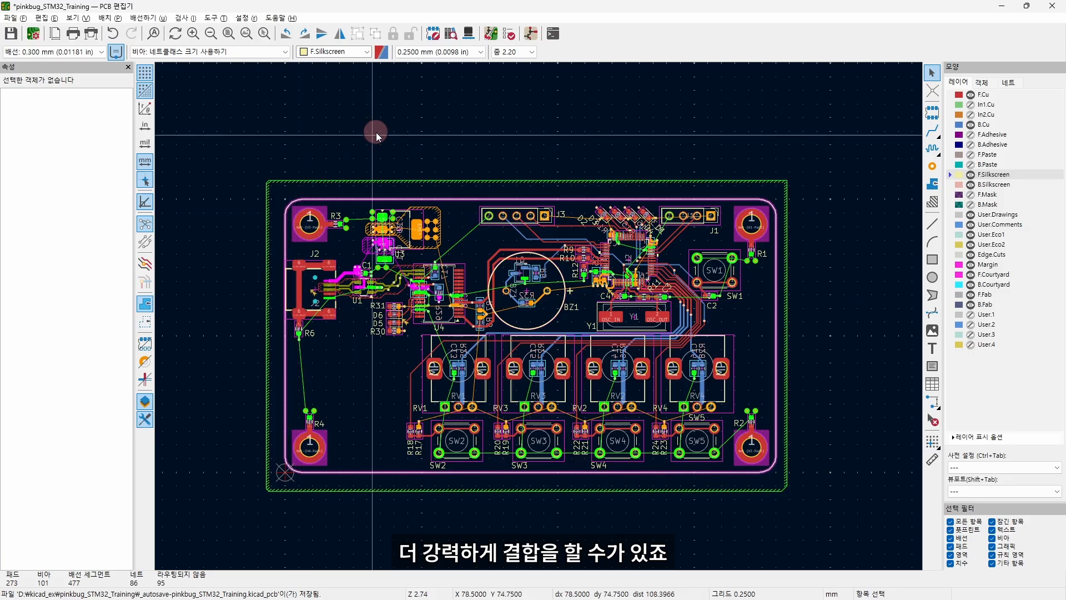
Set the grid to 5.0000 mm for placing stitching vias.
click(932, 166)
scroll(369, 365, up, 3)
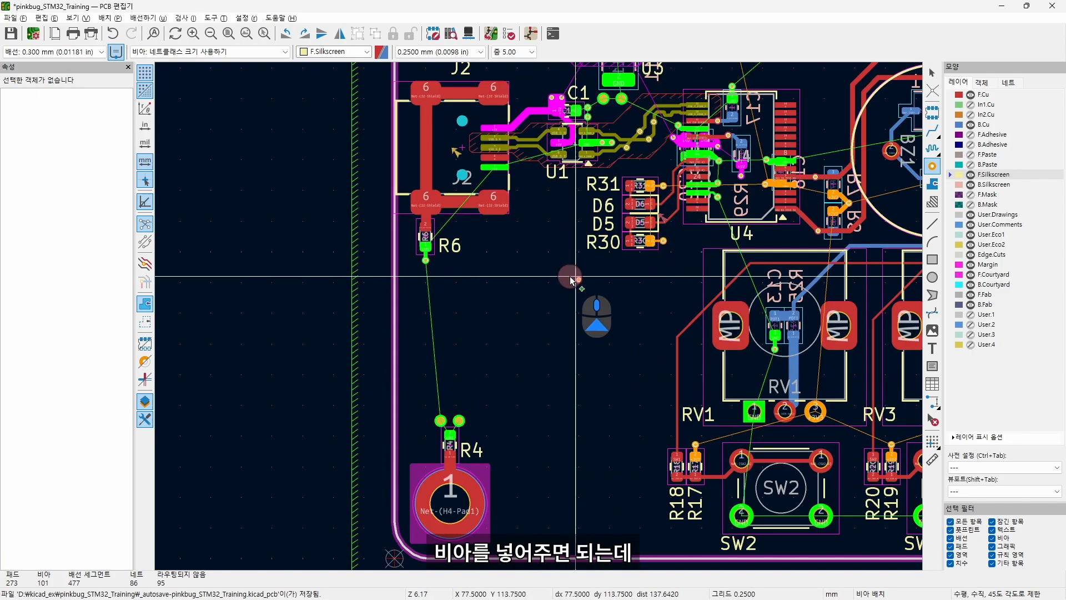
click(479, 52)
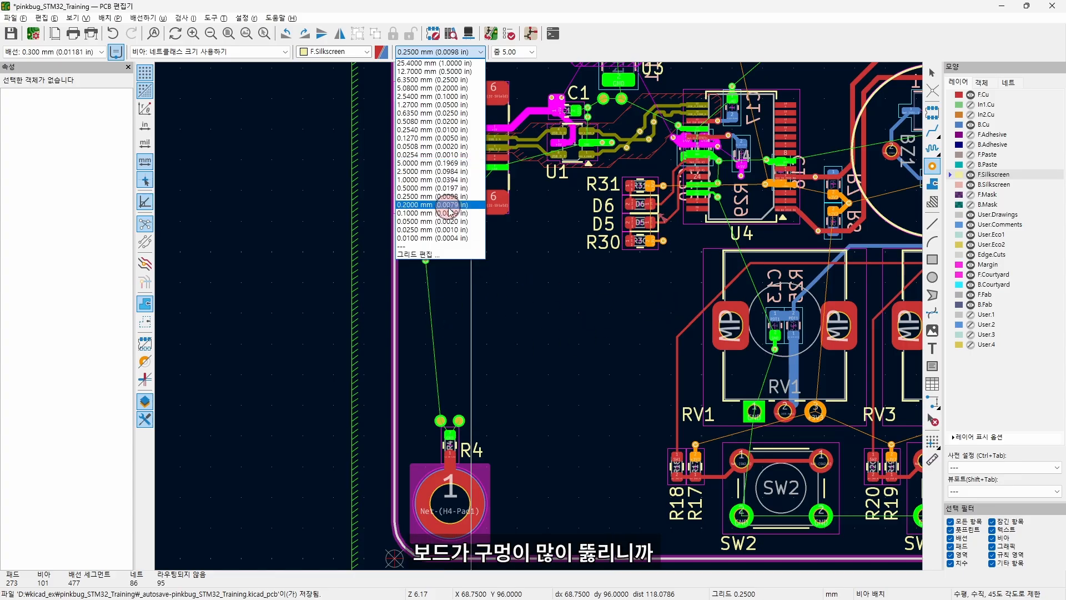
click(417, 165)
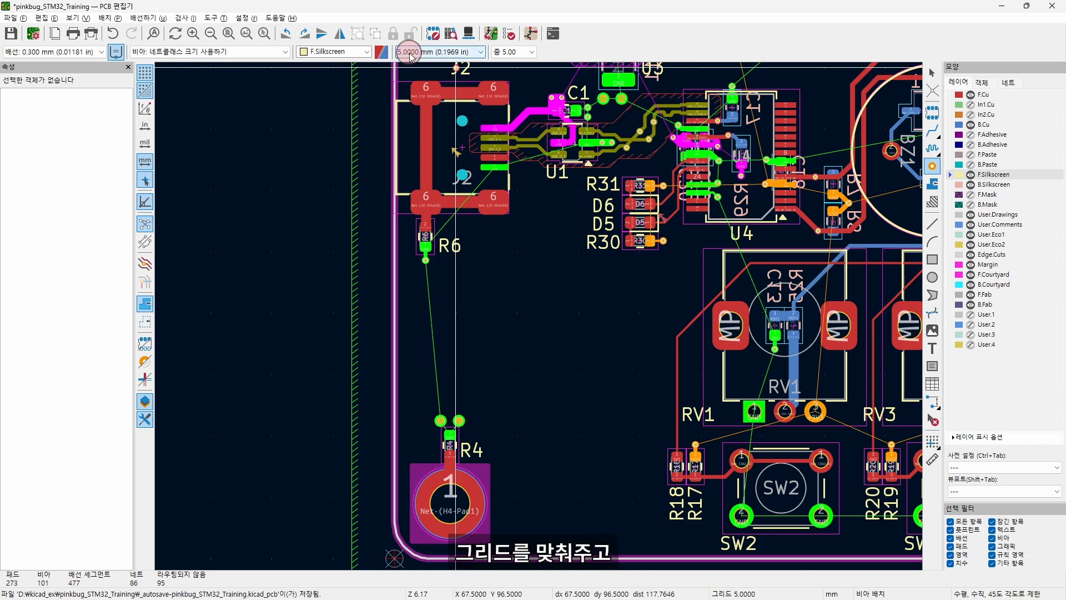
Place a via in the empty area below R30 at X 82.5 mm, Y 116.5 mm, and select it.
click(933, 168)
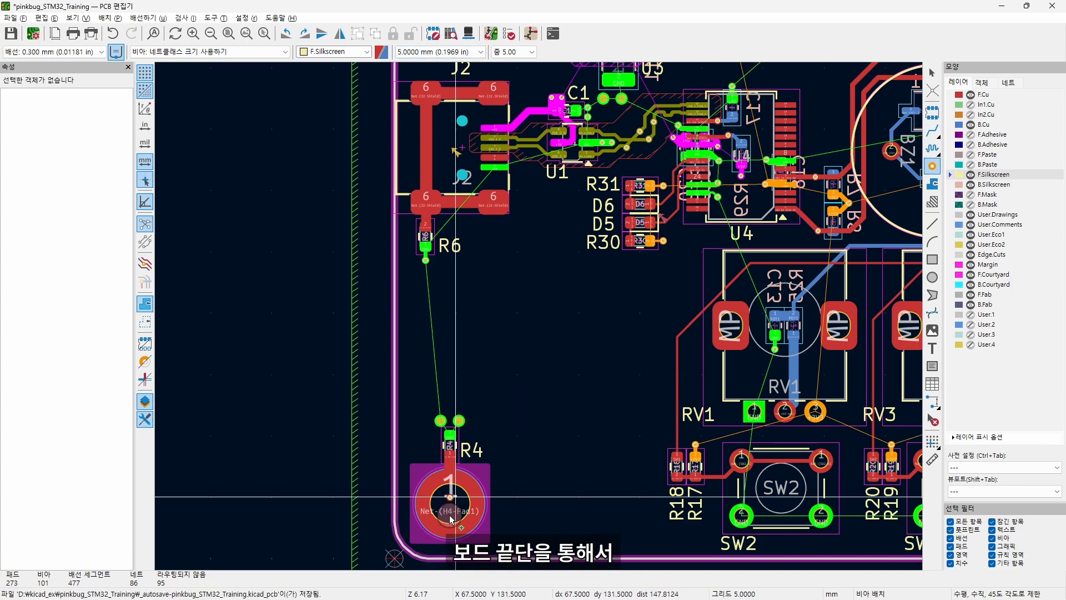
middle_drag(599, 321, 590, 318)
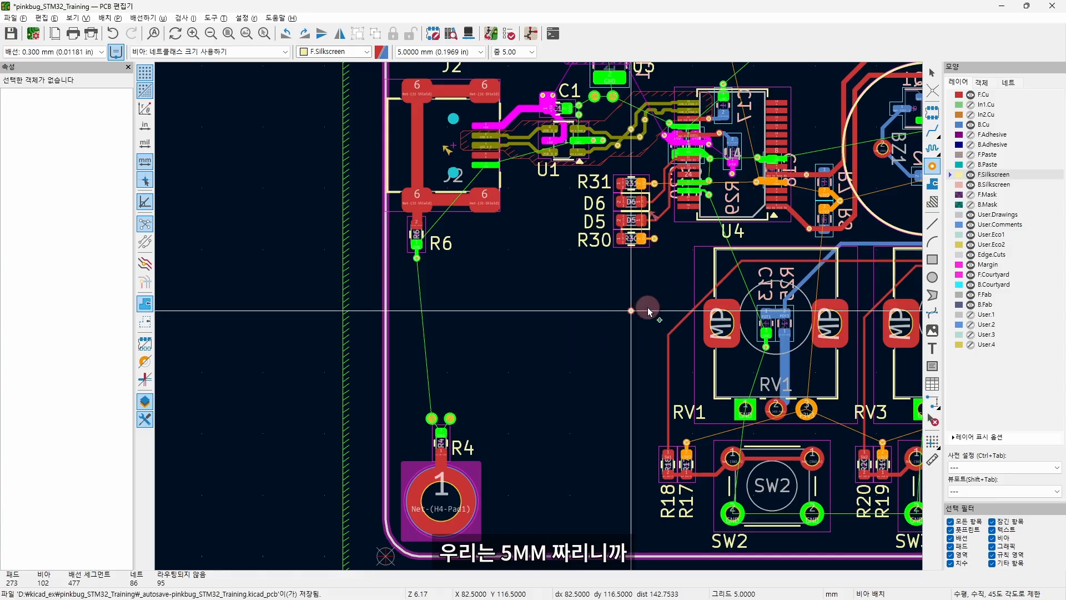
scroll(631, 314, up, 4)
click(541, 316)
key(Escape)
click(546, 320)
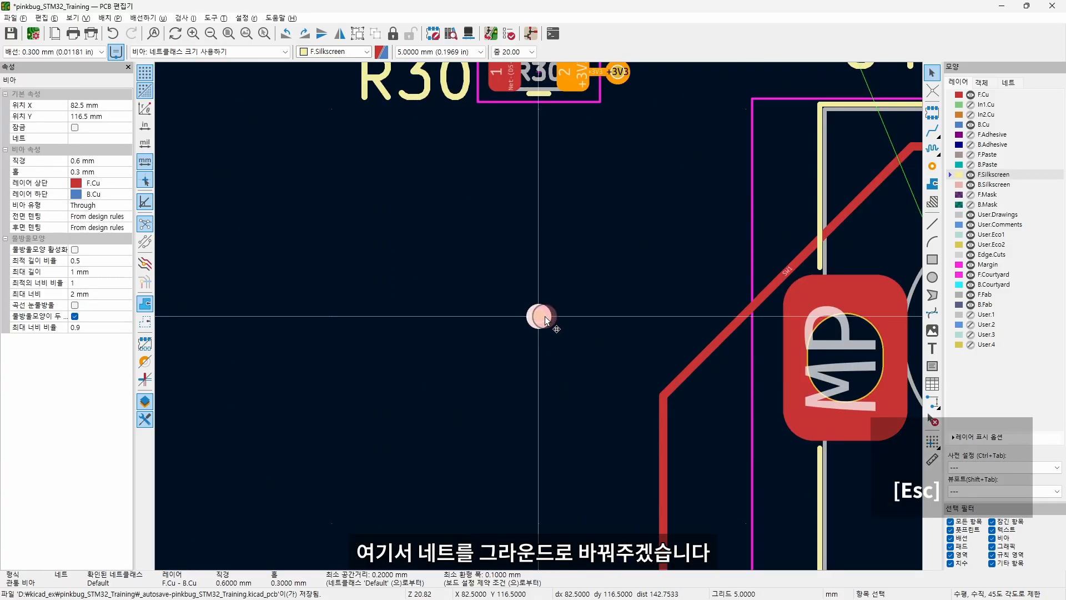
Assign the selected via below R30 to the GND net.
key(g)
click(99, 137)
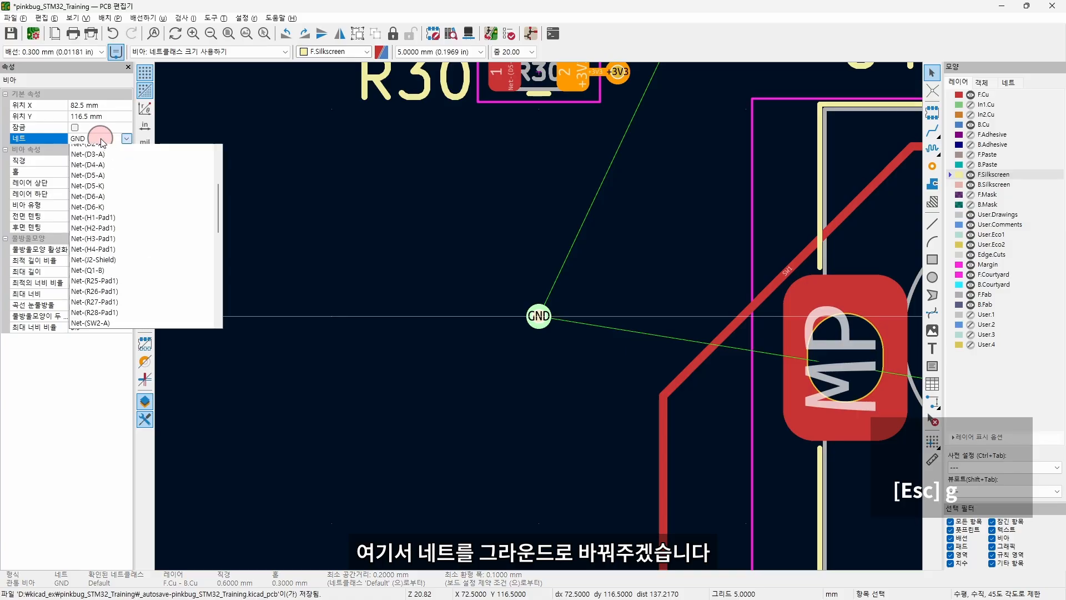
click(126, 139)
scroll(539, 316, down, 1)
scroll(539, 315, down, 3)
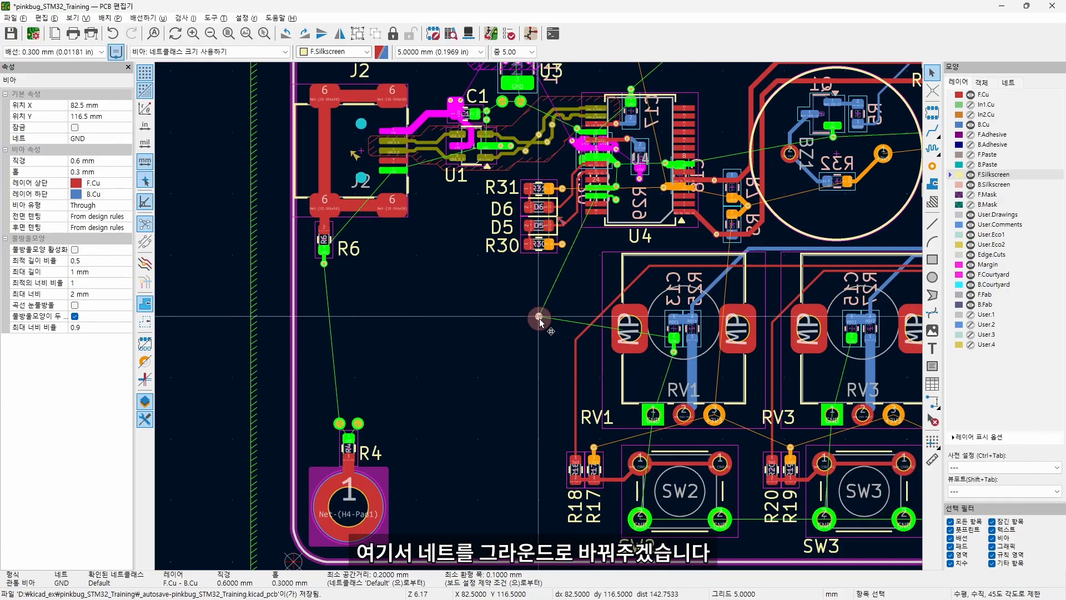
Copy the GND via and paste three copies about 5 mm apart in a row toward the board's left edge.
key(ctrl+c)
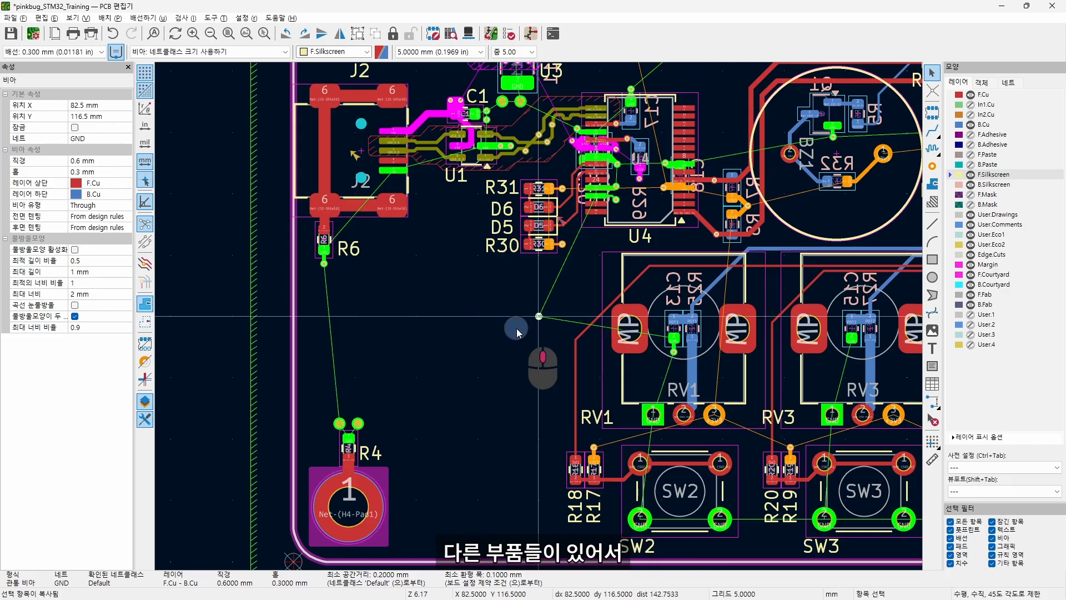
middle_drag(517, 328, 477, 380)
scroll(525, 328, down, 5)
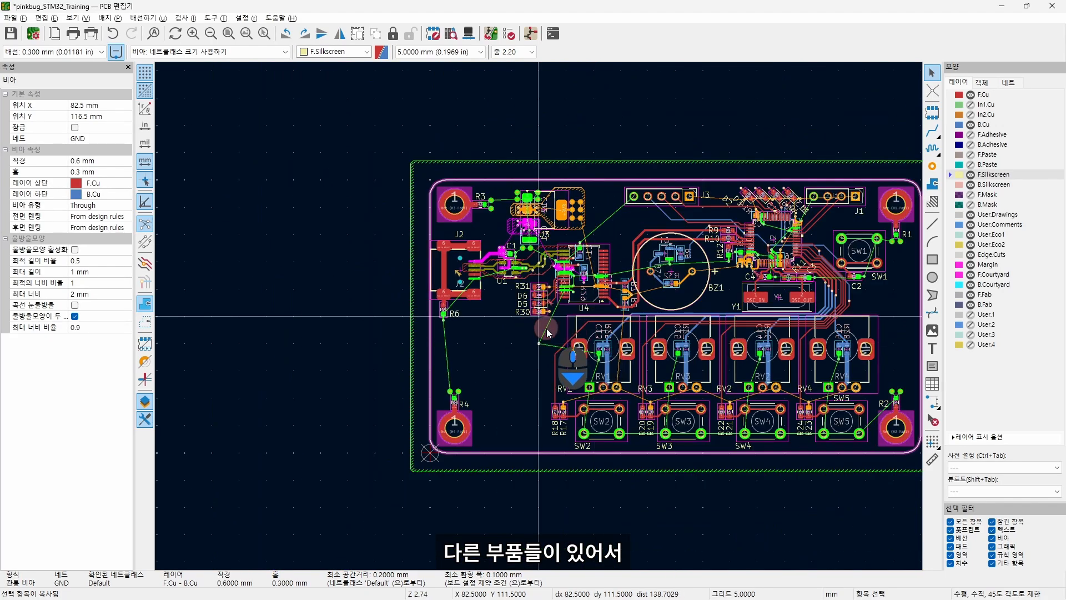
scroll(538, 314, up, 7)
key(ctrl+v)
click(438, 321)
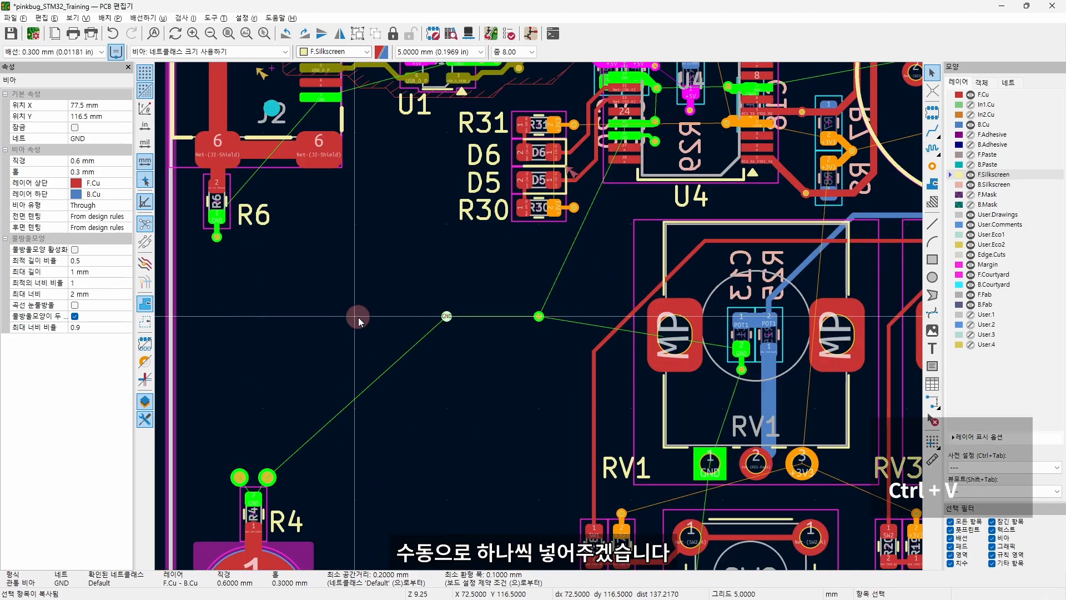
key(ctrl+v)
click(354, 316)
key(ctrl+v)
click(265, 316)
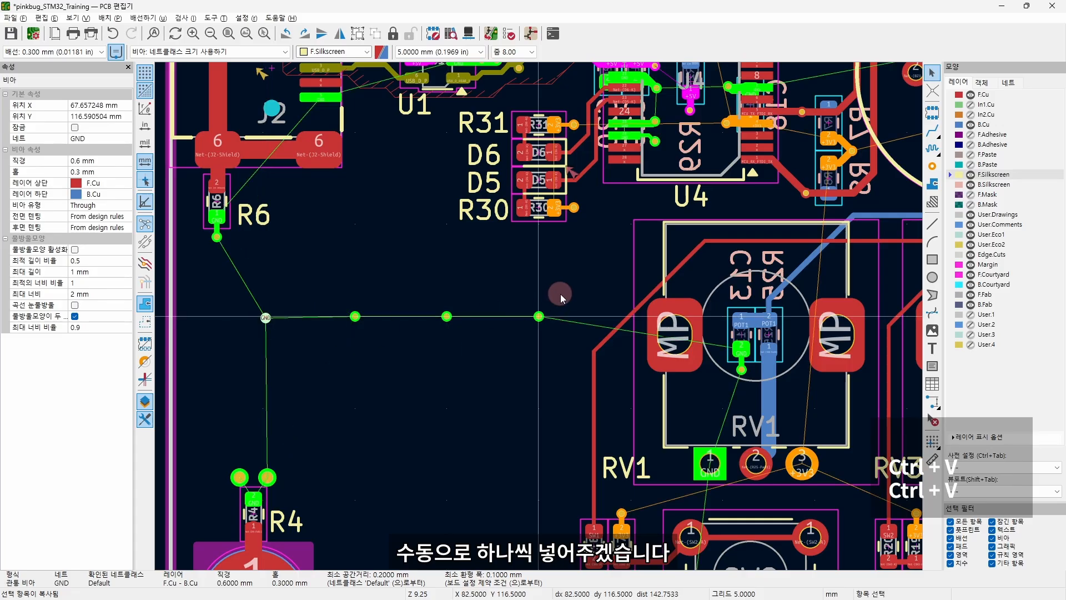
Copy the row of four GND vias and paste it 5 mm below the original row.
drag(561, 294, 240, 340)
key(ctrl+v)
click(264, 421)
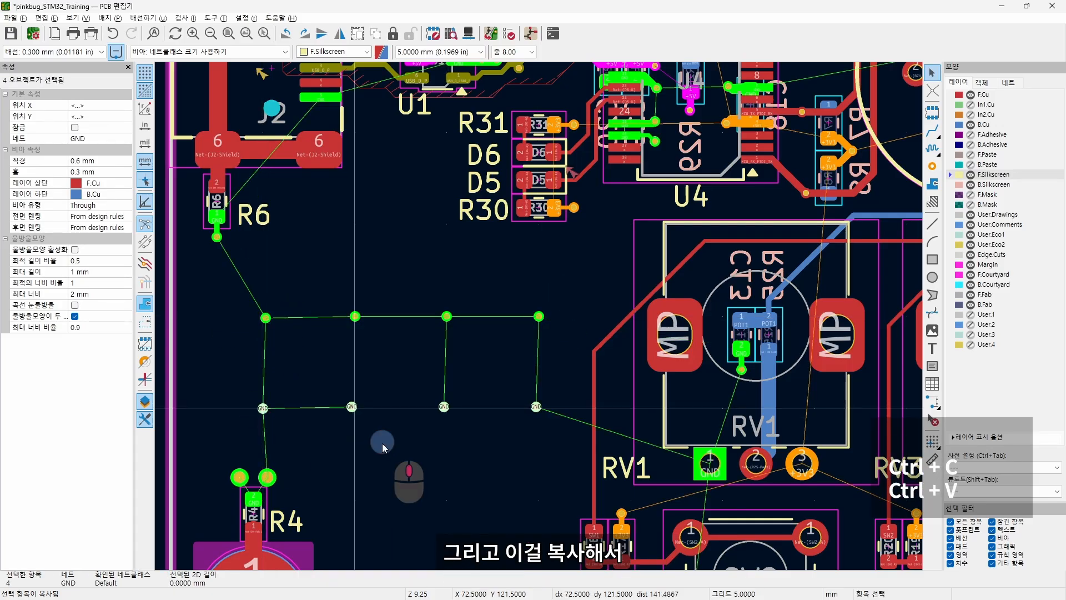
Copy three vias of the lower row and paste them as two more rows, at Y 126.5 and 131.5 mm, right of R4.
middle_drag(382, 443, 439, 330)
drag(619, 268, 396, 334)
key(ctrl+c)
key(ctrl+v)
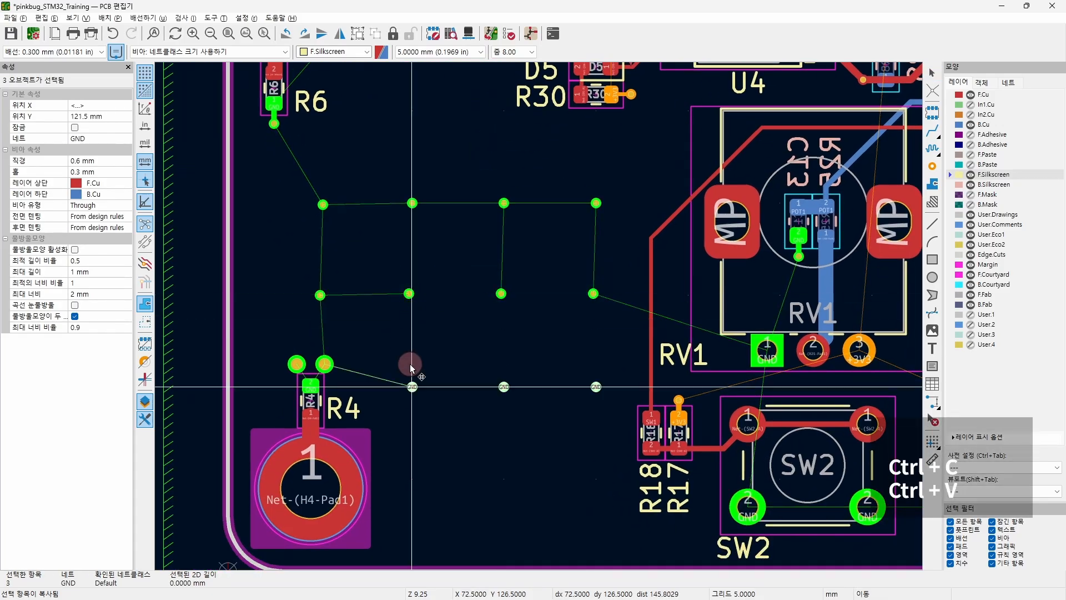
click(410, 368)
middle_drag(450, 402, 461, 293)
key(ctrl+v)
click(416, 382)
Paste another row of three GND vias at Y 111.5 mm, between R6 and R30.
middle_drag(551, 218, 539, 411)
key(ctrl+v)
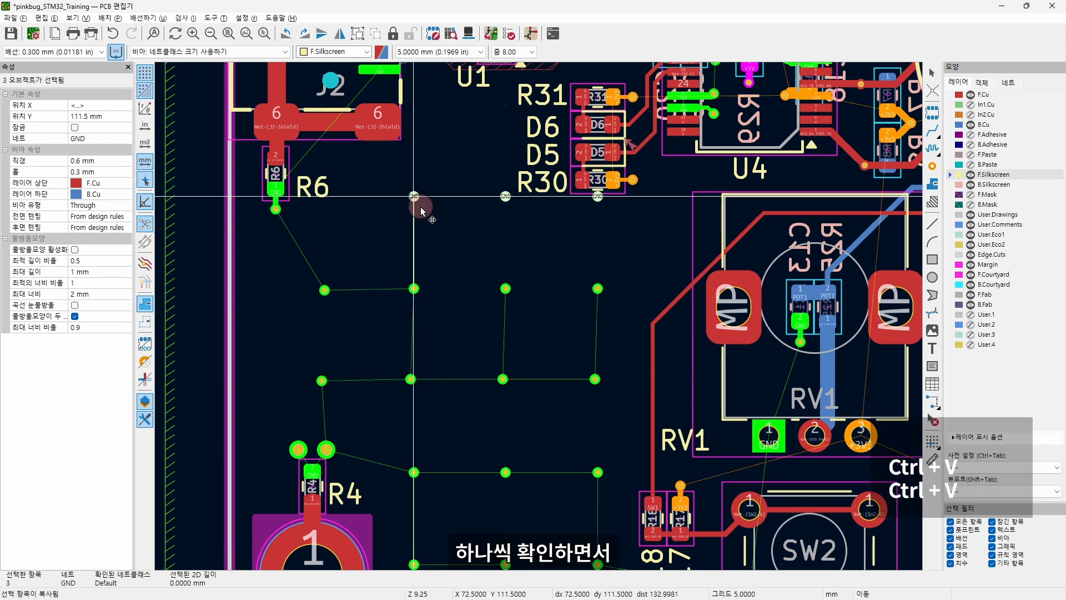
click(421, 206)
middle_drag(487, 160, 537, 315)
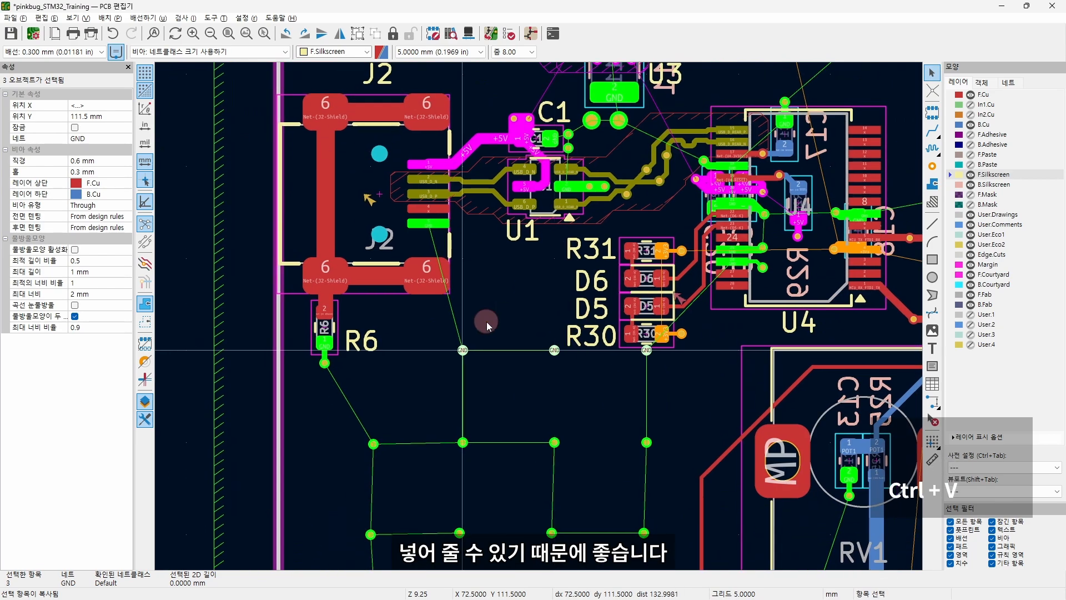
Paste single GND vias below U1 at Y 106.5 mm and along Y 96.5 mm from below R3 to above U4.
click(515, 306)
key(ctrl+v)
middle_drag(547, 244, 472, 344)
middle_drag(398, 220, 451, 320)
key(ctrl+v)
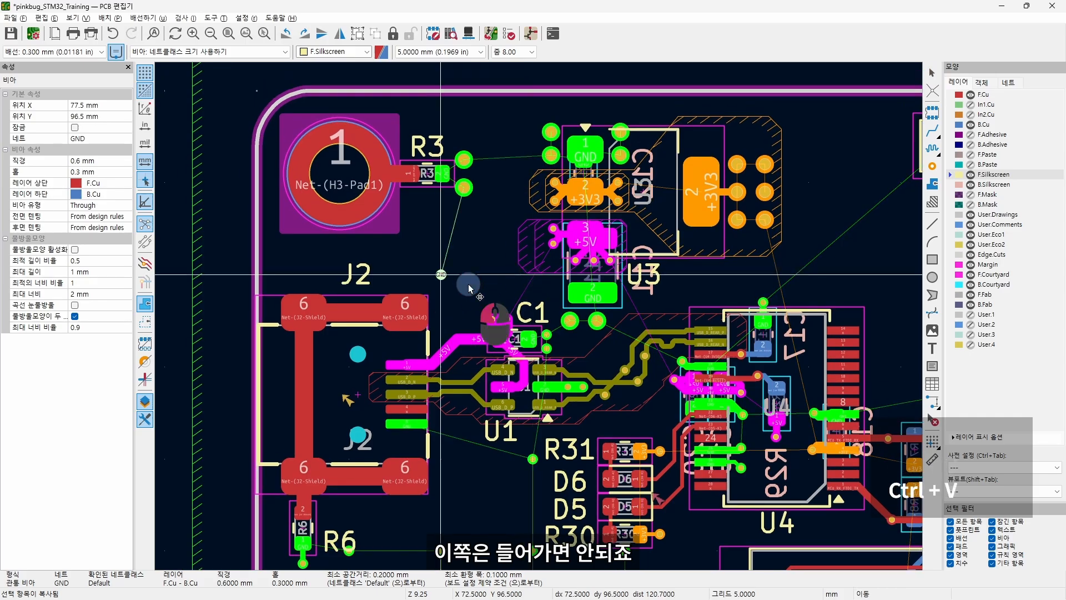
click(510, 280)
middle_drag(678, 275, 530, 300)
key(ctrl+v)
click(546, 300)
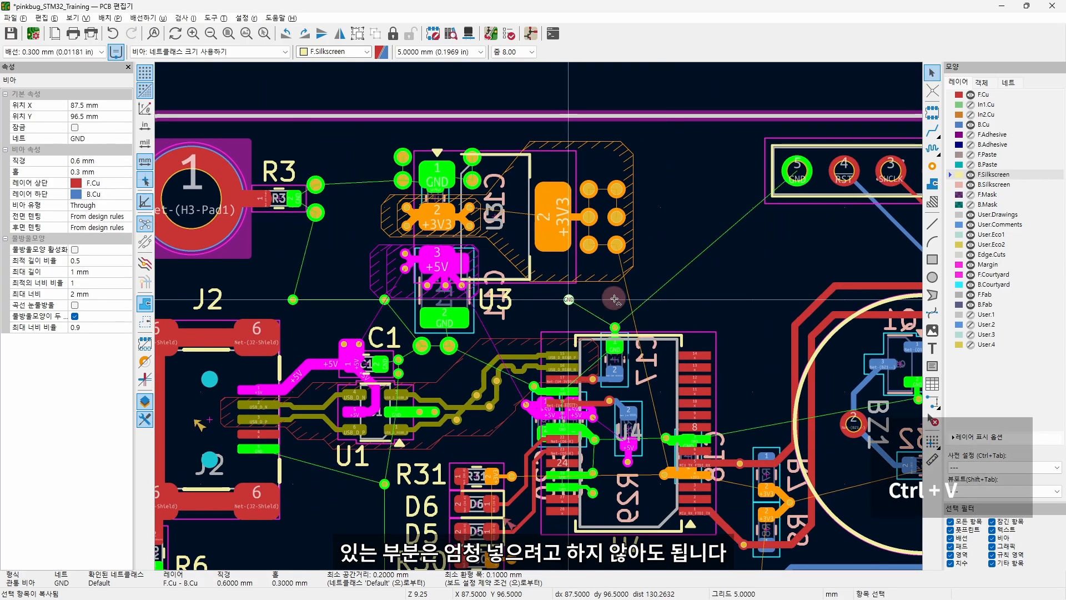
Paste GND vias on the 5 mm grid in the free area between U3 and J3, at X 92.5 and 97.5 mm.
key(ctrl+v)
click(701, 304)
key(ctrl+v)
click(663, 210)
key(ctrl+v)
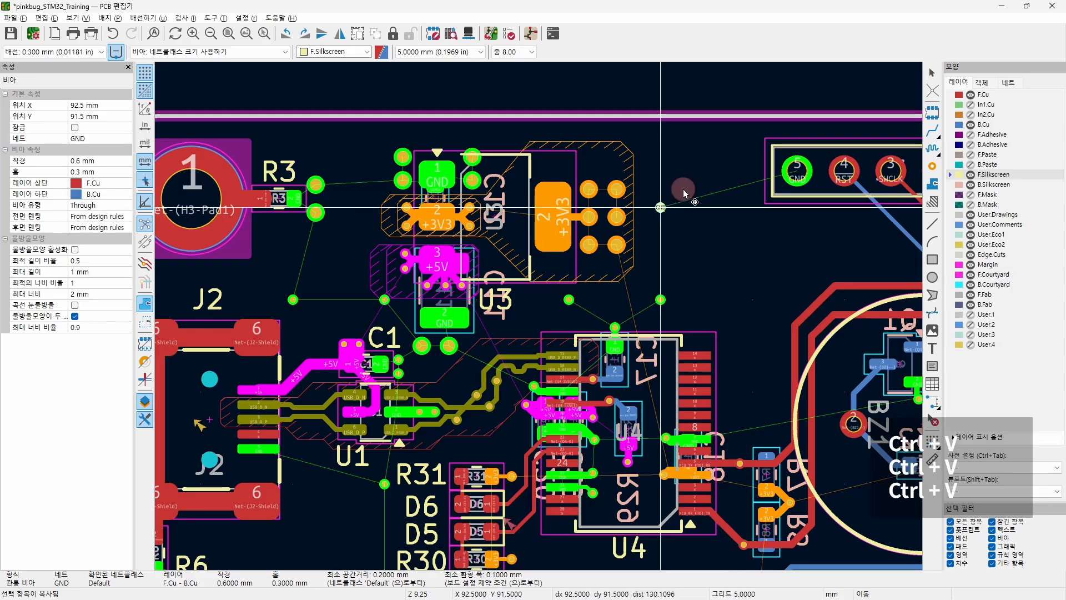
click(744, 220)
key(ctrl+v)
click(749, 310)
middle_drag(842, 249, 585, 210)
key(ctrl+v)
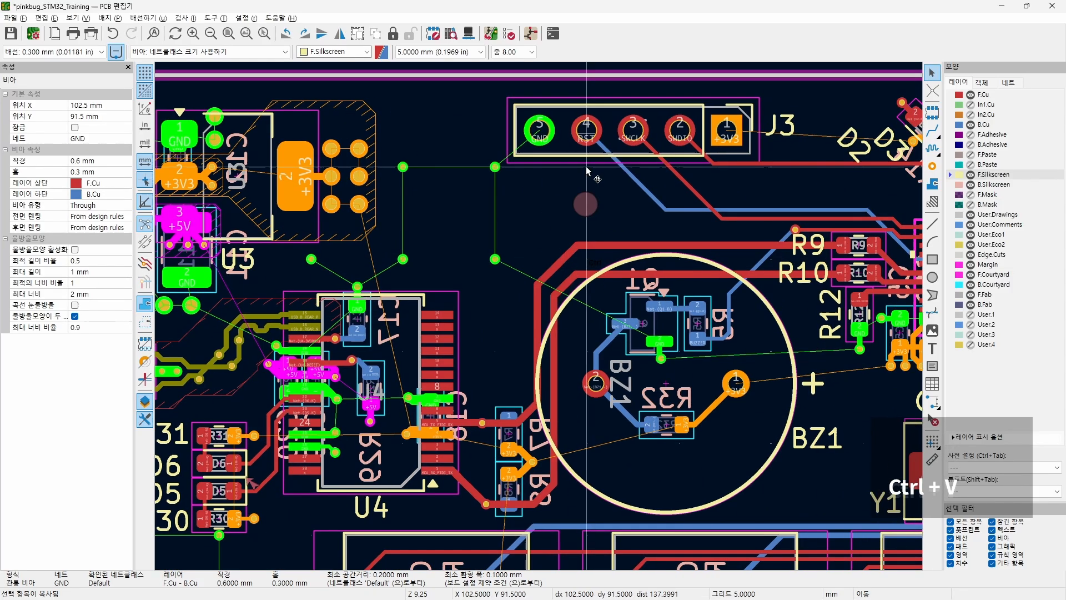
click(611, 182)
Try a GND via inside BZ1's outline at X 102.5, Y 101.5 mm, checking its clearance to the nearby track.
key(ctrl+v)
click(591, 357)
scroll(591, 357, up, 10)
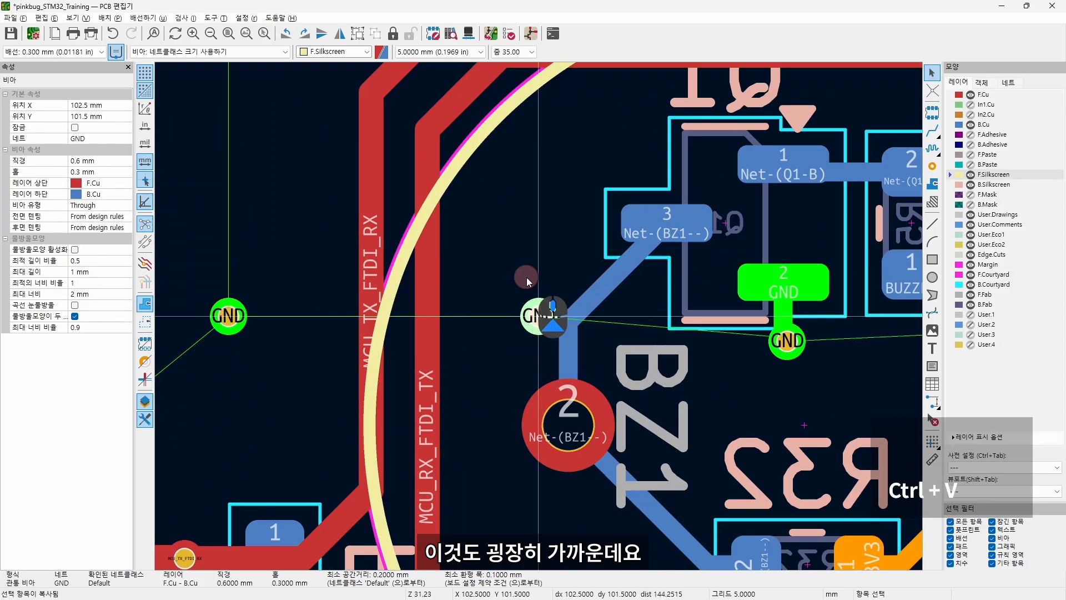
scroll(539, 315, down, 4)
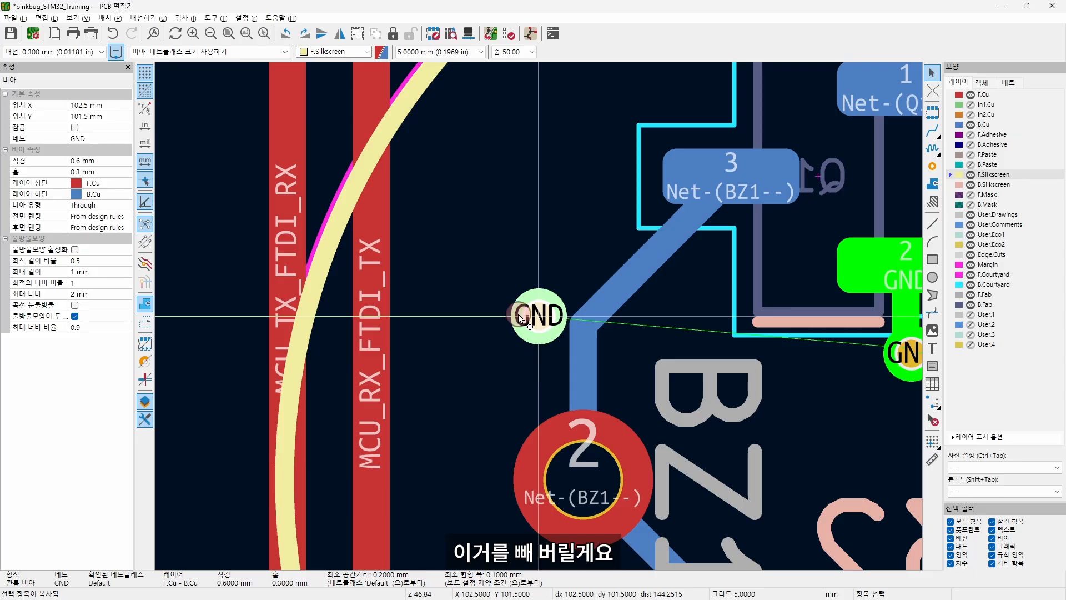
key(Delete)
Paste a GND via inside BZ1 below R32 and a row of three below U4 at Y 111.5 mm.
scroll(538, 321, down, 6)
key(ctrl+v)
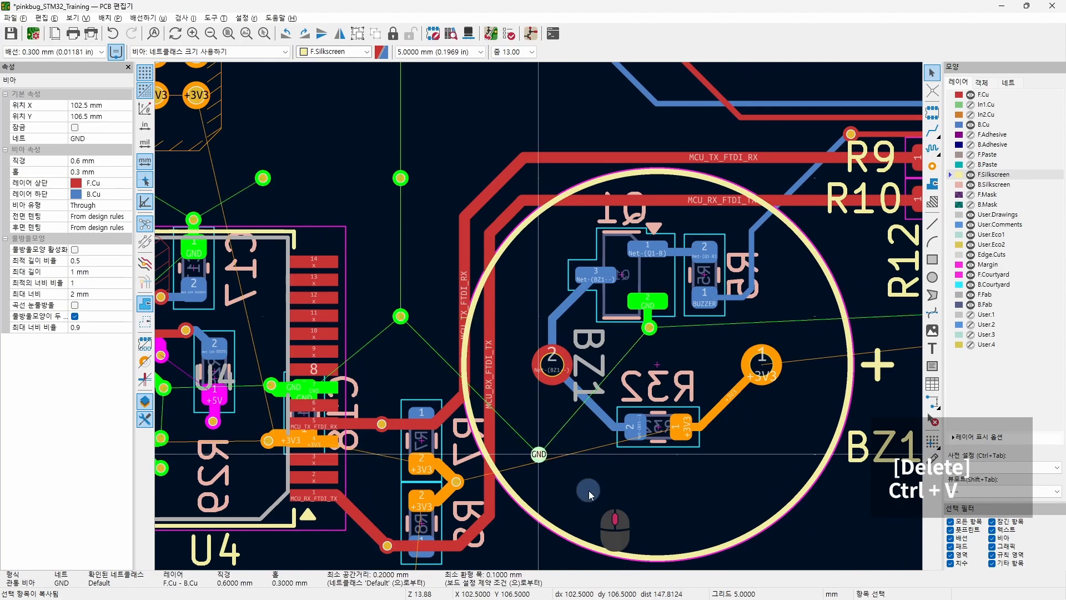
click(589, 494)
middle_drag(588, 494, 593, 282)
key(ctrl+v)
middle_drag(381, 370, 631, 275)
key(ctrl+v)
click(452, 297)
key(ctrl+v)
click(371, 309)
scroll(792, 289, down, 1)
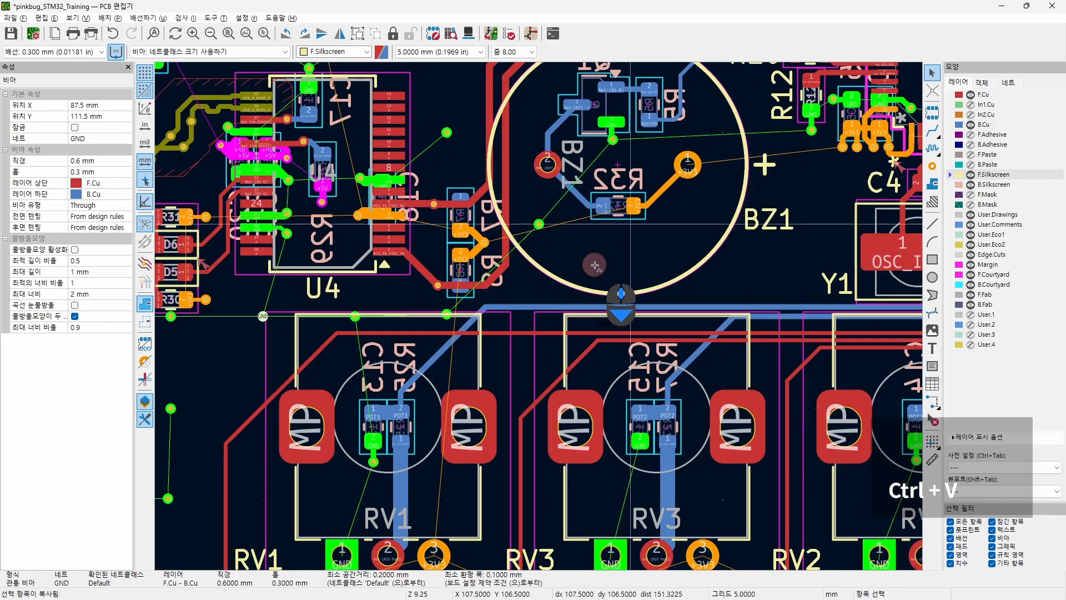
Paste GND vias on the right side of BZ1, below J1 at Y 91.5 mm, and between U2 and SW1.
click(722, 223)
key(ctrl+v)
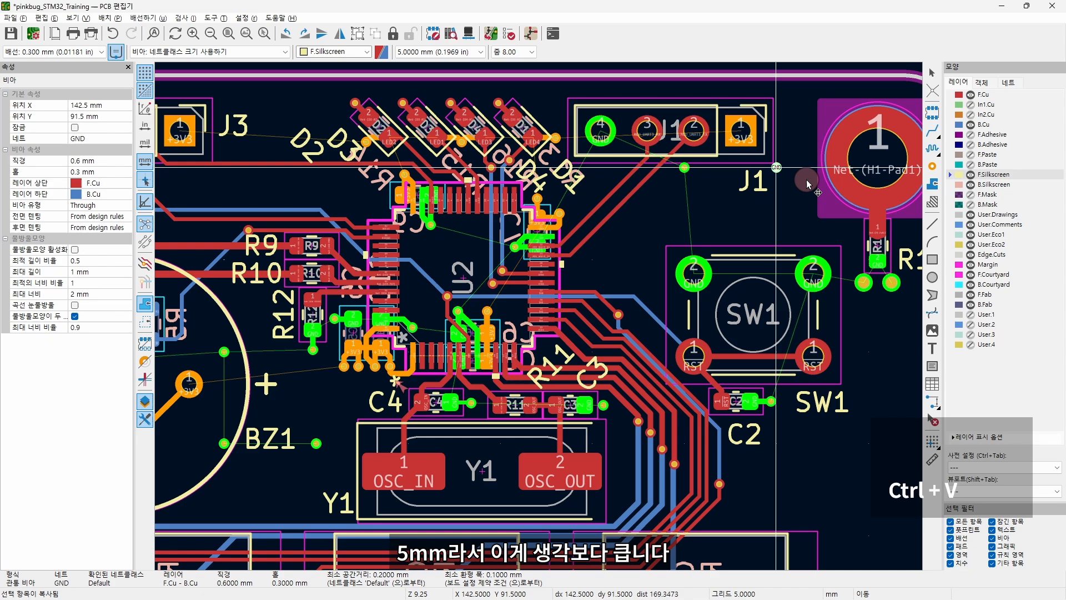
click(806, 180)
middle_drag(795, 224, 737, 178)
key(ctrl+v)
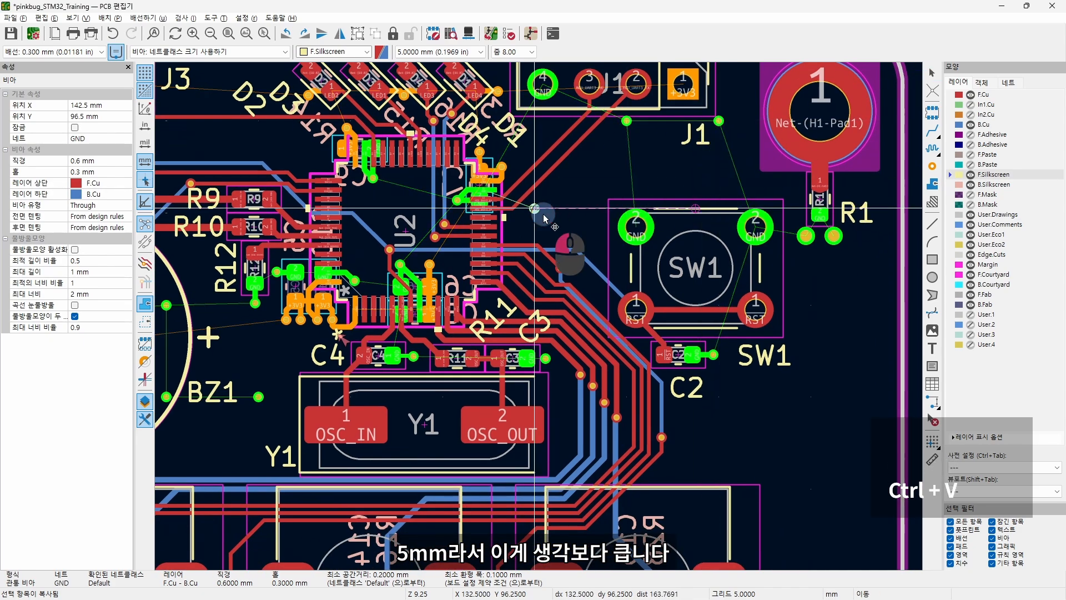
click(543, 218)
Paste GND vias right of SW1 at X 147.5 mm and beside C2 at Y 106.5 mm.
key(ctrl+v)
click(812, 307)
key(ctrl+v)
click(812, 401)
key(ctrl+v)
click(722, 397)
Paste GND vias right of RV4 at X 147.5 mm and in a row across RV4 around Y 121.5 mm.
middle_drag(784, 440, 702, 214)
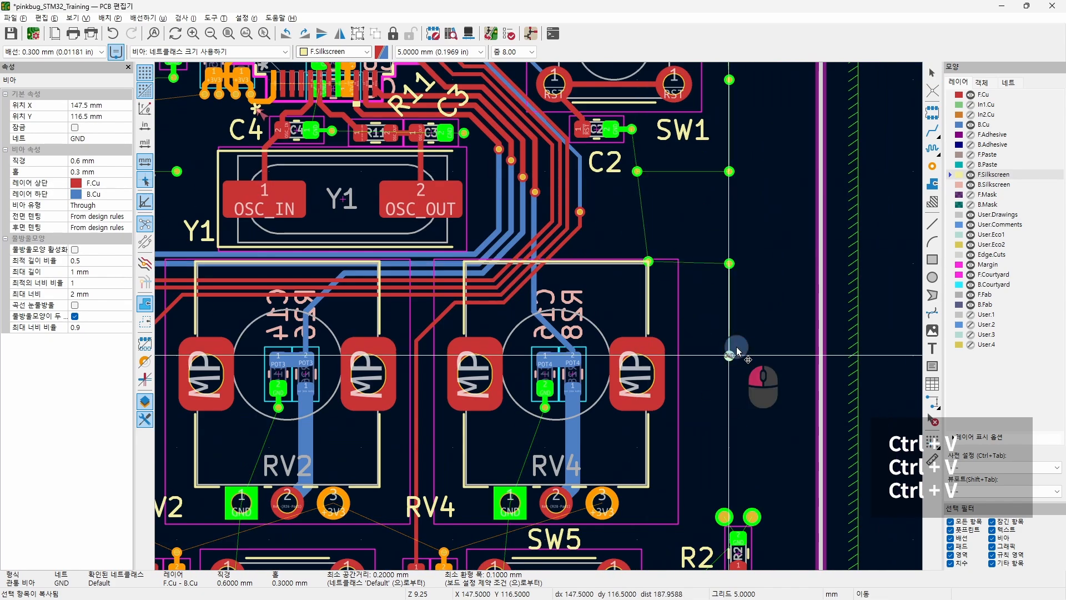
click(736, 351)
key(ctrl+v)
click(729, 442)
key(ctrl+v)
click(651, 448)
key(ctrl+v)
click(516, 449)
key(ctrl+v)
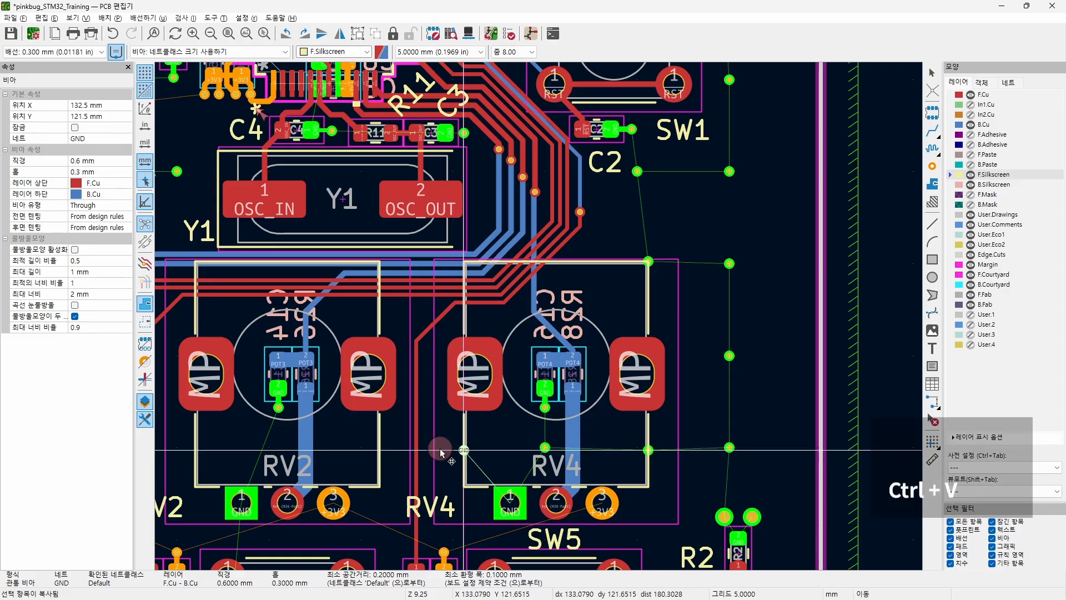
click(449, 451)
Paste GND vias around SW5 at X 142.5, Y 126.5 and 131.5 mm, and at X 137.5, Y 131.5 mm.
key(ctrl+v)
middle_drag(777, 483, 821, 251)
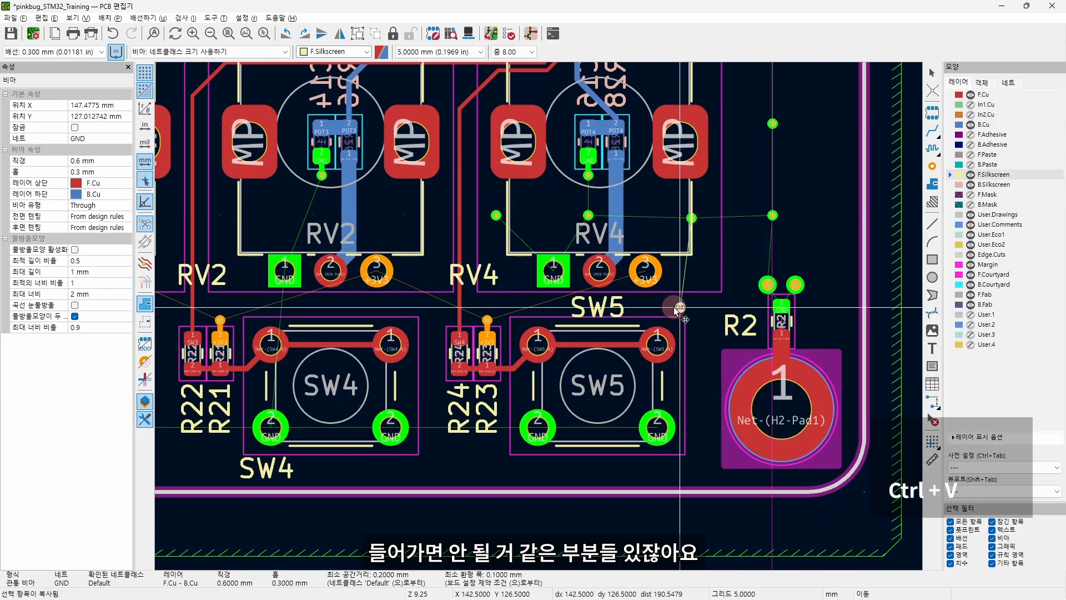
click(680, 307)
key(ctrl+v)
click(682, 404)
key(ctrl+v)
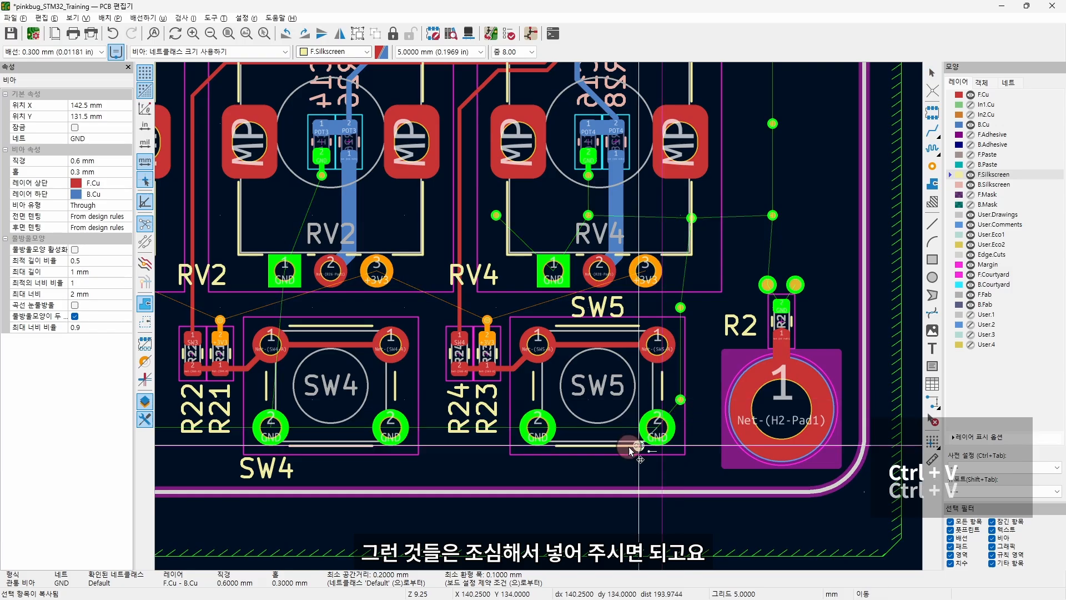
click(592, 409)
Paste GND vias around SW3 and SW4 and along the row from RV3 to RV4.
key(ctrl+v)
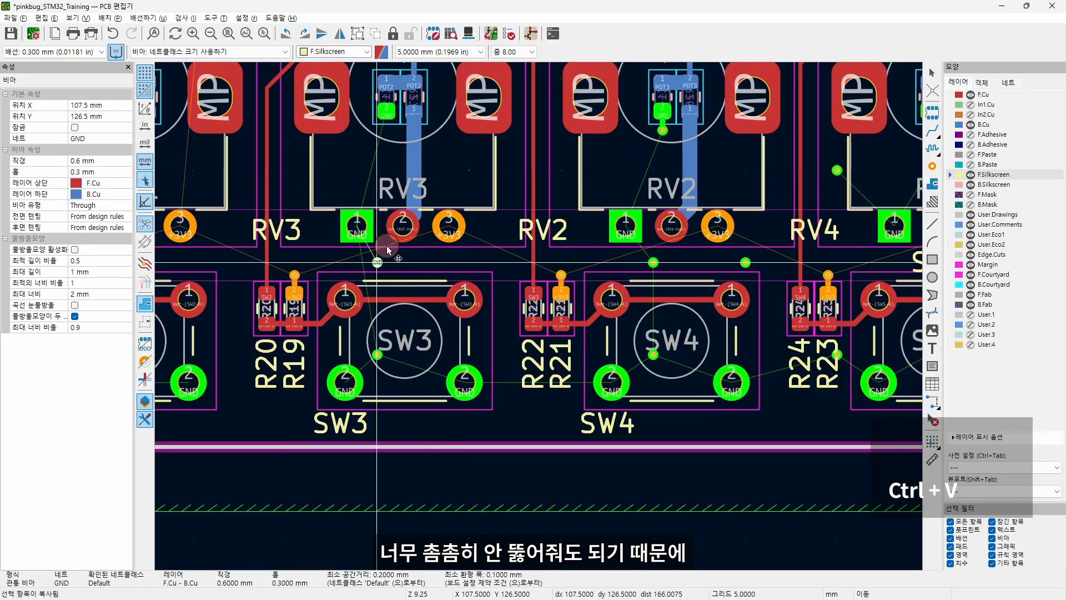
click(377, 255)
key(ctrl+v)
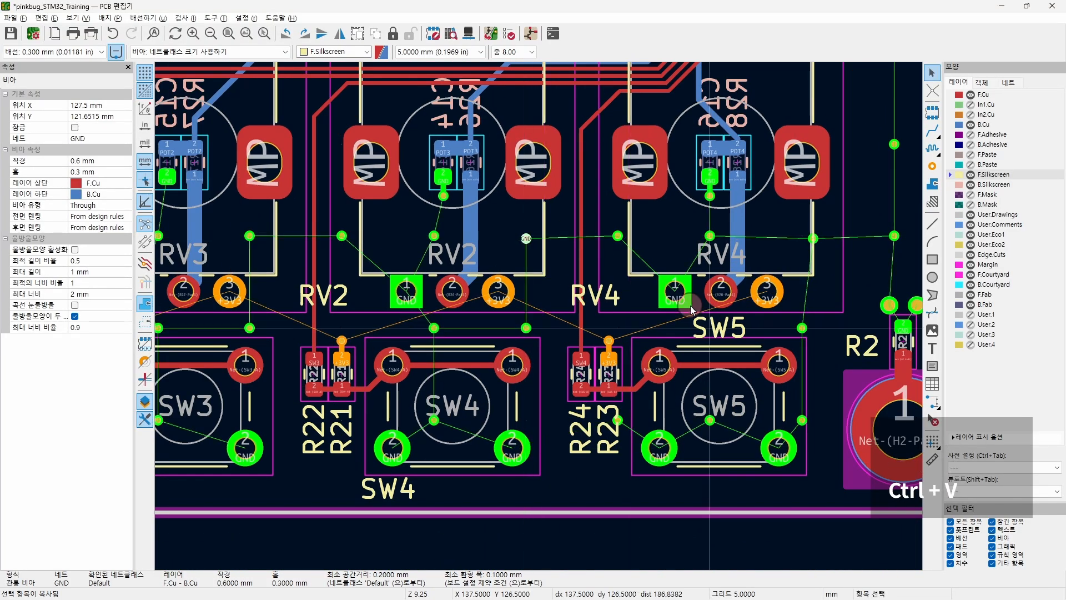
Set the grid to 0.5000 mm and place a GND via at X 72.5, Y 135 mm, 1.5 mm inside the lower board outline.
scroll(517, 305, down, 3)
middle_drag(517, 306, 631, 371)
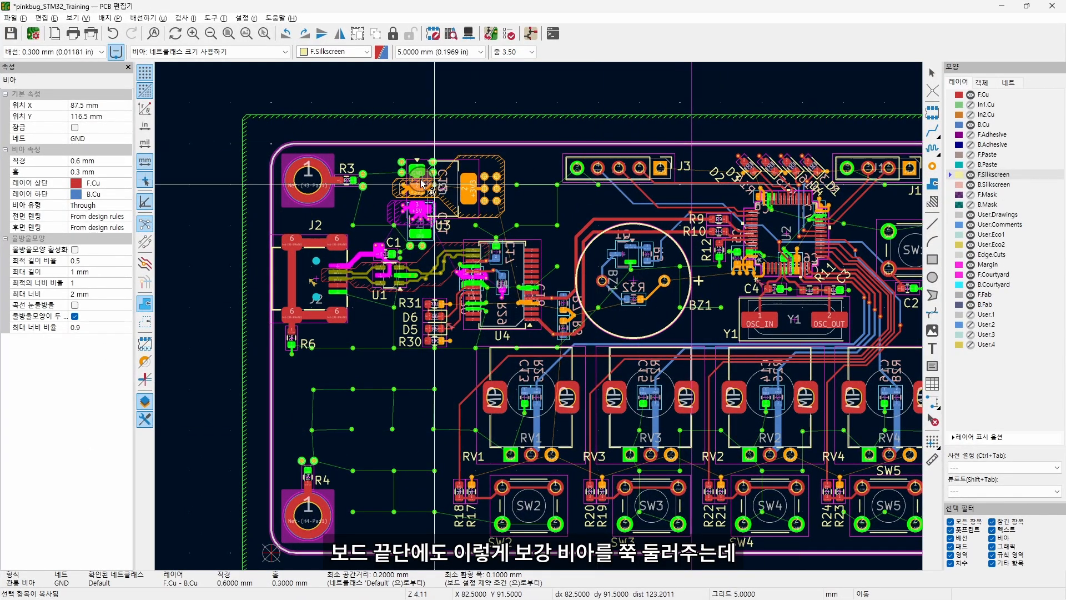
scroll(477, 552, up, 2)
scroll(540, 319, up, 2)
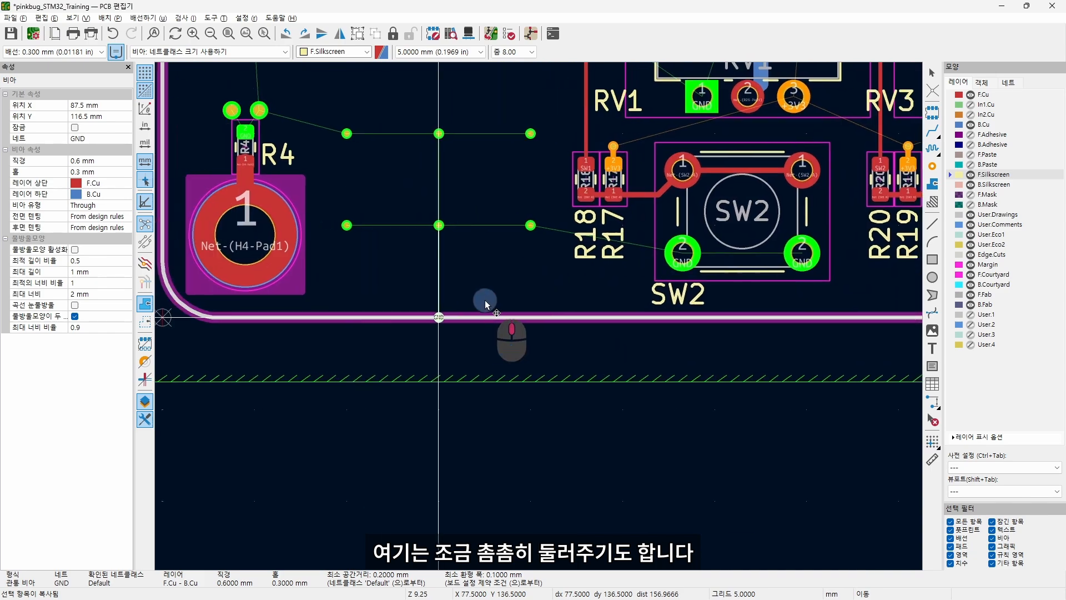
scroll(411, 311, up, 3)
click(536, 256)
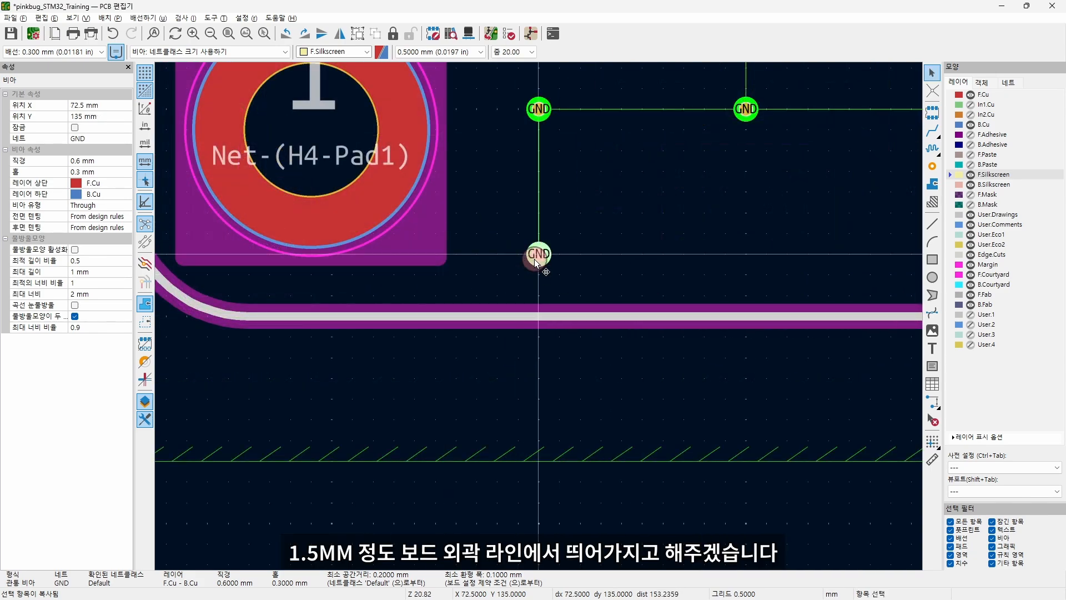
Restrict the selection filter to vias and locked items only.
scroll(537, 261, down, 3)
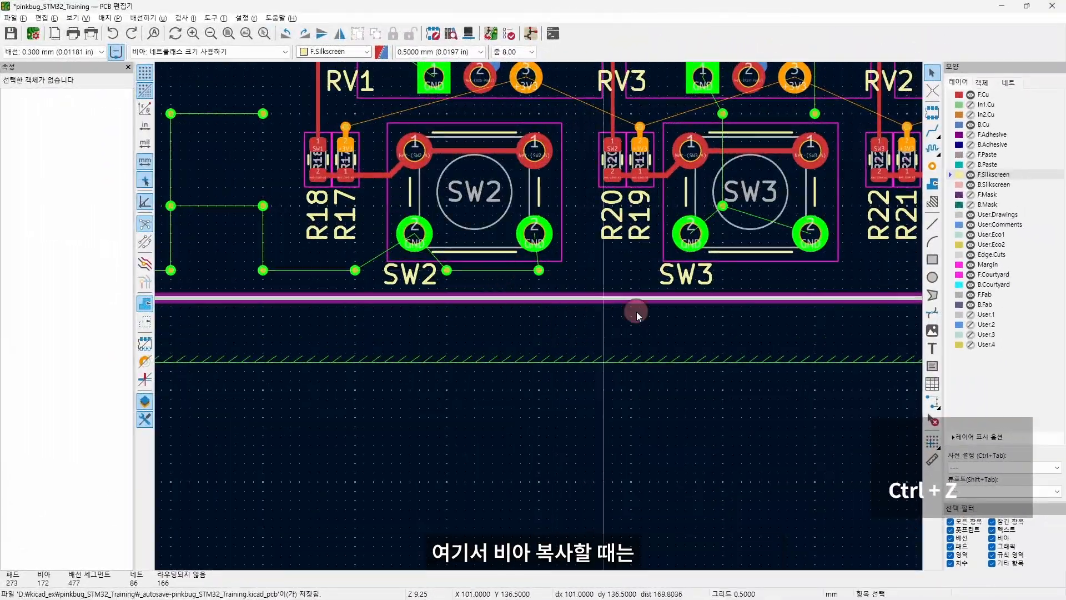
click(956, 520)
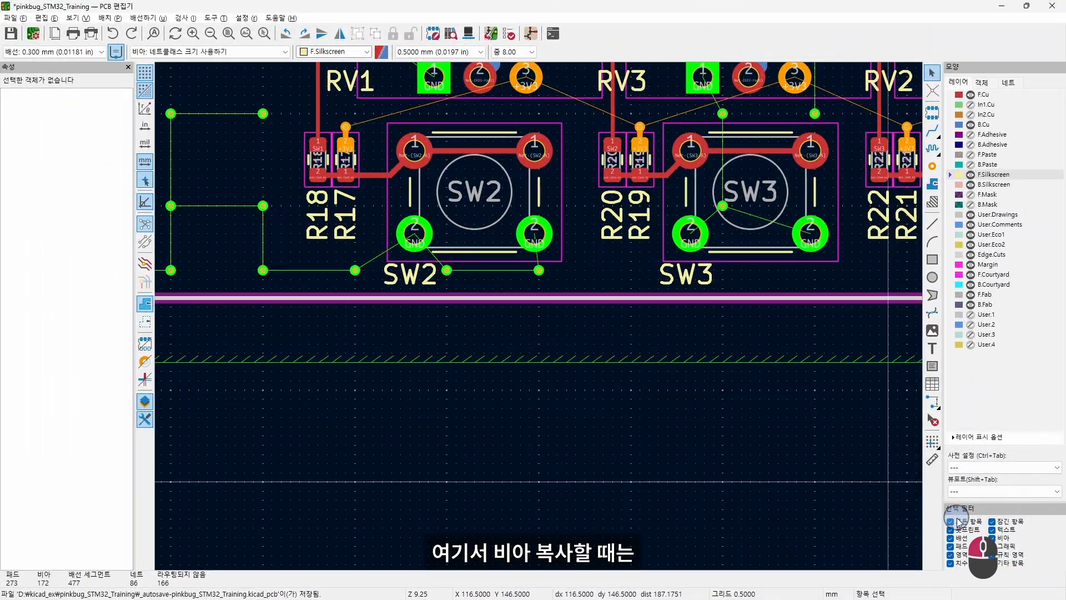
click(994, 538)
scroll(540, 320, down, 2)
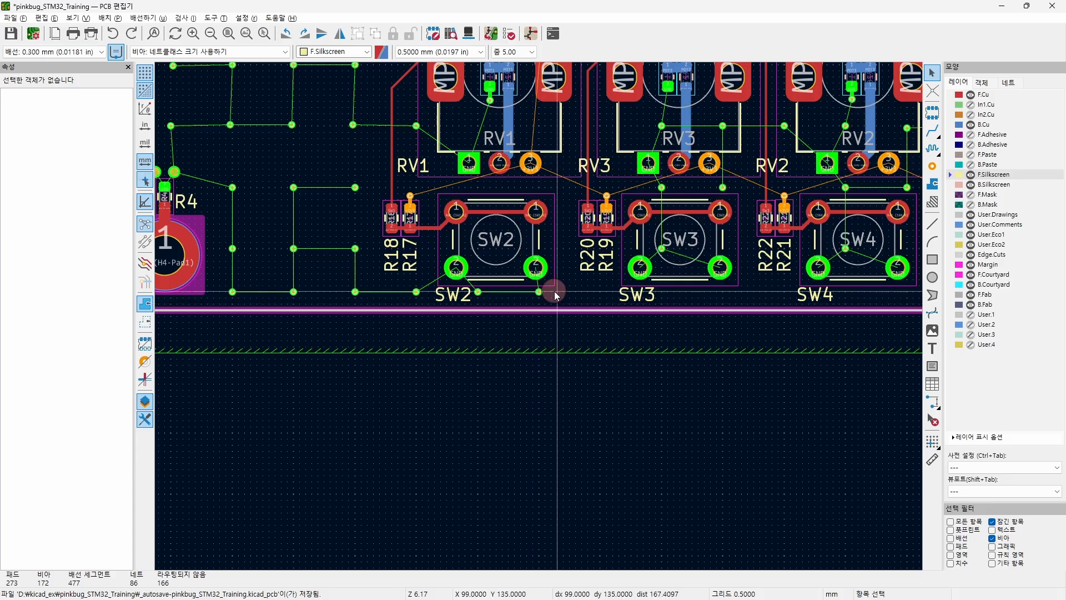
Copy the six GND vias along the lower outline and paste them at Y 135 mm, continuing the 5 mm pitch to X 127.5 mm.
drag(552, 290, 233, 297)
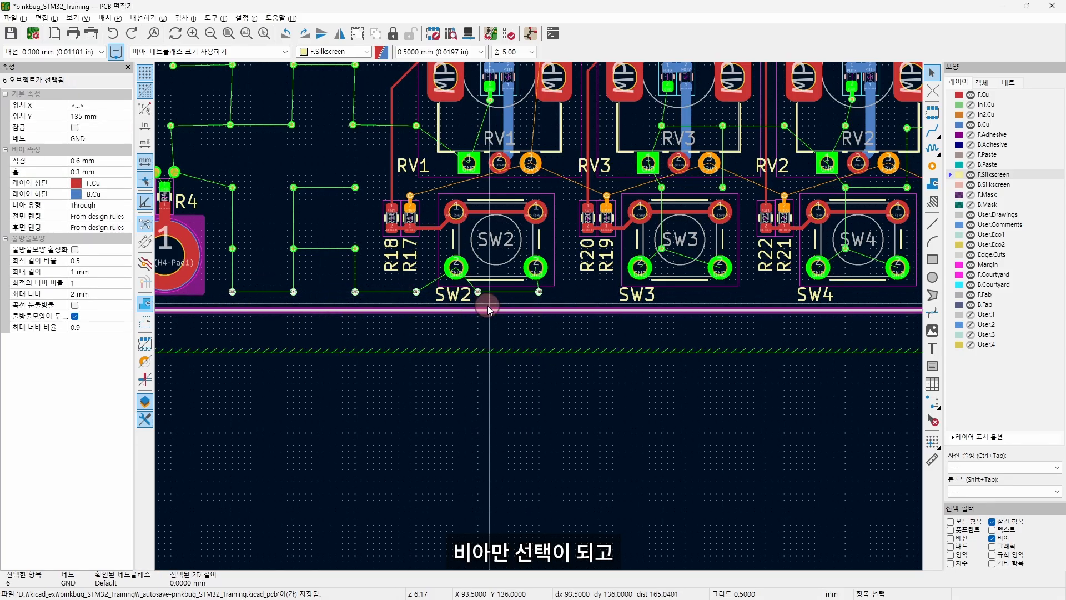
key(ctrl+c)
key(ctrl+v)
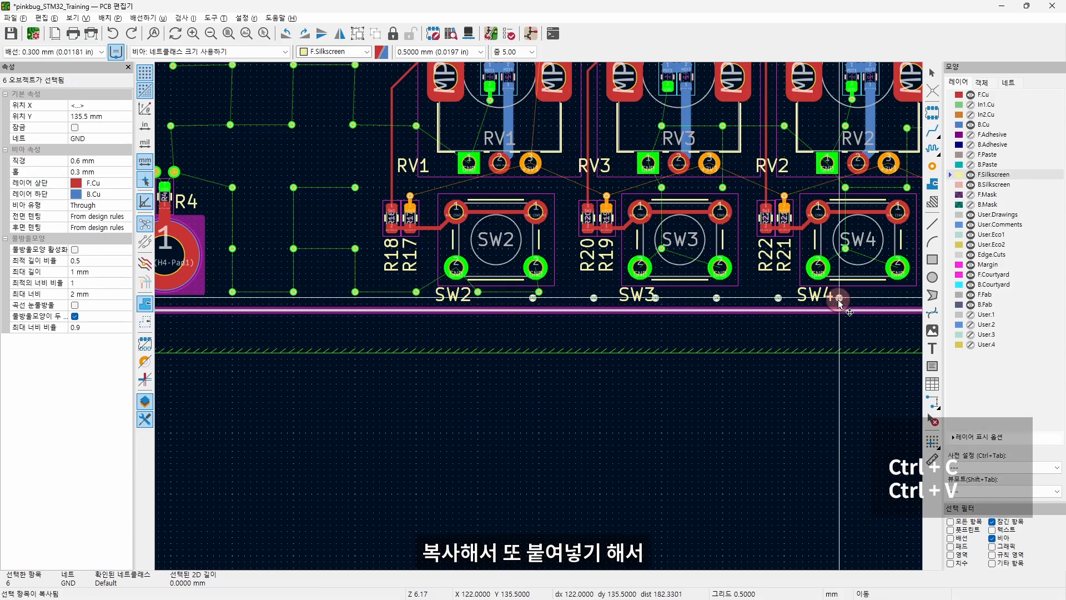
middle_drag(846, 292, 551, 295)
key(Right)
key(Right)
key(Right)
key(Right)
key(Right)
key(Right)
key(Right)
key(Right)
key(Right)
key(Right)
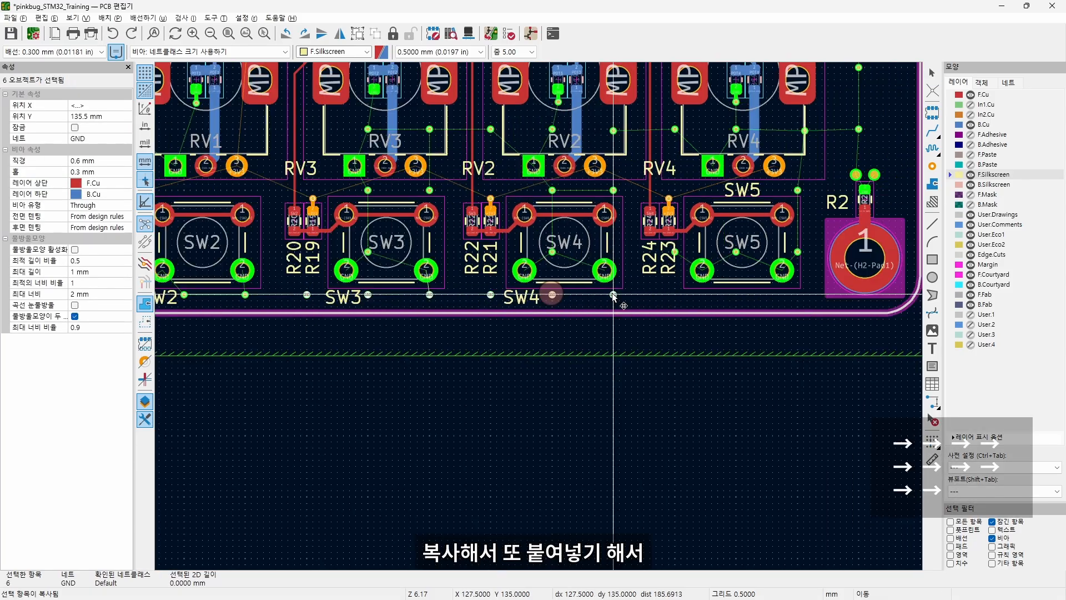
click(552, 295)
Paste another row of six GND vias along the lower outline at Y 135 mm, from X 132.5 to 157.5 mm.
key(ctrl+v)
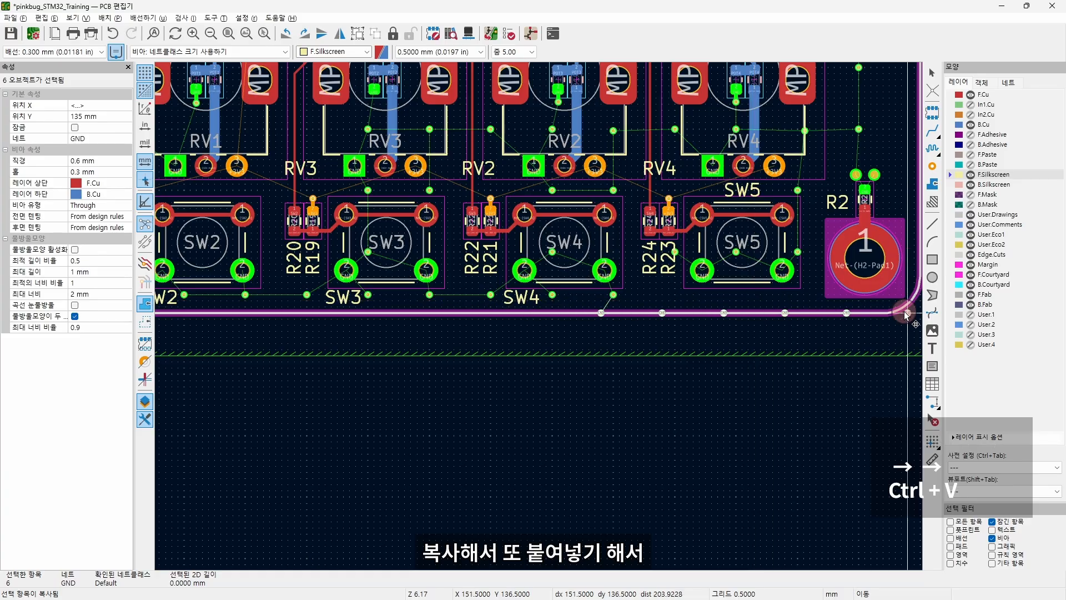
middle_drag(919, 300, 742, 300)
key(Right)
key(Right)
key(Right)
key(Right)
key(Right)
key(Right)
key(Right)
key(Right)
key(Right)
key(Right)
click(803, 300)
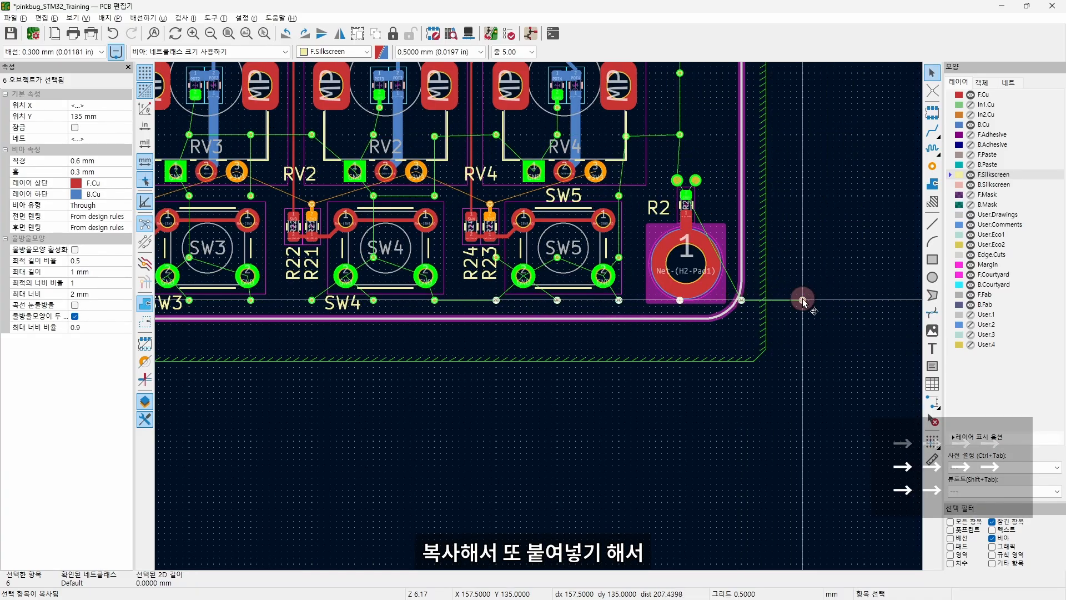
Delete the pasted vias on the H2 pad, at the rounded board corner and outside the board outline.
key(Escape)
click(742, 300)
key(Delete)
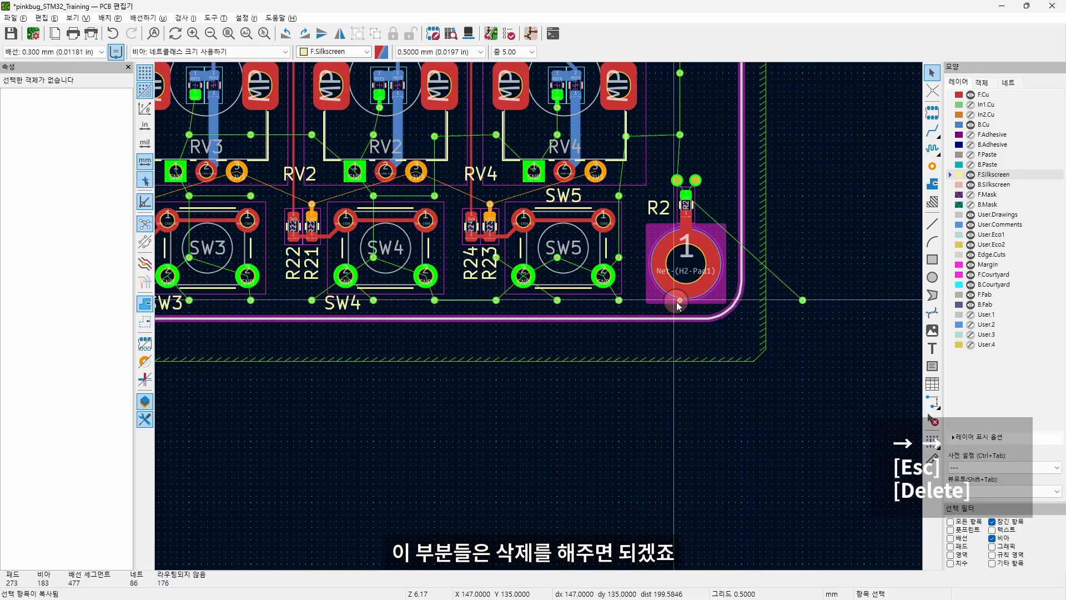
click(680, 300)
key(Delete)
click(802, 301)
key(Delete)
Fill all copper zones on the board.
scroll(558, 405, down, 5)
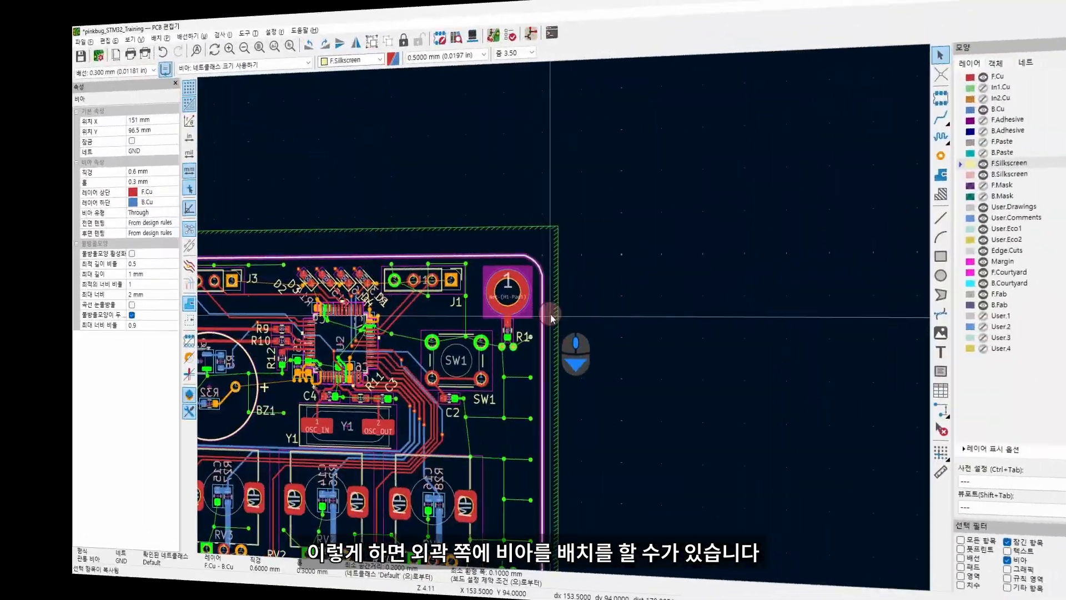
scroll(571, 371, down, 3)
key(Home)
scroll(513, 387, up, 4)
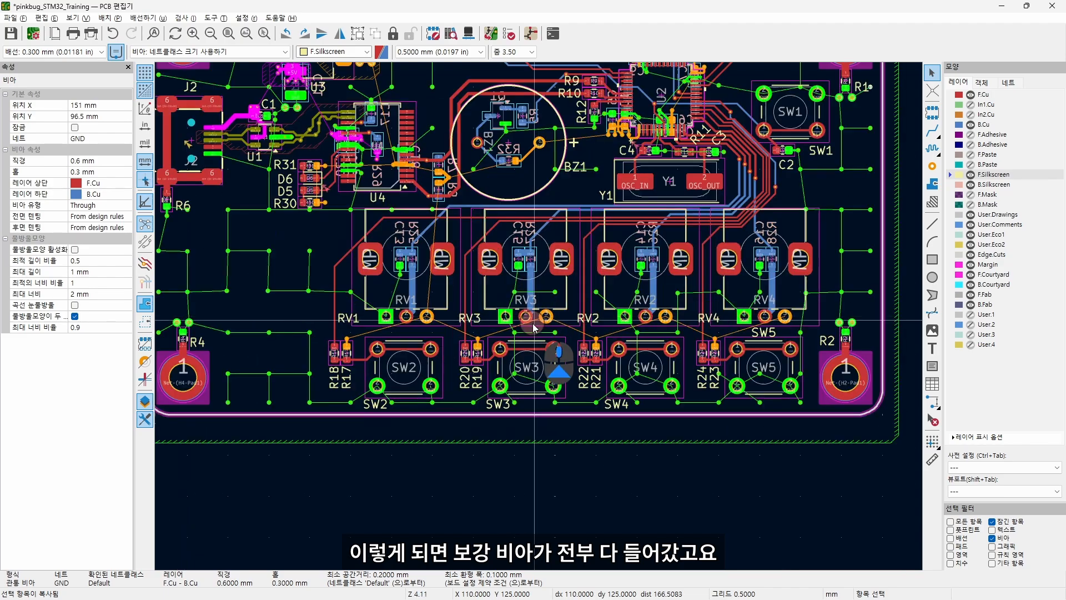
scroll(488, 314, down, 1)
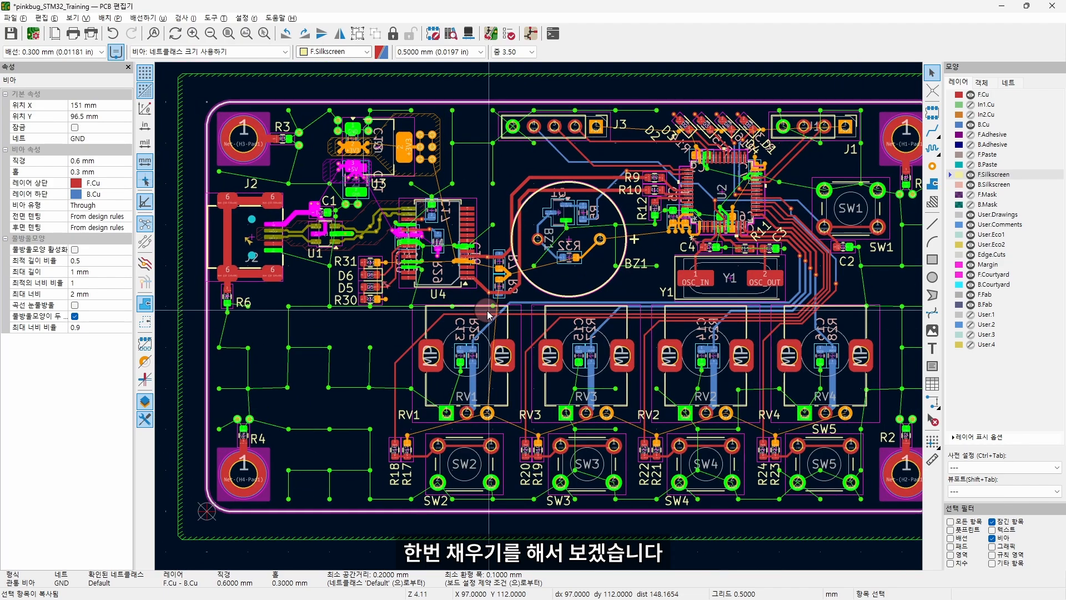
key(b)
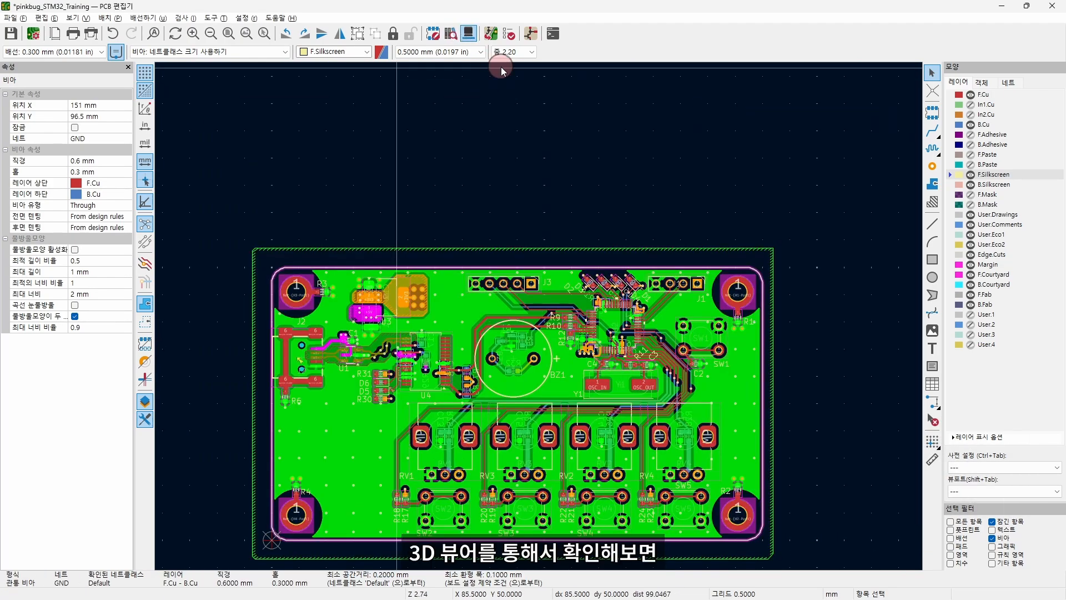
Inspect the stitching vias across the board in the 3D viewer, then close it.
click(468, 33)
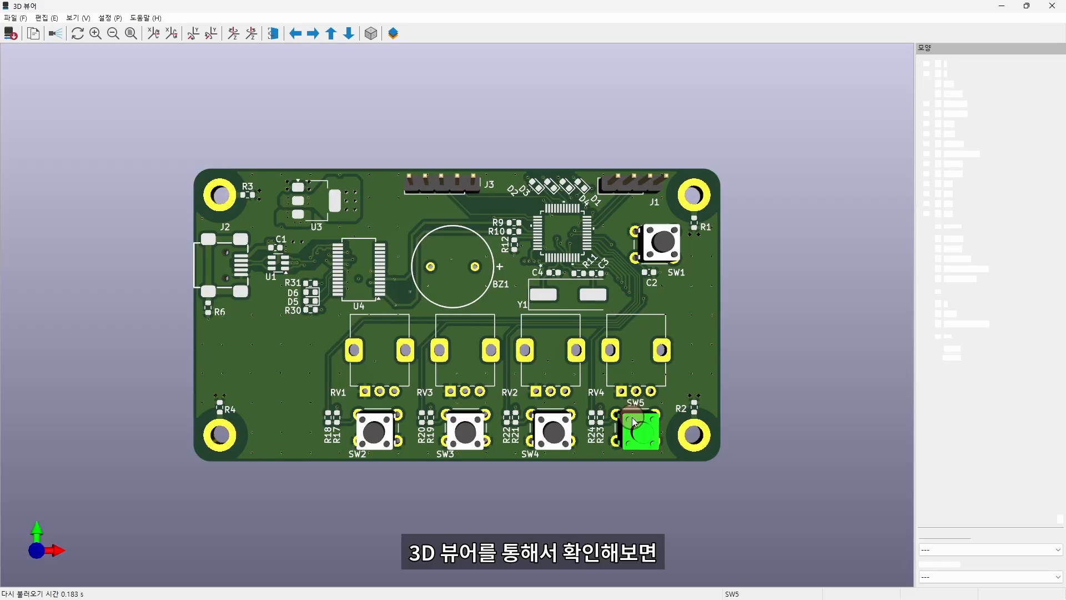
scroll(319, 321, up, 2)
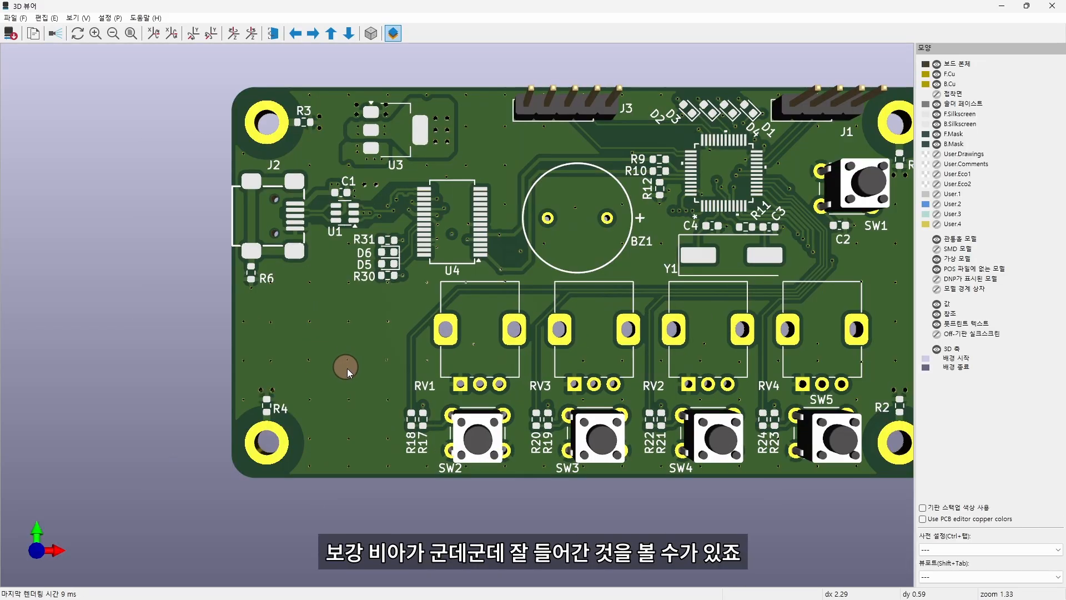
middle_drag(763, 363, 717, 431)
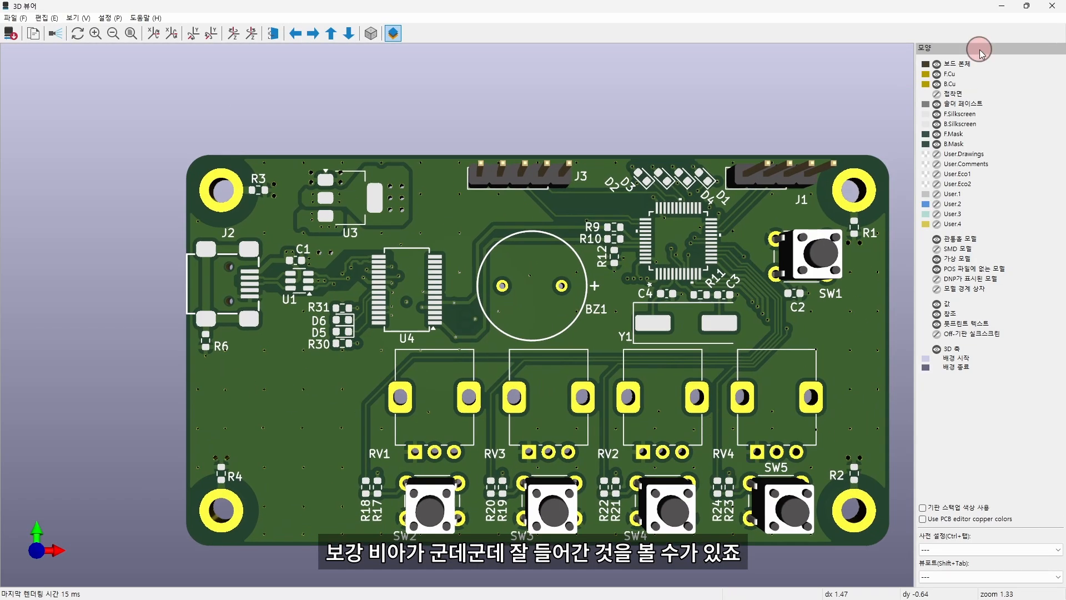
click(1054, 7)
Run the design rule check and locate the H3 pad and GND via involved in the clearance error.
click(508, 34)
click(847, 374)
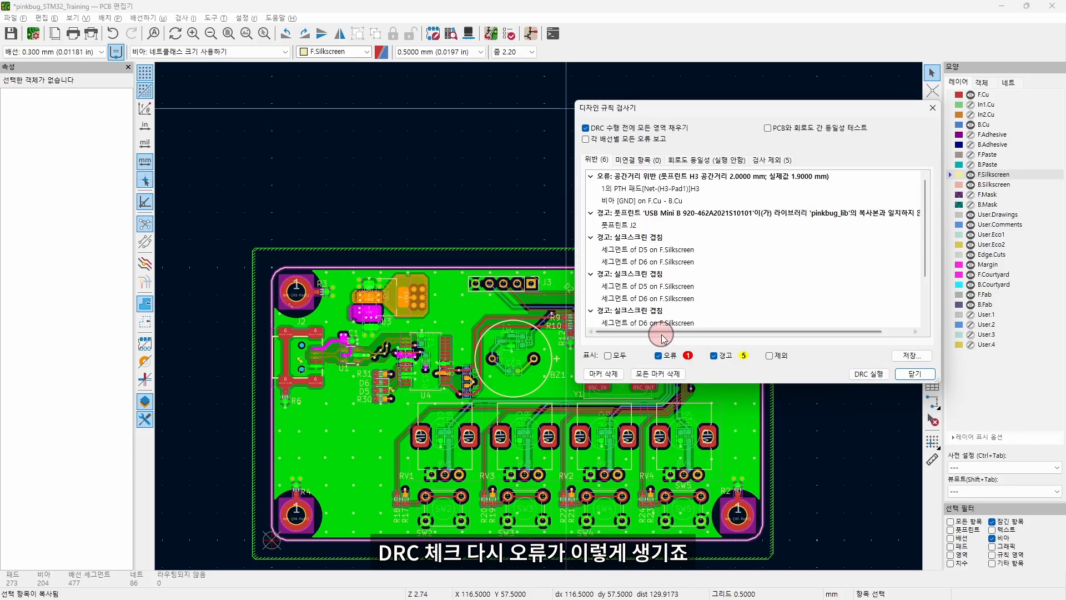
click(646, 189)
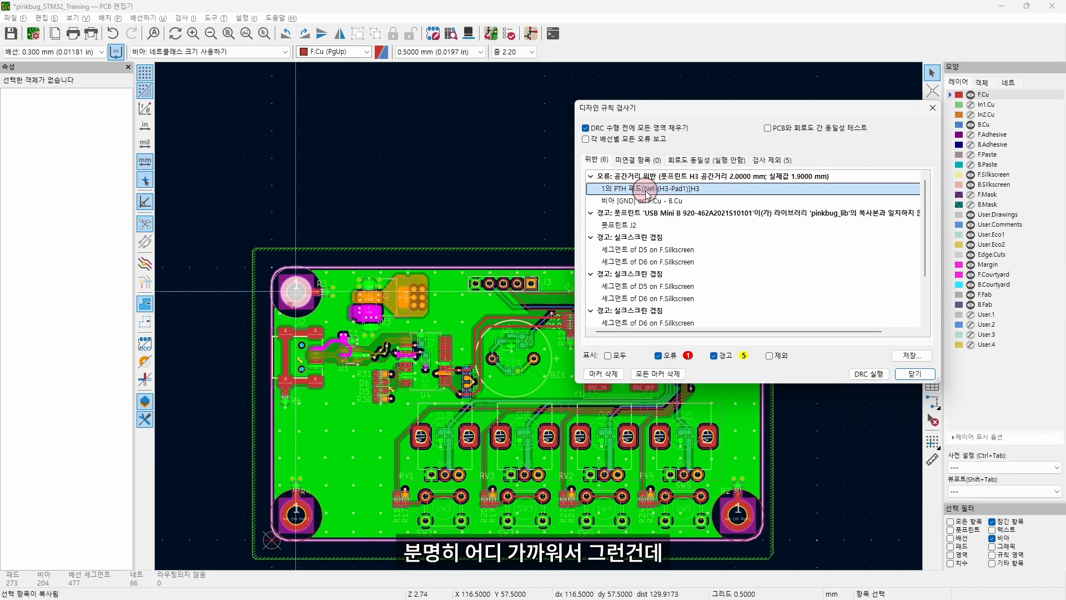
double_click(646, 189)
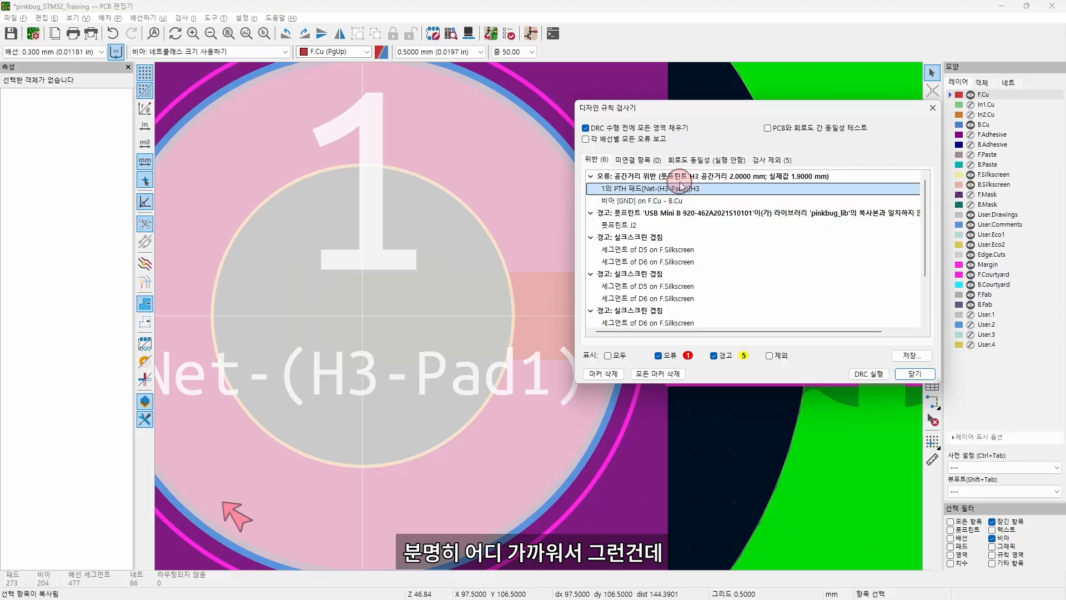
scroll(327, 298, down, 5)
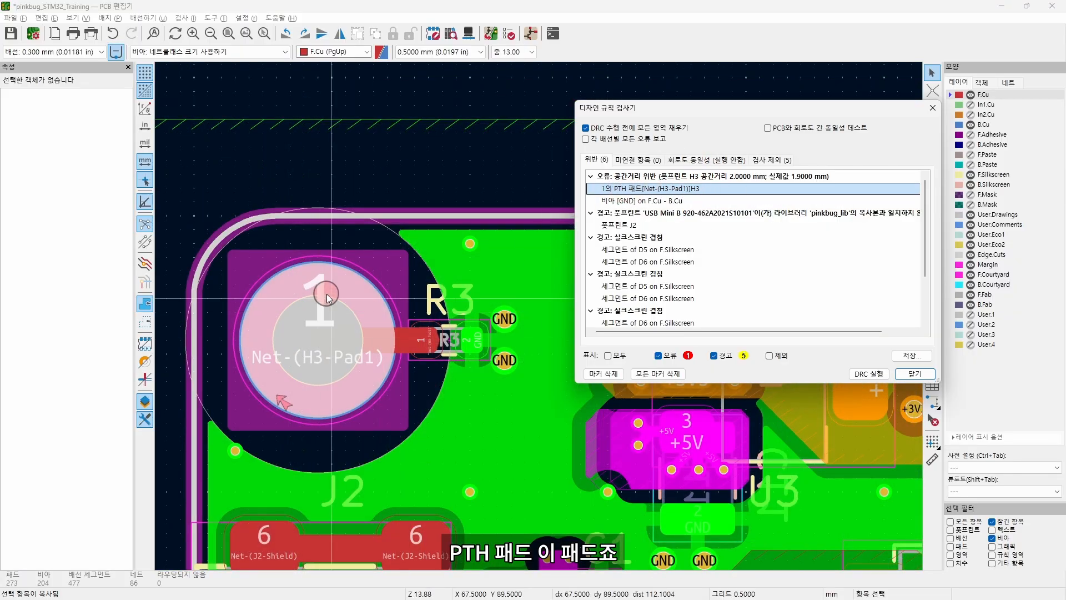
click(630, 202)
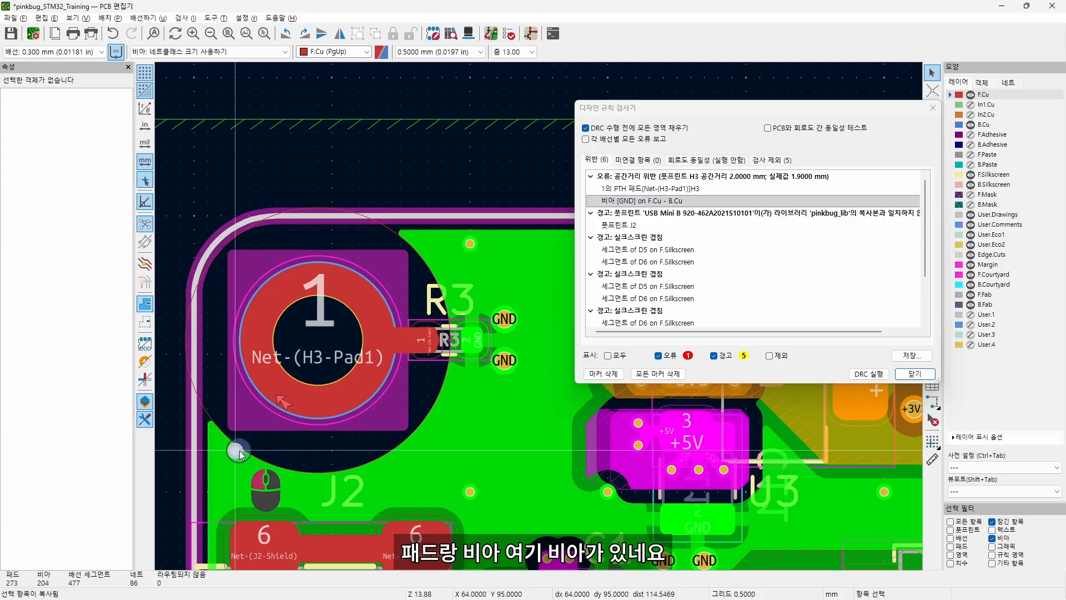
Delete the GND via at X 64, Y 95 mm near the H3 pad and refill the copper zones.
click(235, 450)
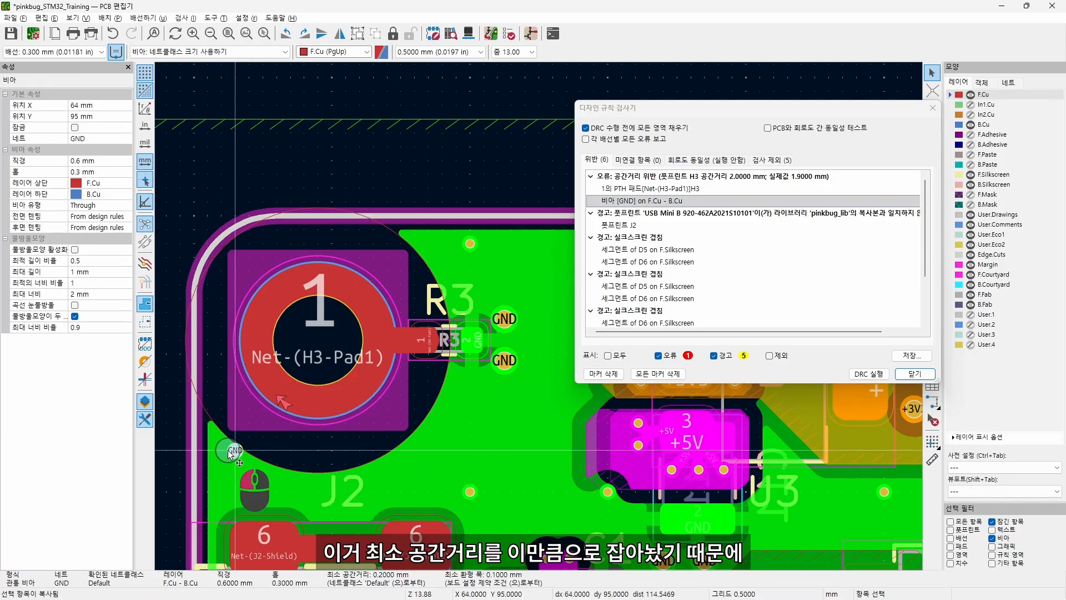
key(Delete)
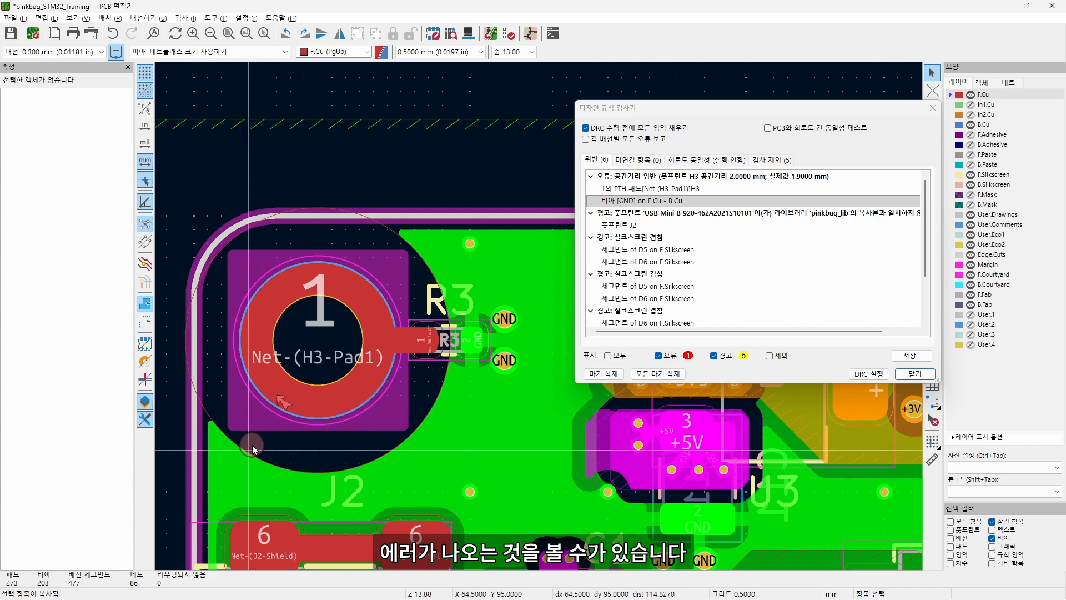
key(b)
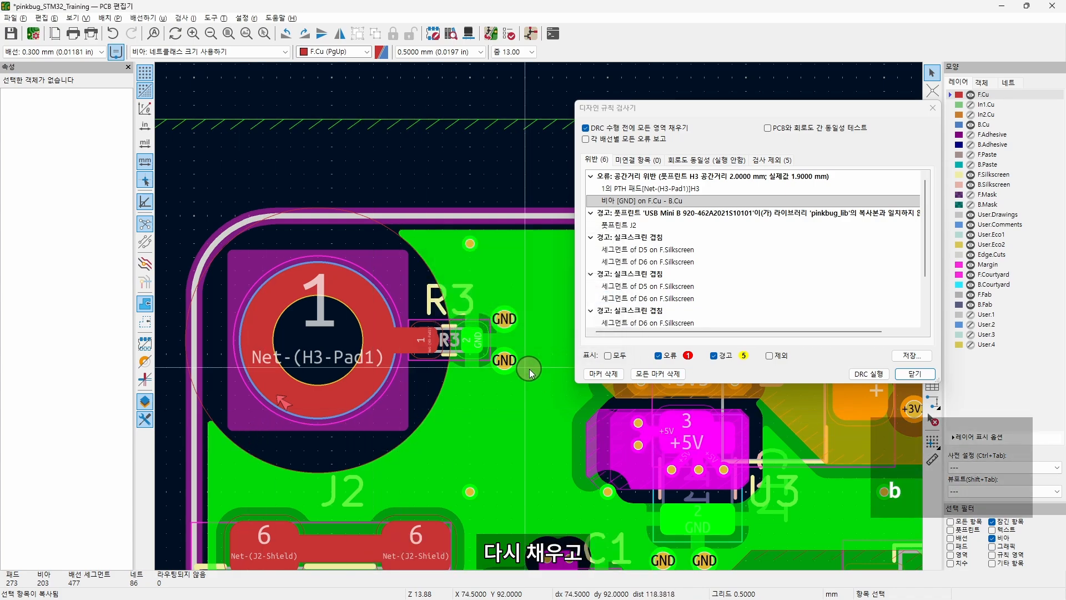
Rerun the design rule check, review the listed violations and close the checker.
click(869, 374)
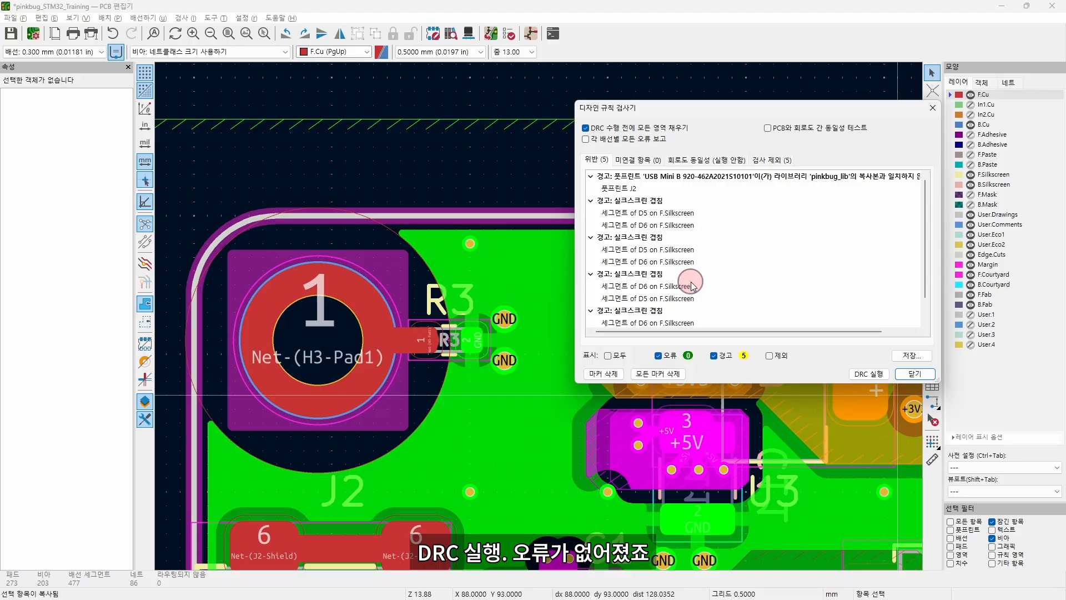
scroll(680, 311, down, 1)
scroll(714, 257, up, 1)
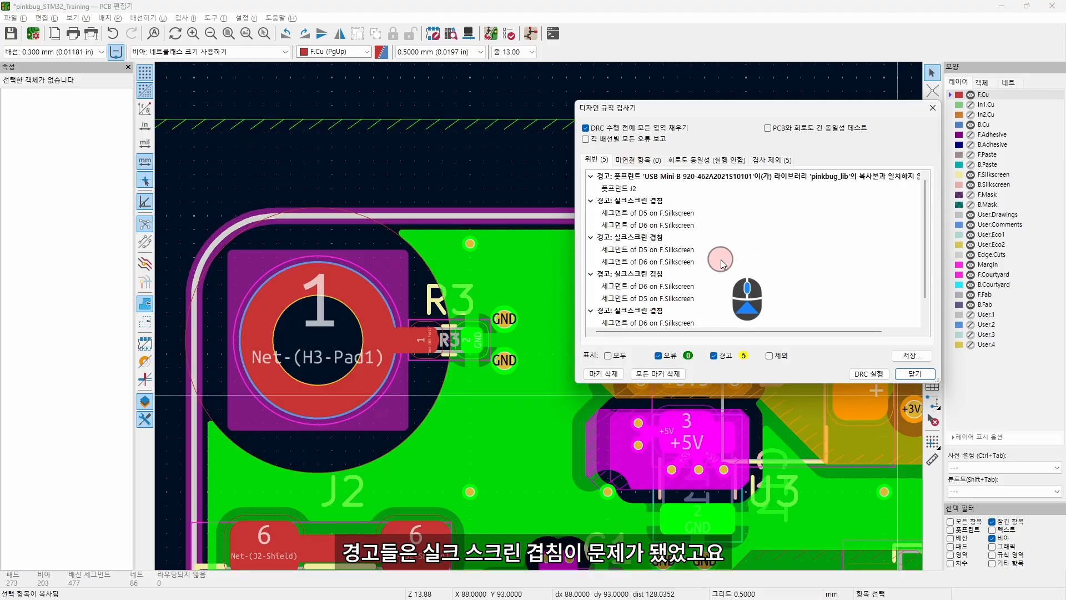
click(920, 377)
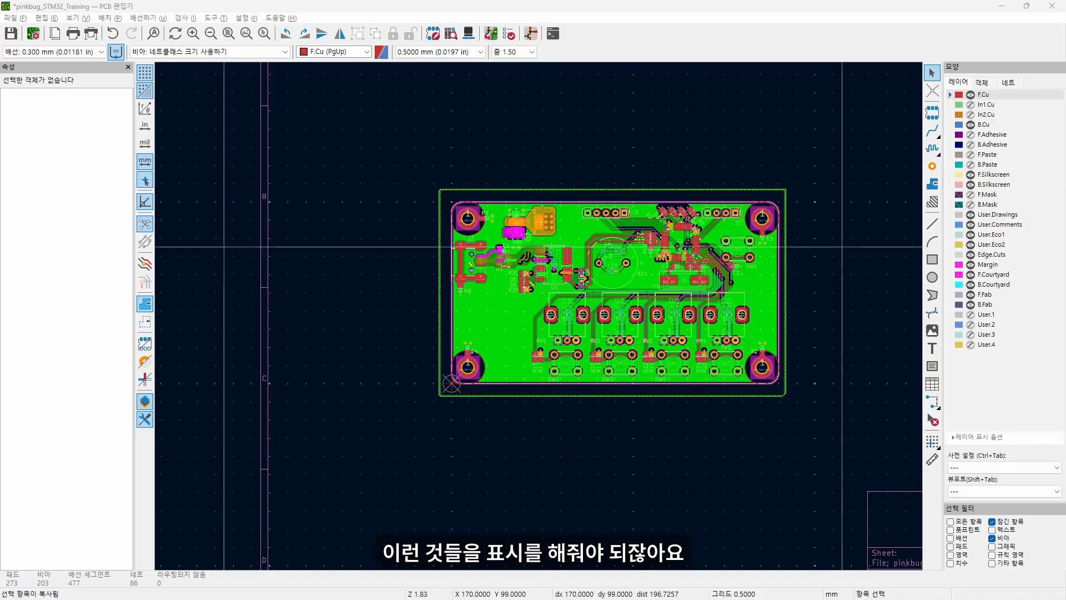
Unfill all copper zones and bring the open area between J2 and R4 into view.
key(ctrl+b)
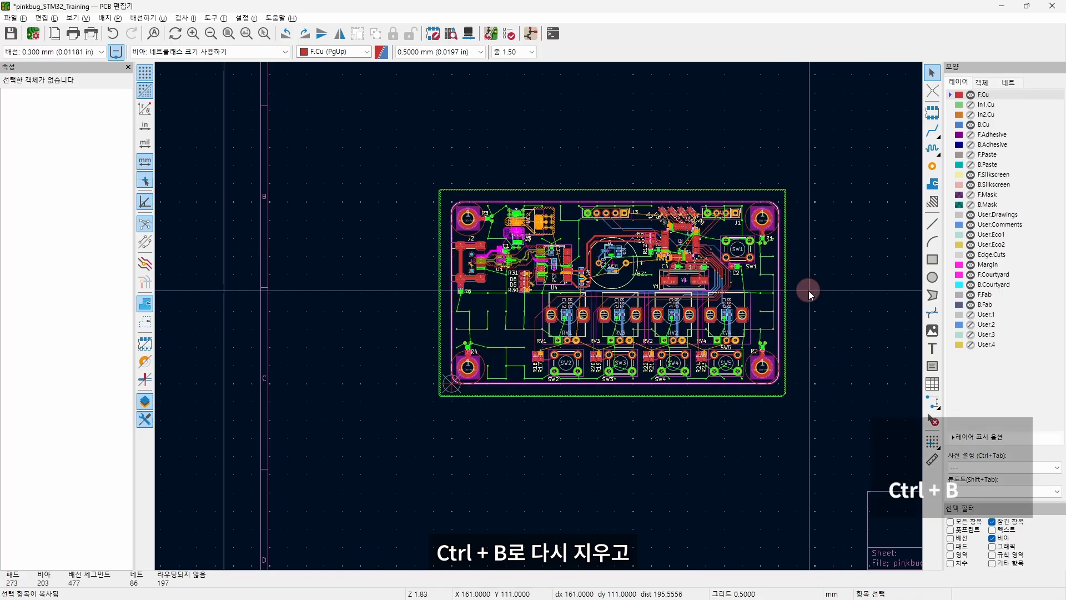
scroll(569, 366, up, 3)
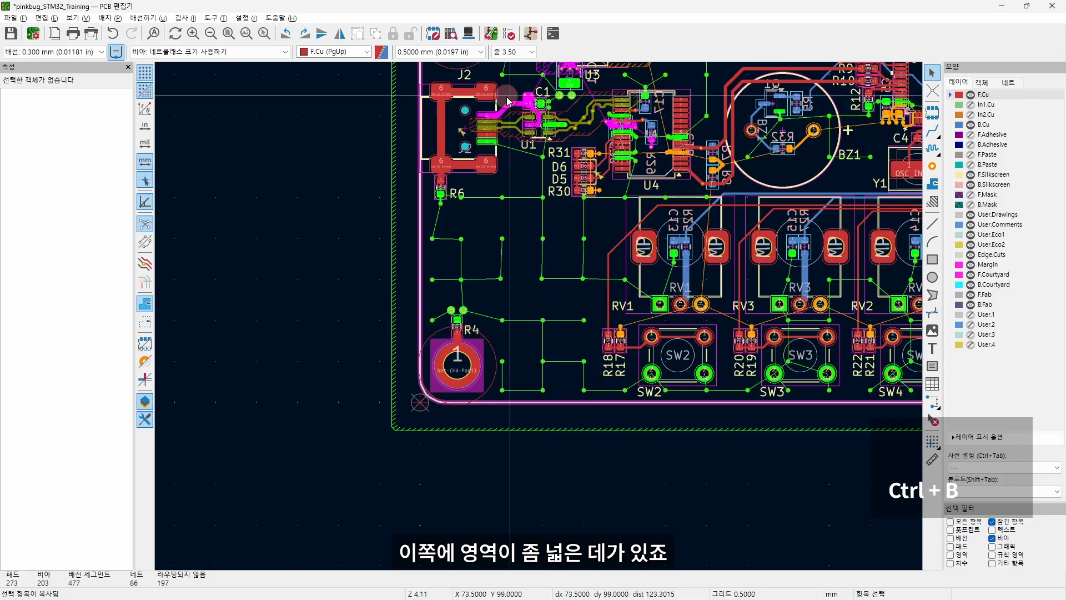
middle_drag(774, 257, 719, 262)
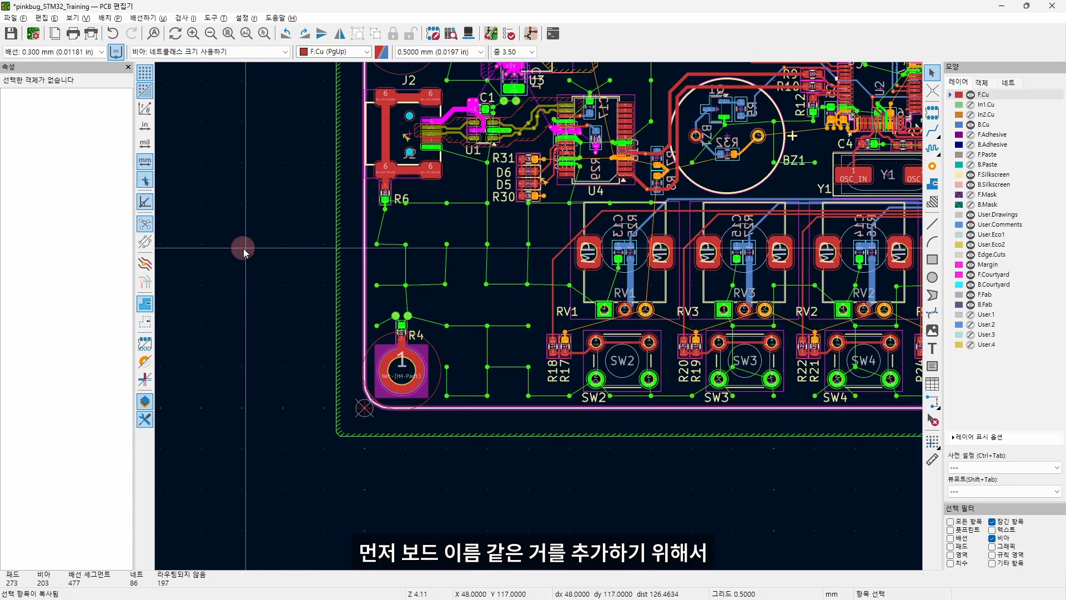
Add a two-line F.Silkscreen text "PinkBug Lab." / "STM32F Tranining V1.0" with 0.15 mm thickness beside R4.
click(997, 175)
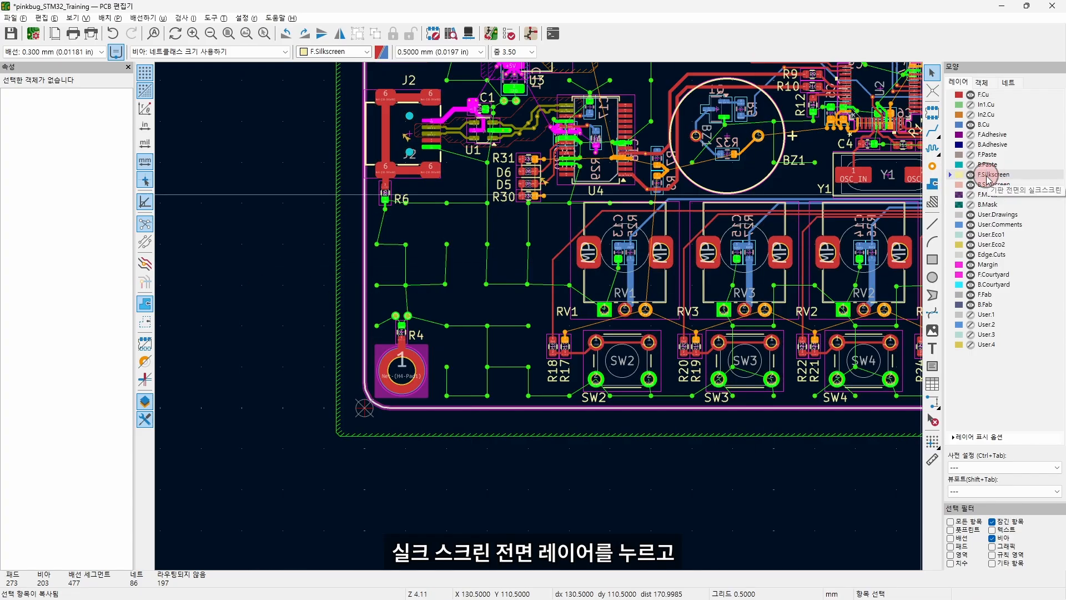
click(932, 348)
click(440, 217)
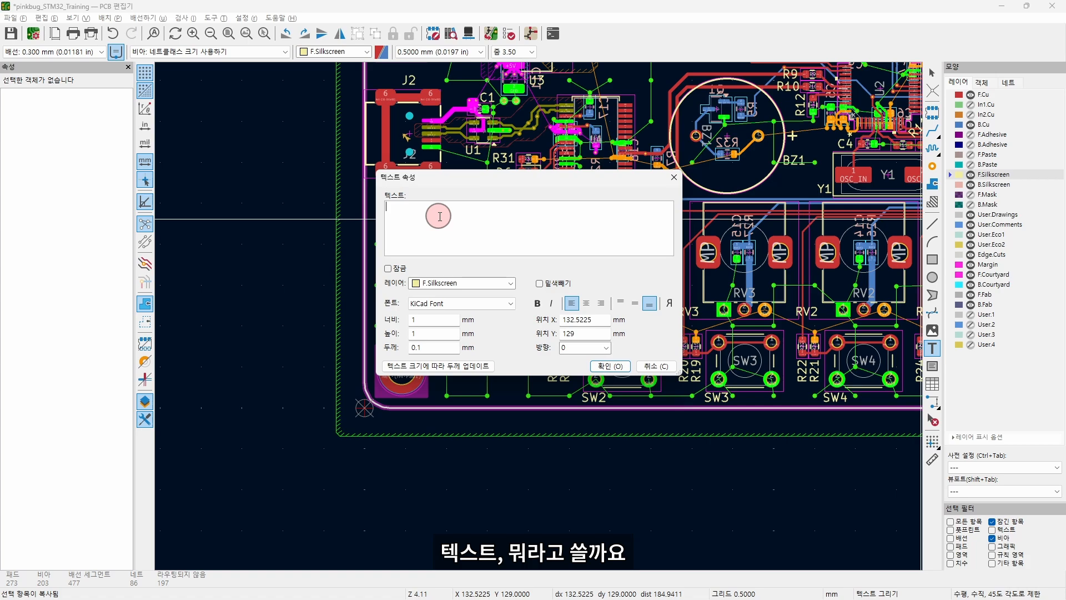
text(PinkBug Lab. S)
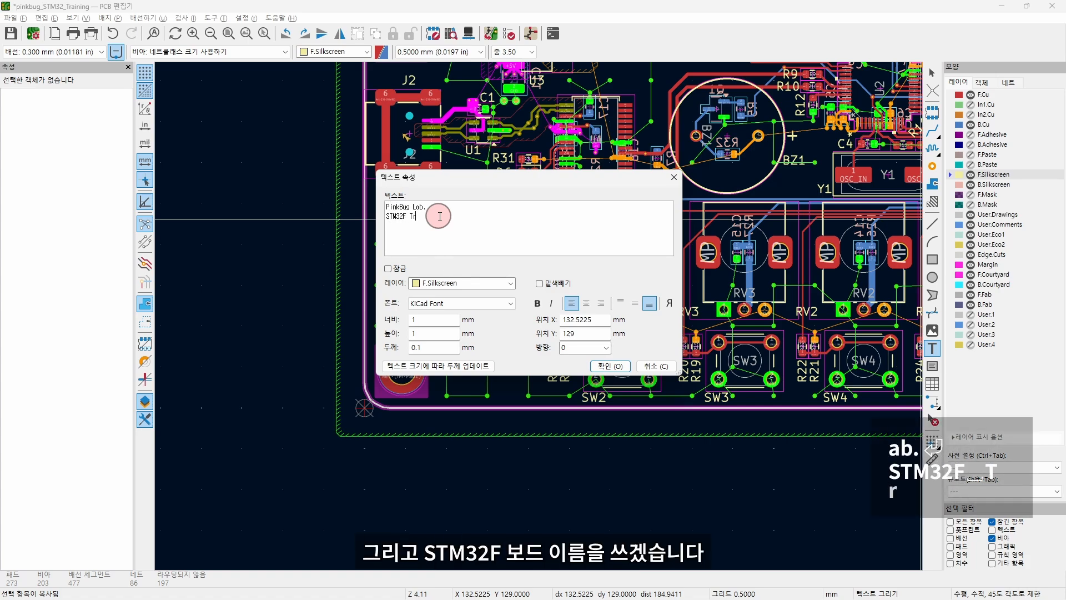
text(TM32F Tranining V1.0)
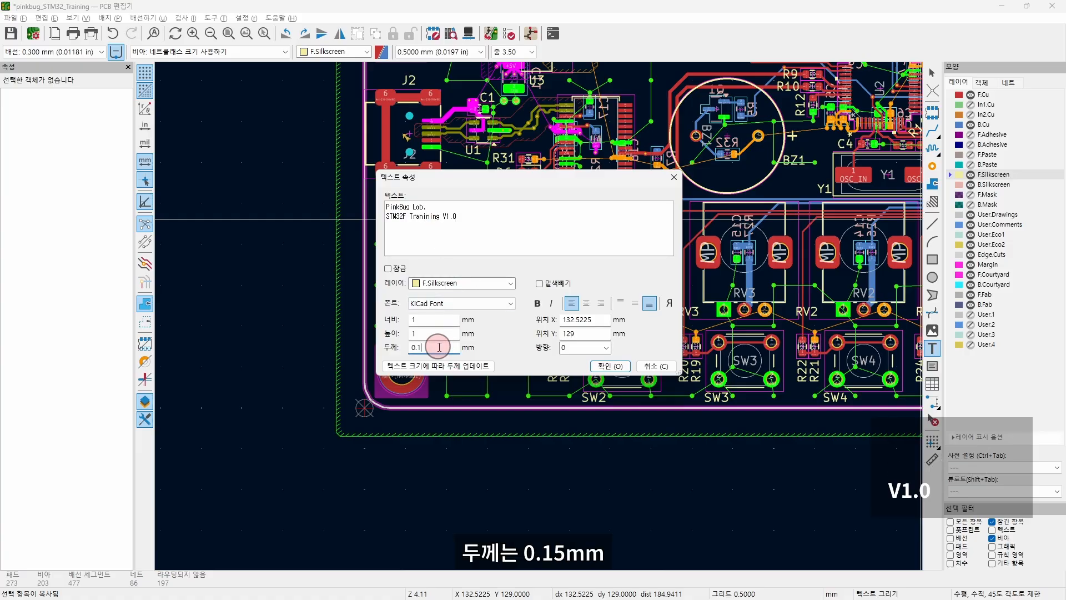
text(5)
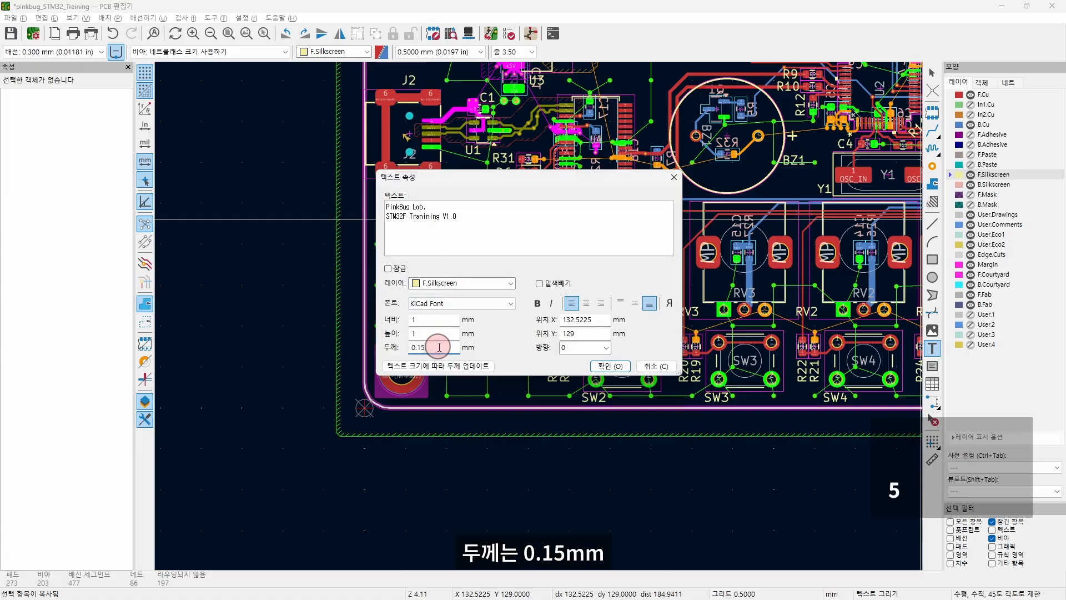
click(602, 367)
Move the RV1, RV2, RV3 and RV4 reference labels slightly up on the front silkscreen.
scroll(666, 373, up, 2)
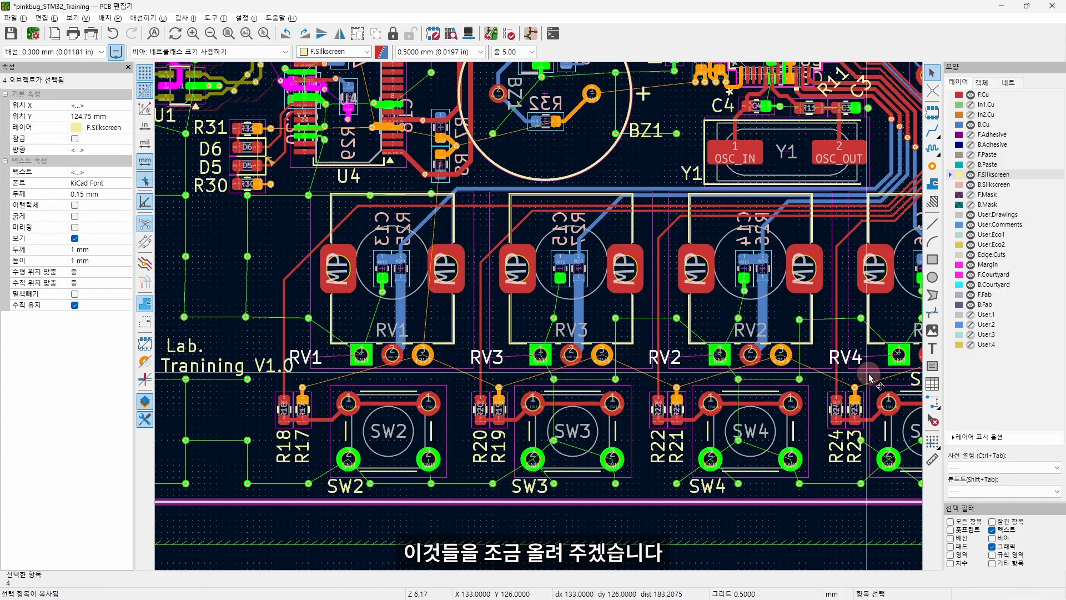
key(m)
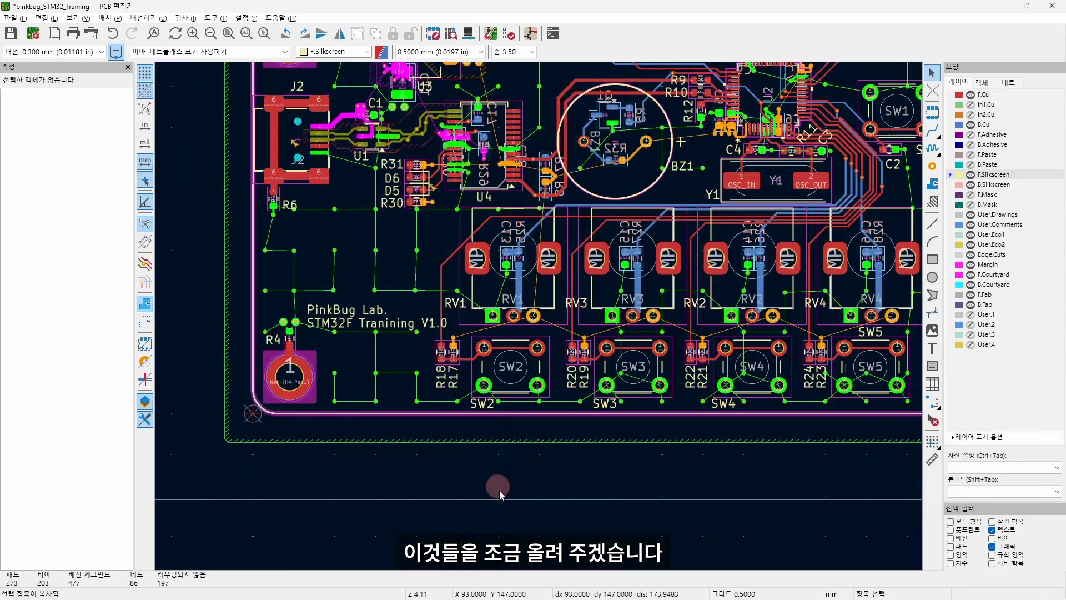
middle_drag(402, 312, 486, 368)
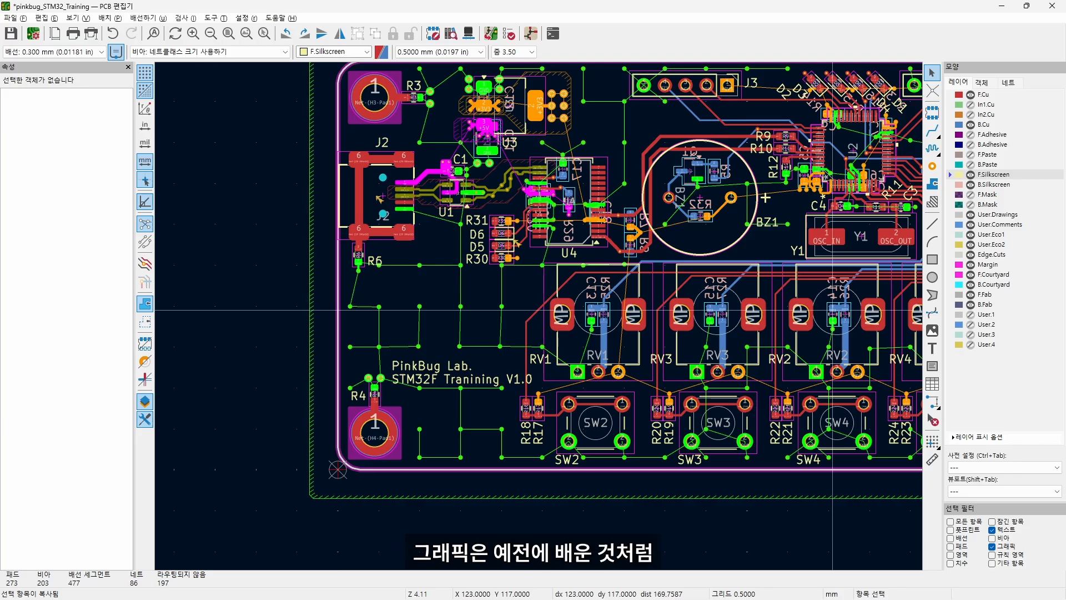
Switch to the KiCad project manager, load pinkbug_trans.png in the Image Converter and preview it in grayscale and black and white.
key(alt+Tab)
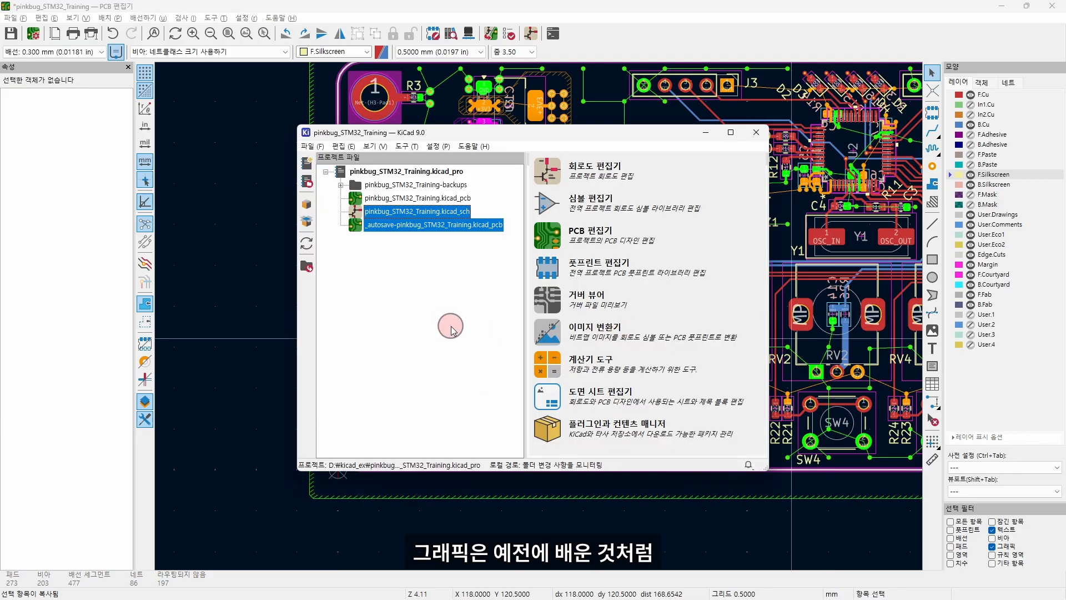
click(451, 330)
click(549, 334)
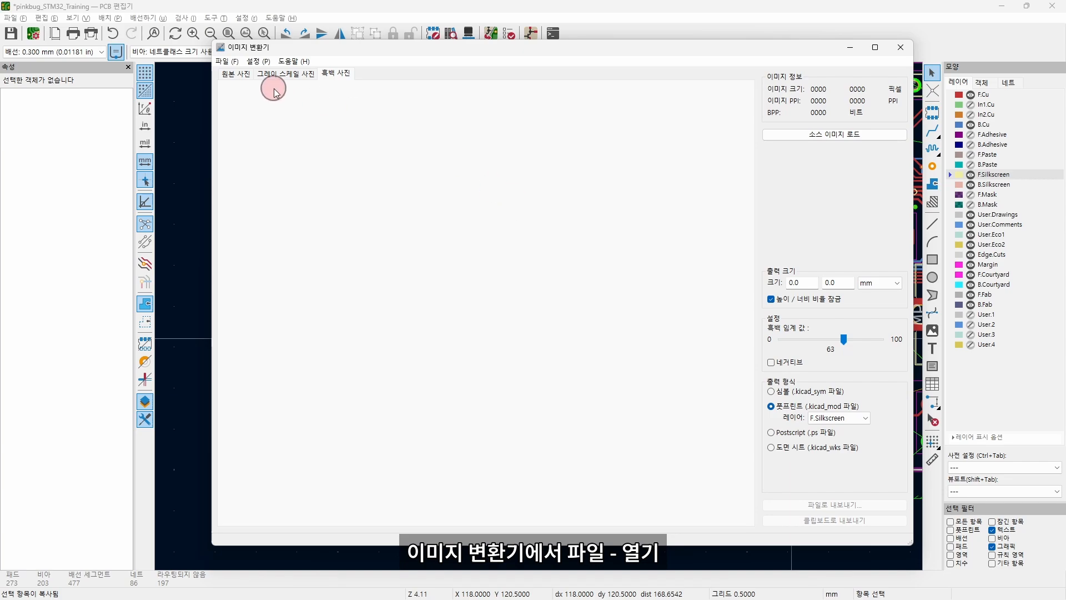
click(227, 61)
click(238, 78)
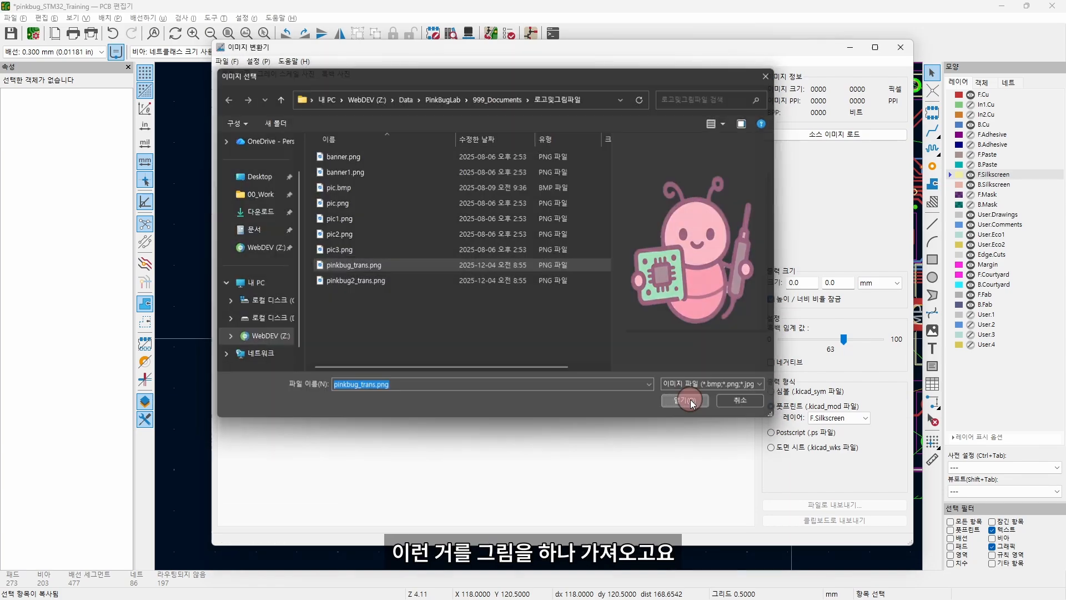
click(686, 400)
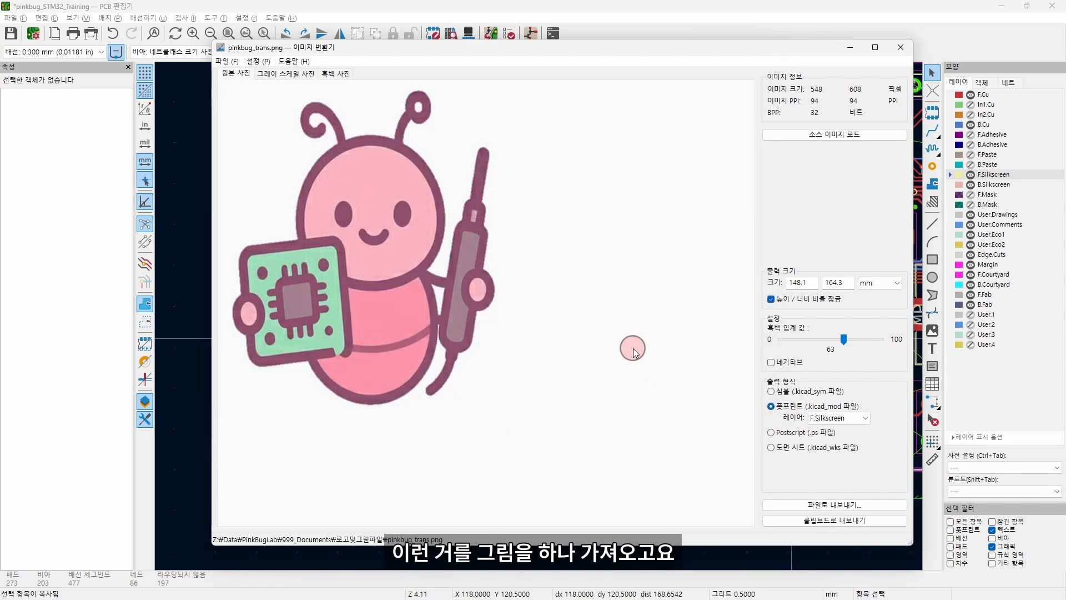
click(305, 76)
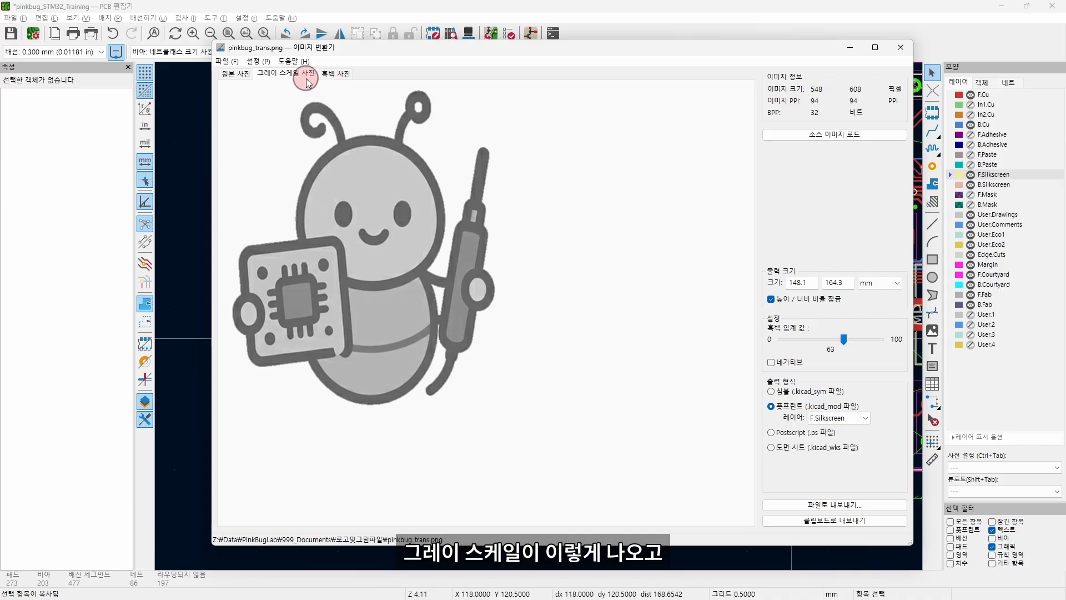
click(335, 74)
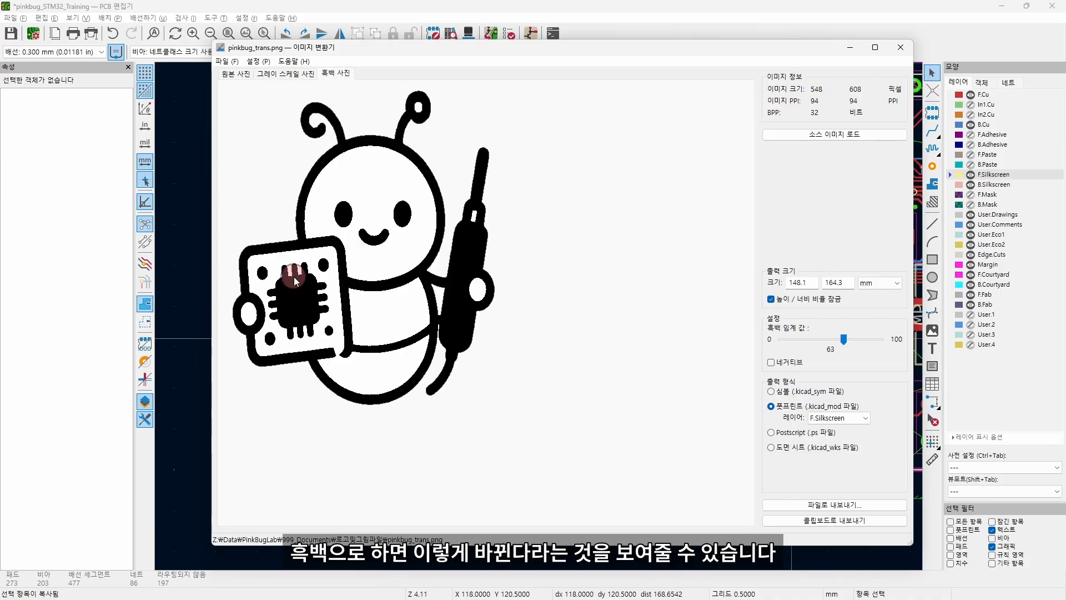
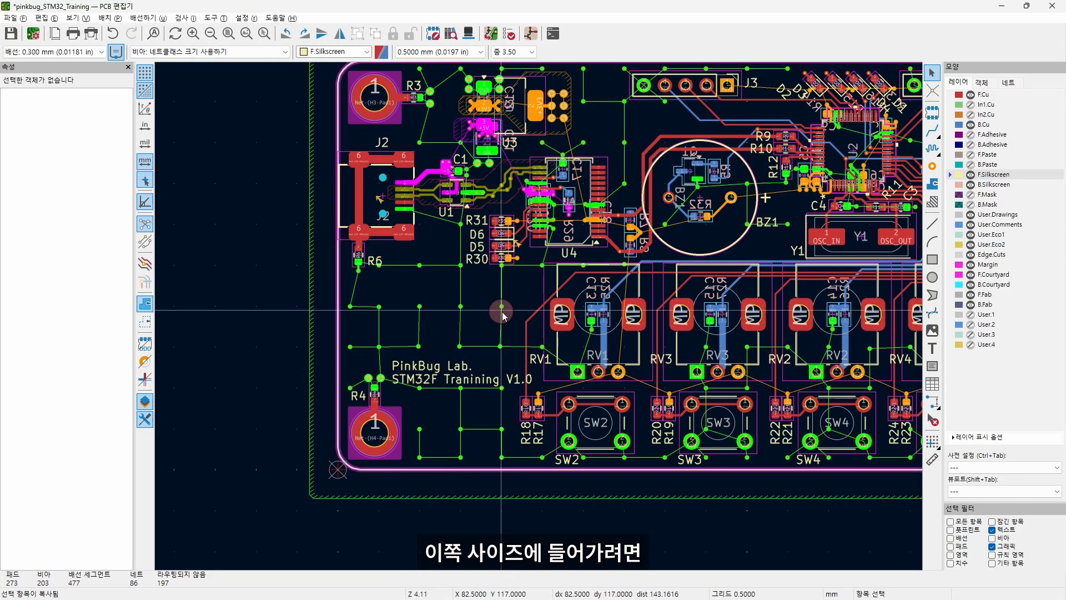
Measure the width of the free area above the board name text in the PCB Editor.
click(222, 300)
key(ctrl+shift+m)
click(394, 339)
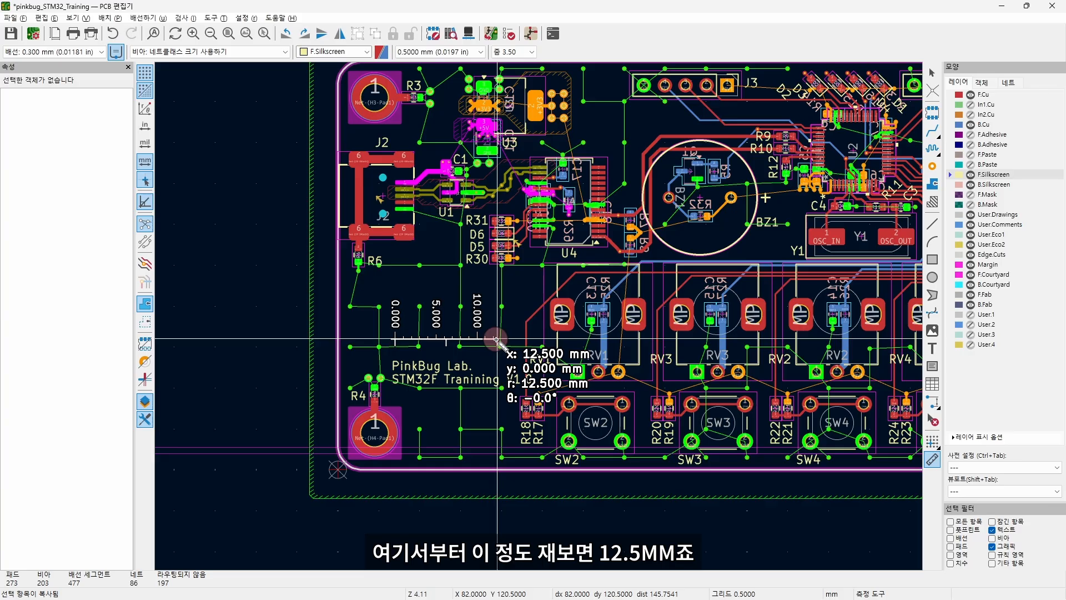
click(496, 339)
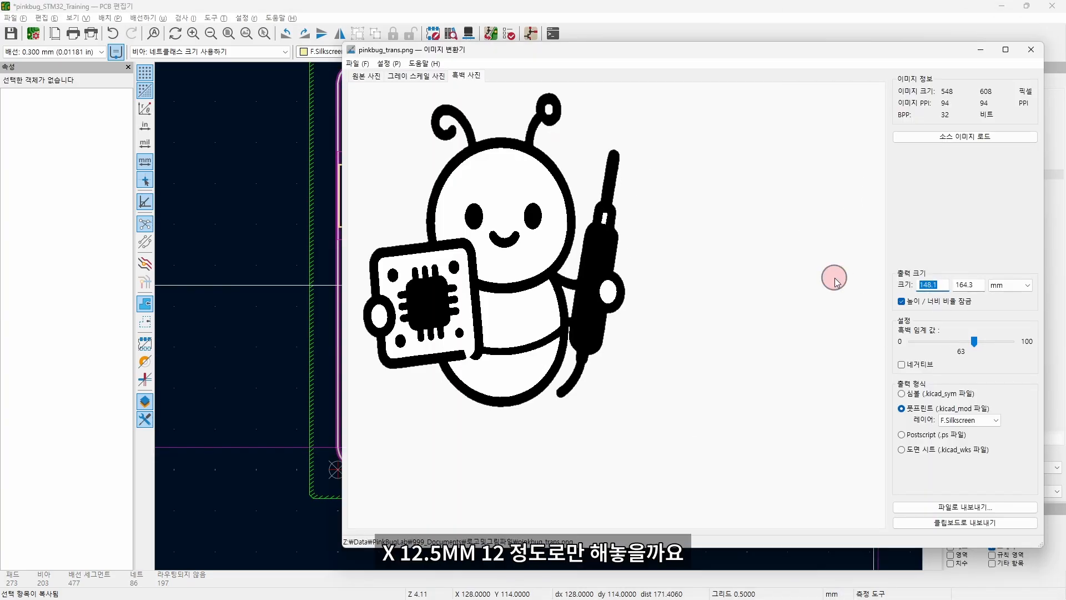
Set the image output width to 12 mm and export it to the clipboard as an F.Silkscreen footprint.
text(12)
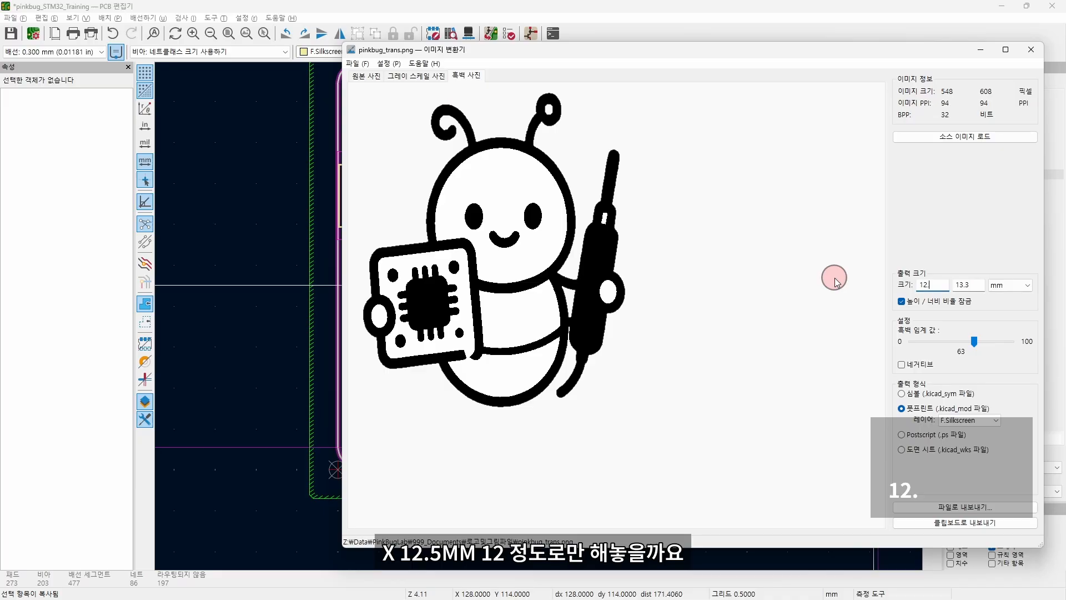
click(910, 409)
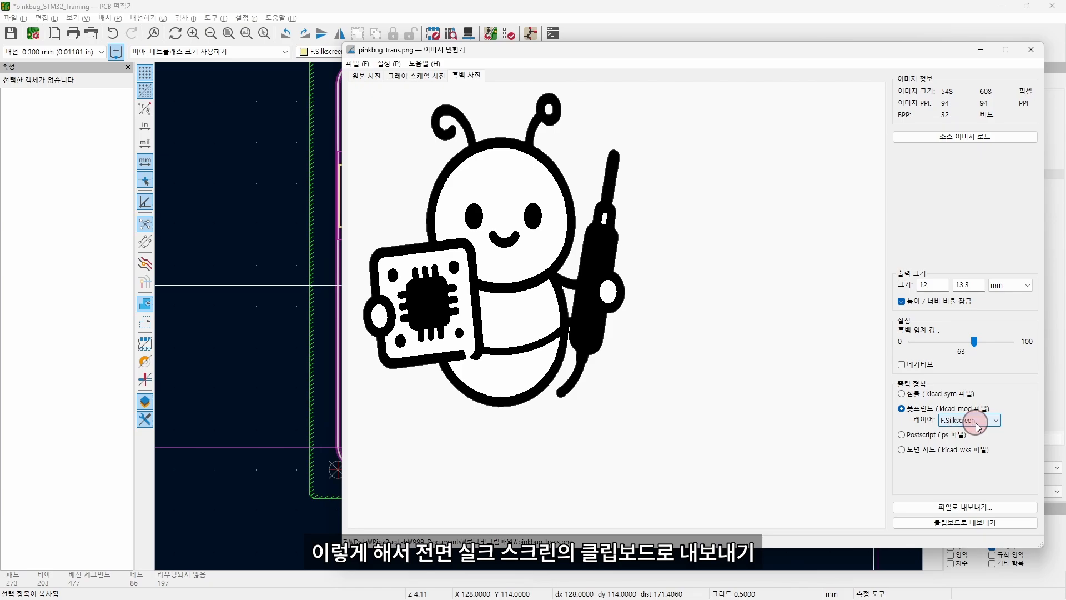
click(978, 523)
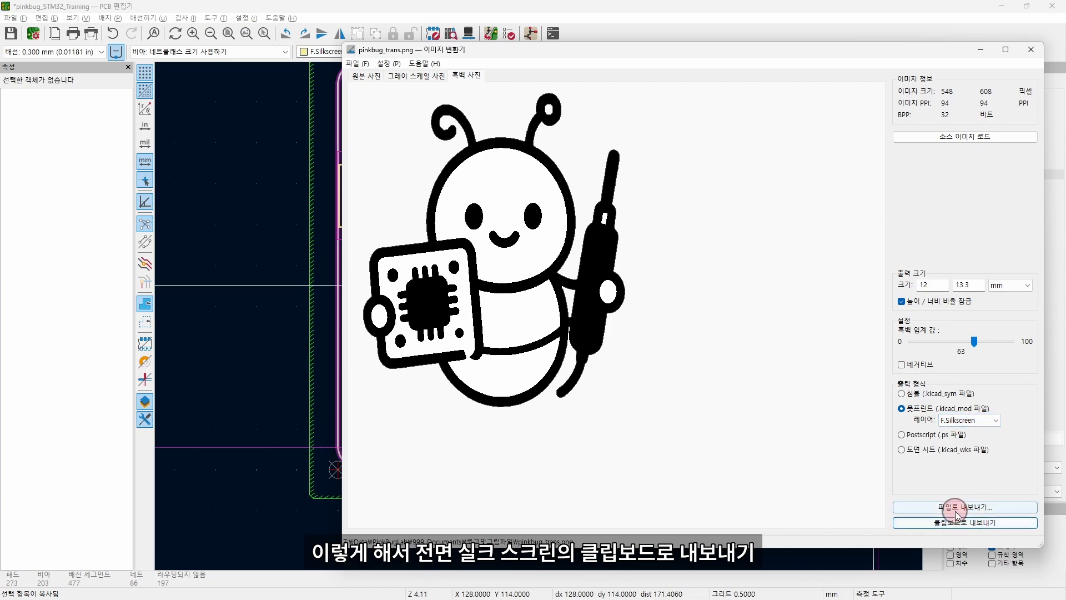
Paste the logo footprint into the PCB and place it above the board name at X 73.5, Y 116 mm.
key(Escape)
key(Escape)
key(ctrl+v)
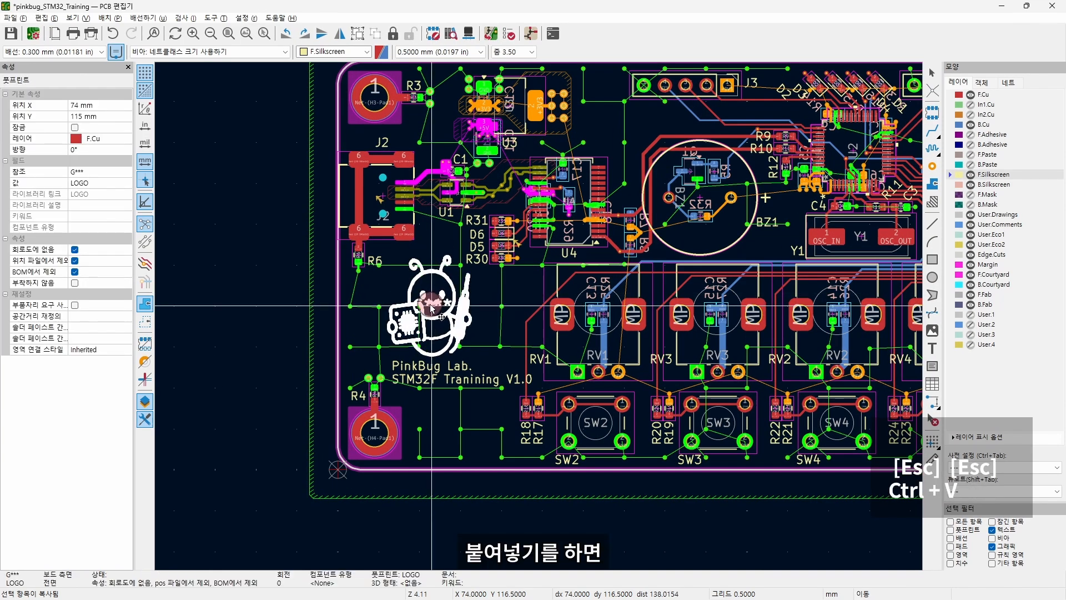
click(431, 308)
click(271, 312)
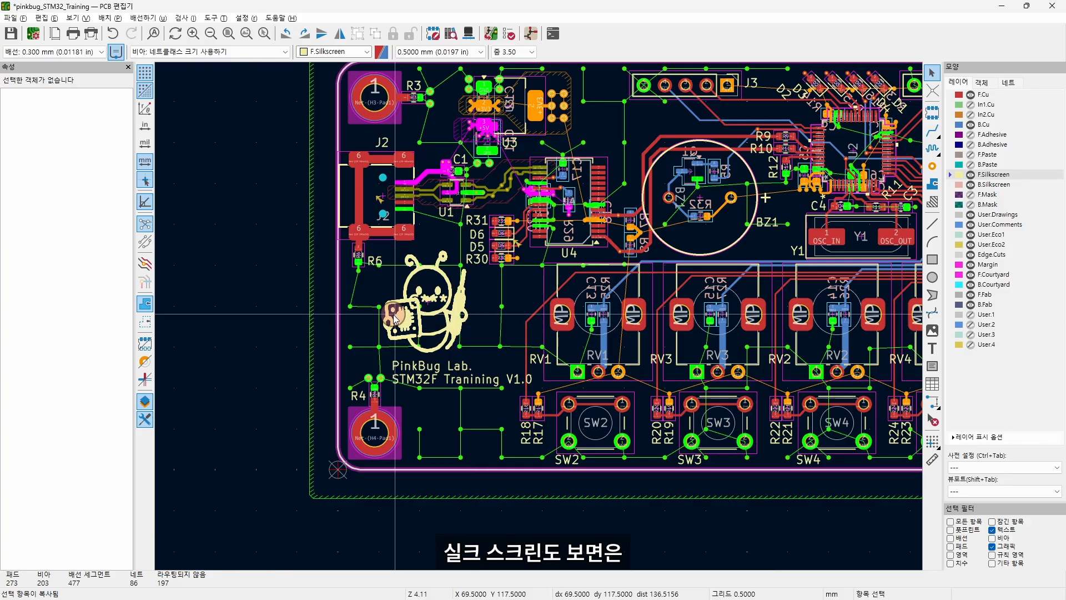
Delete the G*** reference text overlapping the bug logo.
scroll(456, 328, up, 3)
click(580, 287)
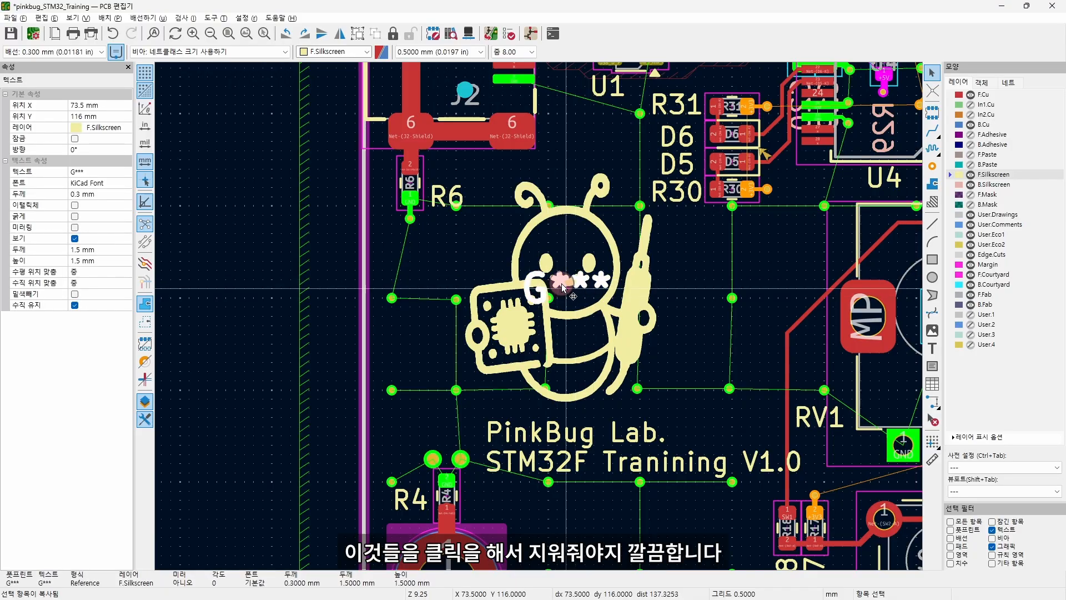
key(Delete)
scroll(541, 321, down, 2)
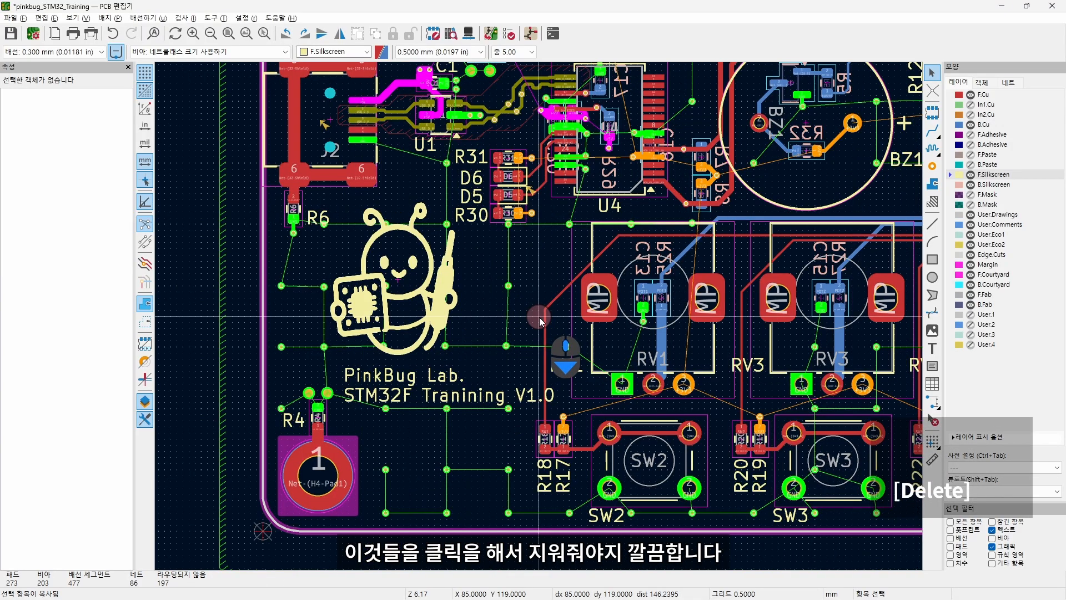
scroll(542, 320, down, 1)
Enable all item types in the selection filter, leave the text tool and select the bug logo footprint.
click(950, 529)
click(466, 286)
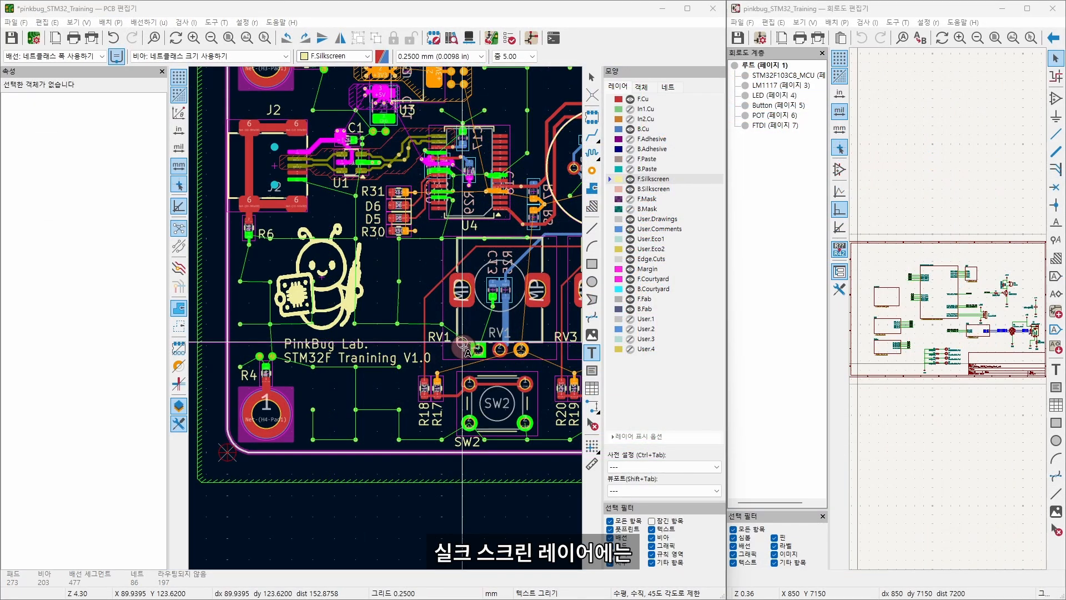
key(Escape)
key(Escape)
click(369, 360)
key(Escape)
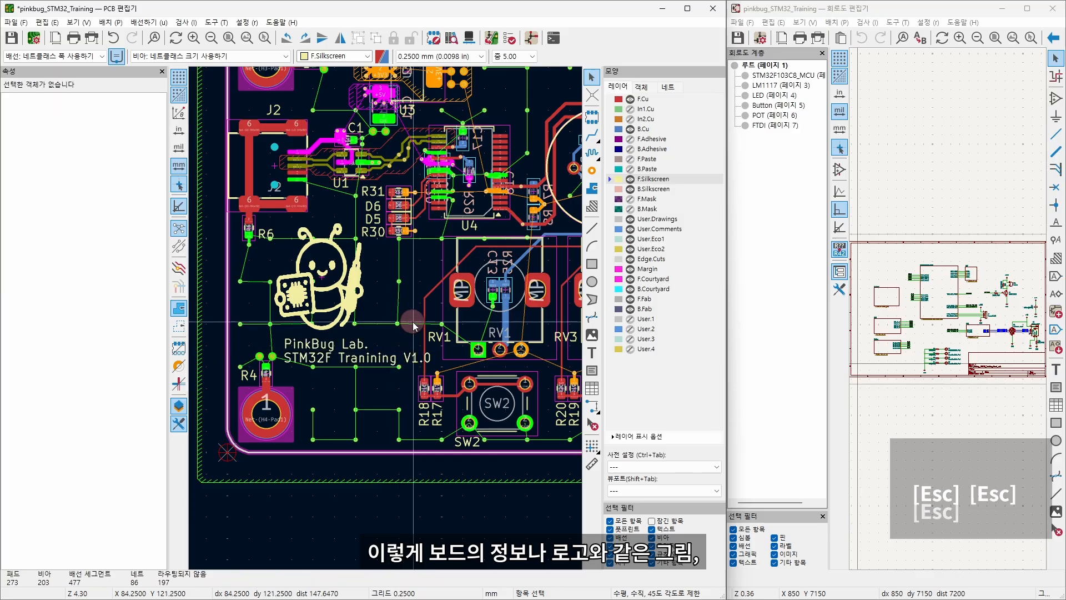
click(348, 279)
Select header J3 and examine its SWDIO, SWCLK and RST pin names in the schematic.
scroll(447, 264, up, 10)
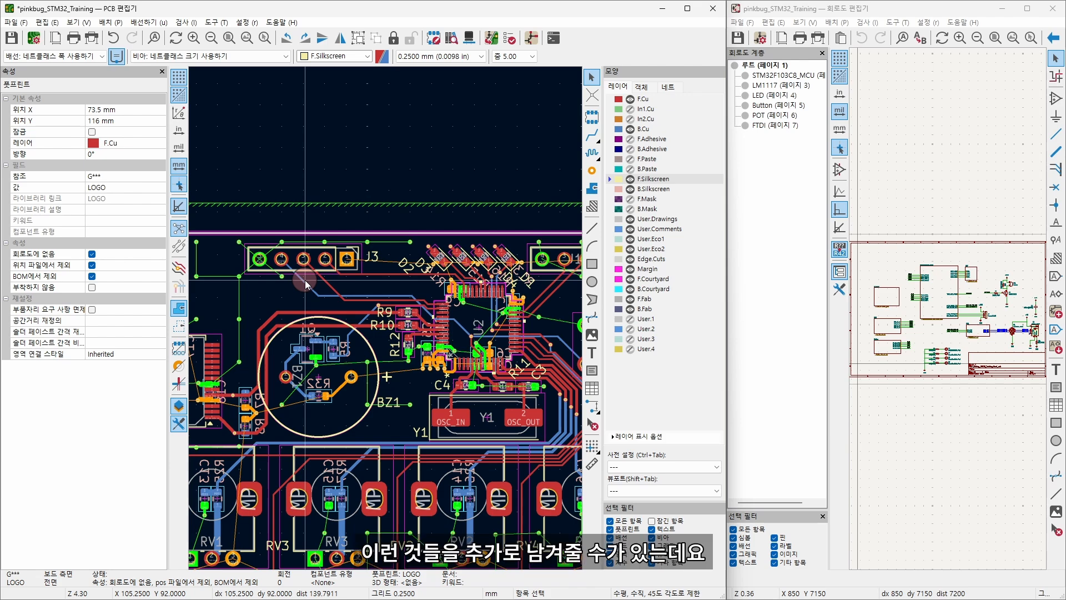
click(358, 259)
click(930, 306)
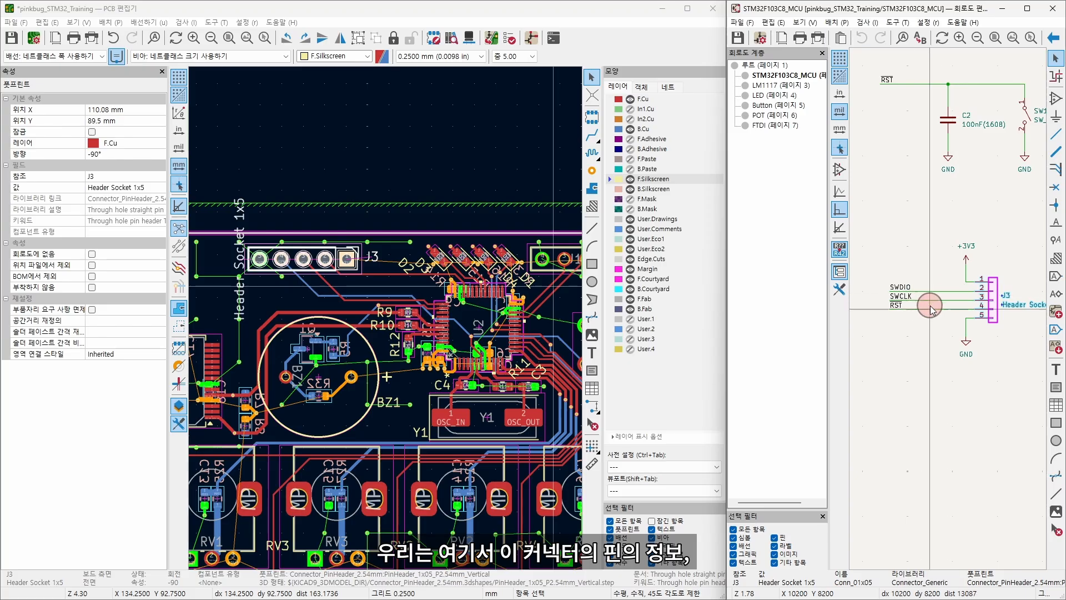
click(906, 288)
click(904, 297)
click(898, 307)
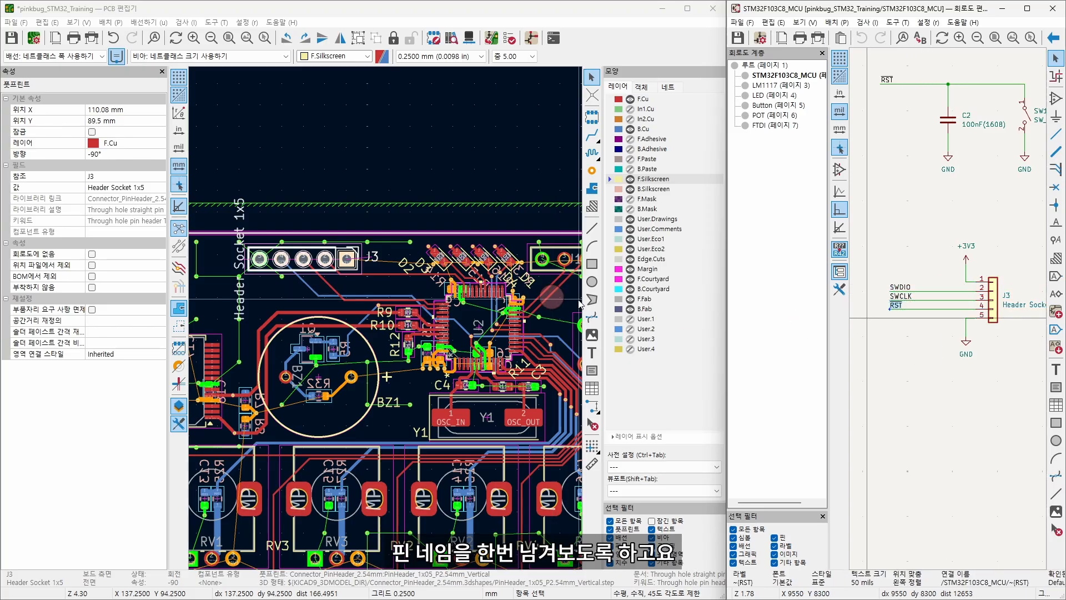
Select LED D2 on the board and check its color in the schematic.
click(483, 207)
click(446, 261)
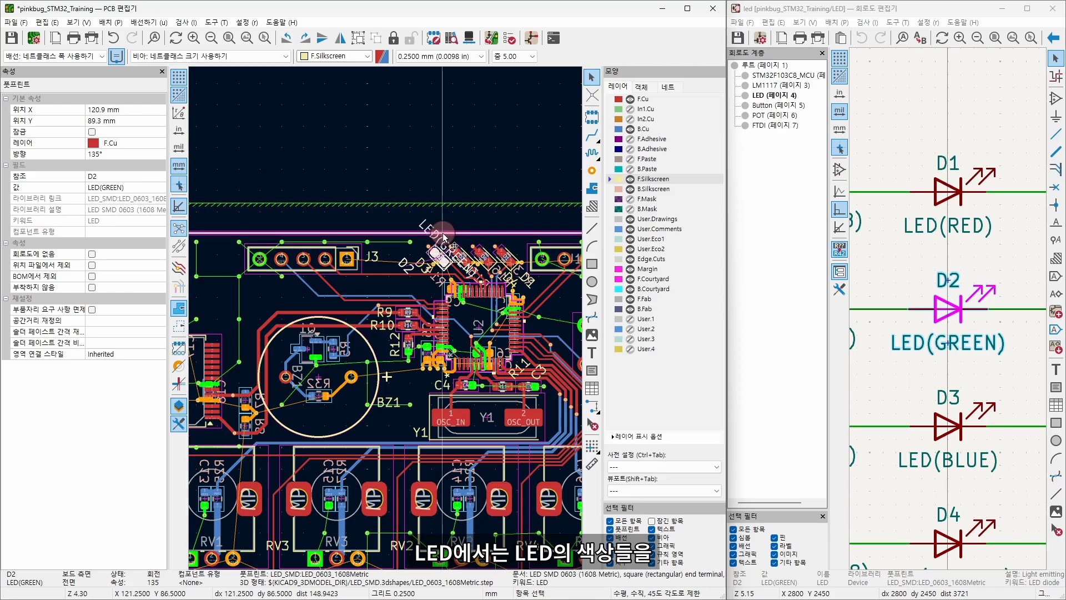
scroll(386, 321, up, 2)
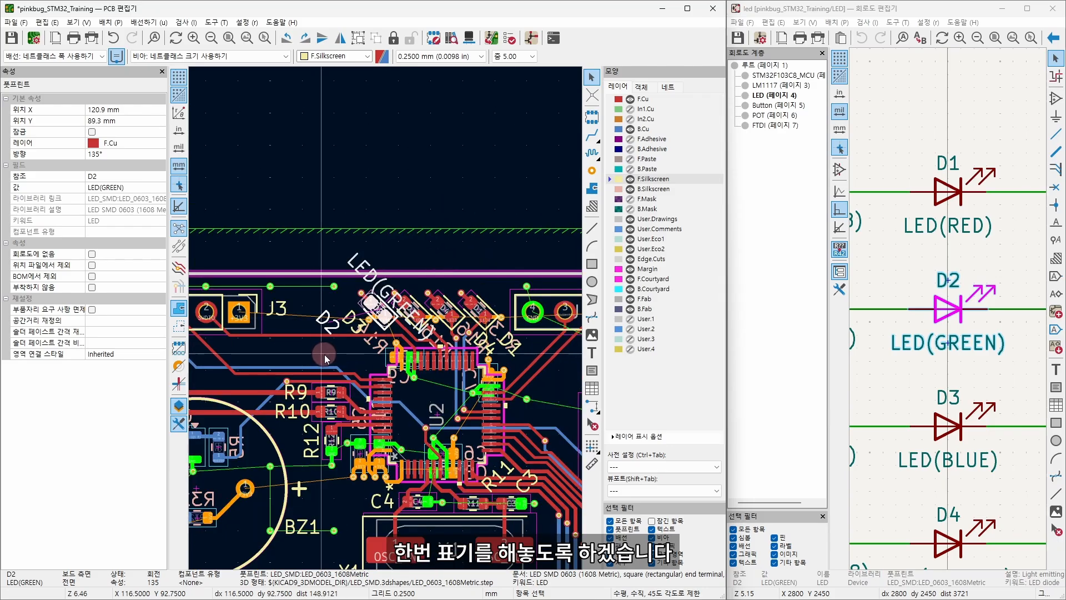
scroll(334, 352, up, 1)
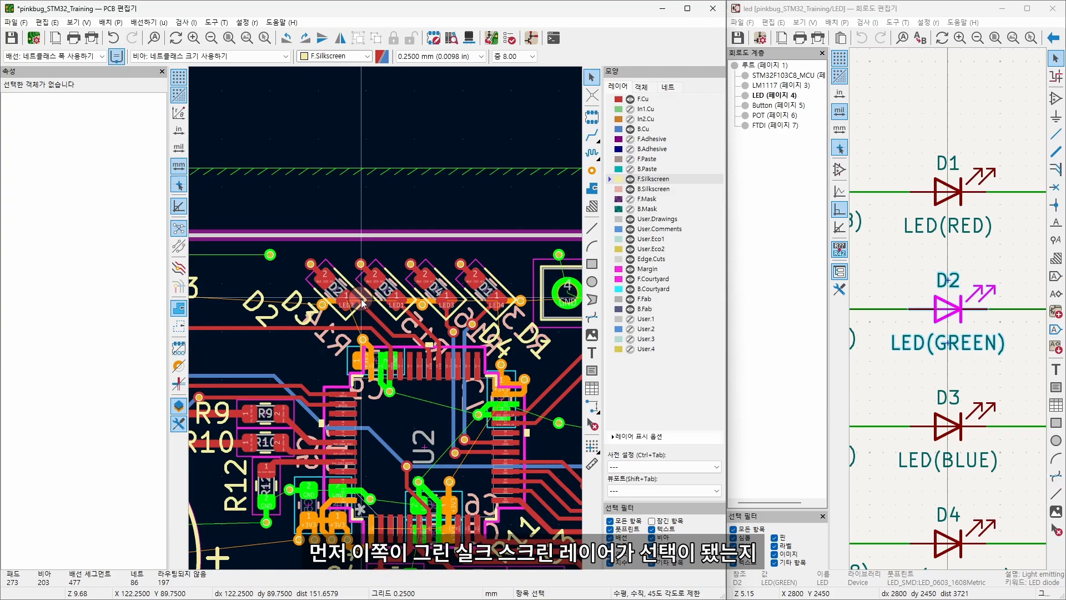
click(347, 297)
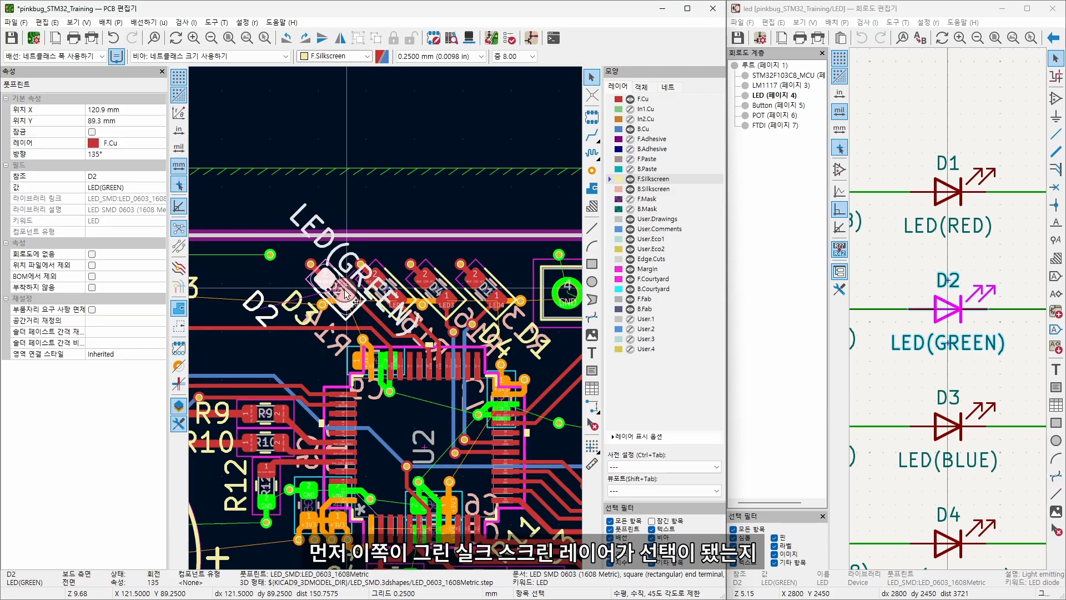
click(456, 216)
Add the text G on F.Silkscreen with a thickness of 0.15 mm and place it above LED D2.
click(592, 353)
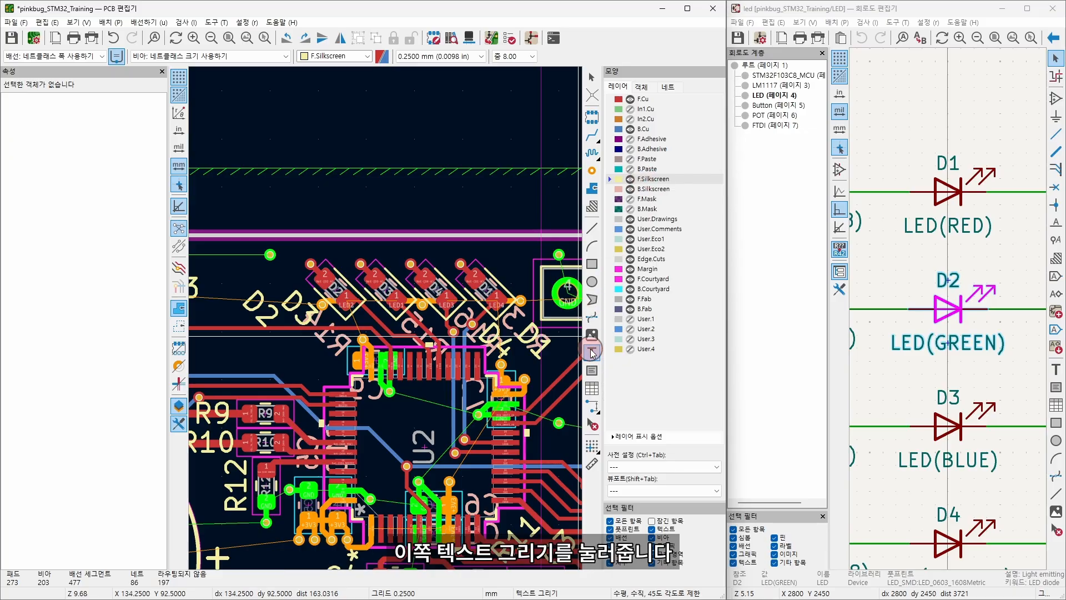
click(377, 279)
click(303, 216)
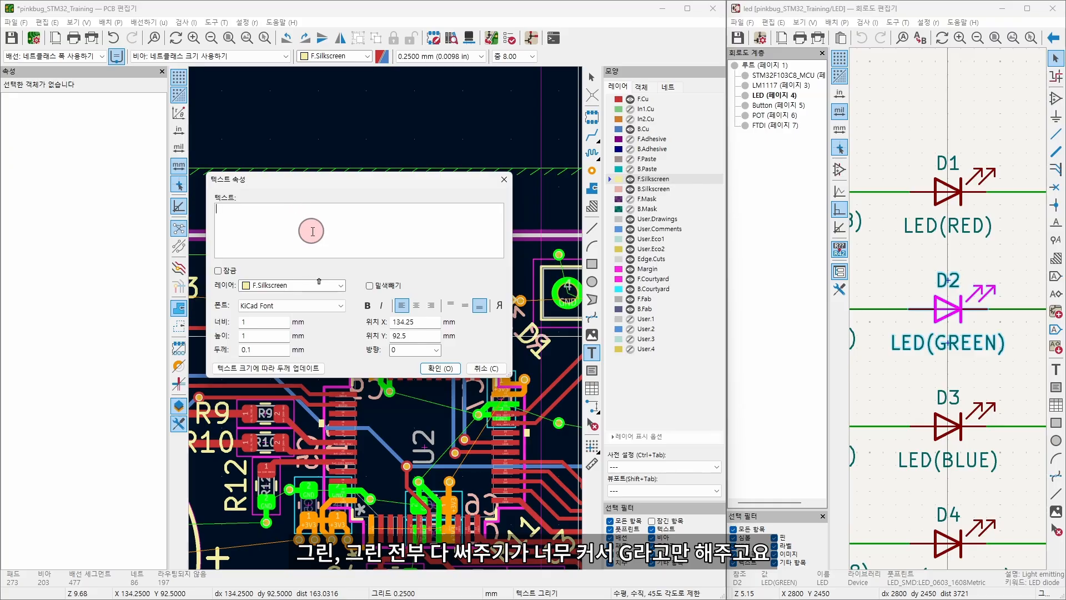
text(G)
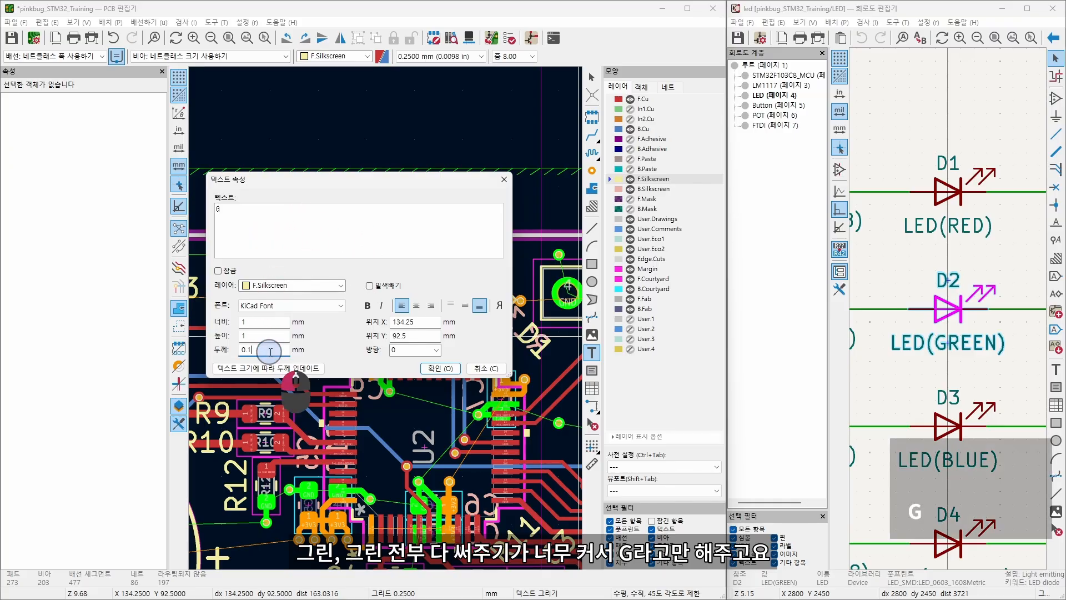
click(435, 378)
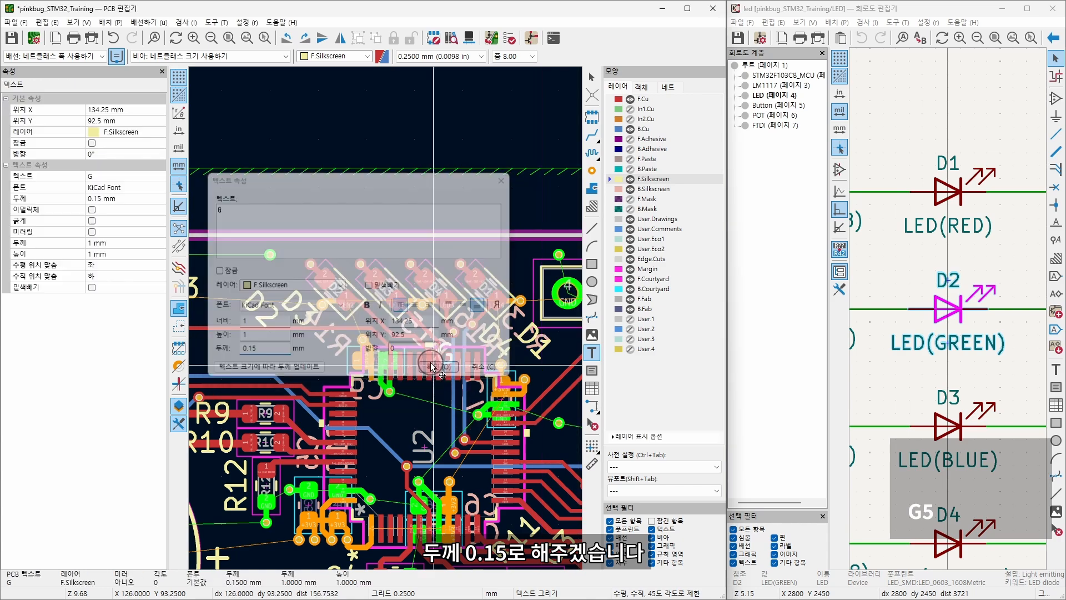
click(314, 243)
Set the grid to 0.1000 mm and move the G label beside the upper end of LED D2.
click(417, 56)
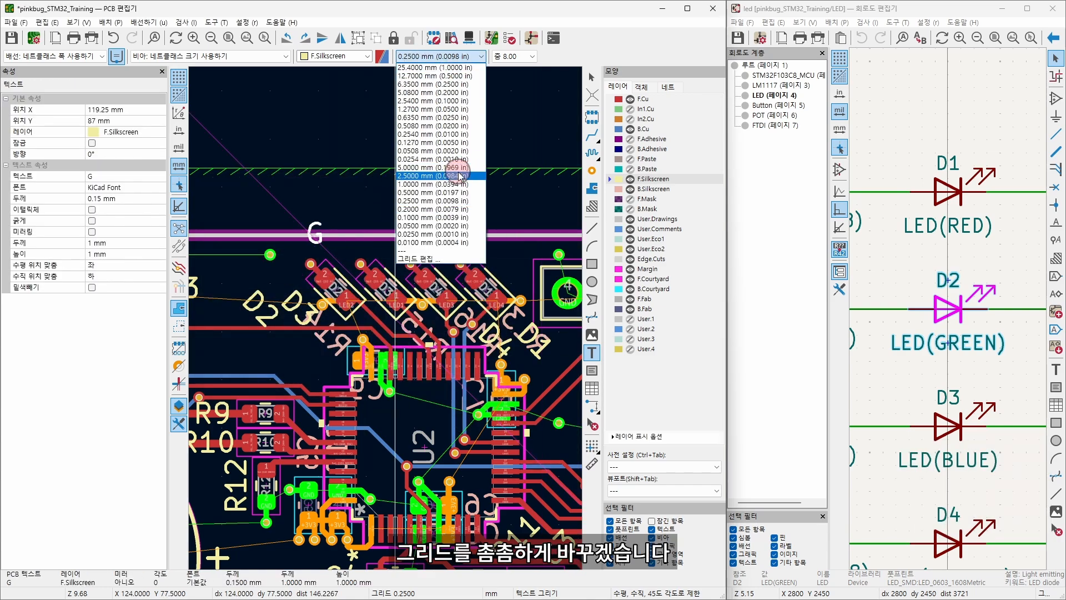
click(456, 217)
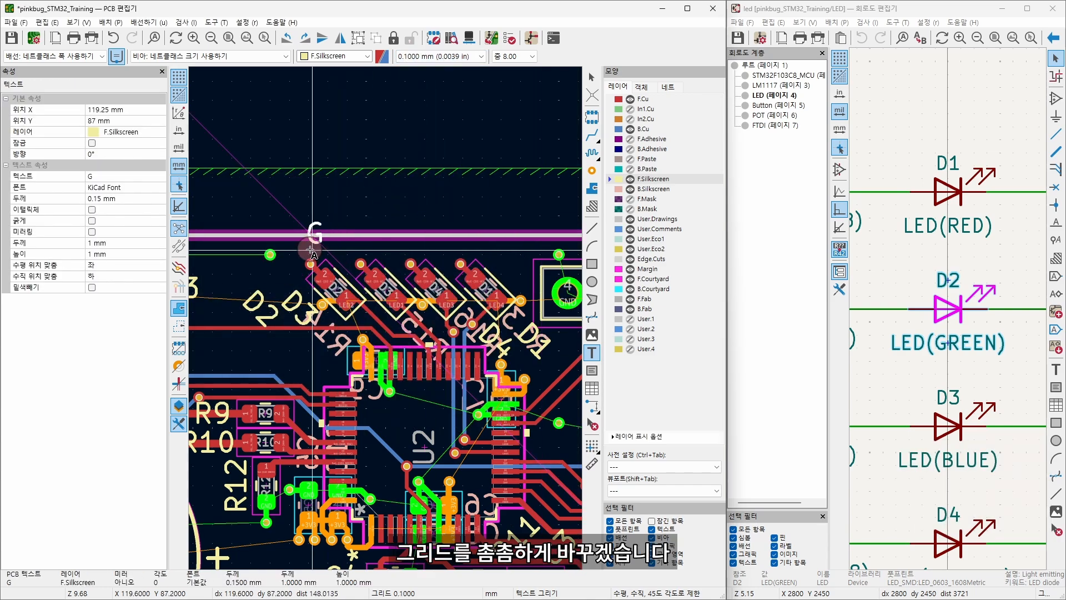
key(m)
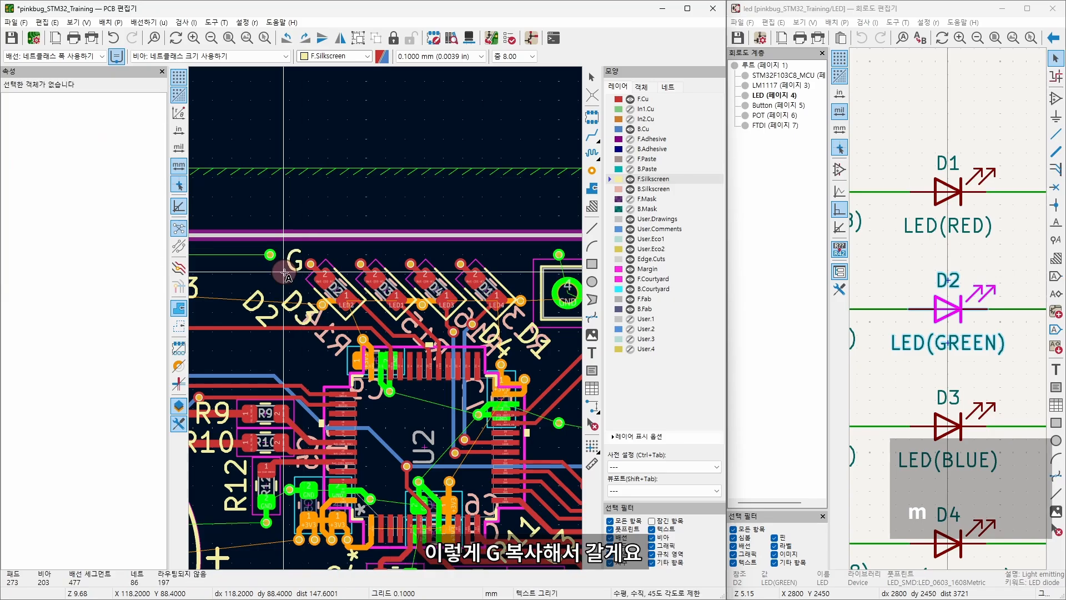
key(Escape)
key(Escape)
Duplicate the G label three times, placing one copy beside each of LEDs D3, D4 and D1.
key(ctrl+c)
key(ctrl+v)
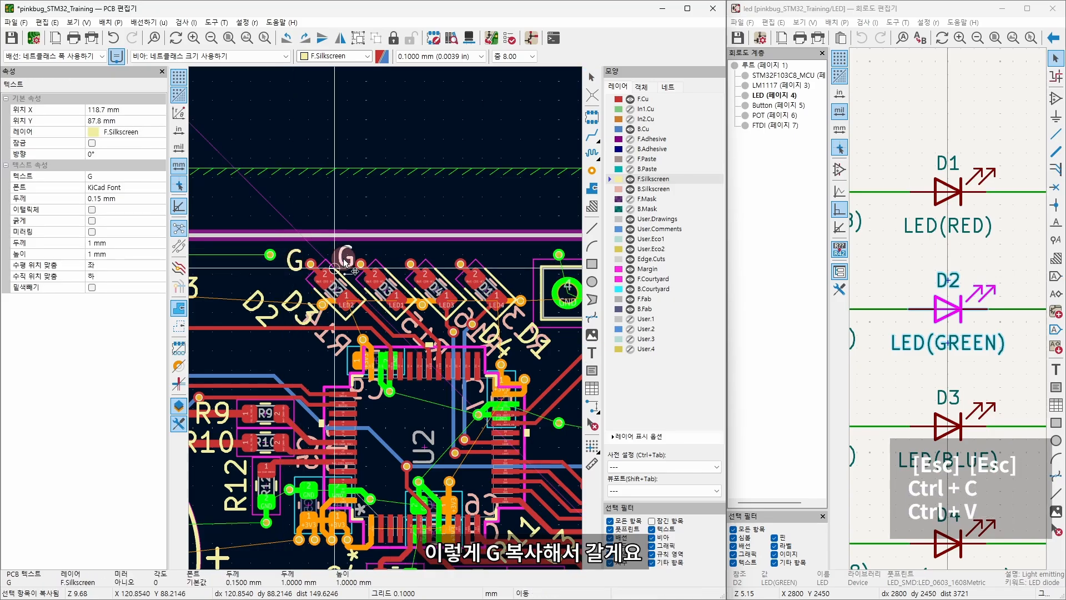
click(344, 263)
key(ctrl+v)
click(384, 265)
key(ctrl+v)
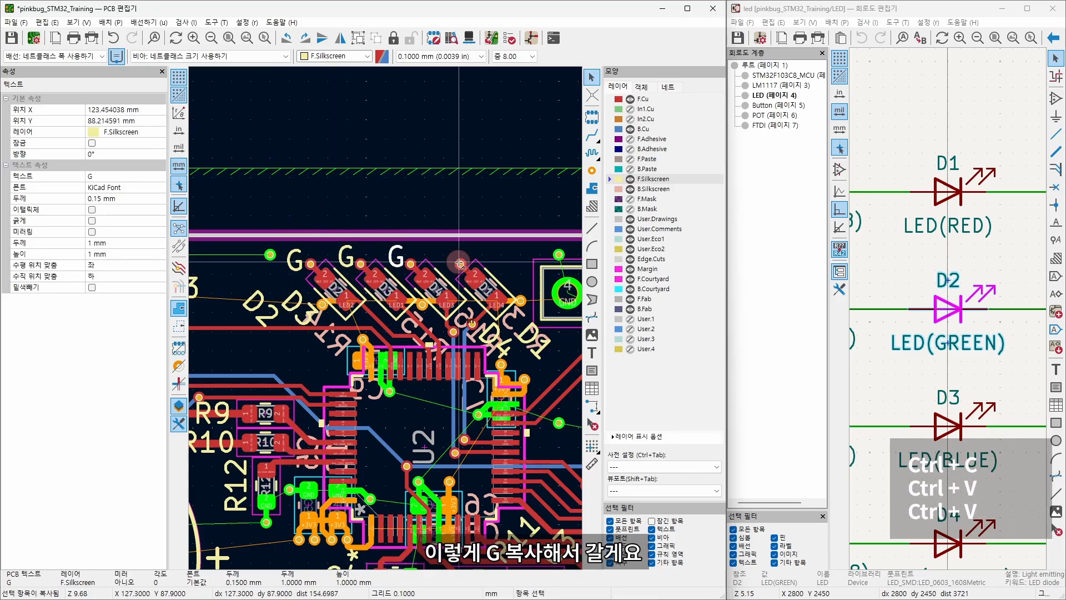
click(433, 263)
key(Escape)
Check LED D3's color in the schematic and change the label beside it to B.
click(391, 289)
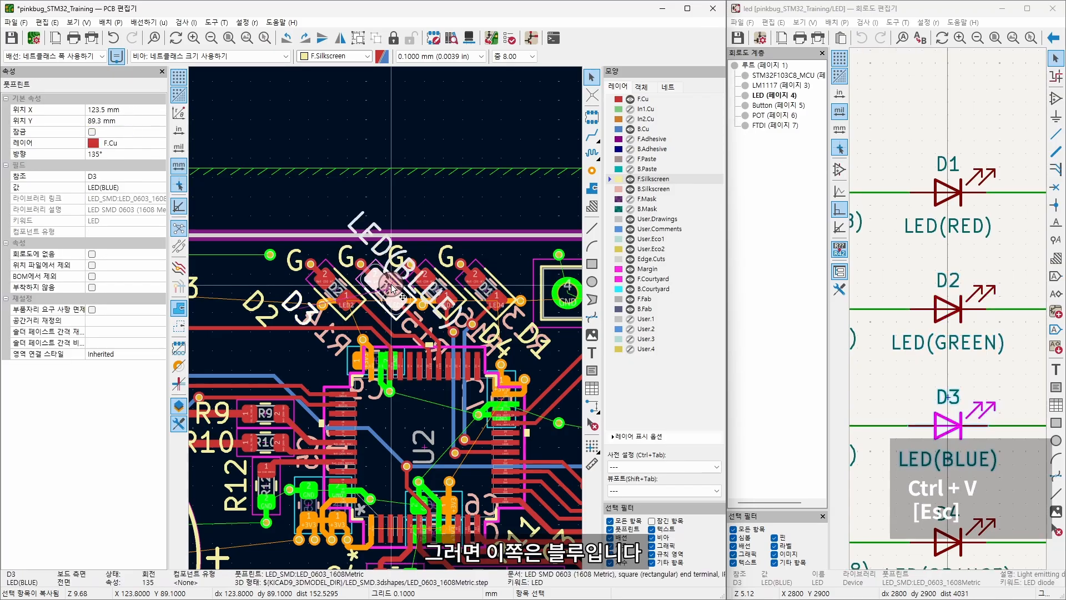
double_click(343, 260)
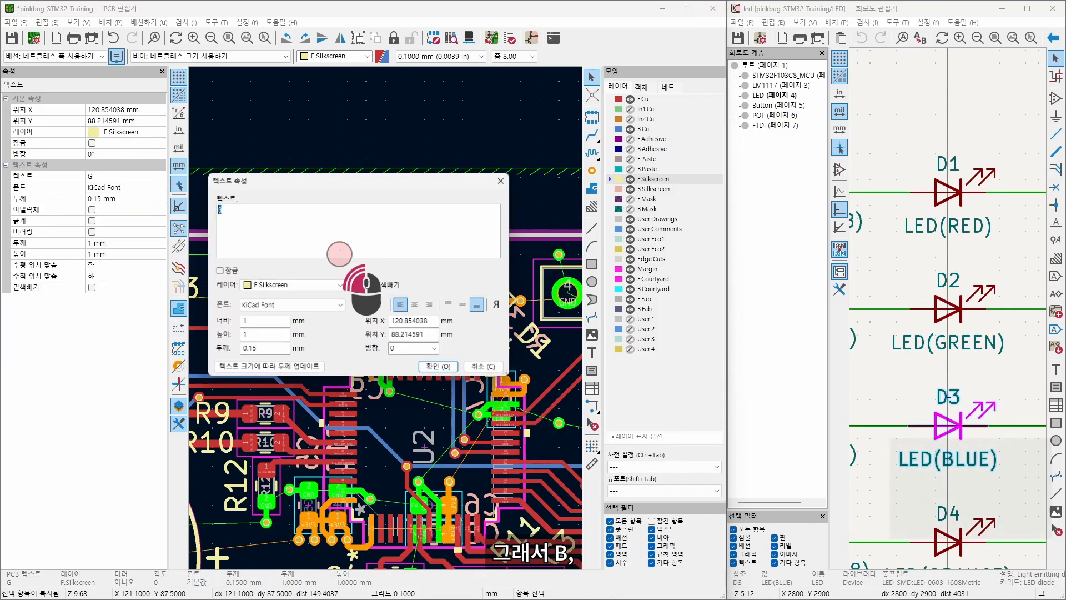
text(ㅂ)
click(441, 368)
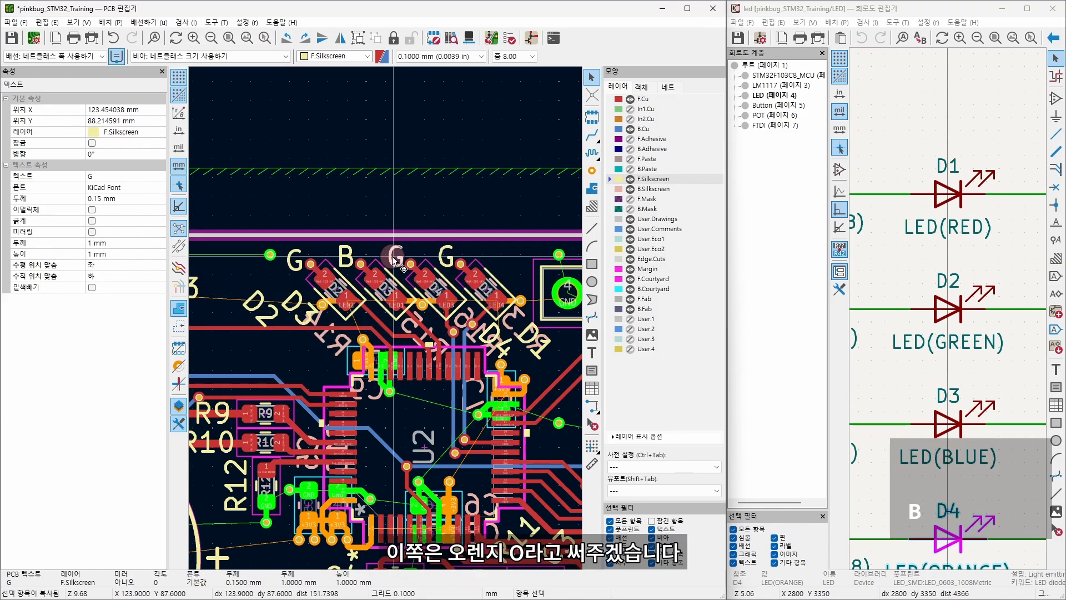
Change the label beside the orange LED D4 to O.
double_click(398, 261)
click(257, 216)
text(O)
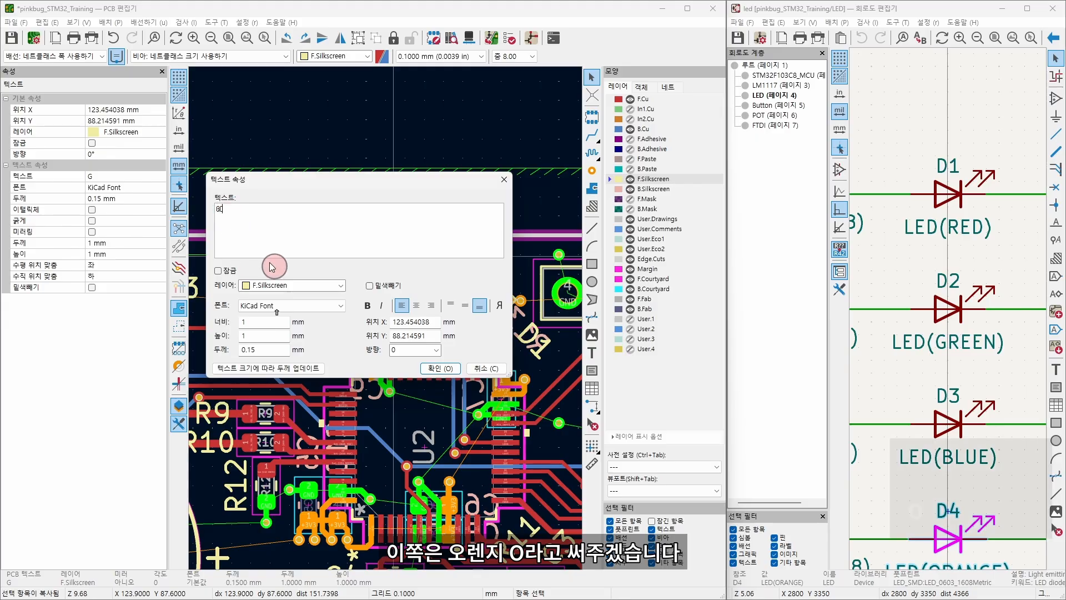
click(430, 368)
Check LED D1's color in the schematic and change the label beside it to R.
click(431, 260)
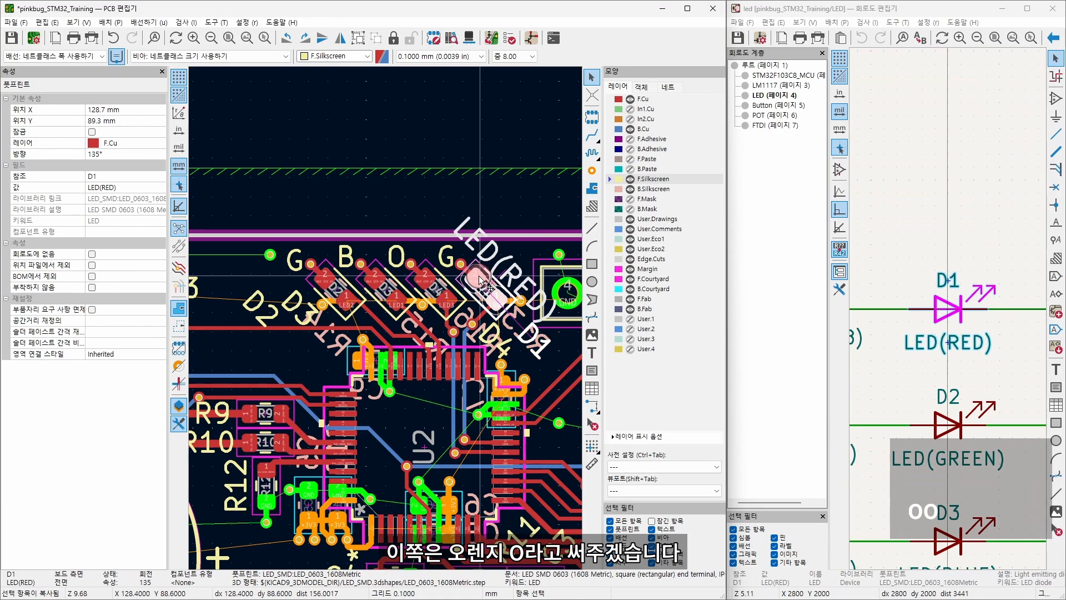
double_click(445, 258)
text(R)
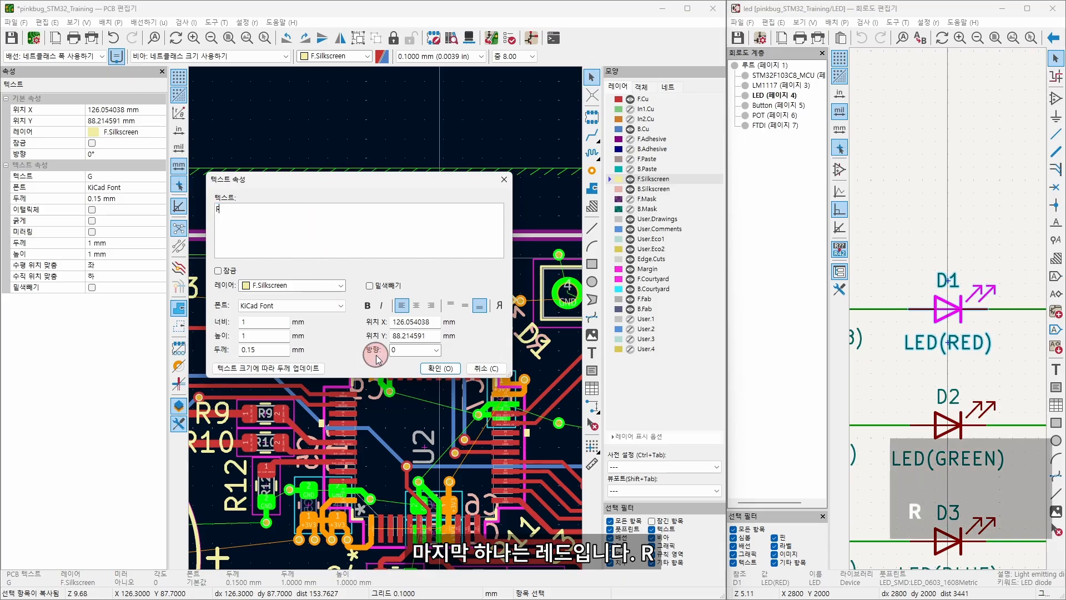
click(435, 369)
click(401, 194)
Select header J3 on the board and examine its pin numbering and net names in the schematic.
scroll(402, 190, down, 1)
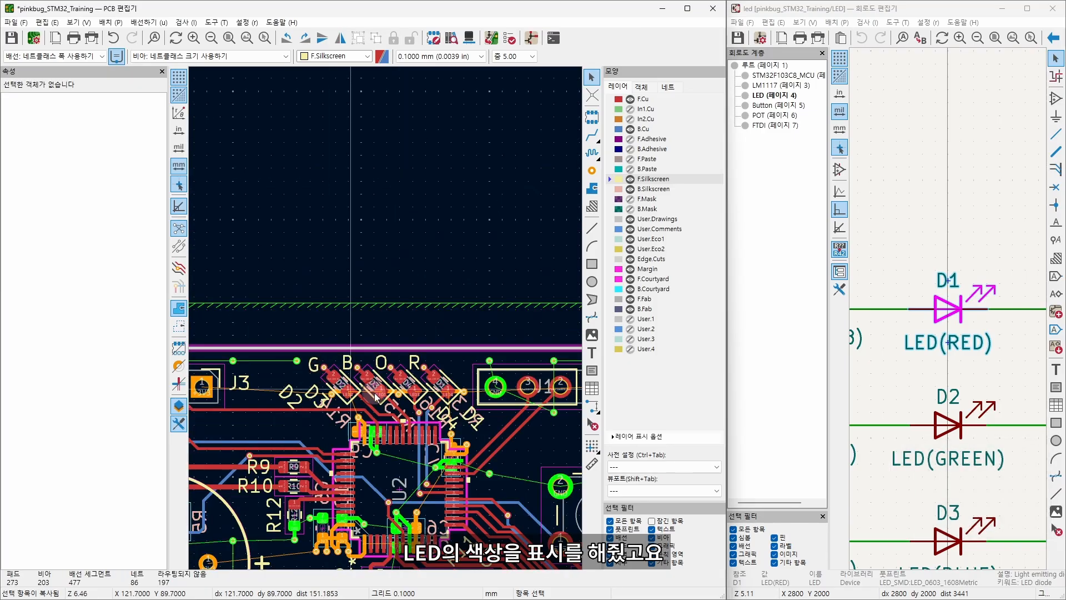
middle_drag(371, 418, 452, 303)
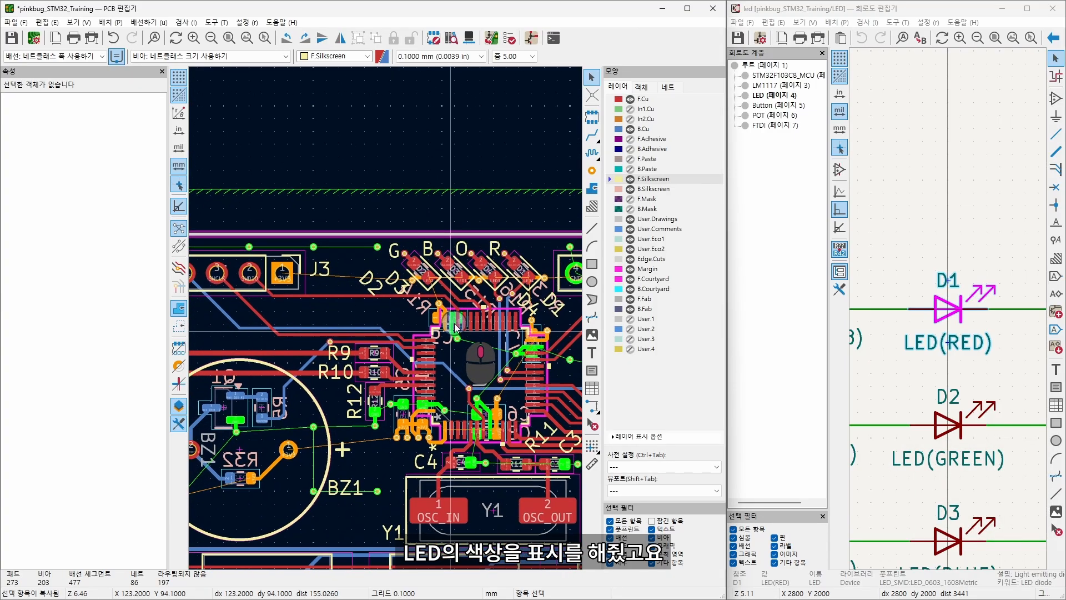
middle_drag(299, 299, 498, 281)
click(484, 264)
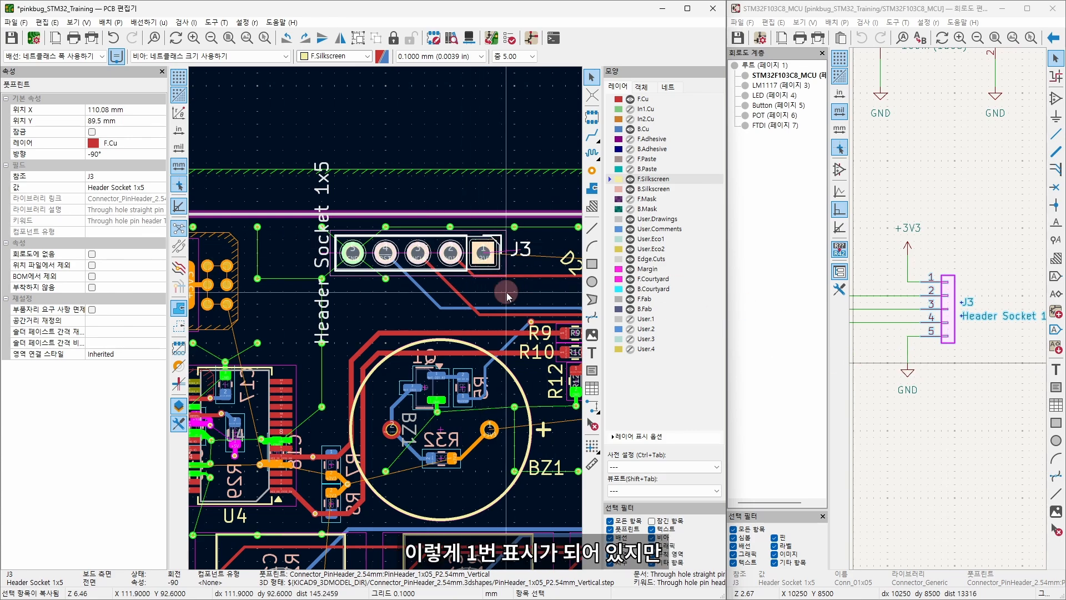
click(487, 126)
mouse_move(464, 297)
middle_down()
mouse_move(516, 288)
mouse_move(464, 305)
middle_up()
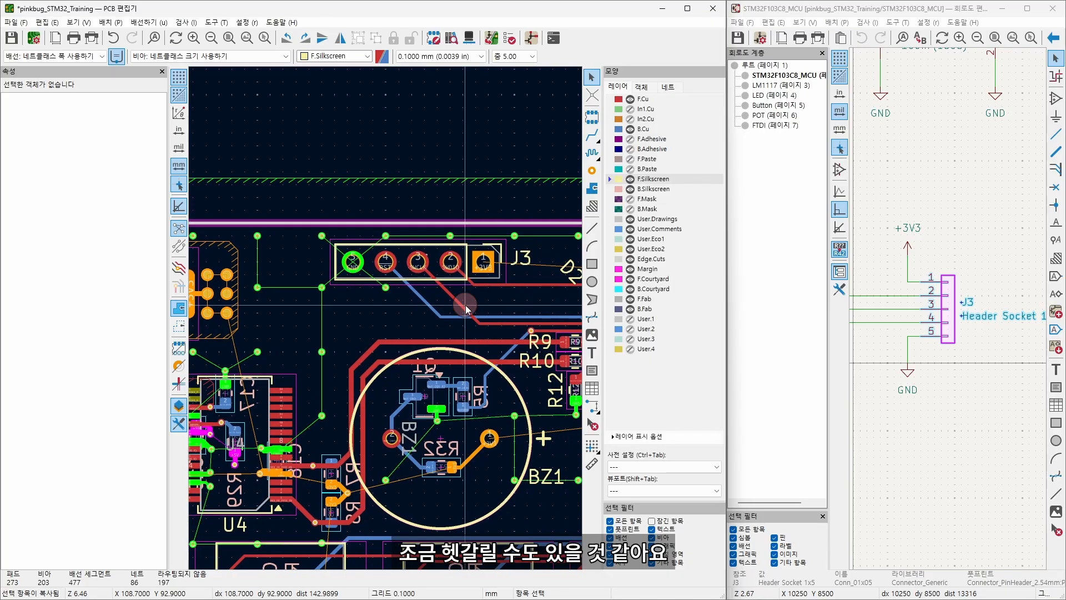
middle_drag(937, 340, 993, 341)
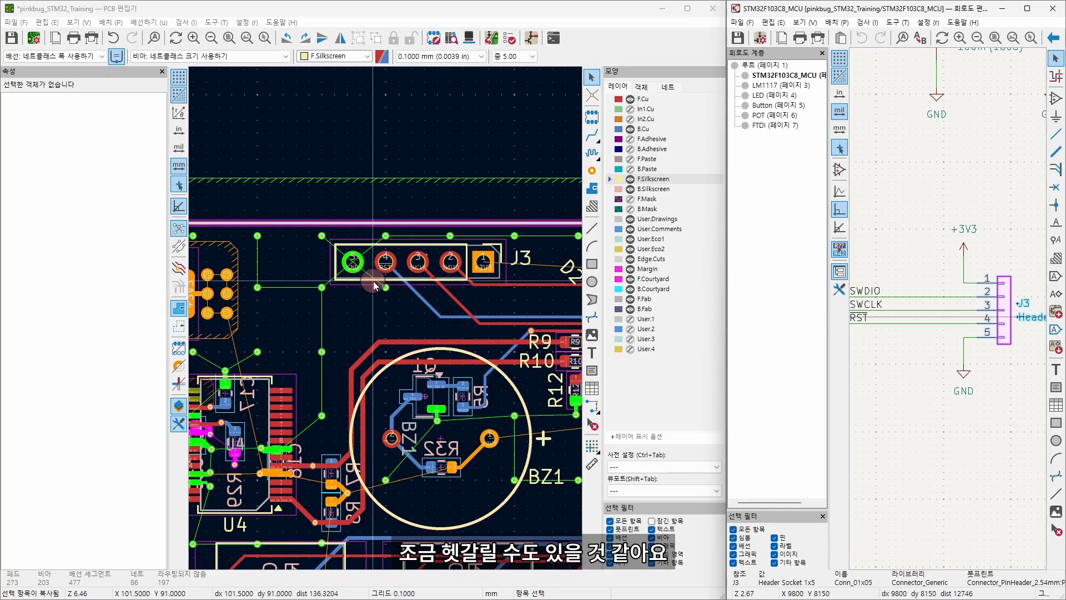
Add the text +3.3V on B.Silkscreen with a thickness of 0.15 mm and place it below header J3.
click(648, 189)
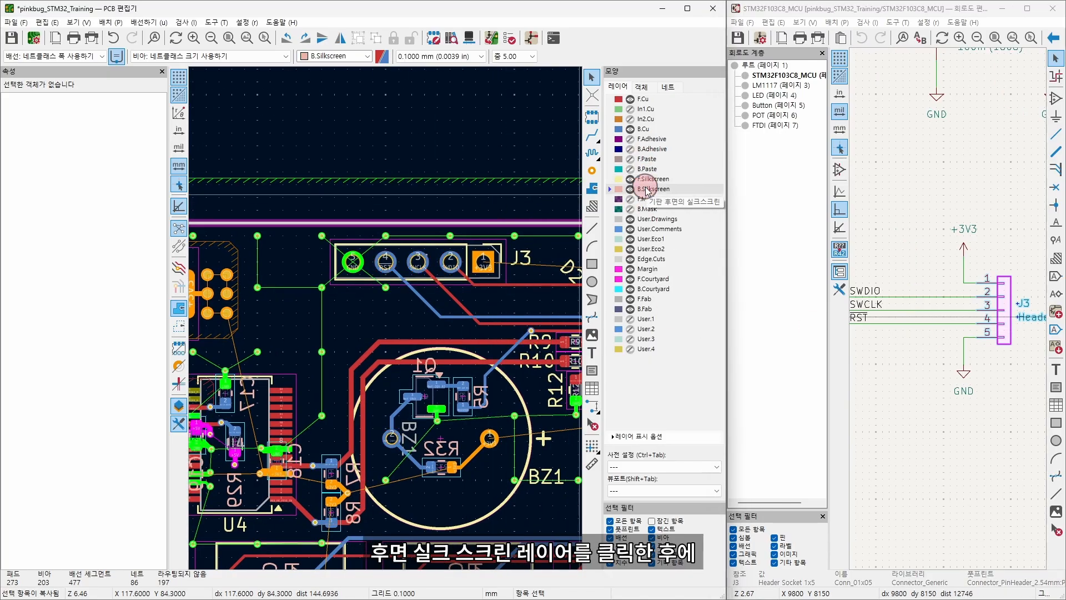
click(594, 352)
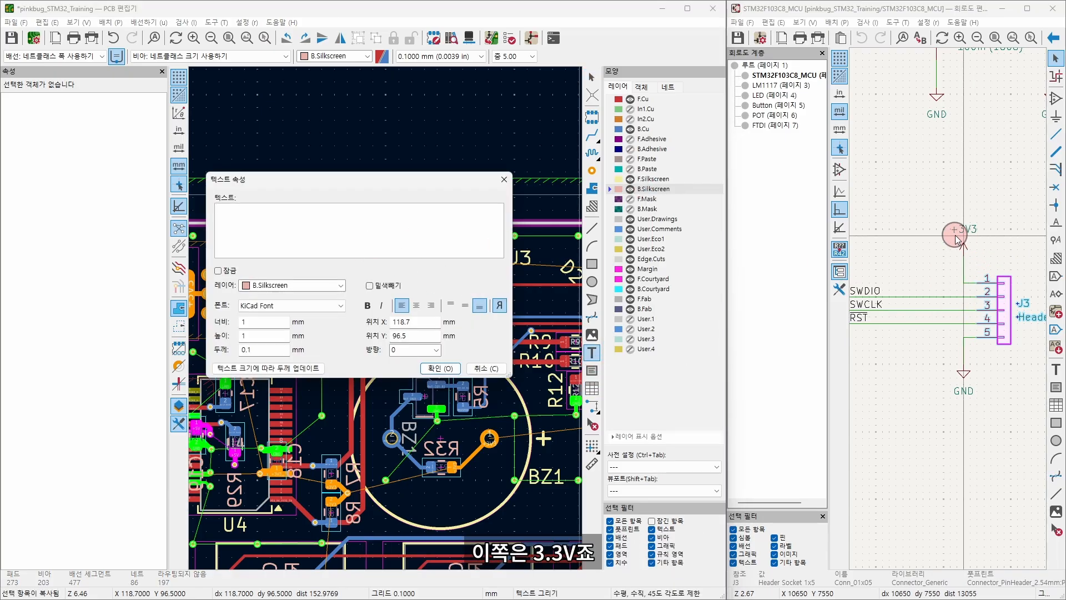
click(390, 222)
text(+3.3V)
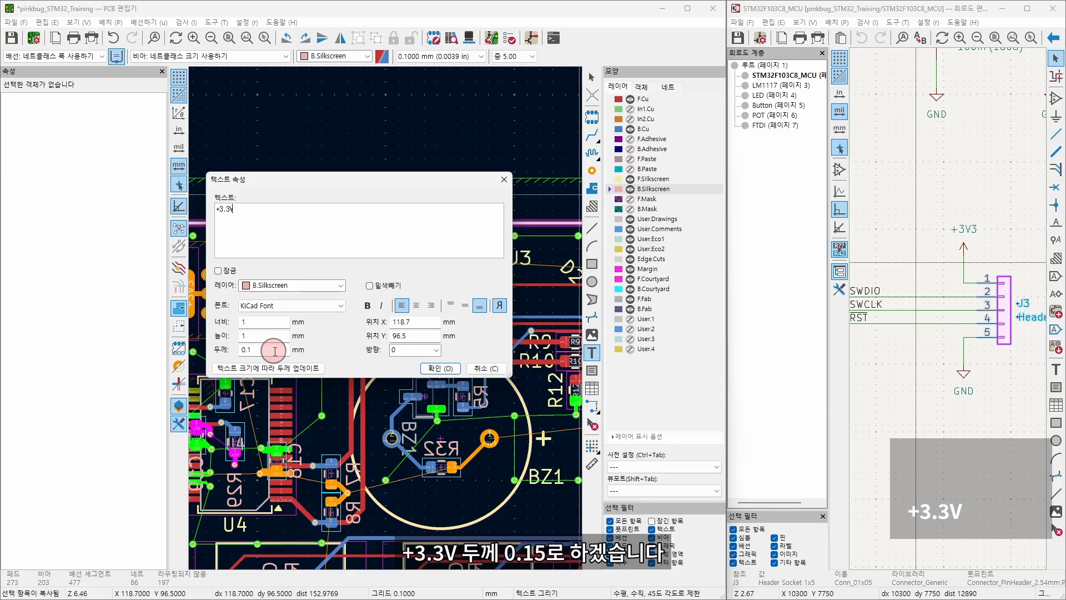
key(Return)
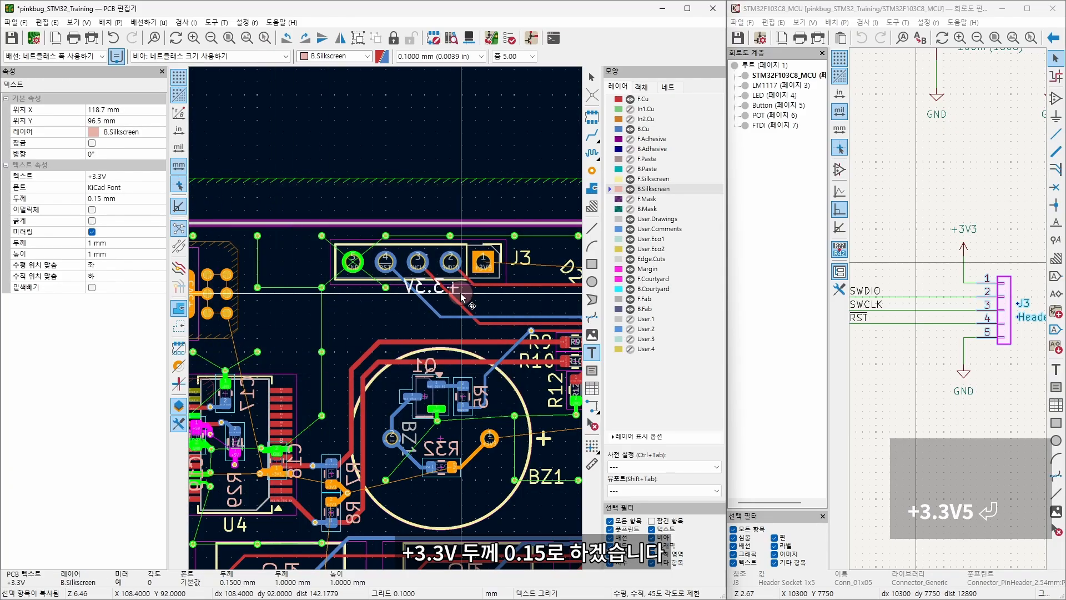
click(505, 307)
Set the +3.3V label's orientation to 45° and position it diagonally below pin 1 of header J3.
key(Escape)
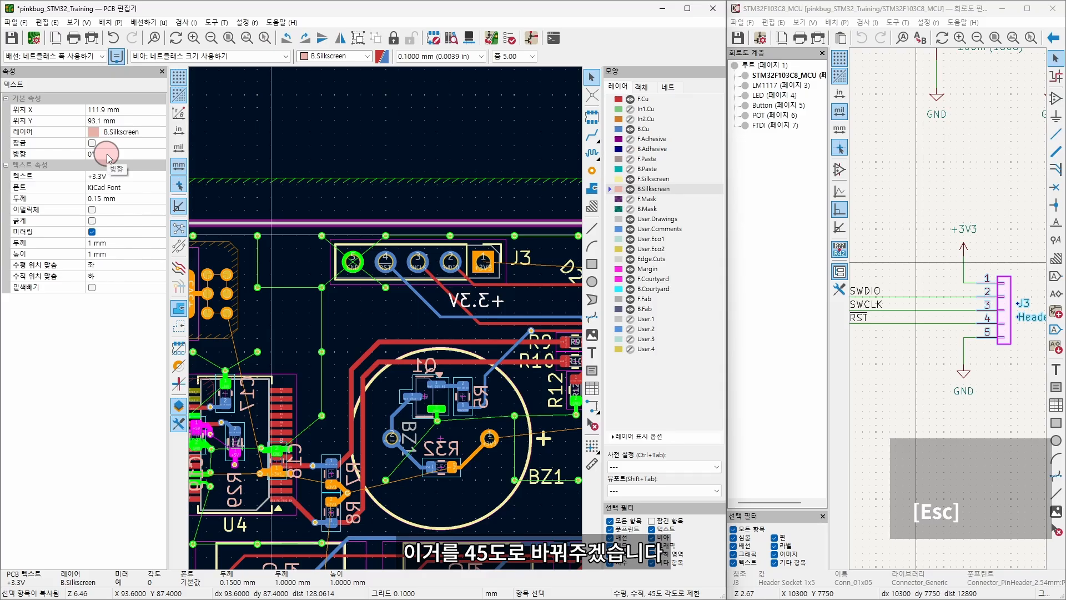
text(45)
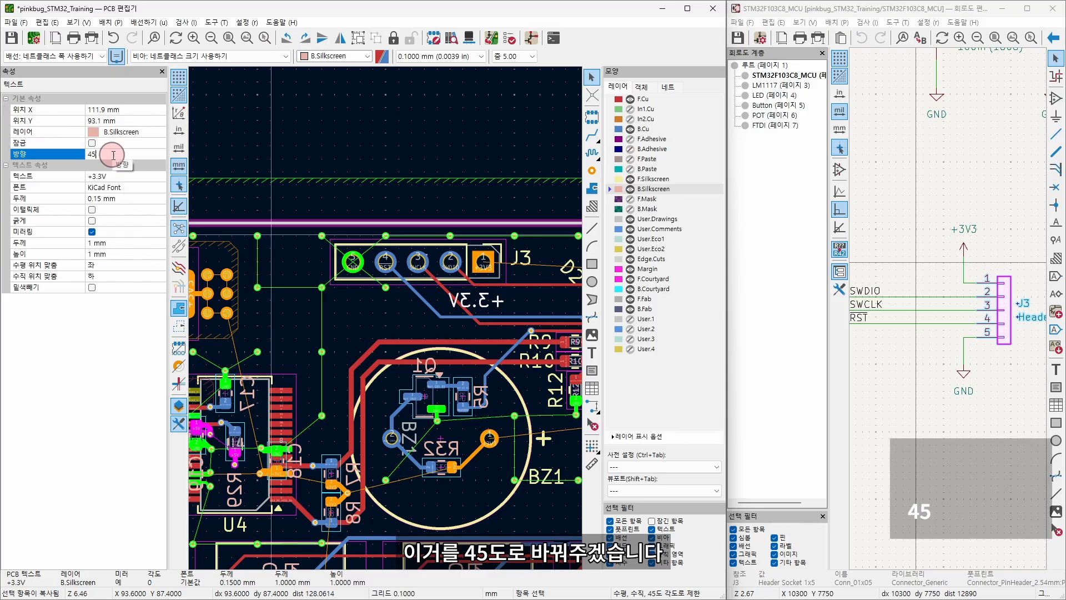
key(Return)
key(ctrl+c)
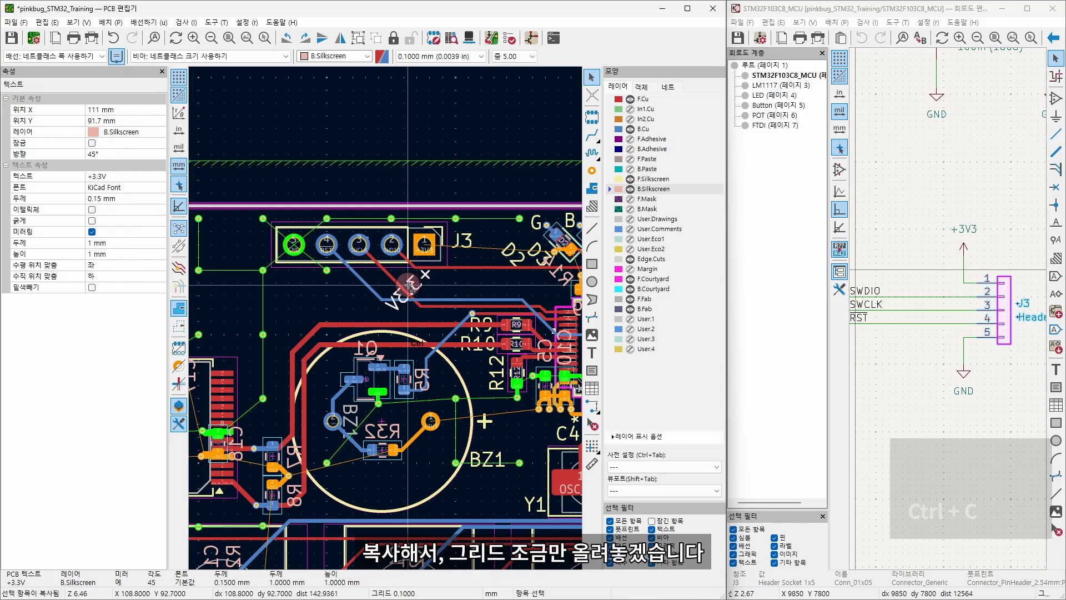
key(ctrl+v)
key(Escape)
Set the grid to 0.2500 mm and place a copy of the +3.3V label below pin 2 of header J3.
click(448, 57)
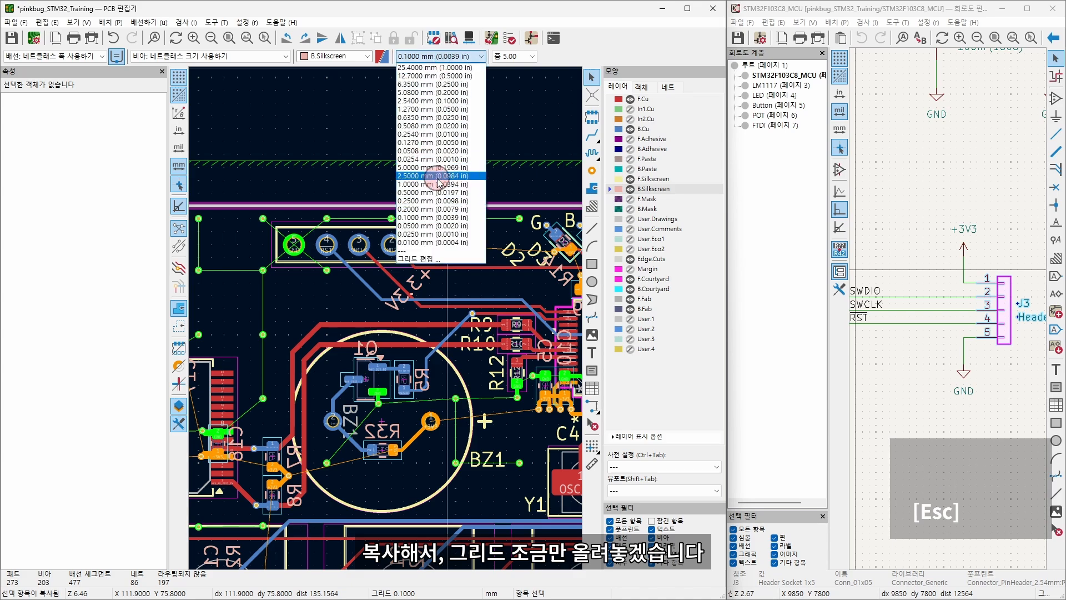
click(433, 200)
click(411, 286)
key(ctrl+c)
key(ctrl+v)
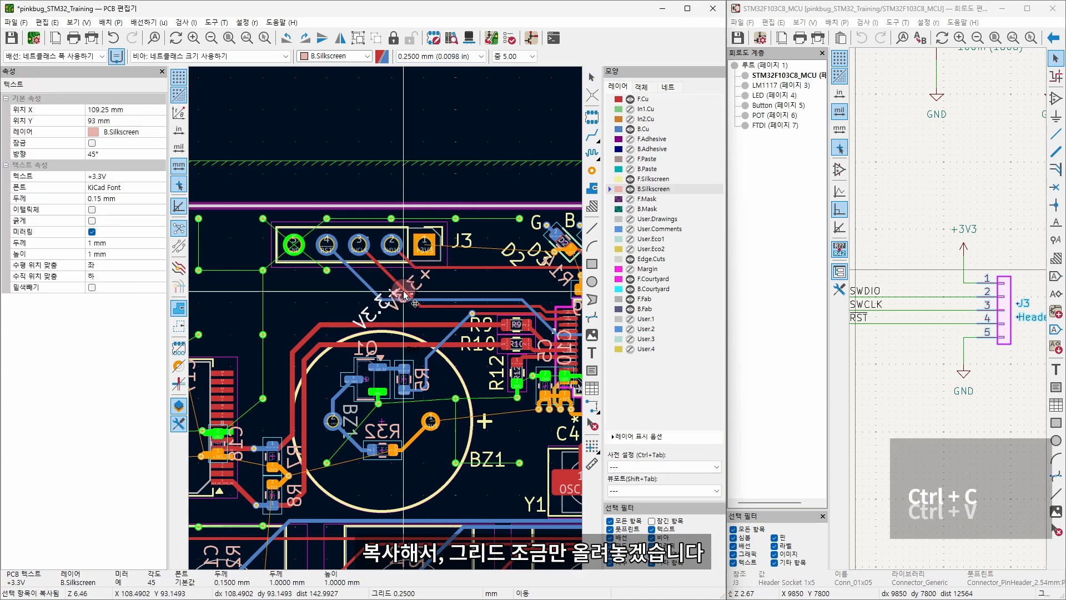
click(410, 290)
Check the net name of J3 pin 2 in the schematic and change the copied label below it to SWDIO.
click(394, 255)
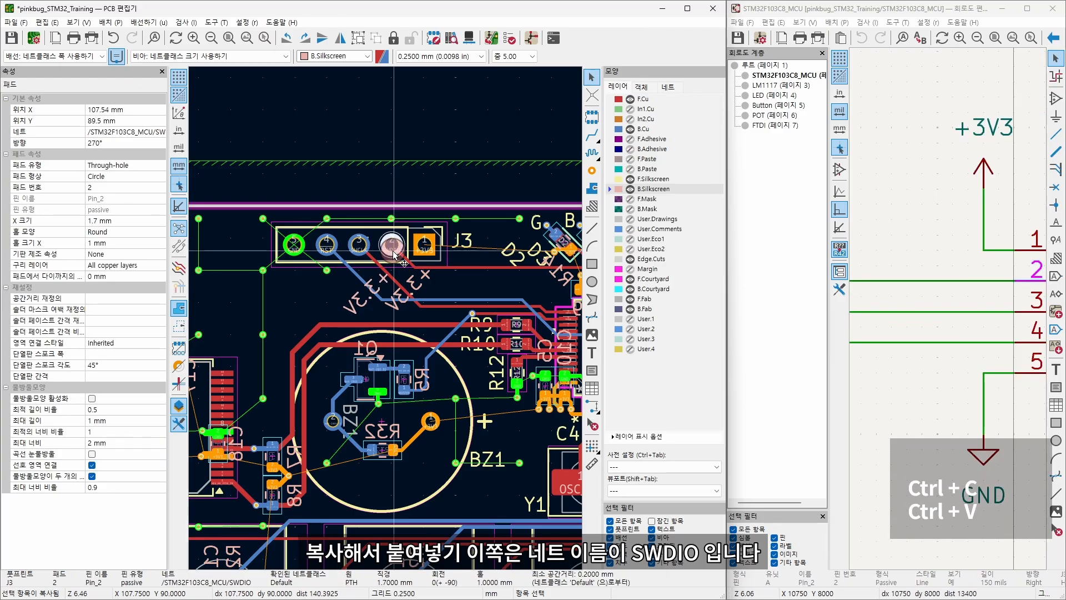
scroll(938, 305, down, 4)
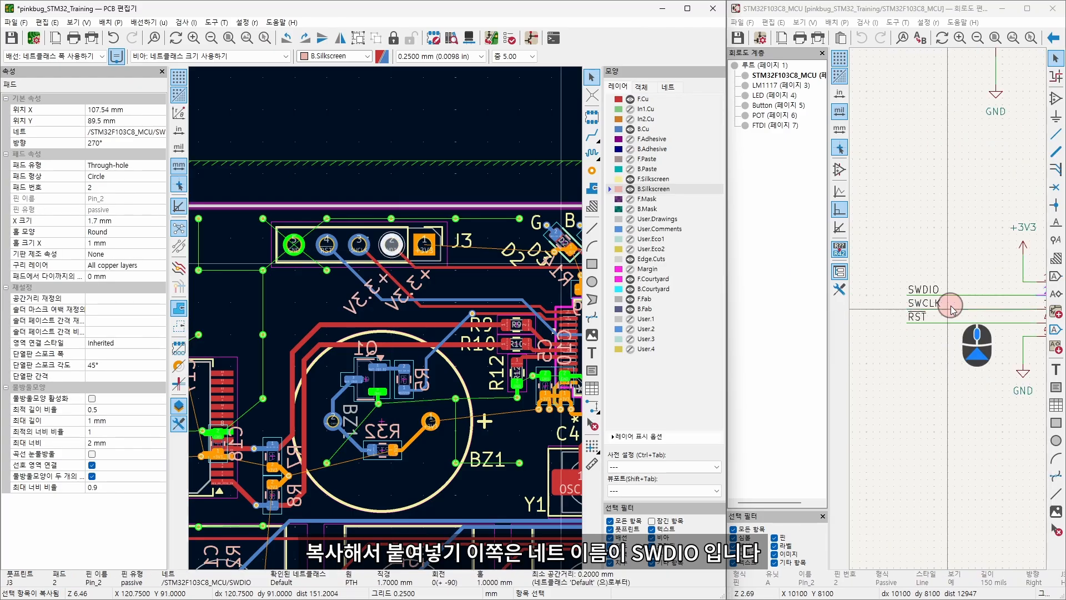
double_click(373, 287)
text(SWDIO)
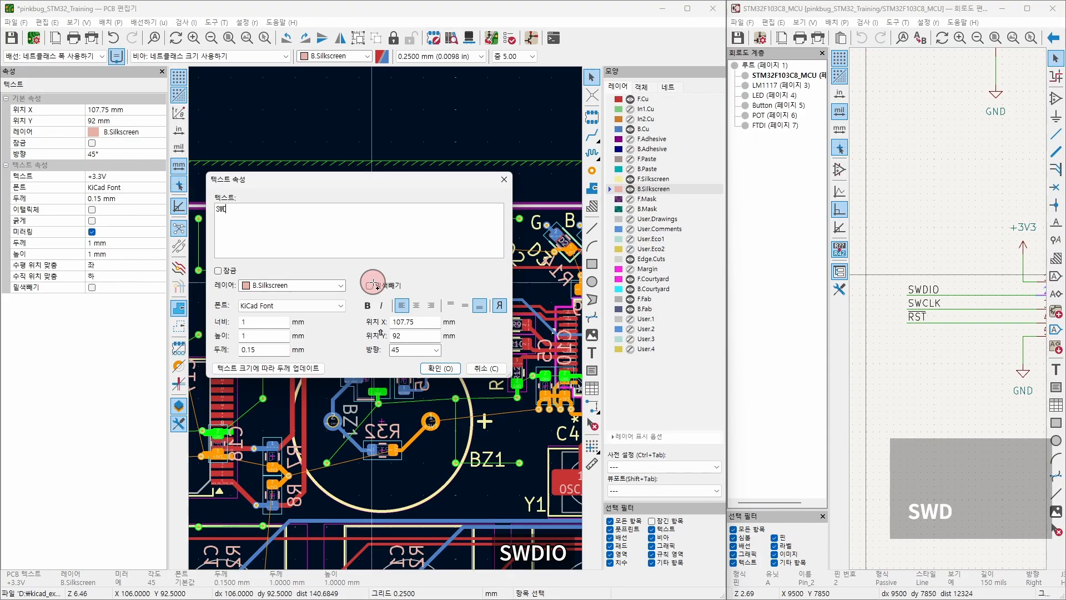
key(BackSpace)
click(429, 368)
Place a copy of the SWDIO label below pin 3 of header J3 and change its text to SWCLK.
key(ctrl+c)
key(ctrl+v)
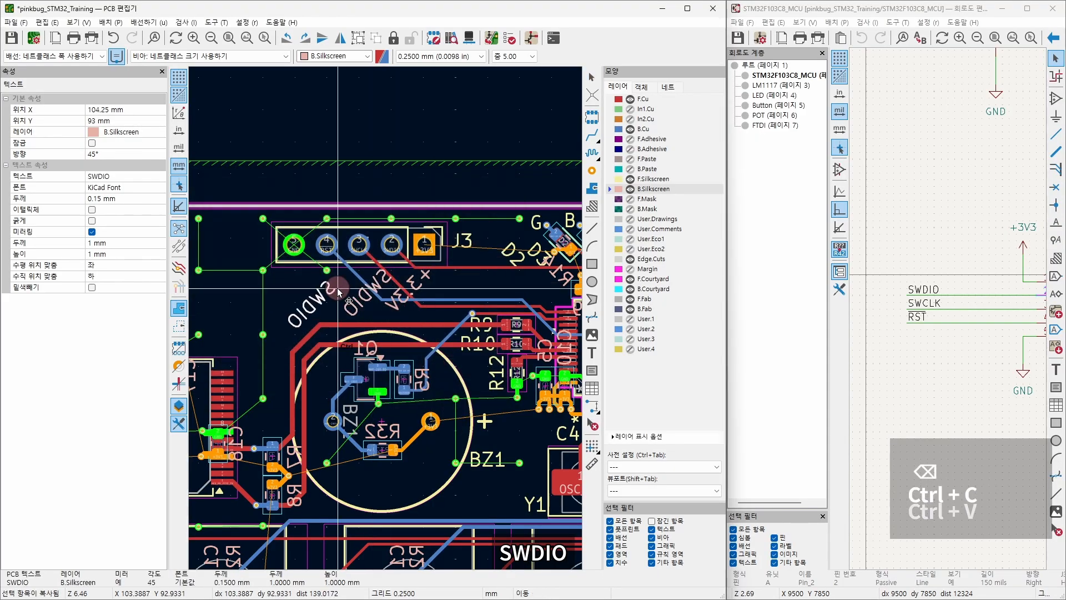
double_click(347, 284)
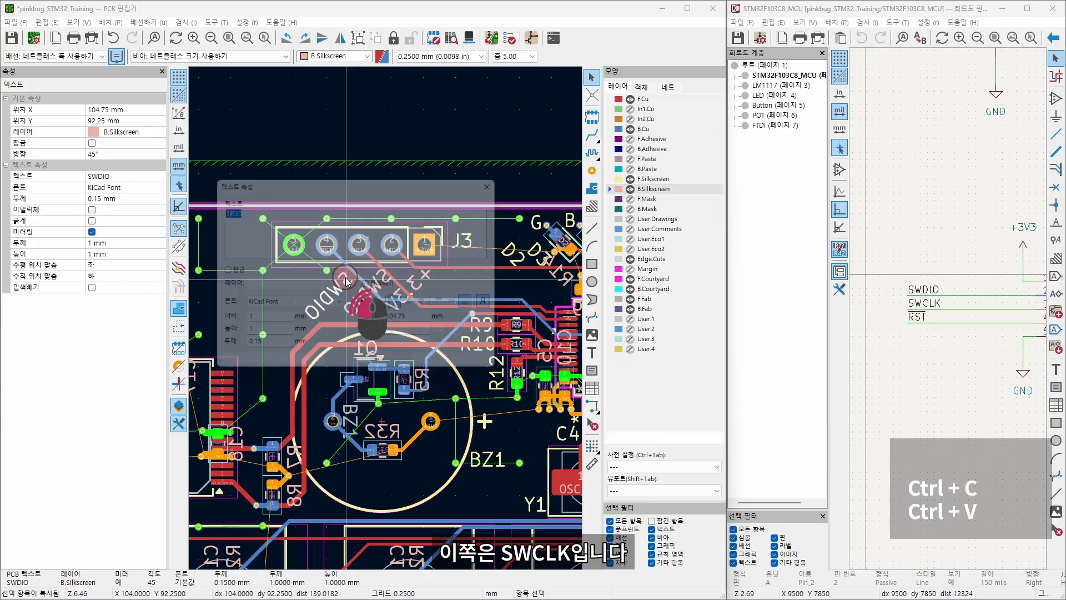
text(SWCLK)
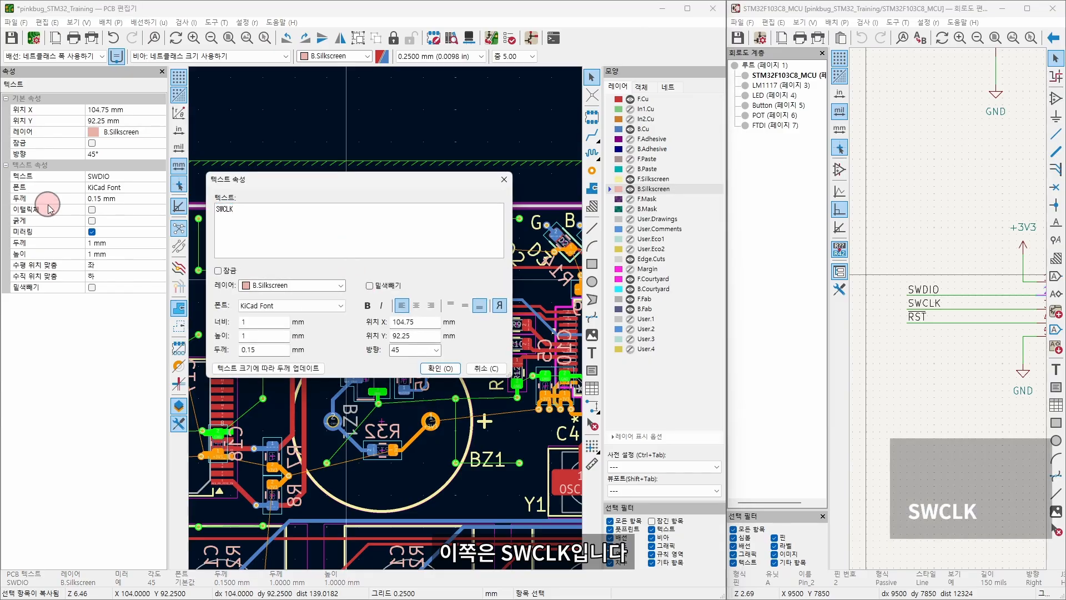
click(438, 368)
Copy the SWCLK label below J3 pin 4, check that pin's net, rename the copy RST, and add a GND label below pin 5.
key(ctrl+c)
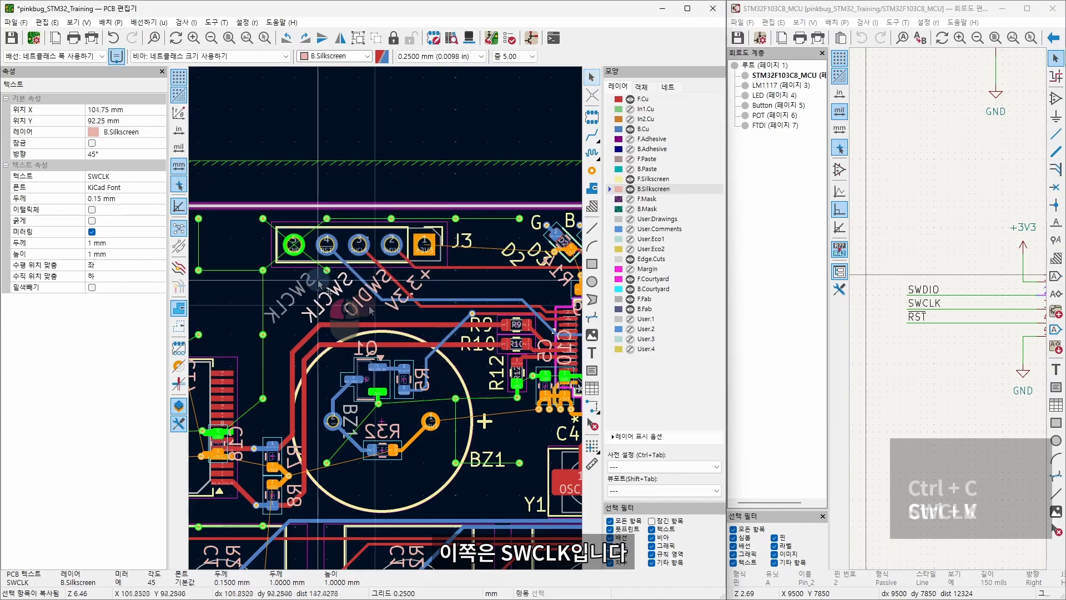
key(ctrl+v)
click(323, 253)
scroll(972, 308, down, 5)
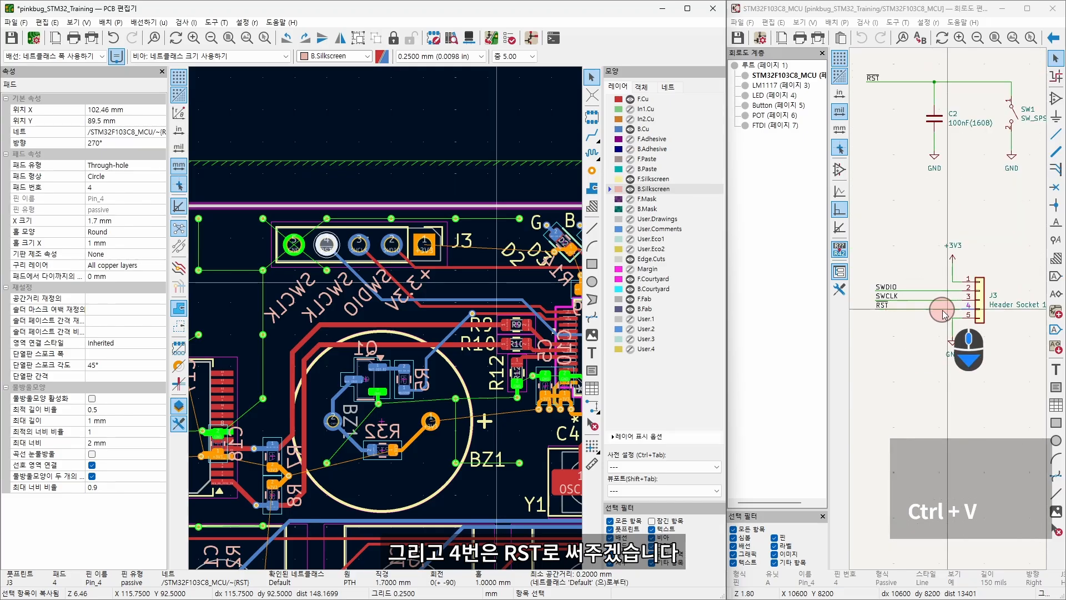
double_click(297, 288)
text(RS)
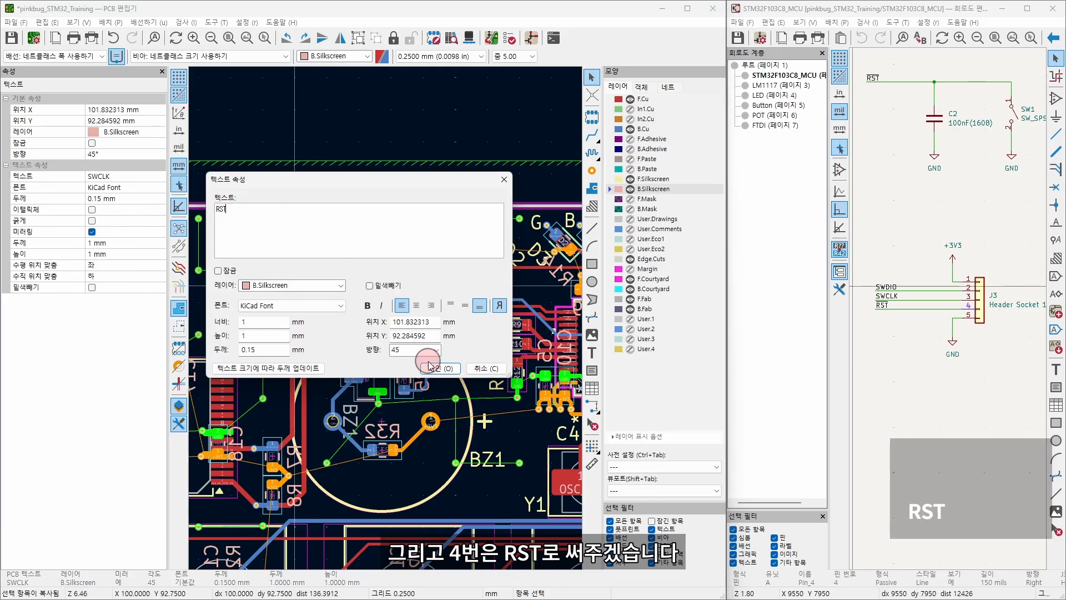
text(T)
click(436, 367)
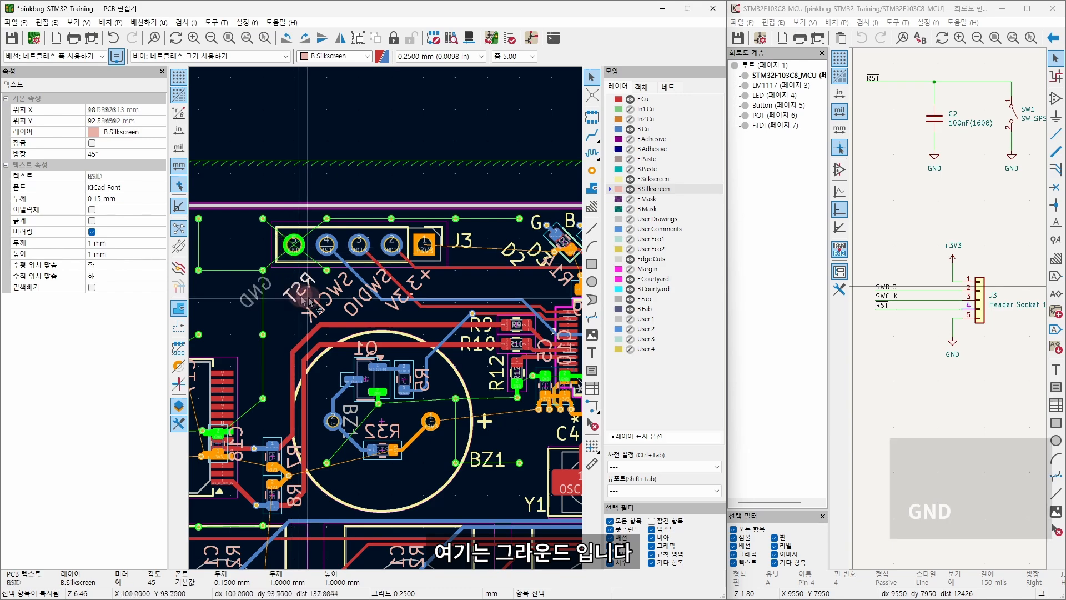
key(Escape)
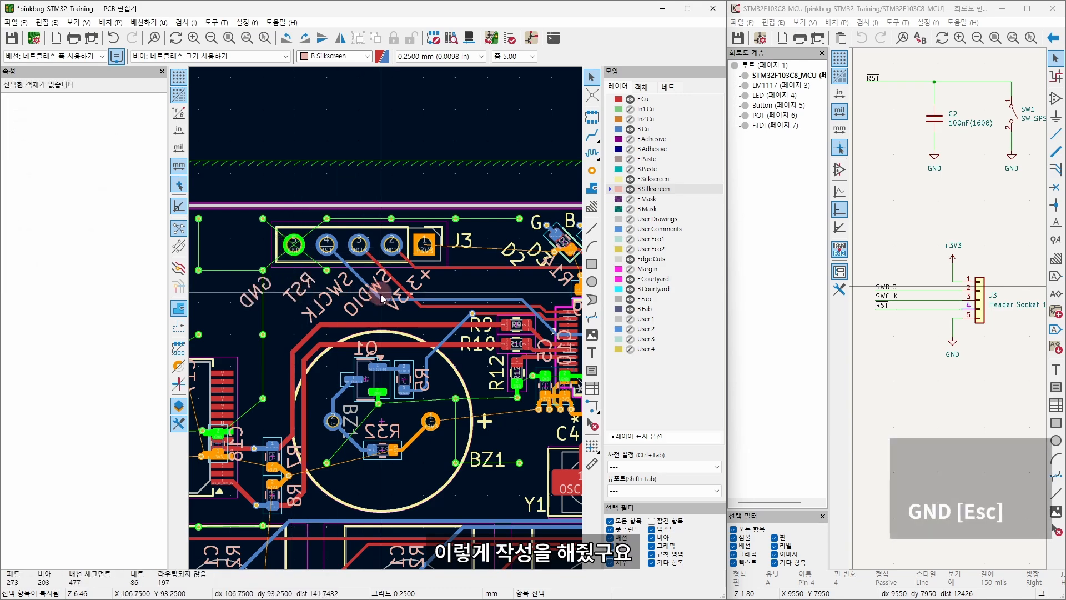
Select all five J3 pin labels and align them by setting their Y position to 91.5 mm.
click(408, 284)
shift+click(372, 285)
shift+click(337, 287)
shift+click(300, 286)
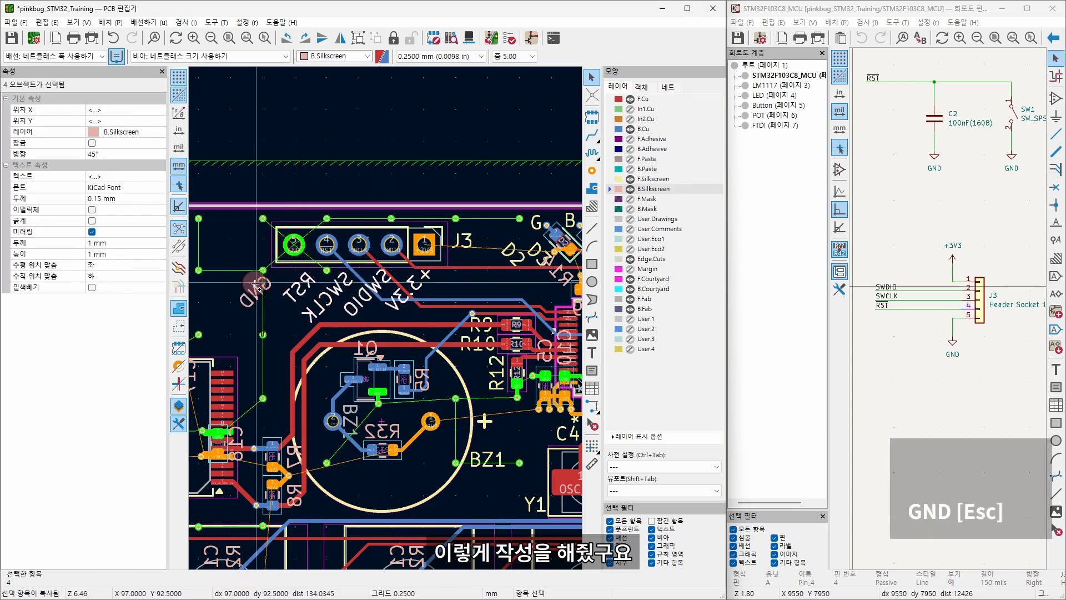
shift+click(255, 286)
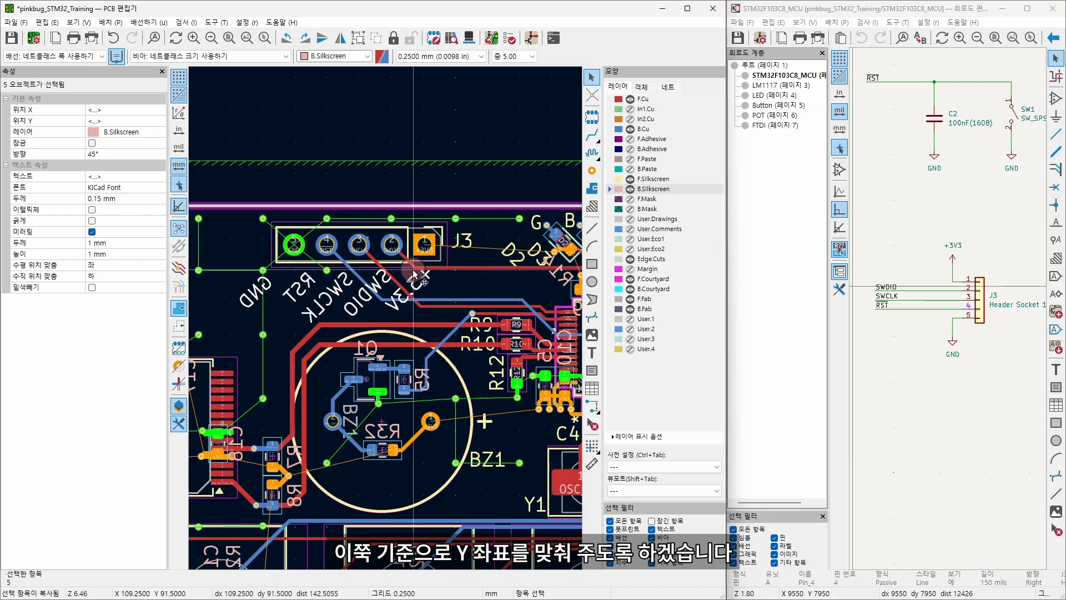
click(129, 120)
text(9)
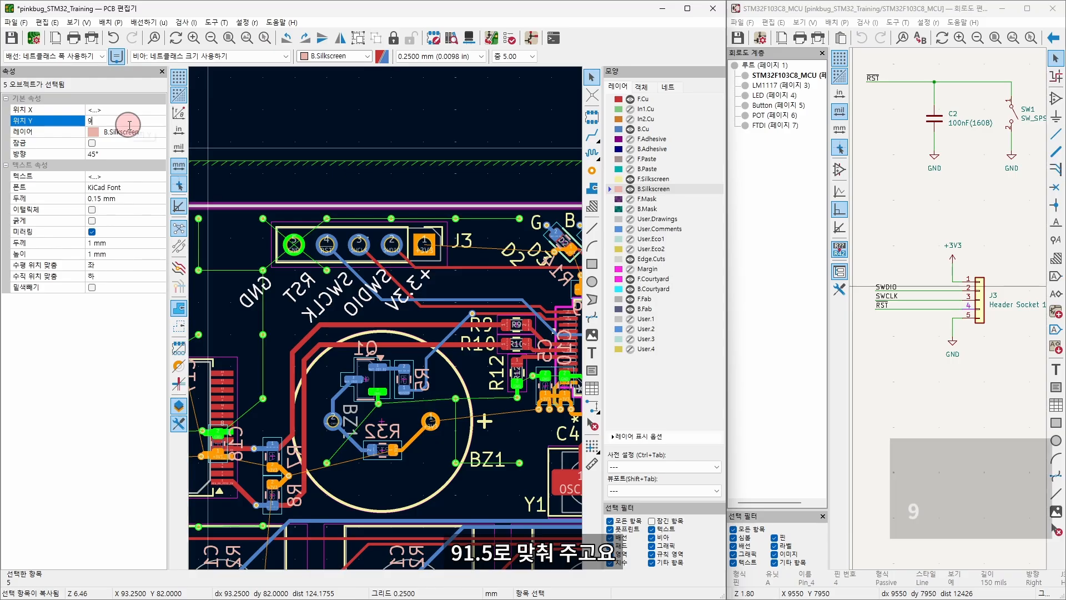
text(1.5)
key(Return)
scroll(408, 287, up, 2)
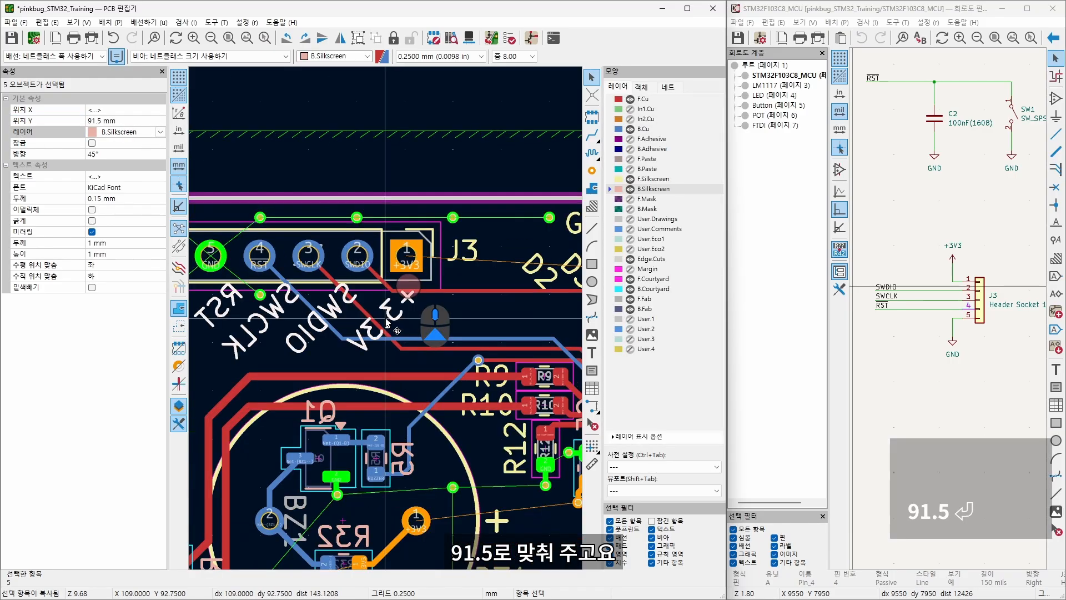
Move the +3.3V label 0.25 mm and the SWDIO label 0.75 mm to the right, in line with J3 pins 1 and 2.
middle_drag(388, 307, 459, 307)
click(459, 307)
key(m)
key(Right)
click(410, 311)
key(m)
key(Right)
key(Right)
key(Right)
click(443, 304)
Move the SWCLK label 1 mm to the right so it lines up with J3 pin 3.
click(345, 315)
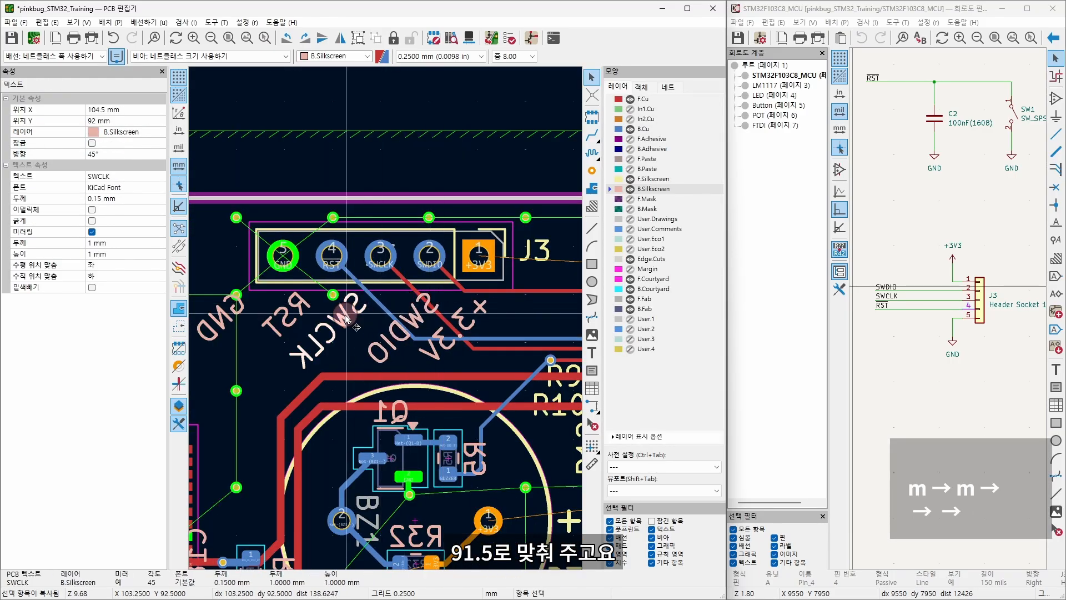
key(m)
key(Right)
key(Right)
key(Right)
key(Right)
click(391, 305)
Move the RST label to the right in 0.25 mm grid steps so it lines up with J3 pin 4.
click(301, 308)
key(m)
key(Right)
key(Right)
key(Right)
key(Right)
key(Right)
key(Right)
key(Right)
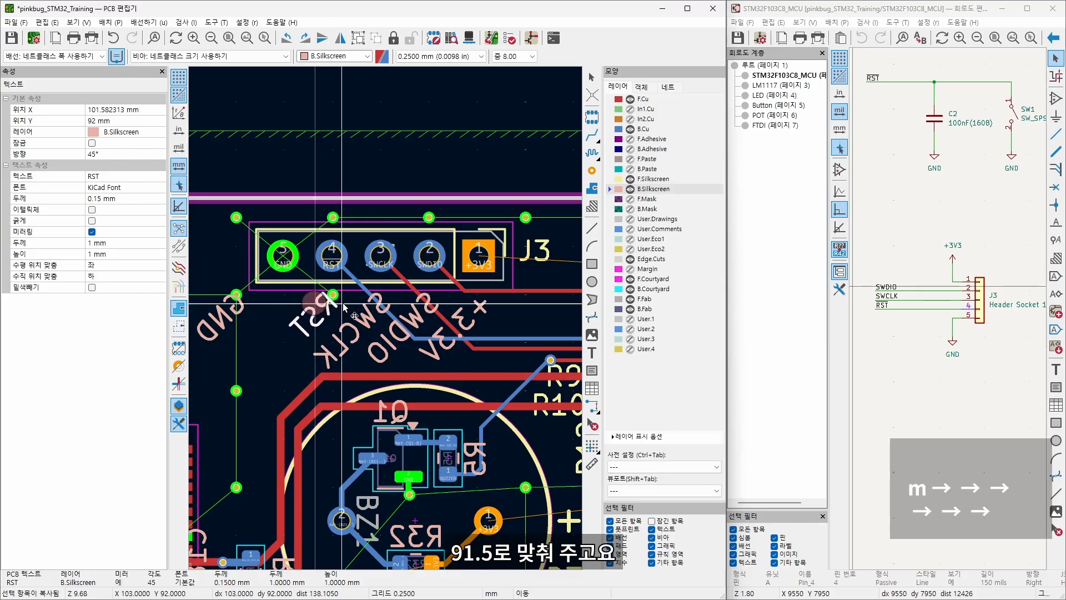
click(348, 304)
Move the GND label 2.5 mm to the right, to X 100.75 mm, so it lines up with J3 pin 5.
click(225, 317)
key(m)
key(Right)
key(Right)
key(Right)
key(Right)
key(Right)
key(Right)
key(Right)
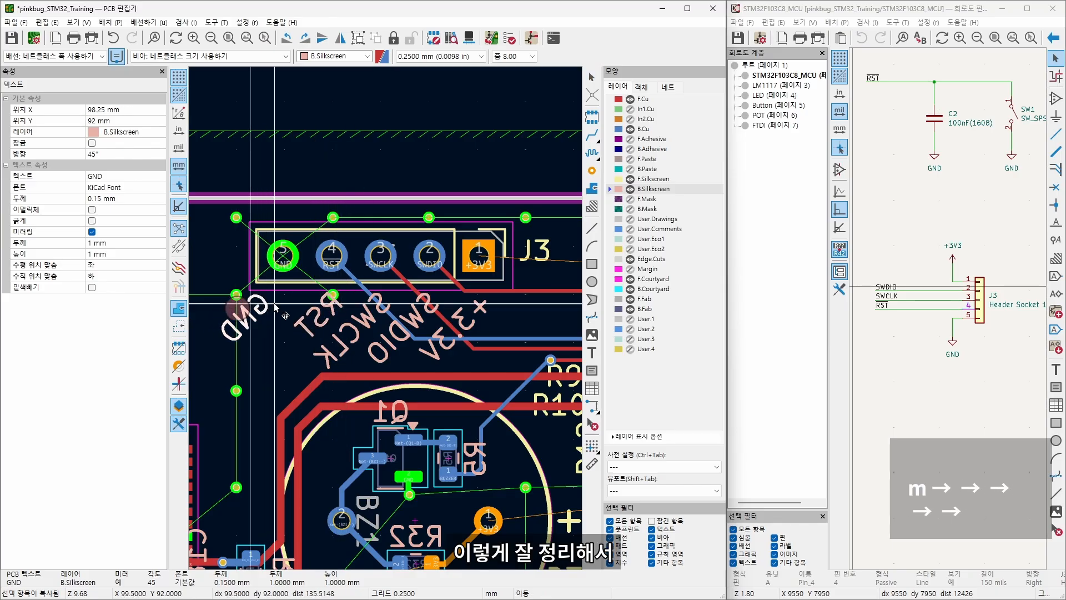
key(Right)
key(Right)
key(Right)
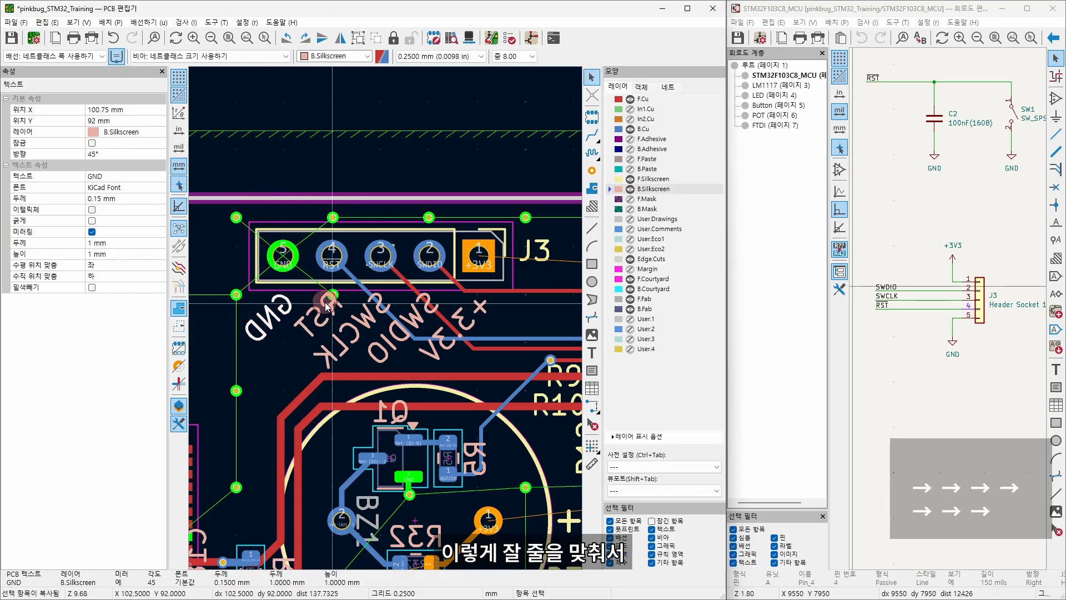
click(296, 294)
Inspect the LED color labels on the board's front and J3's pin names on its back in the 3D viewer.
scroll(296, 295, down, 4)
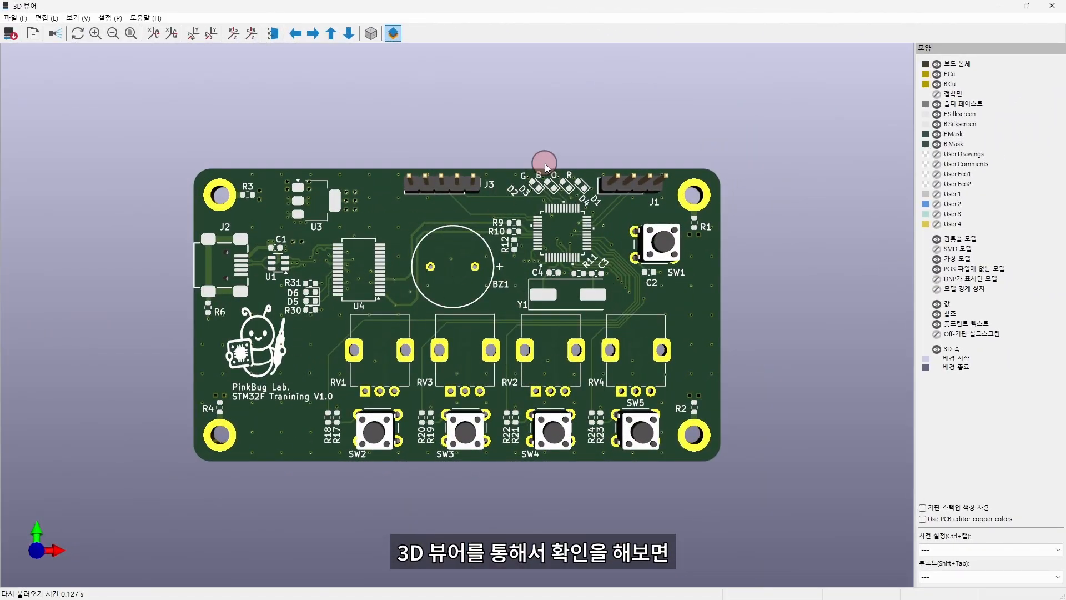
scroll(546, 166, up, 3)
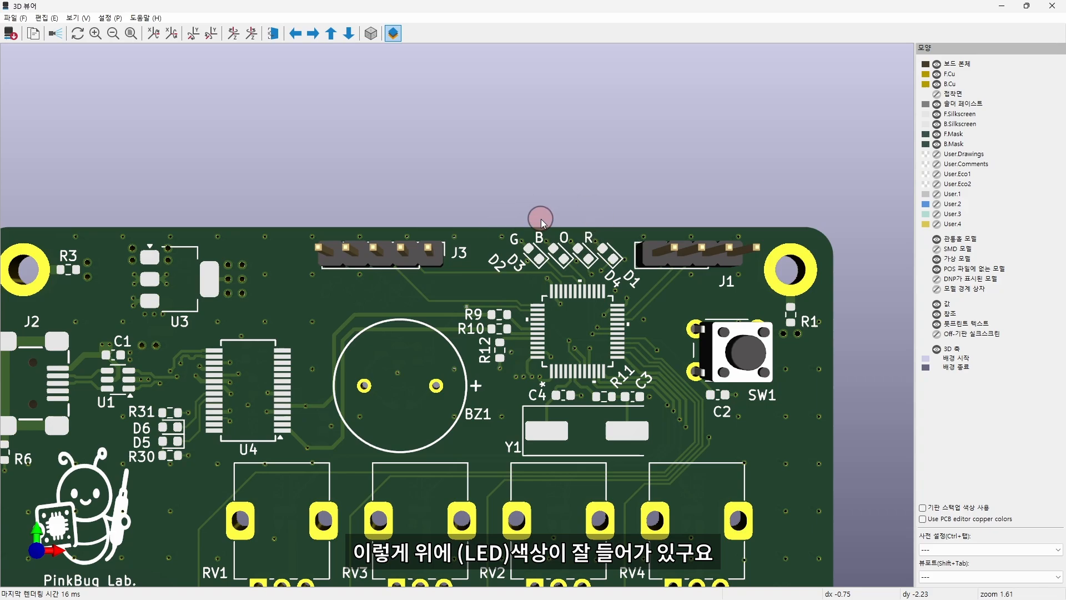
scroll(269, 301, down, 3)
drag(295, 302, 433, 252)
scroll(383, 281, up, 5)
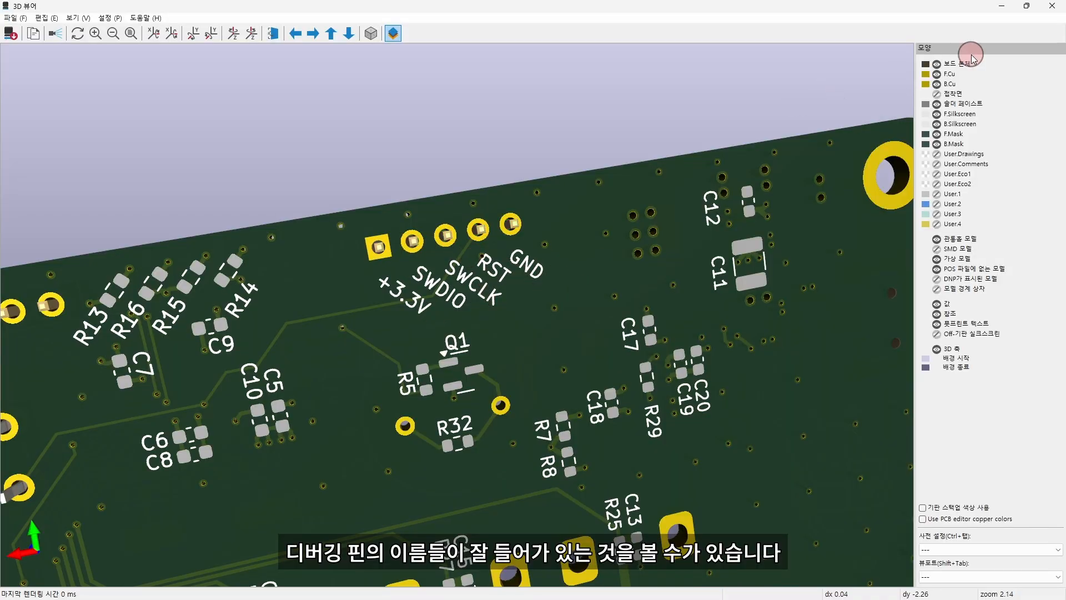
click(1061, 13)
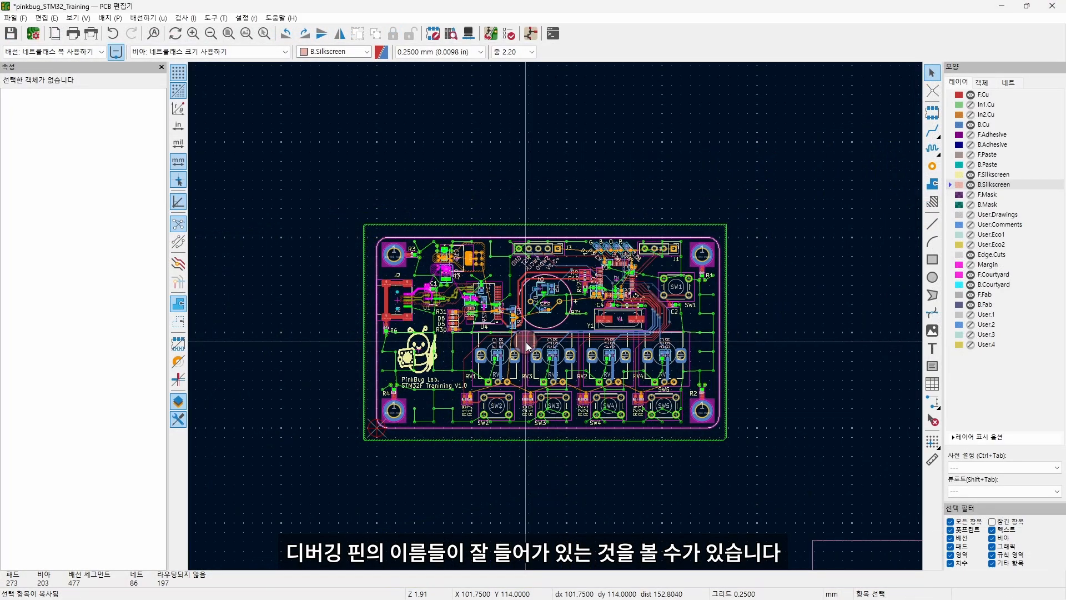
Fill all copper zones and run the design rules check on the board.
key(b)
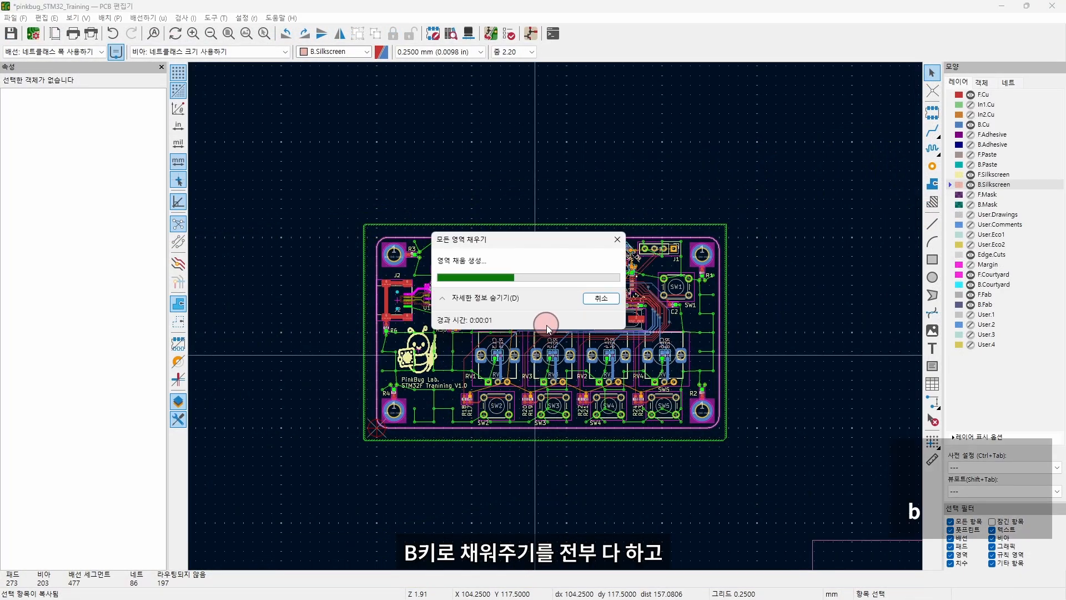
click(510, 34)
drag(327, 75, 663, 76)
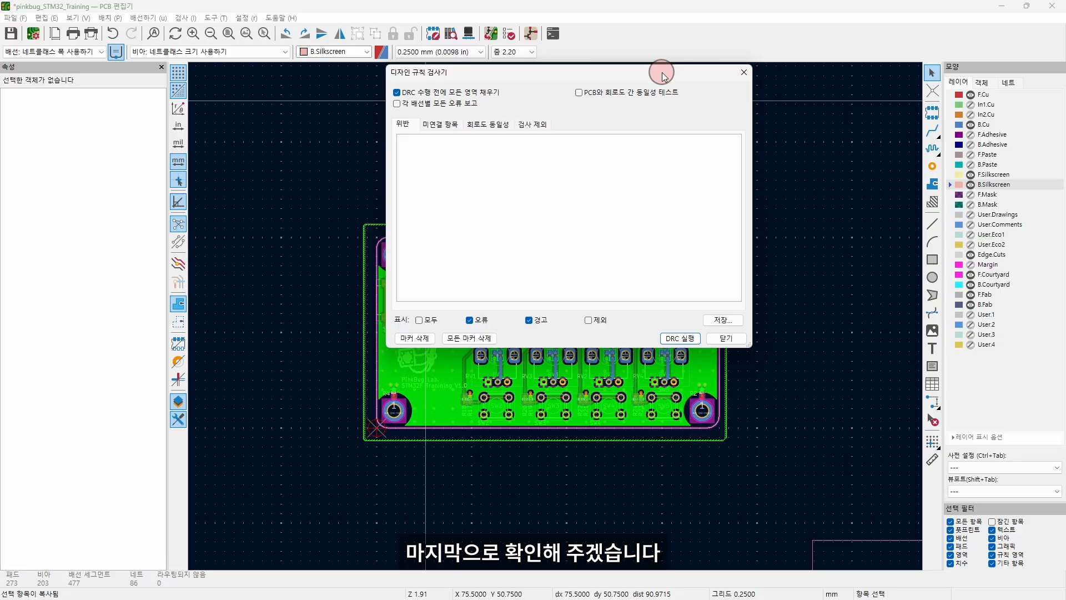
click(681, 339)
Review the design rule violations and exclusions, delete all markers, and close the checker.
scroll(483, 239, down, 3)
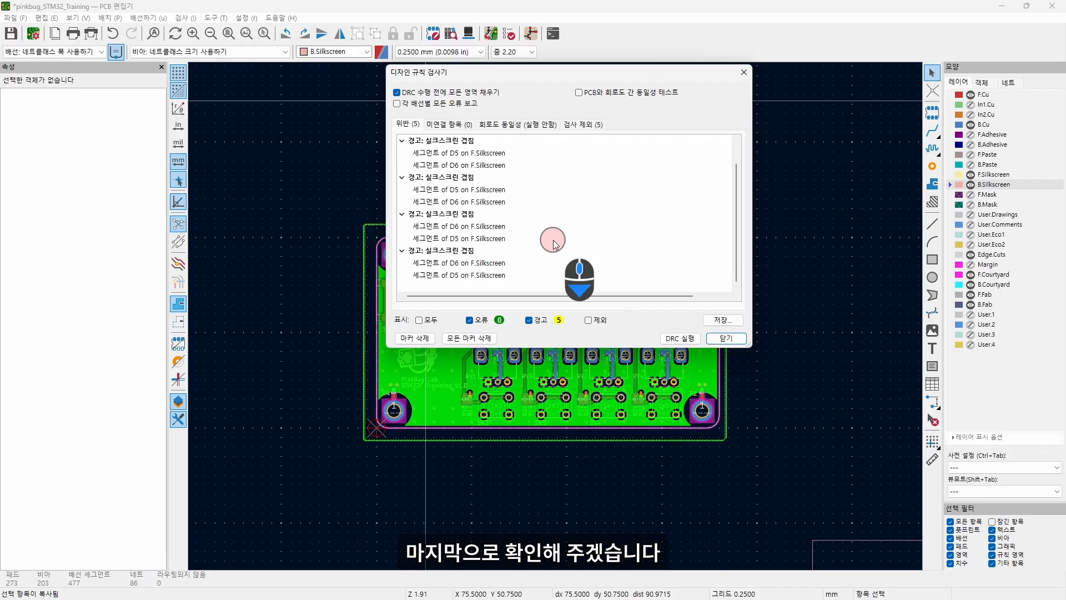
scroll(471, 201, up, 3)
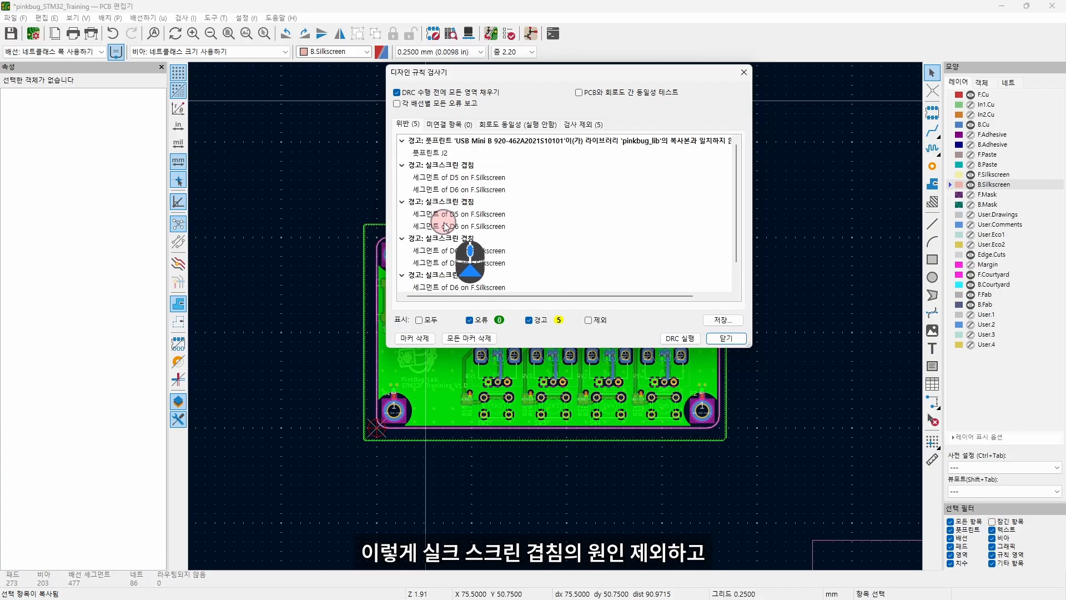
click(589, 128)
click(408, 125)
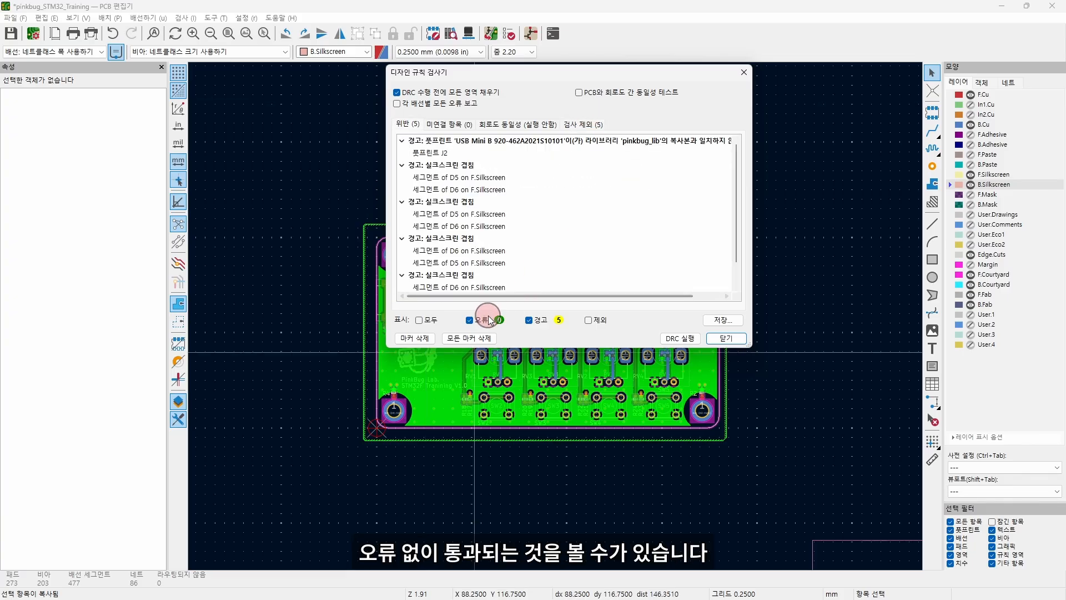
click(465, 338)
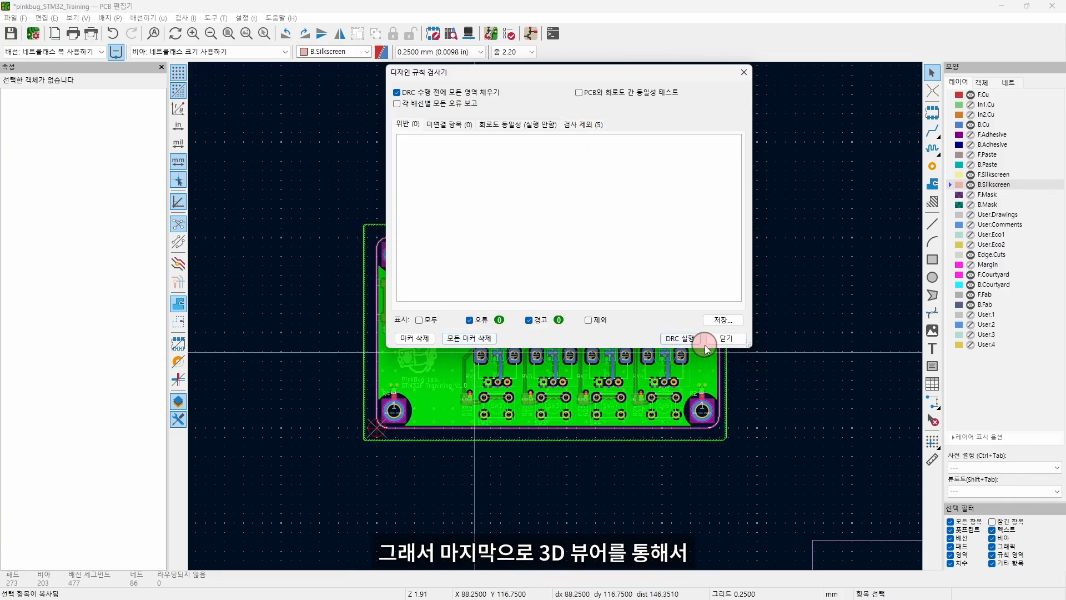
click(725, 338)
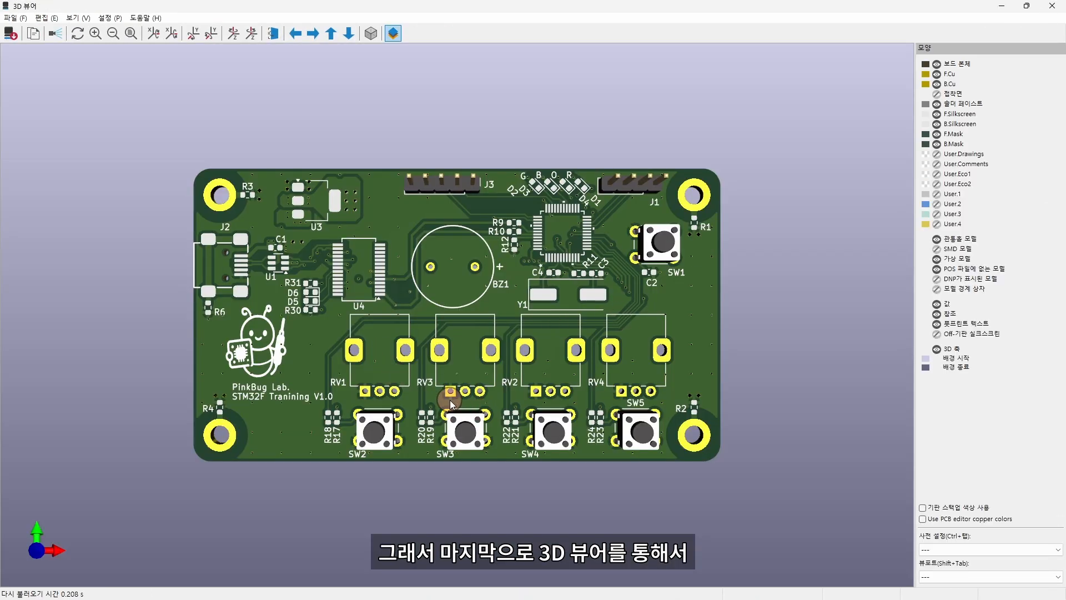
Inspect the front and back of the board with filled zones in the 3D viewer.
scroll(449, 400, up, 1)
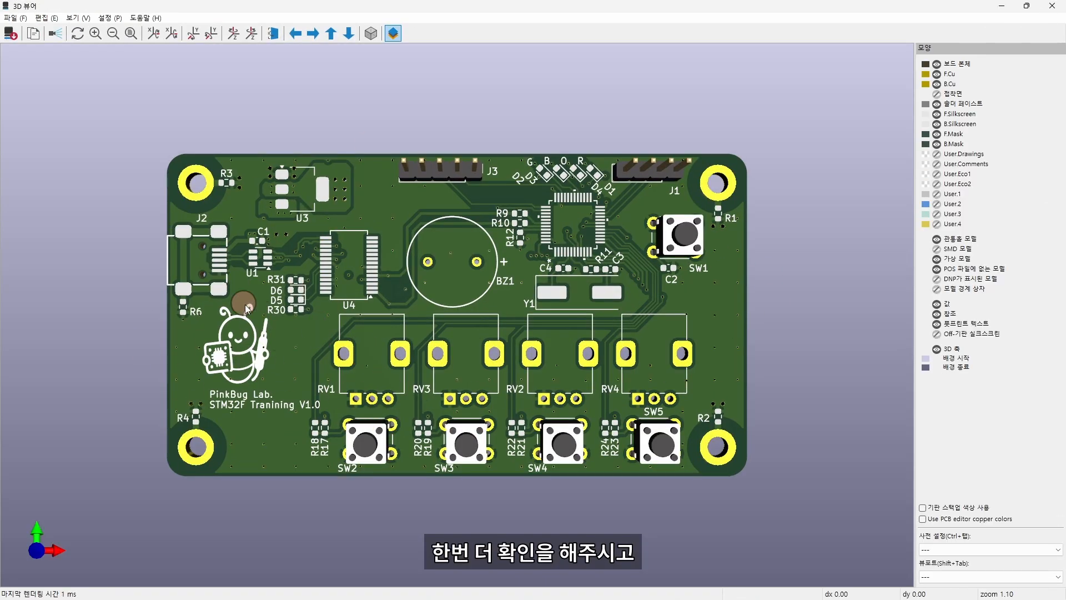
drag(235, 317, 536, 167)
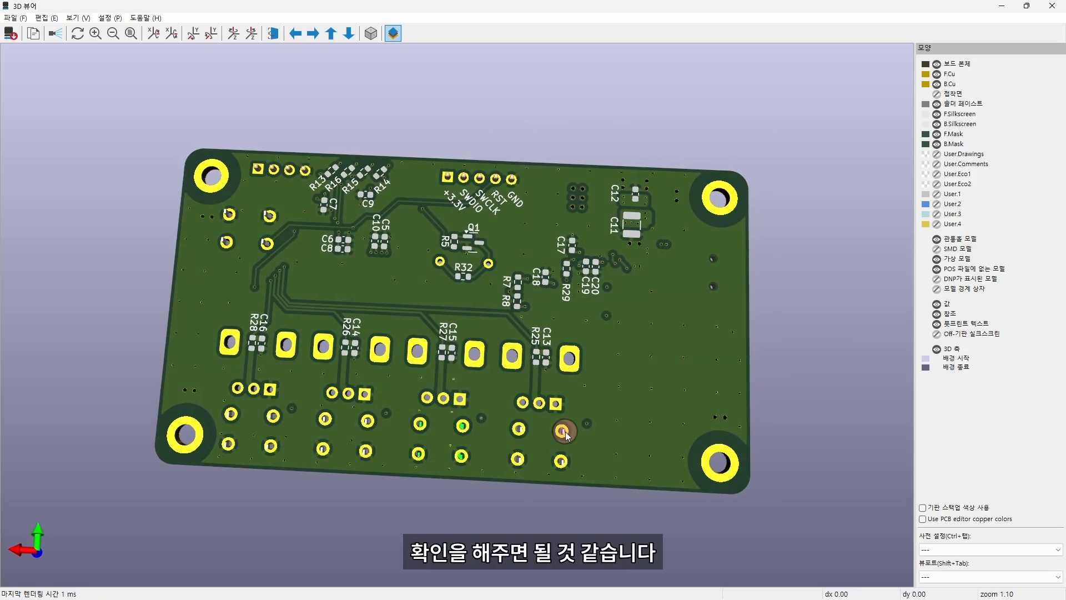